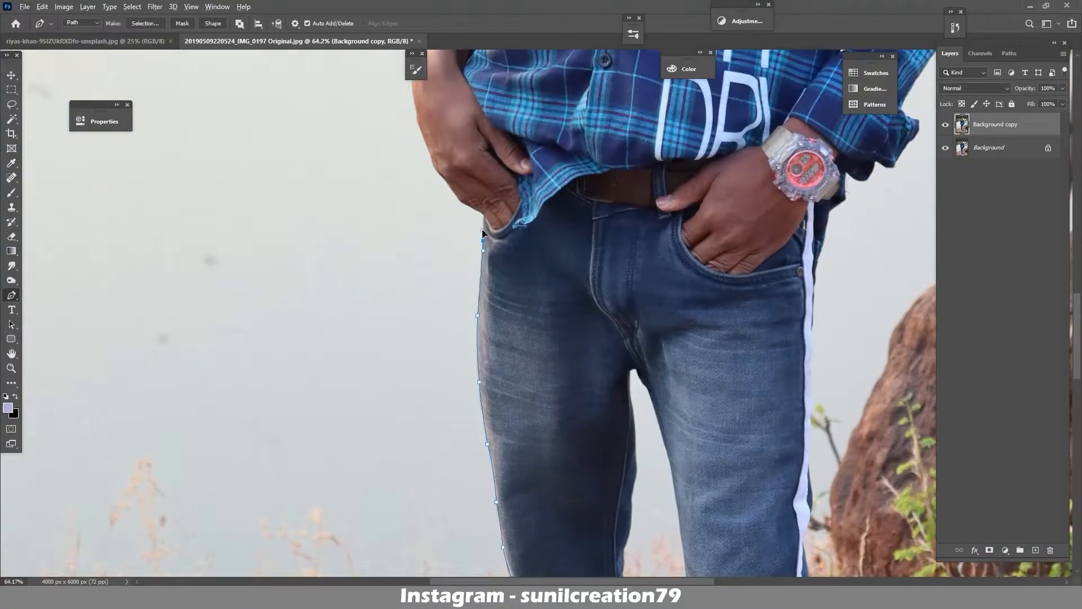
Continue the Pen path from the jeans pocket up along the outer edge of the pocketed hand on the figure's left side
{"action": "left_click_drag", "start_coordinate": [483, 236], "coordinate": [501, 361]}
{"action": "left_click", "coordinate": [503, 340]}
{"action": "left_click_drag", "start_coordinate": [493, 333], "coordinate": [483, 329]}
{"action": "scroll", "coordinate": [483, 338], "scroll_direction": "up", "scroll_amount": 3}
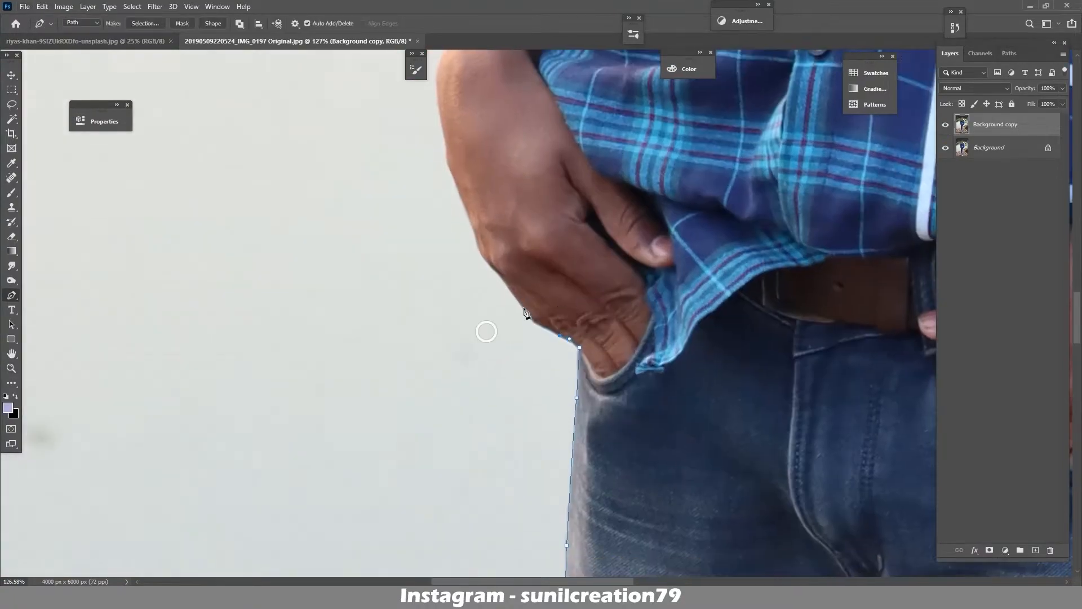
{"action": "left_click", "coordinate": [497, 319]}
{"action": "left_click_drag", "start_coordinate": [479, 260], "coordinate": [482, 361]}
{"action": "left_click", "coordinate": [472, 258]}
{"action": "left_click", "coordinate": [470, 297]}
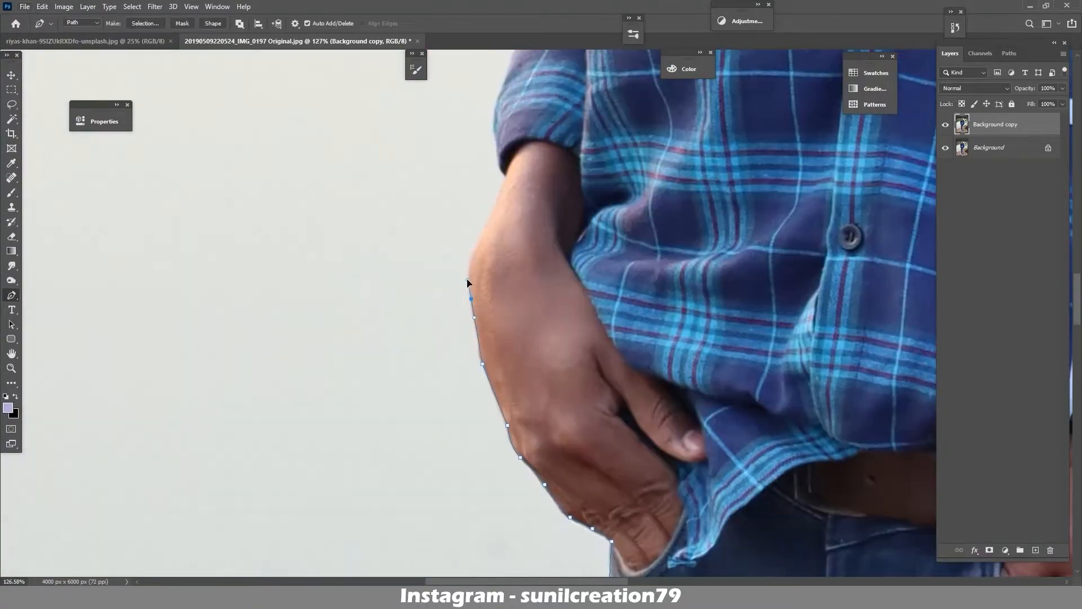
Extend the Pen path around the wrist and the rolled cuff of the left-side sleeve
{"action": "left_click_drag", "start_coordinate": [483, 227], "coordinate": [474, 363]}
{"action": "left_click_drag", "start_coordinate": [493, 305], "coordinate": [486, 256]}
{"action": "left_click_drag", "start_coordinate": [488, 246], "coordinate": [499, 339]}
{"action": "scroll", "coordinate": [498, 339], "scroll_direction": "down", "scroll_amount": 3}
{"action": "scroll", "coordinate": [499, 338], "scroll_direction": "up", "scroll_amount": 1}
{"action": "left_click", "coordinate": [493, 335]}
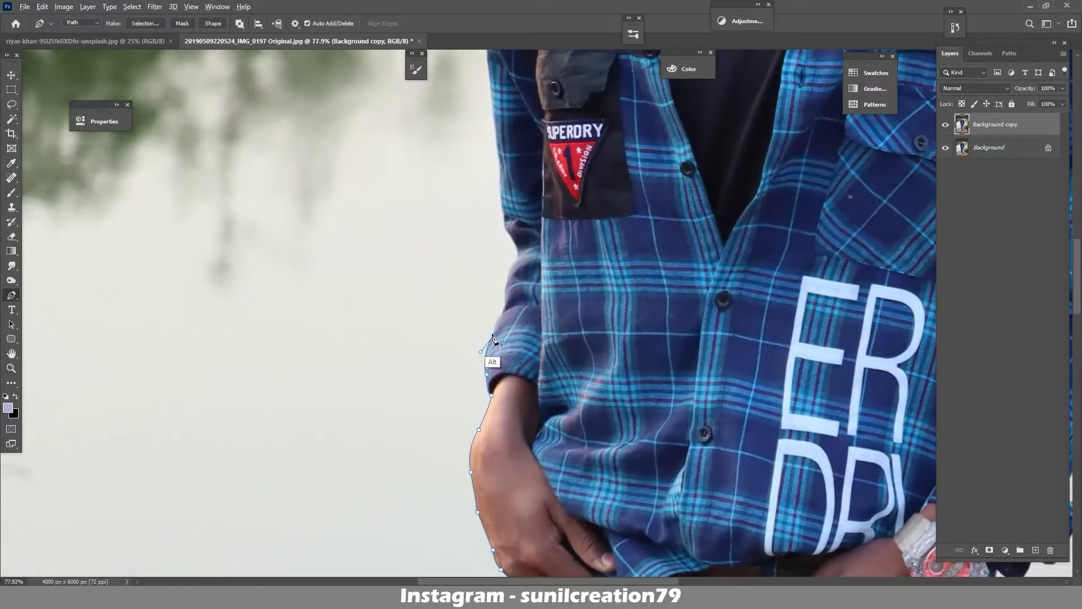
Trace the outer edge of the left-side sleeve from the forearm up past the elbow to the upper arm
{"action": "left_click", "coordinate": [503, 313]}
{"action": "left_click", "coordinate": [504, 290]}
{"action": "left_click", "coordinate": [519, 258]}
{"action": "left_click", "coordinate": [505, 279]}
{"action": "left_click_drag", "start_coordinate": [512, 215], "coordinate": [506, 337]}
{"action": "left_click", "coordinate": [502, 283]}
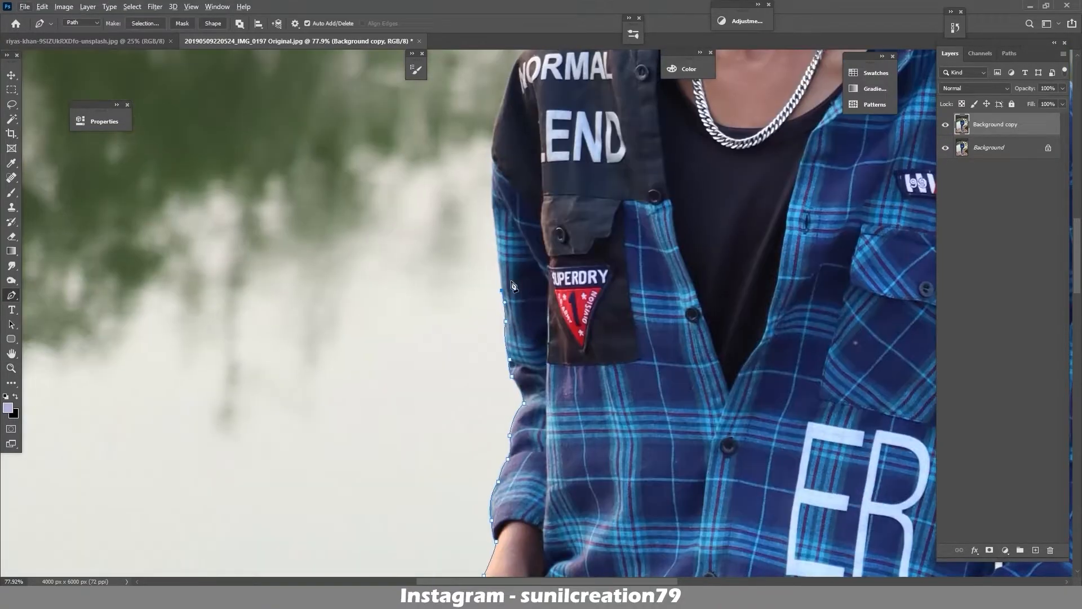
{"action": "left_click_drag", "start_coordinate": [514, 288], "coordinate": [527, 387]}
{"action": "left_click", "coordinate": [507, 313]}
Carry the path over the dark left-side shoulder of the shirt, replacing the misplaced anchor point
{"action": "left_click_drag", "start_coordinate": [517, 221], "coordinate": [437, 299]}
{"action": "left_click_drag", "start_coordinate": [429, 291], "coordinate": [435, 263]}
{"action": "key", "text": "ctrl+z"}
{"action": "left_click", "coordinate": [425, 315]}
{"action": "left_click", "coordinate": [440, 258]}
{"action": "left_click_drag", "start_coordinate": [482, 216], "coordinate": [412, 307]}
{"action": "left_click_drag", "start_coordinate": [390, 310], "coordinate": [401, 305]}
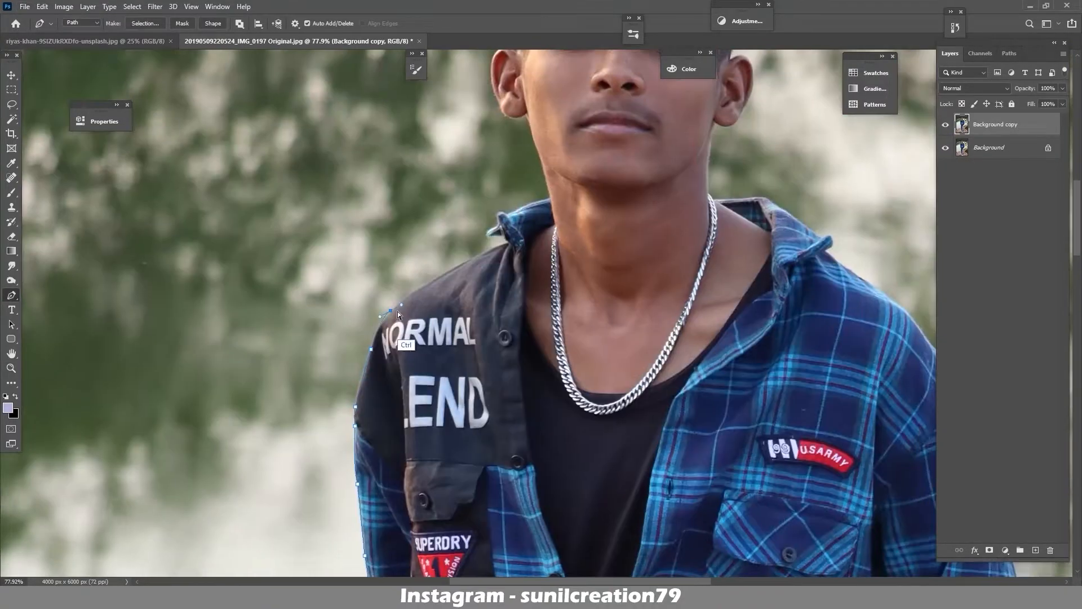
Trace along the shoulder seam and around the tip of the left-side shirt collar
{"action": "left_click_drag", "start_coordinate": [509, 239], "coordinate": [584, 232]}
{"action": "left_click", "coordinate": [503, 249]}
{"action": "left_click", "coordinate": [498, 241]}
{"action": "left_click", "coordinate": [536, 252]}
Trace from the collar up the left side of the neck and around the left-side ear
{"action": "left_click_drag", "start_coordinate": [615, 201], "coordinate": [523, 261]}
{"action": "left_click_drag", "start_coordinate": [478, 180], "coordinate": [593, 323]}
{"action": "left_click_drag", "start_coordinate": [585, 321], "coordinate": [509, 345]}
{"action": "left_click", "coordinate": [571, 275]}
{"action": "left_click", "coordinate": [562, 251]}
{"action": "left_click", "coordinate": [512, 232]}
{"action": "left_click", "coordinate": [500, 207]}
{"action": "left_click", "coordinate": [528, 275]}
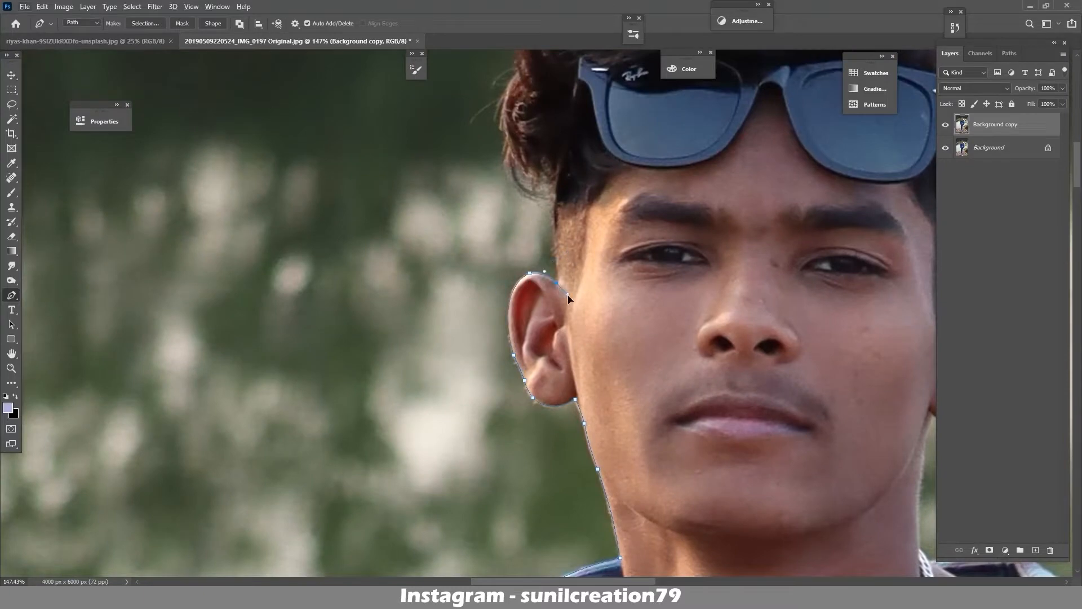
Continue the path along the left-side sideburn and around the curls at that side of the hair
{"action": "left_click", "coordinate": [560, 163]}
{"action": "left_click_drag", "start_coordinate": [560, 163], "coordinate": [447, 362]}
{"action": "left_click_drag", "start_coordinate": [407, 270], "coordinate": [450, 183]}
{"action": "left_click", "coordinate": [407, 270], "text": "alt"}
{"action": "left_click_drag", "start_coordinate": [460, 183], "coordinate": [528, 188]}
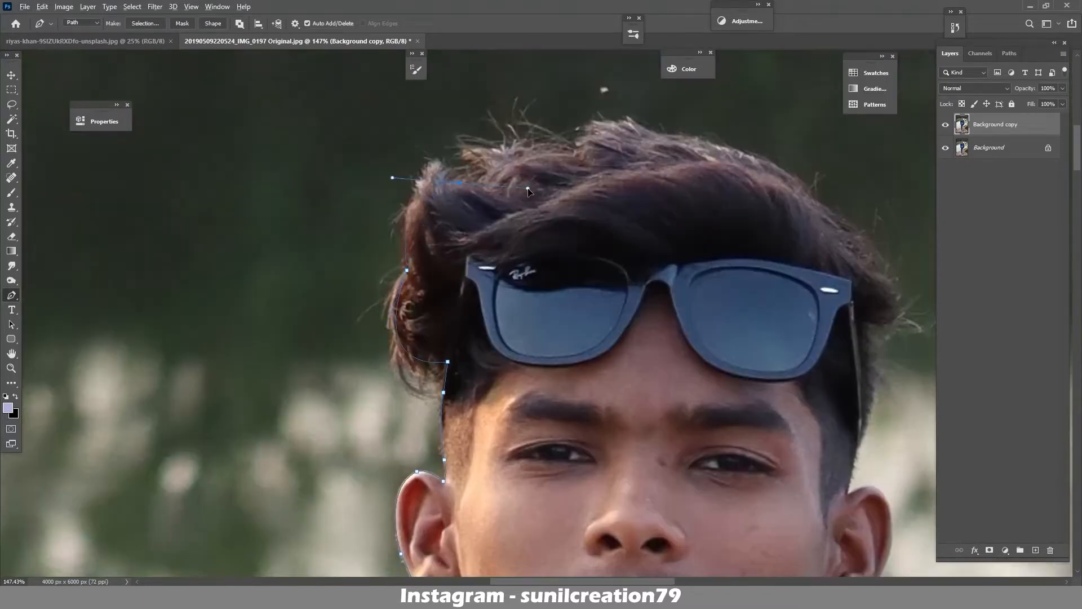
Trace across the top of the hair and down its right side, just inside the loose strands
{"action": "left_click", "coordinate": [675, 136]}
{"action": "left_click", "coordinate": [809, 199]}
{"action": "left_click", "coordinate": [866, 235]}
{"action": "left_click", "coordinate": [879, 270]}
{"action": "left_click", "coordinate": [892, 303]}
Trace the right-side sideburn and curve the path around the right-side ear down to the earlobe
{"action": "left_click_drag", "start_coordinate": [868, 324], "coordinate": [661, 136]}
{"action": "left_click", "coordinate": [650, 260], "text": "alt"}
{"action": "left_click_drag", "start_coordinate": [649, 260], "coordinate": [678, 310]}
{"action": "left_click_drag", "start_coordinate": [668, 289], "coordinate": [666, 287]}
{"action": "left_click", "coordinate": [681, 370], "text": "alt"}
{"action": "left_click", "coordinate": [665, 401]}
{"action": "left_click_drag", "start_coordinate": [640, 432], "coordinate": [625, 440]}
{"action": "left_click", "coordinate": [640, 432], "text": "alt"}
{"action": "left_click_drag", "start_coordinate": [613, 423], "coordinate": [593, 407]}
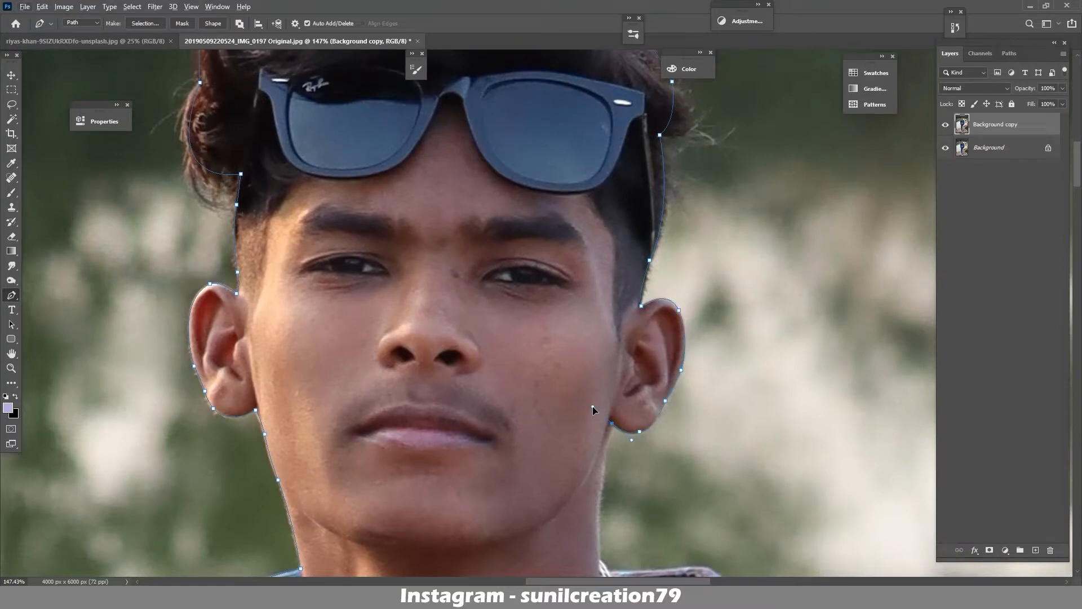
Trace the right side of the jaw and neck and the upper edge of the shirt collar behind it
{"action": "left_click_drag", "start_coordinate": [599, 490], "coordinate": [590, 327]}
{"action": "left_click", "coordinate": [593, 305]}
{"action": "left_click", "coordinate": [588, 374]}
{"action": "left_click", "coordinate": [588, 401]}
{"action": "left_click_drag", "start_coordinate": [602, 408], "coordinate": [544, 325]}
{"action": "left_click", "coordinate": [542, 325]}
{"action": "left_click", "coordinate": [637, 321]}
{"action": "left_click_drag", "start_coordinate": [652, 329], "coordinate": [658, 338]}
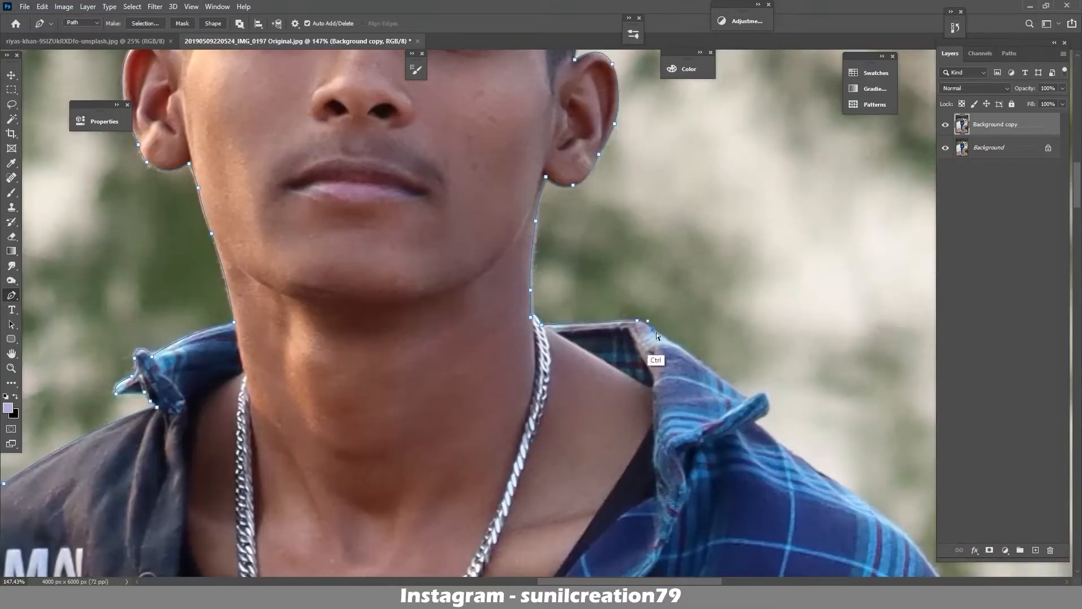
Continue the path down the right-side collar and around its pointed tip
{"action": "left_click", "coordinate": [653, 330], "text": "alt"}
{"action": "left_click_drag", "start_coordinate": [705, 367], "coordinate": [708, 370]}
{"action": "left_click", "coordinate": [747, 400]}
{"action": "left_click_drag", "start_coordinate": [769, 402], "coordinate": [683, 295]}
{"action": "left_click", "coordinate": [768, 402], "text": "alt"}
{"action": "left_click", "coordinate": [761, 416]}
{"action": "left_click", "coordinate": [754, 421]}
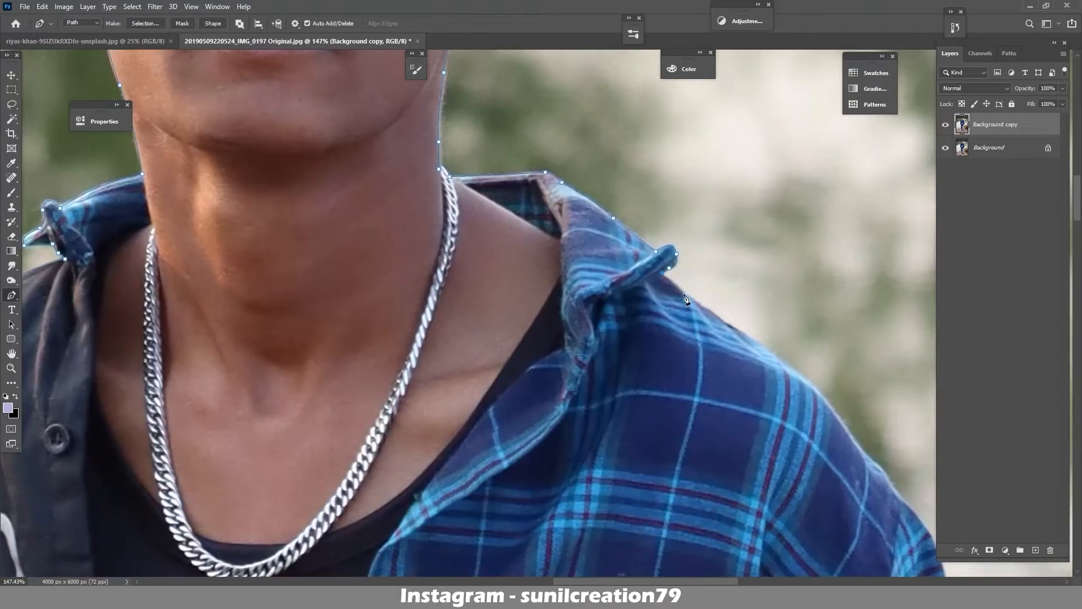
Trace the right-side plaid shoulder from the collar tip down to the top of the sleeve
{"action": "left_click_drag", "start_coordinate": [835, 409], "coordinate": [845, 420]}
{"action": "left_click", "coordinate": [834, 410], "text": "alt"}
{"action": "left_click", "coordinate": [867, 453]}
{"action": "left_click_drag", "start_coordinate": [874, 463], "coordinate": [739, 272]}
{"action": "left_click_drag", "start_coordinate": [738, 270], "coordinate": [746, 279]}
{"action": "left_click", "coordinate": [816, 417], "text": "alt"}
{"action": "left_click_drag", "start_coordinate": [843, 414], "coordinate": [797, 228]}
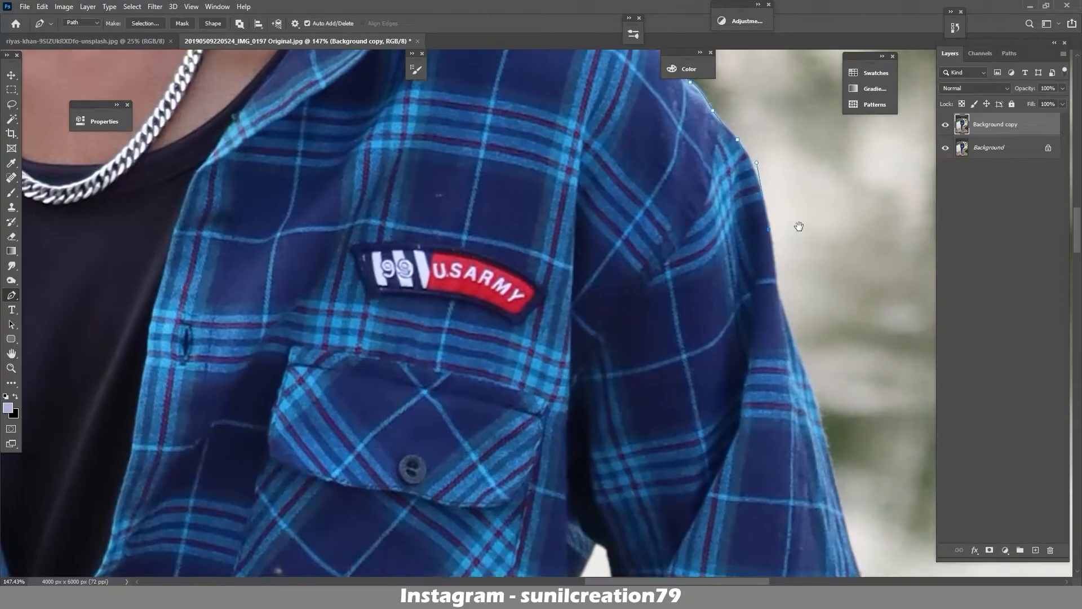
{"action": "left_click", "coordinate": [774, 281]}
Trace the outer edge of the right-side upper sleeve down to the elbow
{"action": "left_click_drag", "start_coordinate": [813, 342], "coordinate": [804, 186]}
{"action": "left_click", "coordinate": [794, 204]}
{"action": "left_click", "coordinate": [813, 271]}
{"action": "left_click_drag", "start_coordinate": [832, 326], "coordinate": [813, 216]}
{"action": "left_click_drag", "start_coordinate": [832, 307], "coordinate": [845, 340]}
{"action": "left_click_drag", "start_coordinate": [828, 387], "coordinate": [807, 275]}
{"action": "left_click_drag", "start_coordinate": [836, 309], "coordinate": [840, 340]}
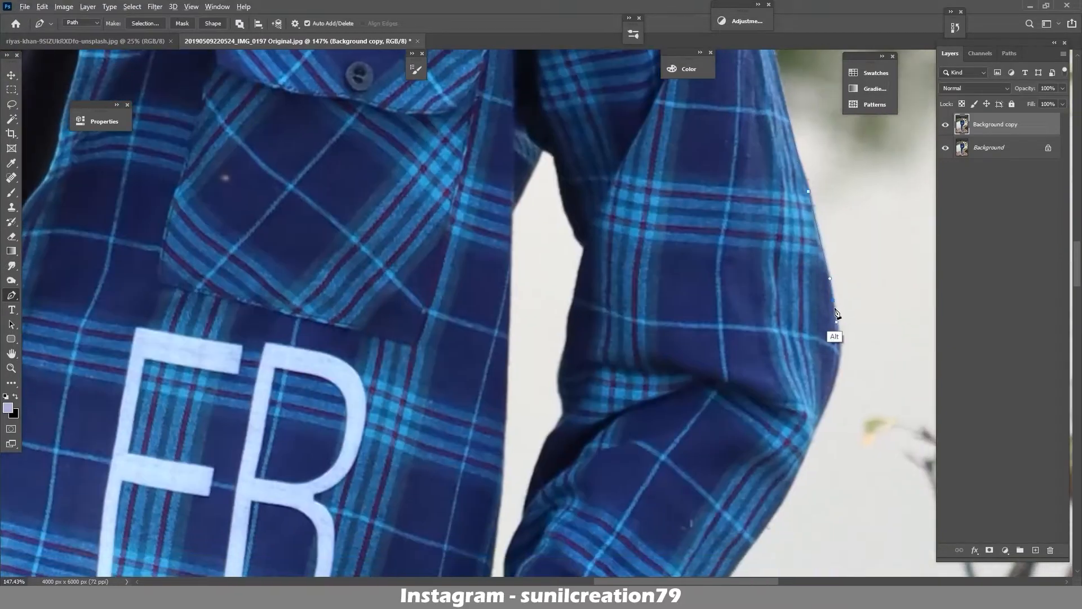
Curve the path around the right-side elbow and along the forearm sleeve to the protruding cuff fold
{"action": "left_click", "coordinate": [833, 386], "text": "alt"}
{"action": "left_click_drag", "start_coordinate": [833, 387], "coordinate": [839, 270]}
{"action": "left_click", "coordinate": [803, 348]}
{"action": "left_click_drag", "start_coordinate": [803, 349], "coordinate": [815, 215]}
{"action": "left_click_drag", "start_coordinate": [743, 326], "coordinate": [701, 242]}
{"action": "left_click", "coordinate": [646, 306]}
{"action": "left_click_drag", "start_coordinate": [674, 363], "coordinate": [684, 382]}
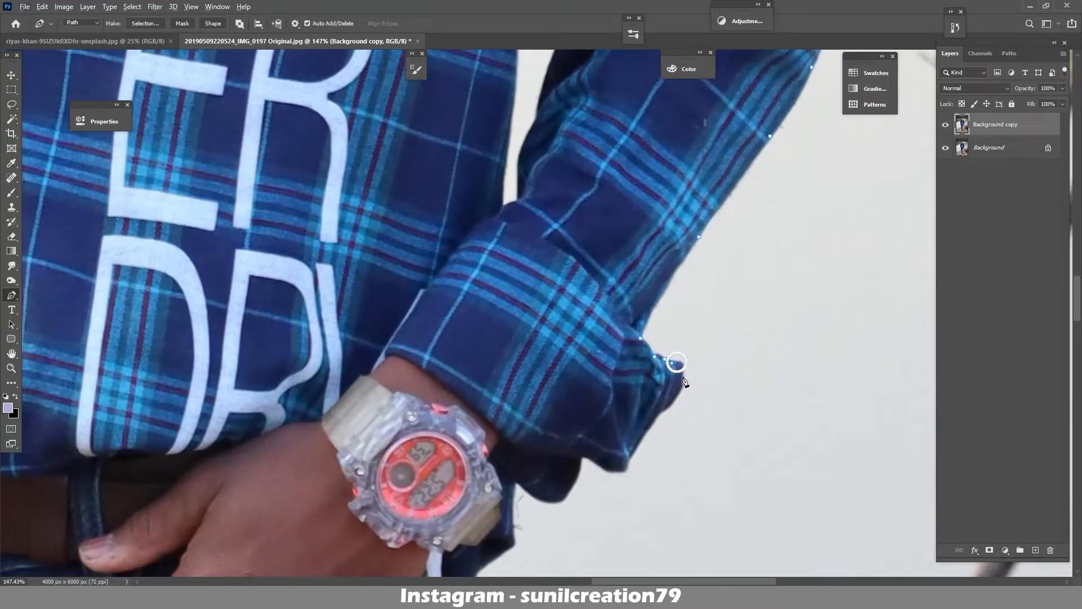
Trace beneath the folded cuff and down the shirt edge beside the watch to the jeans
{"action": "left_click_drag", "start_coordinate": [589, 457], "coordinate": [500, 469]}
{"action": "left_click", "coordinate": [589, 457], "text": "alt"}
{"action": "left_click", "coordinate": [513, 479]}
{"action": "left_click_drag", "start_coordinate": [513, 533], "coordinate": [518, 551]}
{"action": "left_click", "coordinate": [513, 533], "text": "alt"}
{"action": "left_click_drag", "start_coordinate": [496, 555], "coordinate": [544, 394]}
{"action": "left_click_drag", "start_coordinate": [503, 501], "coordinate": [537, 358]}
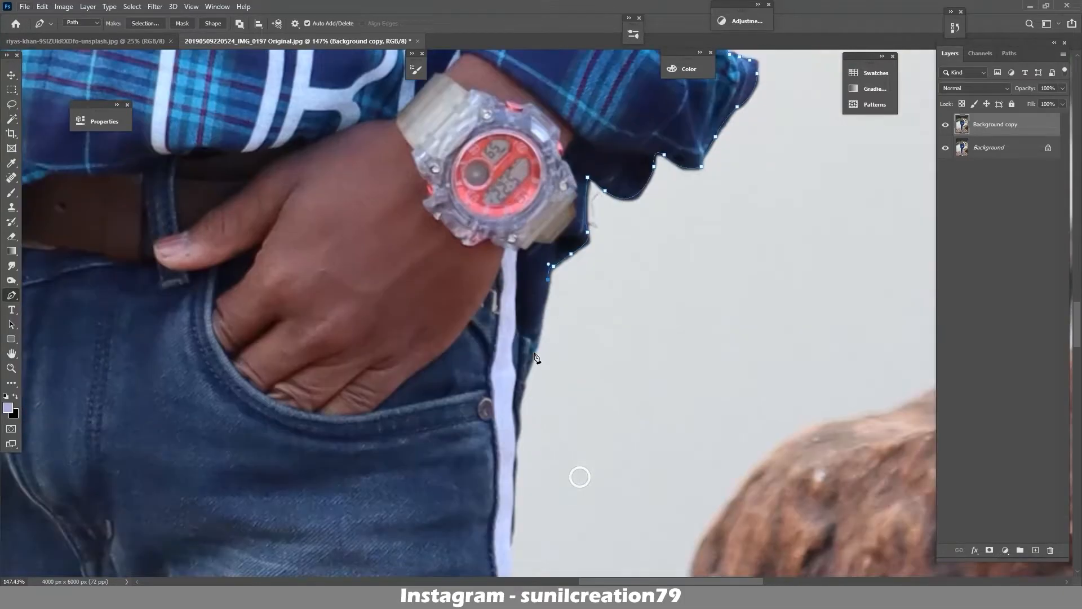
Continue the path down the right-side hip and upper thigh of the jeans along the white stripe
{"action": "left_click", "coordinate": [518, 420], "text": "alt"}
{"action": "left_click_drag", "start_coordinate": [534, 482], "coordinate": [585, 82]}
{"action": "left_click_drag", "start_coordinate": [556, 343], "coordinate": [553, 370]}
{"action": "left_click", "coordinate": [552, 420]}
{"action": "left_click_drag", "start_coordinate": [555, 527], "coordinate": [580, 329]}
{"action": "left_click", "coordinate": [580, 311], "text": "alt"}
Trace the outer thigh of the right-side leg past the end of the white stripe to the knee
{"action": "left_click_drag", "start_coordinate": [562, 431], "coordinate": [534, 517]}
{"action": "left_click", "coordinate": [562, 431], "text": "alt"}
{"action": "left_click_drag", "start_coordinate": [562, 440], "coordinate": [536, 247]}
{"action": "left_click", "coordinate": [537, 254]}
{"action": "left_click_drag", "start_coordinate": [545, 361], "coordinate": [554, 223]}
{"action": "left_click", "coordinate": [547, 364]}
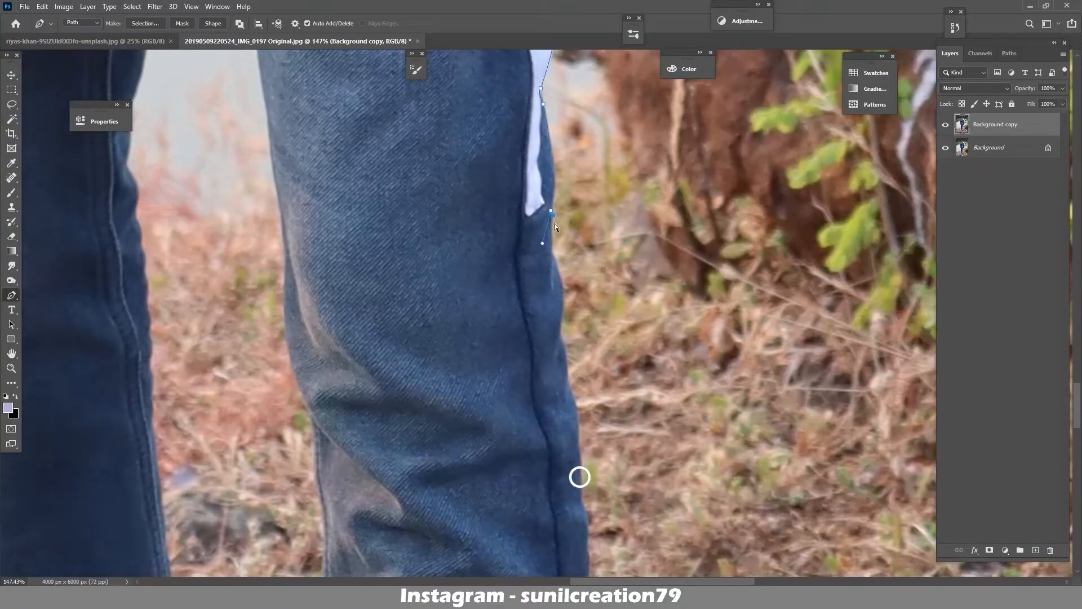
{"action": "left_click_drag", "start_coordinate": [563, 422], "coordinate": [572, 295]}
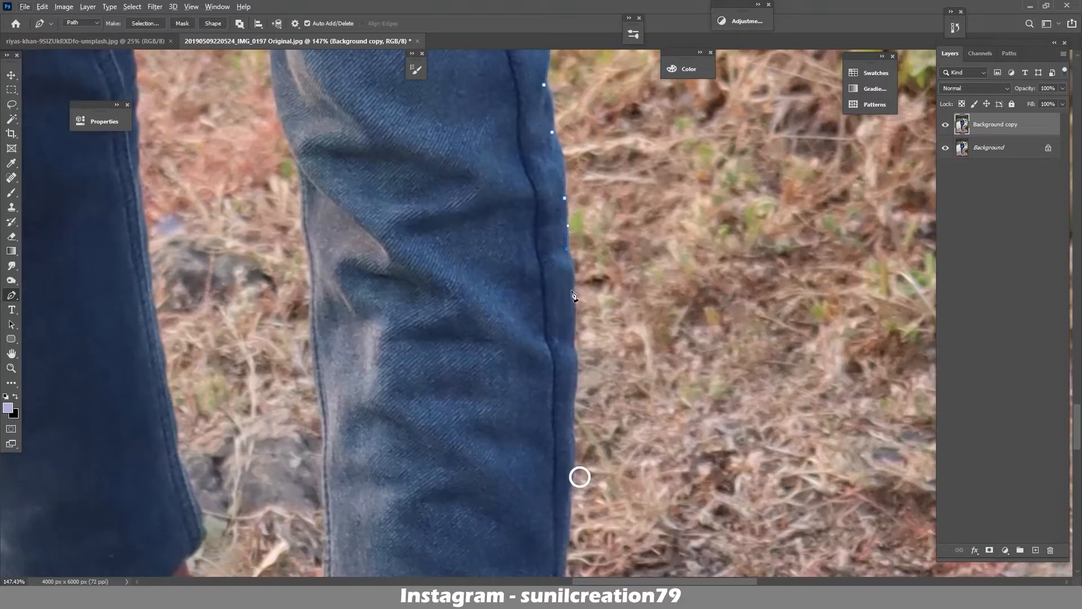
Trace the outer edge of the right-side jeans leg from the knee down to the calf
{"action": "left_click", "coordinate": [572, 401], "text": "alt"}
{"action": "left_click_drag", "start_coordinate": [573, 423], "coordinate": [570, 335]}
{"action": "left_click", "coordinate": [569, 345]}
{"action": "left_click_drag", "start_coordinate": [564, 403], "coordinate": [559, 426]}
{"action": "left_click", "coordinate": [564, 403], "text": "alt"}
{"action": "left_click_drag", "start_coordinate": [565, 414], "coordinate": [548, 283]}
{"action": "left_click_drag", "start_coordinate": [547, 327], "coordinate": [547, 331]}
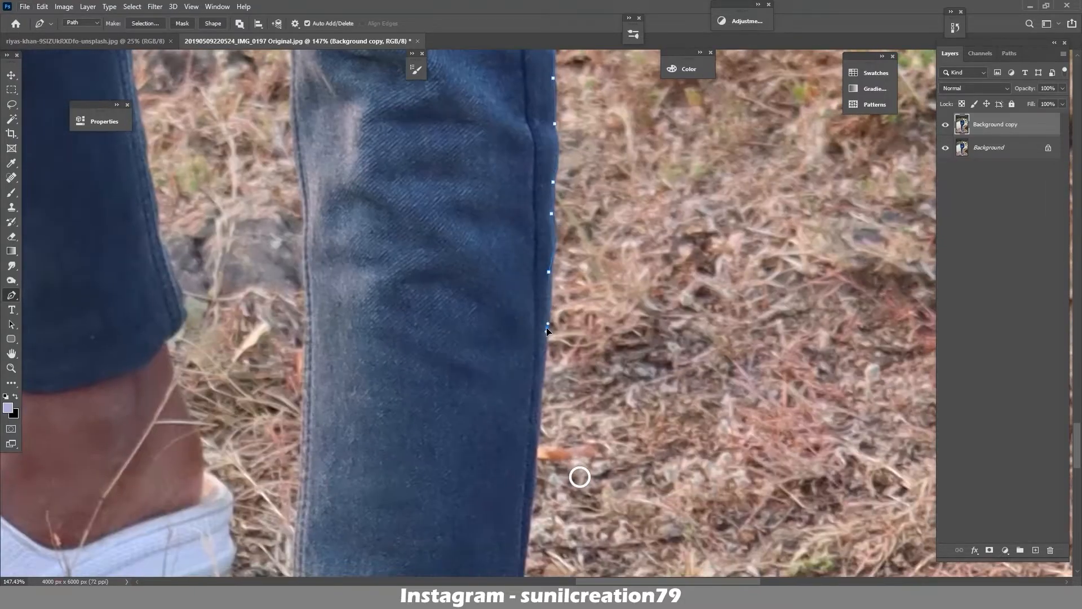
Continue the path down the lower jeans leg and around the corner of its hem
{"action": "left_click_drag", "start_coordinate": [538, 408], "coordinate": [537, 414]}
{"action": "left_click_drag", "start_coordinate": [540, 418], "coordinate": [553, 161]}
{"action": "left_click", "coordinate": [544, 250]}
{"action": "left_click", "coordinate": [531, 354]}
{"action": "left_click", "coordinate": [524, 444]}
{"action": "left_click_drag", "start_coordinate": [525, 451], "coordinate": [529, 259]}
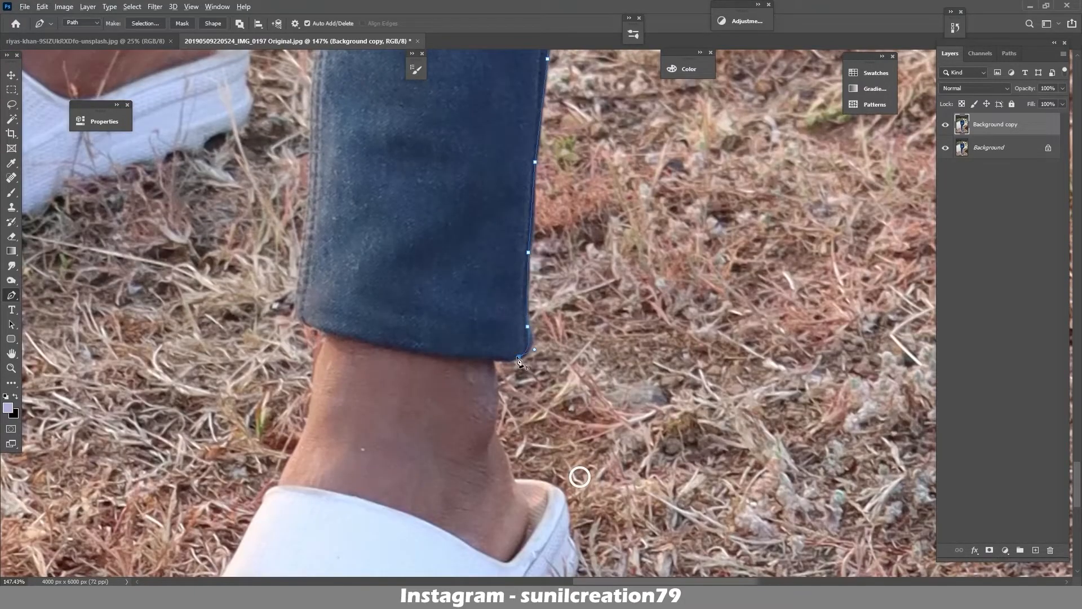
{"action": "left_click", "coordinate": [519, 356], "text": "alt"}
Trace from the jeans hem down the back of the ankle and around the heel of the white slipper
{"action": "left_click", "coordinate": [489, 357]}
{"action": "left_click", "coordinate": [481, 464]}
{"action": "left_click_drag", "start_coordinate": [581, 476], "coordinate": [570, 348]}
{"action": "left_click_drag", "start_coordinate": [553, 363], "coordinate": [569, 378]}
{"action": "left_click", "coordinate": [560, 403]}
{"action": "left_click", "coordinate": [566, 417]}
{"action": "left_click_drag", "start_coordinate": [562, 457], "coordinate": [558, 380]}
Trace the slipper's outer sole edge from the heel toward the front, following the grass line
{"action": "left_click", "coordinate": [535, 502]}
{"action": "mouse_move", "coordinate": [525, 415]}
{"action": "left_mouse_down"}
{"action": "mouse_move", "coordinate": [525, 436]}
{"action": "mouse_move", "coordinate": [525, 395]}
{"action": "left_mouse_up"}
{"action": "left_click", "coordinate": [514, 423]}
{"action": "left_click", "coordinate": [509, 427]}
{"action": "left_click_drag", "start_coordinate": [531, 460], "coordinate": [624, 378]}
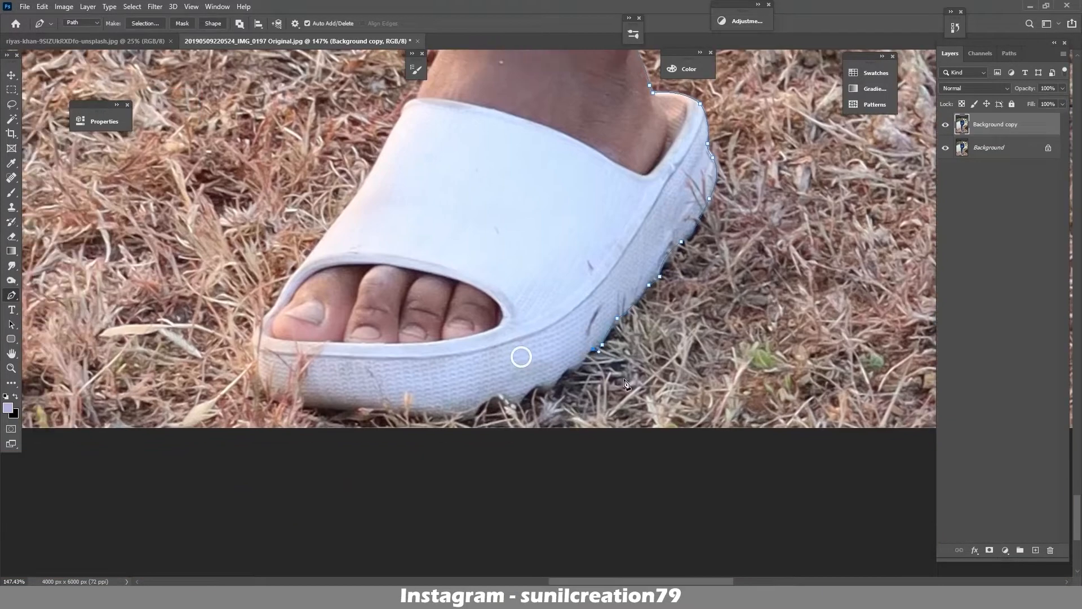
{"action": "left_click", "coordinate": [594, 350]}
{"action": "left_click", "coordinate": [577, 369]}
{"action": "left_click", "coordinate": [568, 368]}
{"action": "left_click_drag", "start_coordinate": [554, 387], "coordinate": [550, 395]}
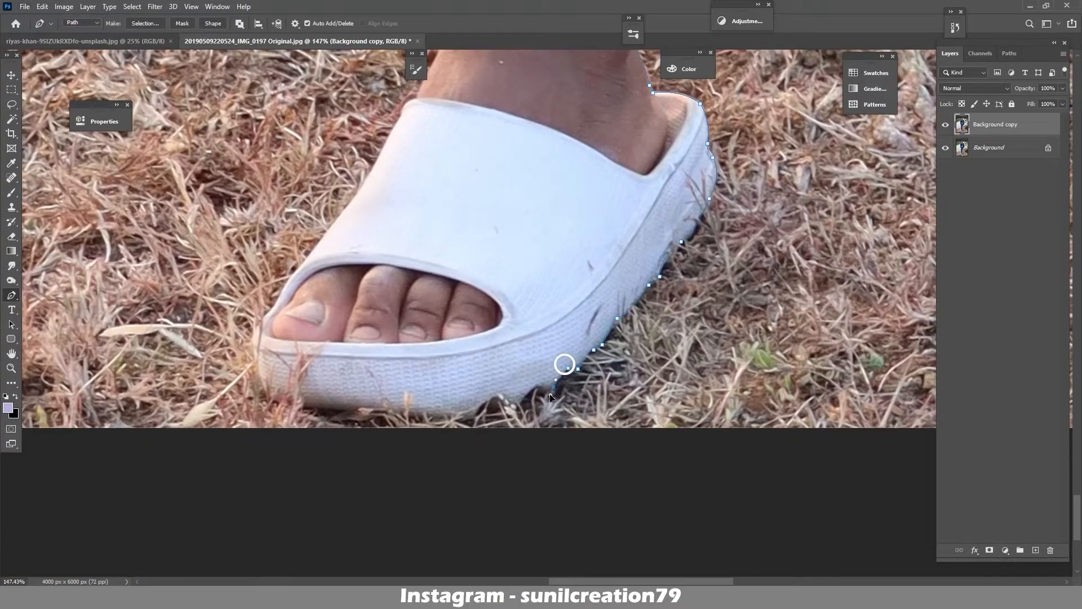
Trace the bottom of the slipper's front sole and curve the path around the toe end
{"action": "left_click", "coordinate": [474, 416]}
{"action": "left_click_drag", "start_coordinate": [427, 416], "coordinate": [410, 402]}
{"action": "left_click_drag", "start_coordinate": [415, 414], "coordinate": [471, 338]}
{"action": "left_click_drag", "start_coordinate": [381, 332], "coordinate": [348, 330]}
{"action": "left_click_drag", "start_coordinate": [338, 332], "coordinate": [455, 334]}
{"action": "left_click_drag", "start_coordinate": [432, 300], "coordinate": [422, 262]}
{"action": "left_click_drag", "start_coordinate": [438, 240], "coordinate": [441, 353]}
Trace the inner edge of the slipper from the toe opening up to the top of its strap
{"action": "left_click", "coordinate": [517, 264]}
{"action": "left_click", "coordinate": [490, 301]}
{"action": "left_click_drag", "start_coordinate": [496, 293], "coordinate": [489, 368]}
{"action": "left_click_drag", "start_coordinate": [522, 305], "coordinate": [527, 356]}
{"action": "left_click", "coordinate": [537, 348]}
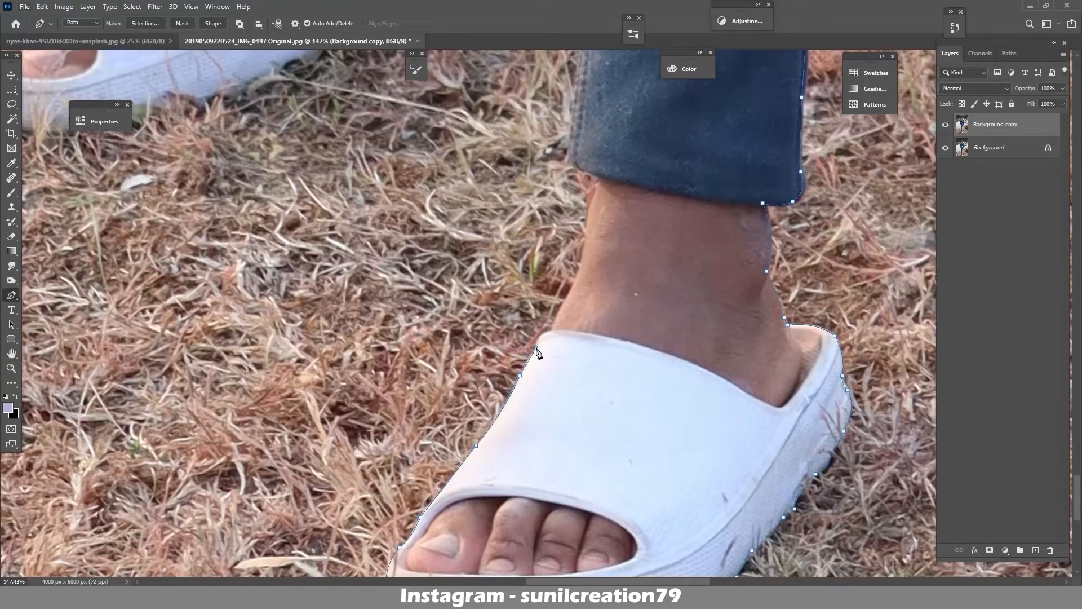
Trace from the top of the slipper strap up the front of the ankle to the jeans hem
{"action": "left_click", "coordinate": [550, 330]}
{"action": "left_click_drag", "start_coordinate": [577, 300], "coordinate": [566, 383]}
{"action": "left_click", "coordinate": [567, 362], "text": "alt"}
{"action": "left_click_drag", "start_coordinate": [575, 314], "coordinate": [577, 299]}
{"action": "left_click", "coordinate": [575, 313], "text": "alt"}
{"action": "left_click_drag", "start_coordinate": [577, 301], "coordinate": [569, 398]}
{"action": "left_click_drag", "start_coordinate": [584, 357], "coordinate": [588, 347]}
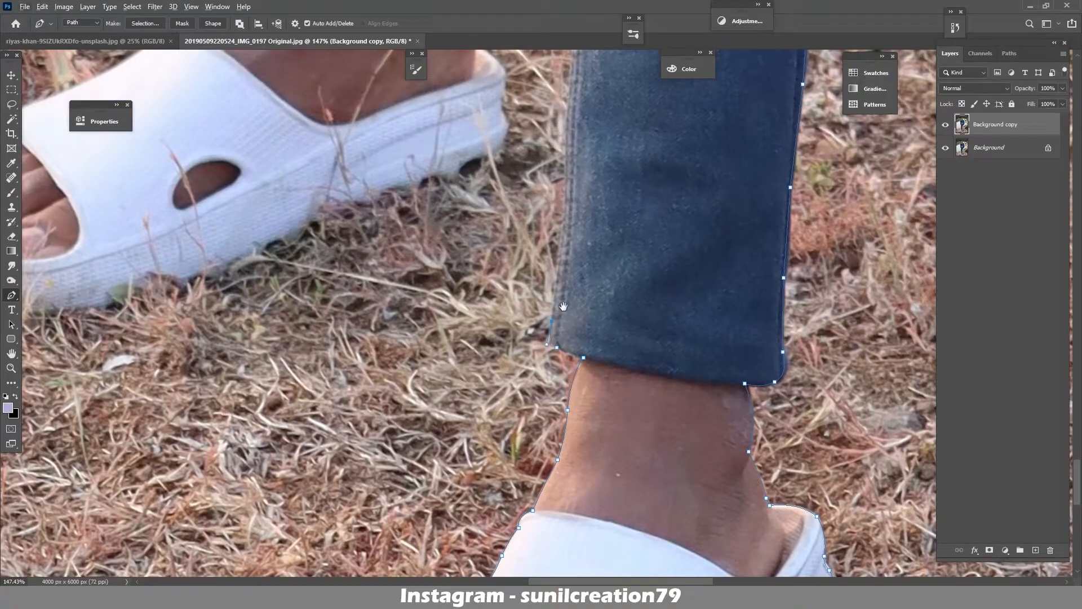
Trace up the inner edge of the front jeans leg from the hem along the shin toward the knee
{"action": "left_click_drag", "start_coordinate": [564, 306], "coordinate": [589, 551]}
{"action": "left_click", "coordinate": [593, 385]}
{"action": "left_click_drag", "start_coordinate": [592, 388], "coordinate": [607, 444]}
{"action": "left_click", "coordinate": [613, 247]}
{"action": "left_click_drag", "start_coordinate": [613, 247], "coordinate": [621, 366]}
{"action": "left_click", "coordinate": [620, 286]}
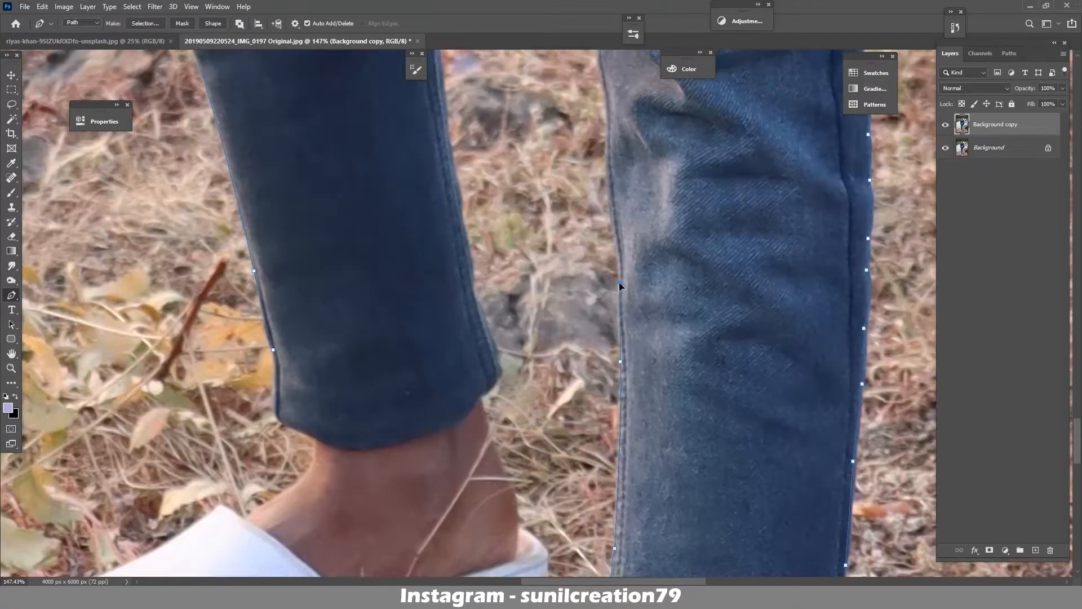
Continue the path up the inner edge of the front jeans leg, following the knee folds to the lower thigh
{"action": "left_click", "coordinate": [612, 226]}
{"action": "left_click_drag", "start_coordinate": [611, 226], "coordinate": [619, 343]}
{"action": "left_click_drag", "start_coordinate": [616, 248], "coordinate": [618, 215]}
{"action": "left_click_drag", "start_coordinate": [603, 149], "coordinate": [609, 256]}
{"action": "left_click", "coordinate": [617, 245]}
{"action": "left_click_drag", "start_coordinate": [604, 212], "coordinate": [619, 327]}
{"action": "left_click_drag", "start_coordinate": [602, 208], "coordinate": [617, 317]}
{"action": "left_click", "coordinate": [615, 243]}
{"action": "left_click_drag", "start_coordinate": [616, 276], "coordinate": [615, 265]}
{"action": "left_click_drag", "start_coordinate": [602, 209], "coordinate": [626, 324]}
{"action": "left_click", "coordinate": [626, 295]}
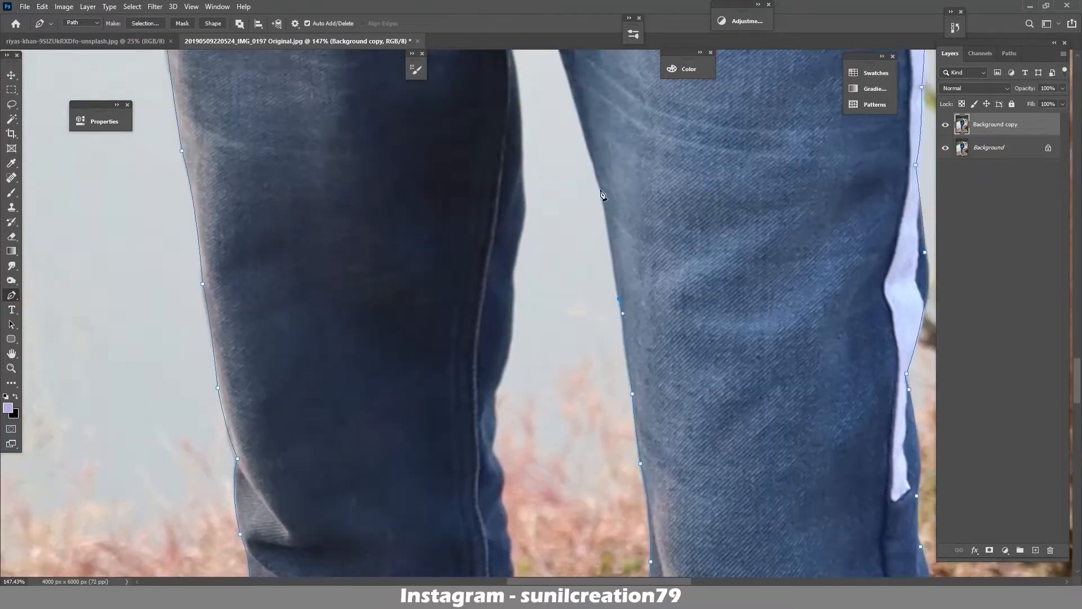
Trace up the inner thigh to the crotch and curve the path around the top of the gap between the legs
{"action": "left_click", "coordinate": [609, 187]}
{"action": "left_click_drag", "start_coordinate": [601, 117], "coordinate": [616, 266]}
{"action": "left_click", "coordinate": [590, 216]}
{"action": "left_click", "coordinate": [573, 168]}
{"action": "left_click", "coordinate": [551, 132]}
{"action": "left_click_drag", "start_coordinate": [539, 125], "coordinate": [528, 135]}
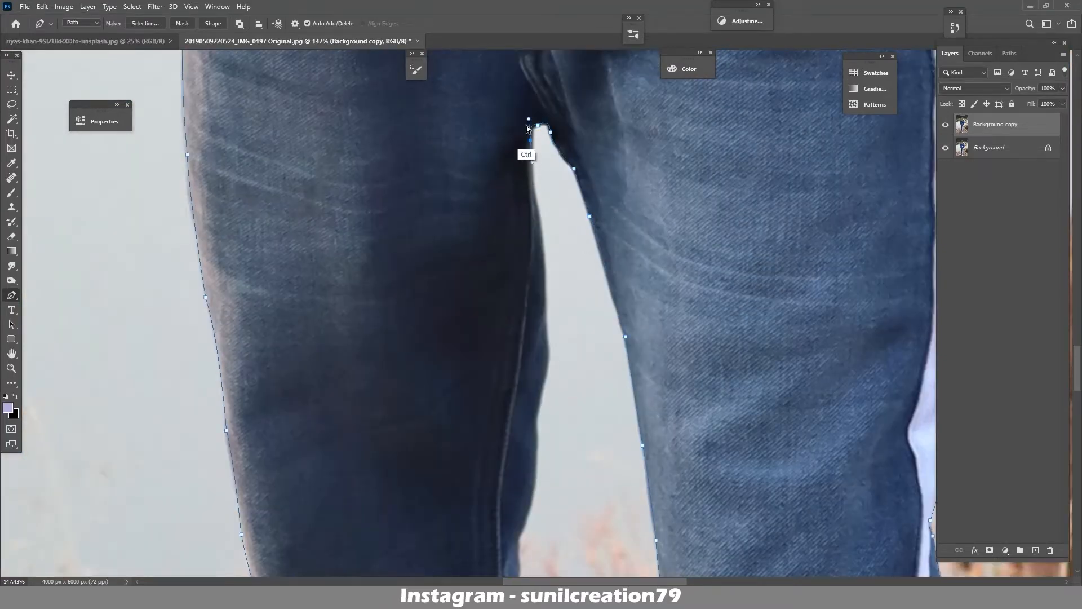
Trace down the inner thigh of the other jeans leg from the crotch toward the knee
{"action": "left_click_drag", "start_coordinate": [531, 195], "coordinate": [533, 221]}
{"action": "left_click_drag", "start_coordinate": [543, 304], "coordinate": [543, 351]}
{"action": "left_click_drag", "start_coordinate": [535, 407], "coordinate": [529, 441]}
{"action": "left_click_drag", "start_coordinate": [535, 407], "coordinate": [544, 238]}
{"action": "left_click_drag", "start_coordinate": [541, 275], "coordinate": [541, 291]}
{"action": "left_click", "coordinate": [540, 276], "text": "alt"}
{"action": "left_click_drag", "start_coordinate": [524, 366], "coordinate": [510, 403]}
{"action": "left_click_drag", "start_coordinate": [521, 426], "coordinate": [523, 503]}
Continue the path down the inner edge of the rear leg, past the knee and along the calf
{"action": "left_click_drag", "start_coordinate": [533, 496], "coordinate": [560, 304]}
{"action": "left_click", "coordinate": [564, 317]}
{"action": "left_click_drag", "start_coordinate": [566, 346], "coordinate": [569, 361]}
{"action": "left_click", "coordinate": [571, 371]}
{"action": "left_click_drag", "start_coordinate": [581, 440], "coordinate": [578, 197]}
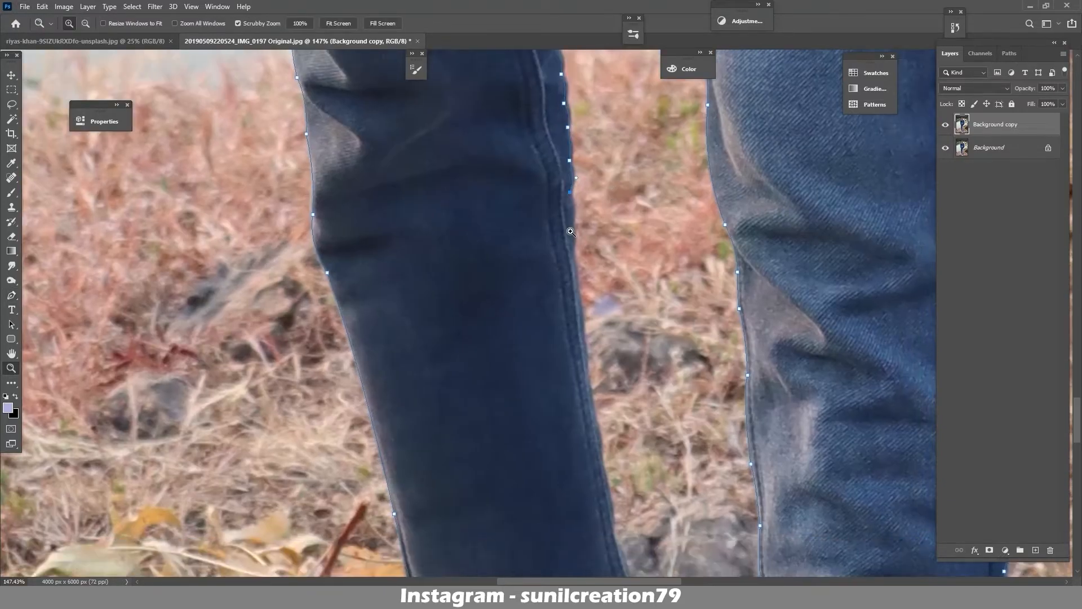
{"action": "left_click_drag", "start_coordinate": [589, 378], "coordinate": [591, 393]}
{"action": "left_click_drag", "start_coordinate": [598, 423], "coordinate": [600, 436]}
{"action": "left_click_drag", "start_coordinate": [601, 451], "coordinate": [578, 295]}
Trace the lower calf, the jeans hem corner and the back of the ankle down to the rear slipper
{"action": "left_click_drag", "start_coordinate": [577, 296], "coordinate": [577, 312]}
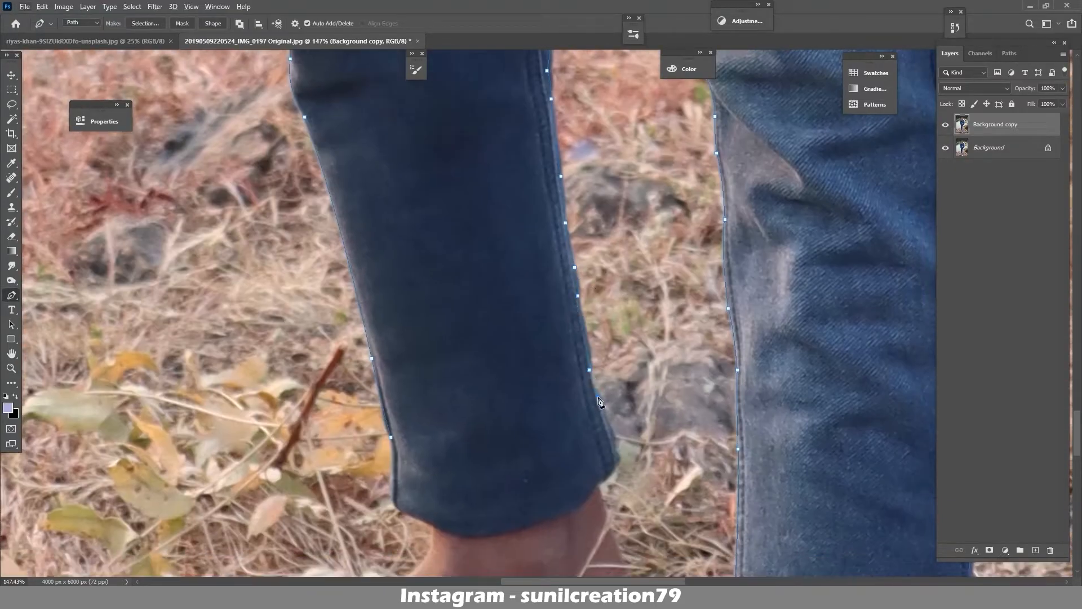
{"action": "left_click", "coordinate": [614, 445]}
{"action": "left_click", "coordinate": [615, 467]}
{"action": "left_click_drag", "start_coordinate": [596, 483], "coordinate": [588, 485]}
{"action": "left_click_drag", "start_coordinate": [614, 543], "coordinate": [550, 313]}
{"action": "left_click", "coordinate": [572, 385], "text": "alt"}
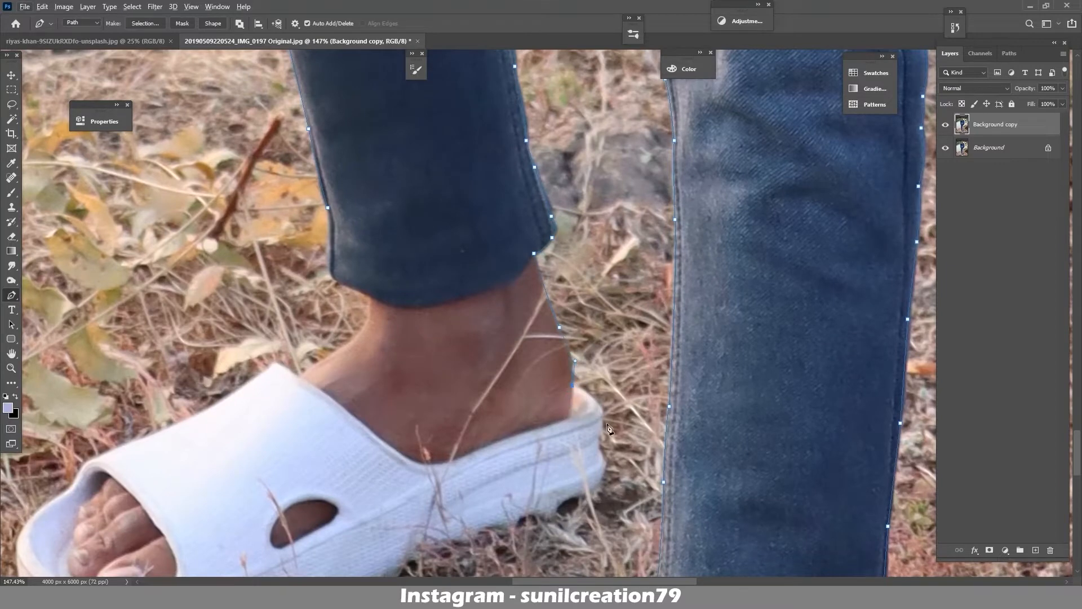
Trace around the rear slipper's heel and along the start of its sole edge
{"action": "left_click_drag", "start_coordinate": [599, 418], "coordinate": [599, 432]}
{"action": "left_click", "coordinate": [600, 438]}
{"action": "left_click_drag", "start_coordinate": [603, 475], "coordinate": [600, 485]}
{"action": "left_click_drag", "start_coordinate": [557, 570], "coordinate": [594, 451]}
{"action": "left_click_drag", "start_coordinate": [615, 377], "coordinate": [603, 381]}
{"action": "left_click", "coordinate": [593, 396]}
{"action": "left_click_drag", "start_coordinate": [568, 394], "coordinate": [552, 384]}
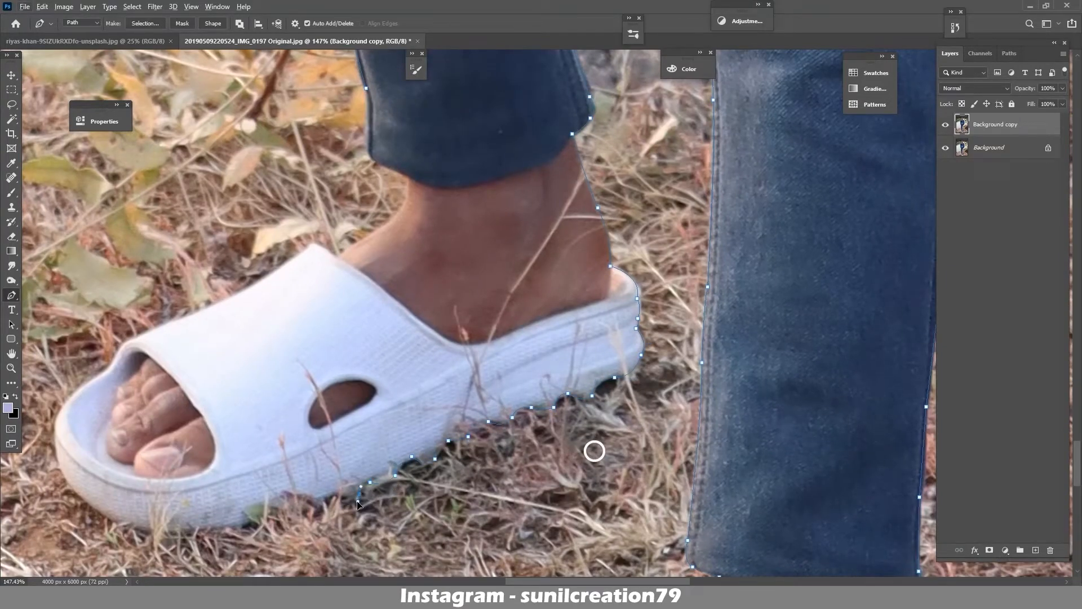
Curve the path around the rear slipper's toe end and follow its upper edge to the top of the strap
{"action": "left_click_drag", "start_coordinate": [179, 535], "coordinate": [302, 540]}
{"action": "left_click", "coordinate": [207, 505]}
{"action": "left_click_drag", "start_coordinate": [177, 427], "coordinate": [209, 483]}
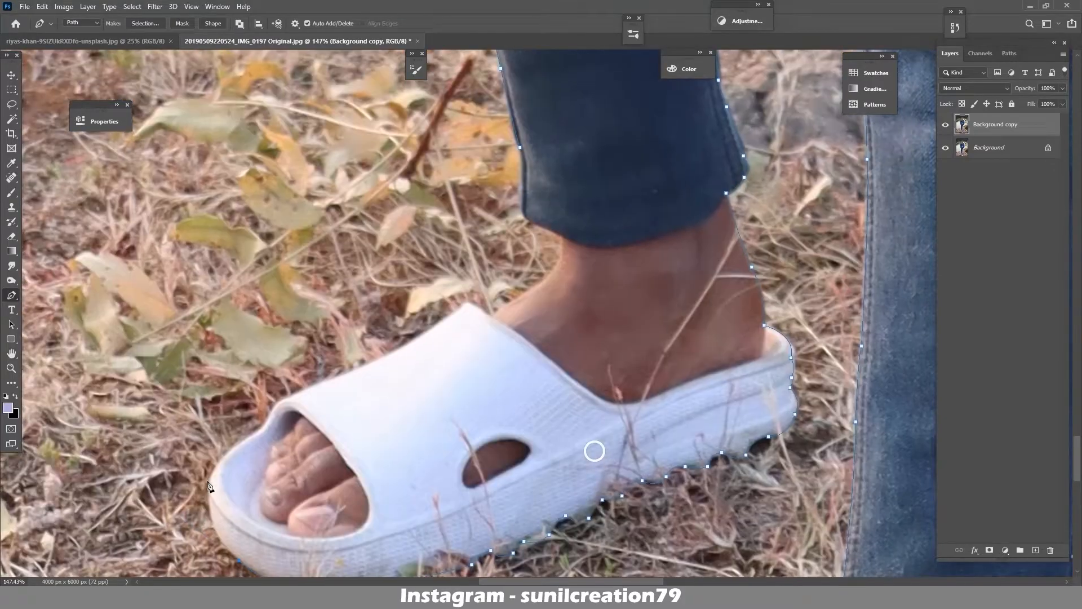
{"action": "left_click", "coordinate": [263, 428]}
{"action": "mouse_move", "coordinate": [294, 394]}
{"action": "left_mouse_down"}
{"action": "mouse_move", "coordinate": [322, 388]}
{"action": "mouse_move", "coordinate": [311, 393]}
{"action": "left_mouse_up"}
{"action": "left_click_drag", "start_coordinate": [393, 352], "coordinate": [413, 340]}
{"action": "left_click_drag", "start_coordinate": [465, 305], "coordinate": [416, 363]}
Trace the ankle front and jeans hem corner, close the outline along the shin, and load the path as a selection
{"action": "left_click_drag", "start_coordinate": [433, 382], "coordinate": [455, 399]}
{"action": "left_click_drag", "start_coordinate": [480, 348], "coordinate": [480, 352]}
{"action": "left_click", "coordinate": [472, 358], "text": "alt"}
{"action": "left_click_drag", "start_coordinate": [504, 306], "coordinate": [467, 398]}
{"action": "left_click", "coordinate": [494, 360], "text": "alt"}
{"action": "left_click", "coordinate": [461, 344]}
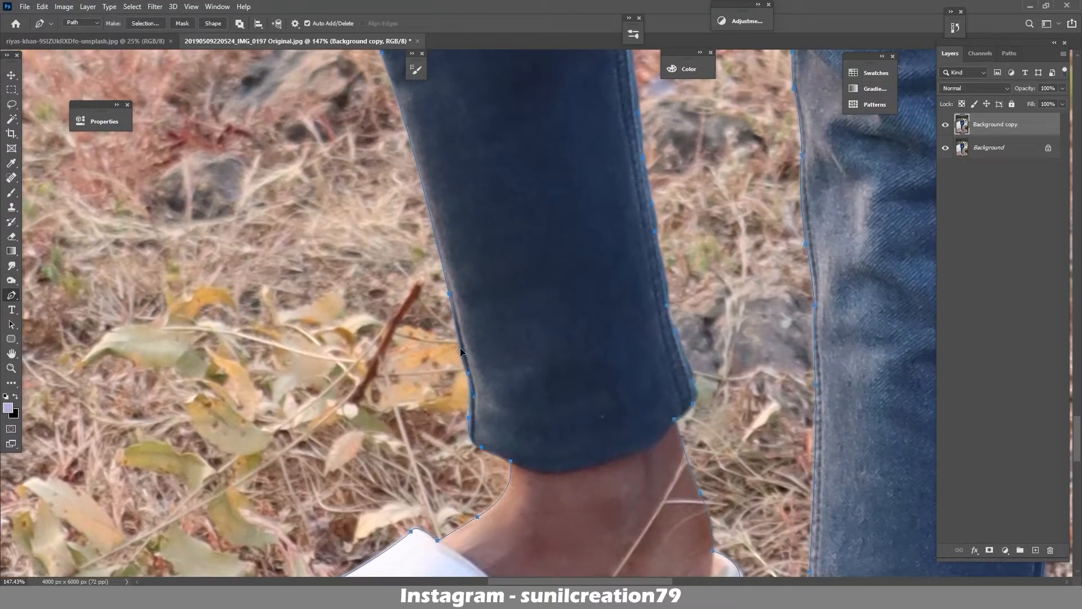
{"action": "key", "text": "ctrl+Return"}
Start a new path at the armpit and trace down the sleeve's inner edge beside the gap between arm and torso
{"action": "key", "text": "z"}
{"action": "left_click_drag", "start_coordinate": [657, 394], "coordinate": [569, 316]}
{"action": "left_click_drag", "start_coordinate": [578, 251], "coordinate": [608, 276]}
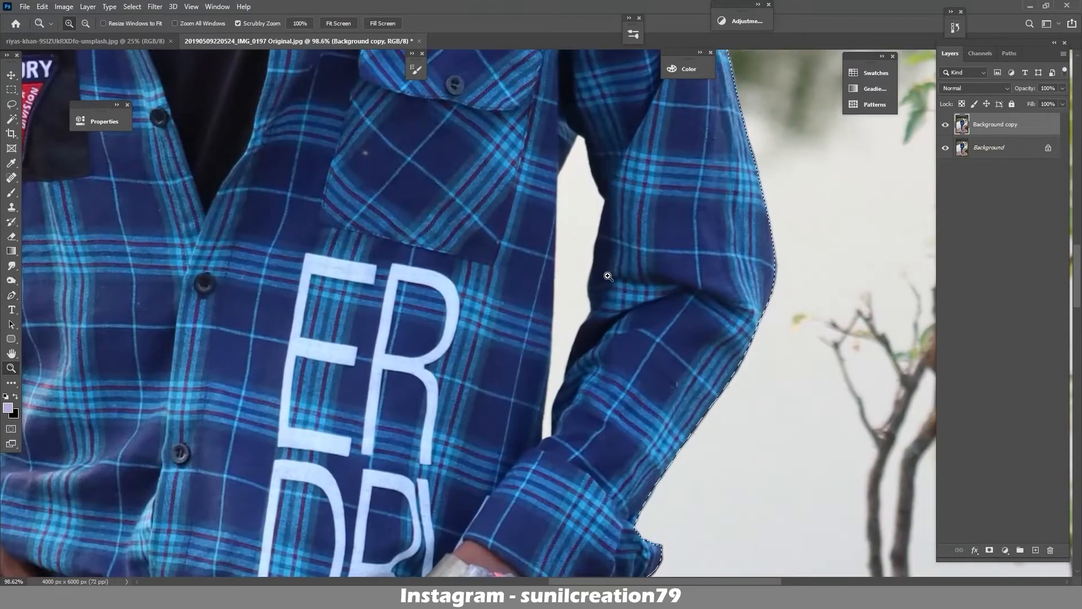
{"action": "key", "text": "p"}
{"action": "left_click", "coordinate": [586, 138]}
{"action": "left_click_drag", "start_coordinate": [606, 200], "coordinate": [618, 208]}
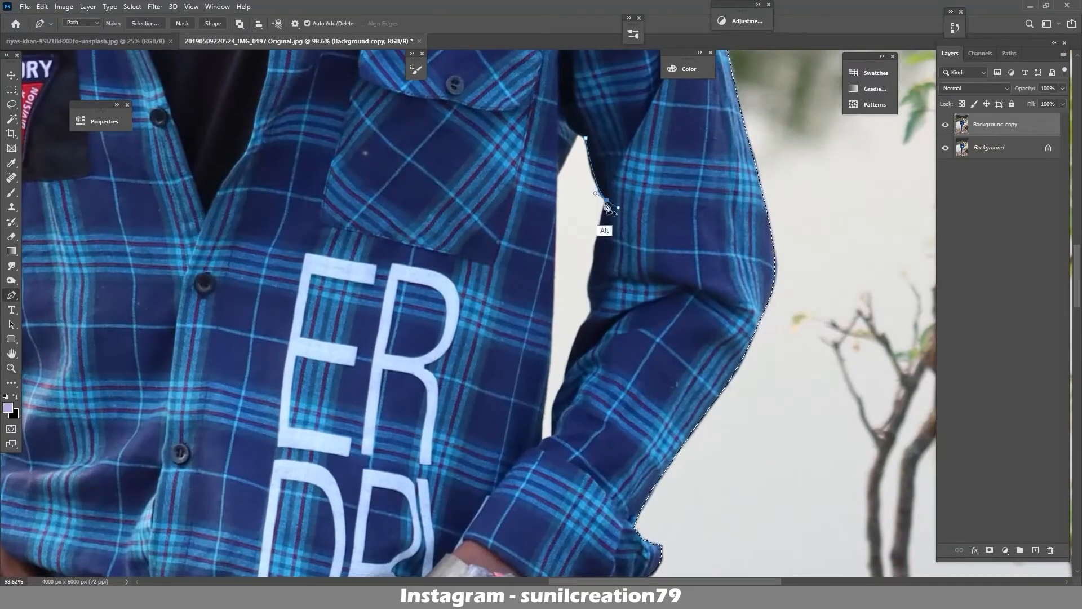
{"action": "left_click", "coordinate": [607, 201], "text": "alt"}
{"action": "left_click_drag", "start_coordinate": [594, 251], "coordinate": [594, 260]}
{"action": "left_click_drag", "start_coordinate": [566, 374], "coordinate": [558, 396]}
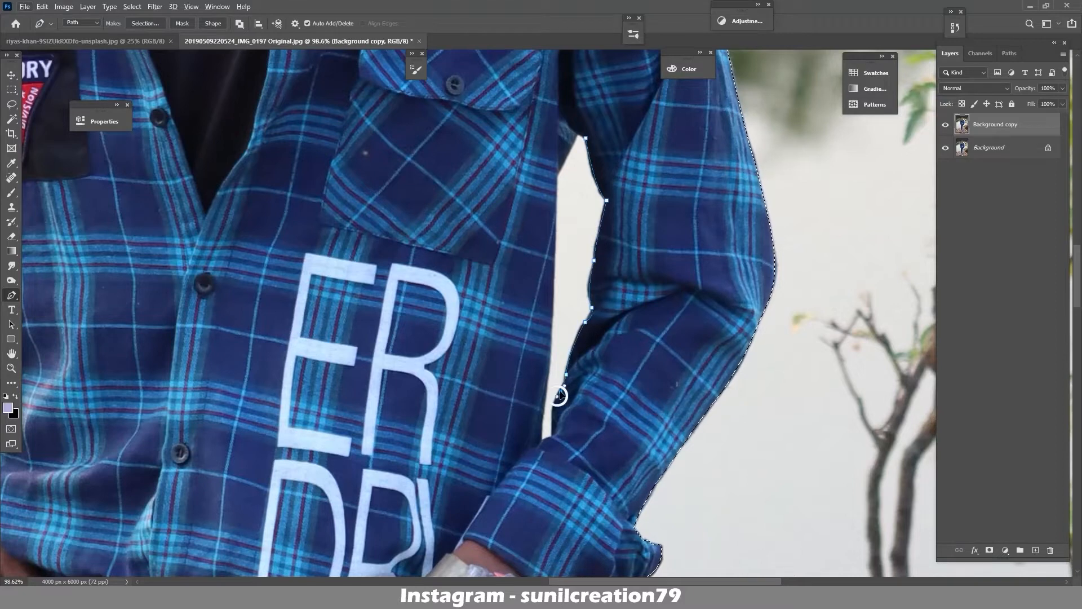
Trace around the bottom of the arm gap and up along the shirt's side edge
{"action": "left_click", "coordinate": [553, 437], "text": "alt"}
{"action": "left_click_drag", "start_coordinate": [542, 438], "coordinate": [541, 443]}
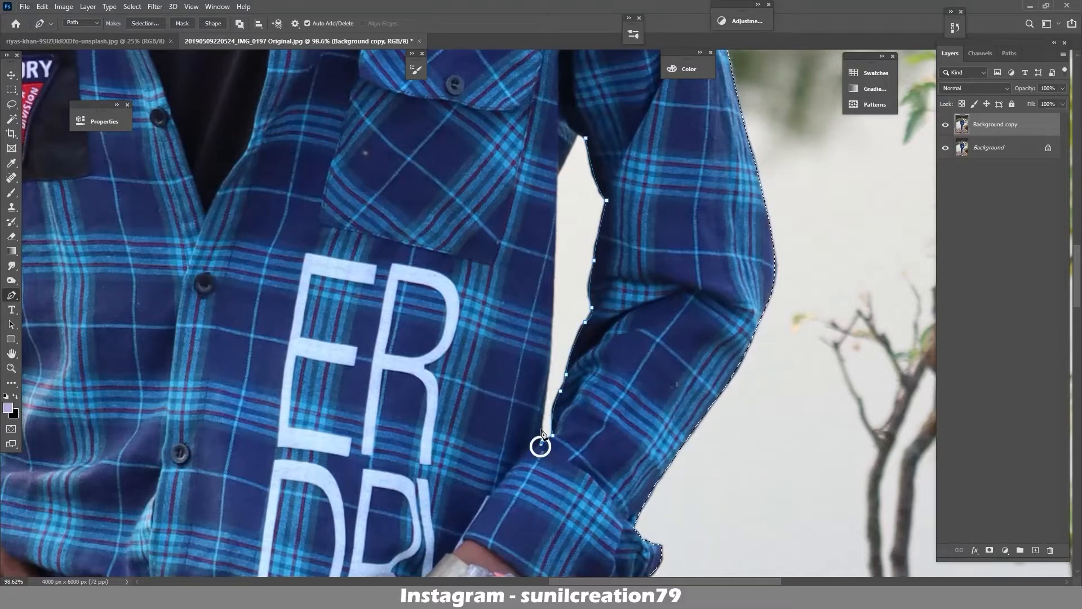
{"action": "left_click_drag", "start_coordinate": [549, 388], "coordinate": [546, 403]}
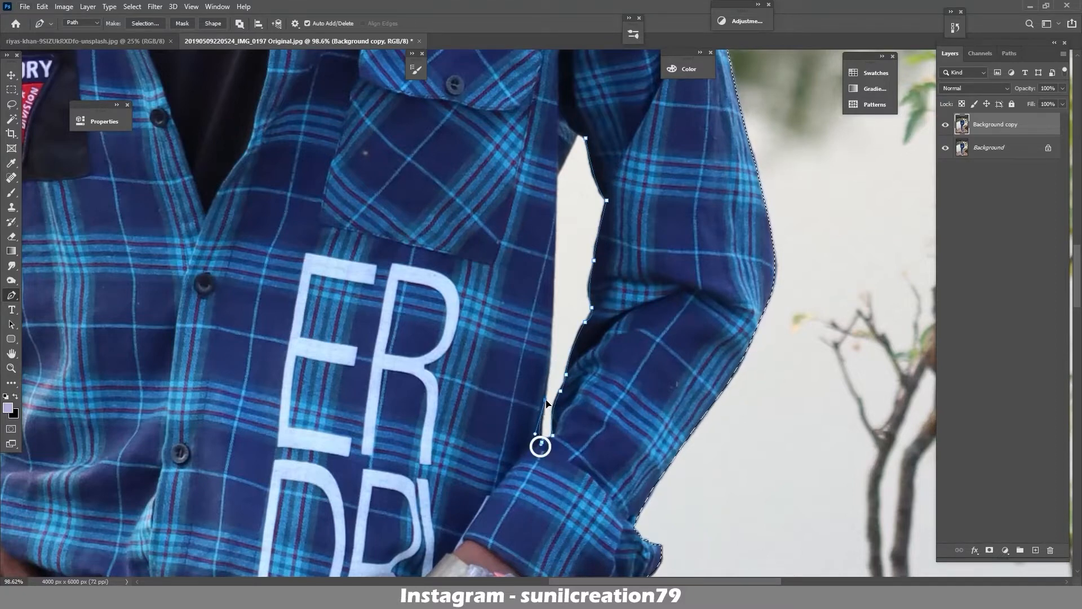
{"action": "left_click_drag", "start_coordinate": [552, 320], "coordinate": [547, 400]}
{"action": "left_click_drag", "start_coordinate": [545, 459], "coordinate": [536, 418]}
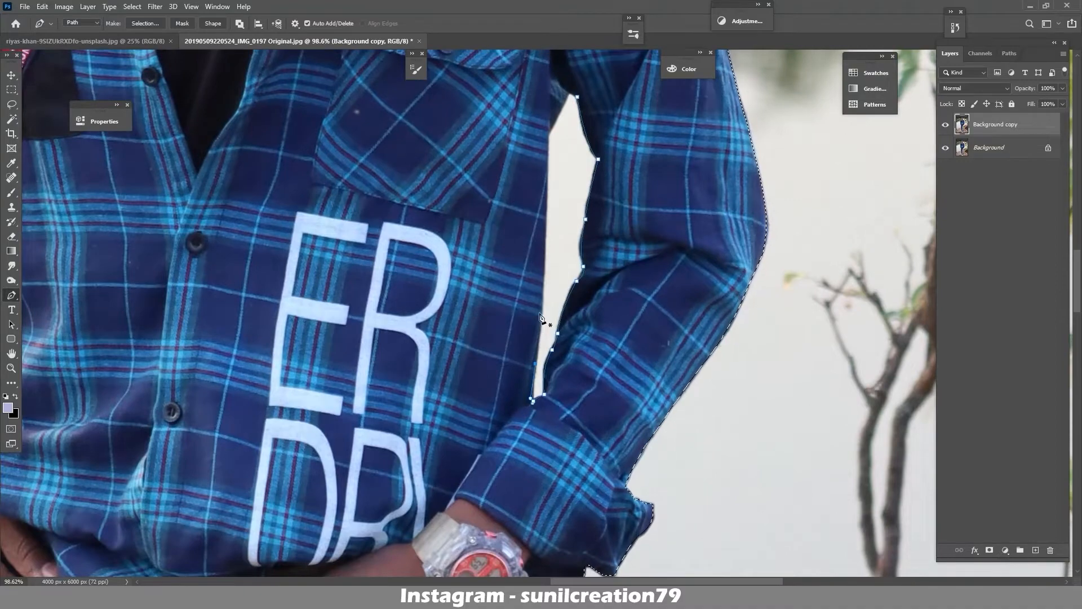
{"action": "left_click", "coordinate": [541, 294]}
{"action": "scroll", "coordinate": [542, 314], "scroll_direction": "up", "scroll_amount": 5}
{"action": "left_click", "coordinate": [538, 315]}
Close the arm gap path at the armpit and subtract it from the man's selection
{"action": "left_click_drag", "start_coordinate": [561, 281], "coordinate": [558, 333]}
{"action": "left_click", "coordinate": [559, 322]}
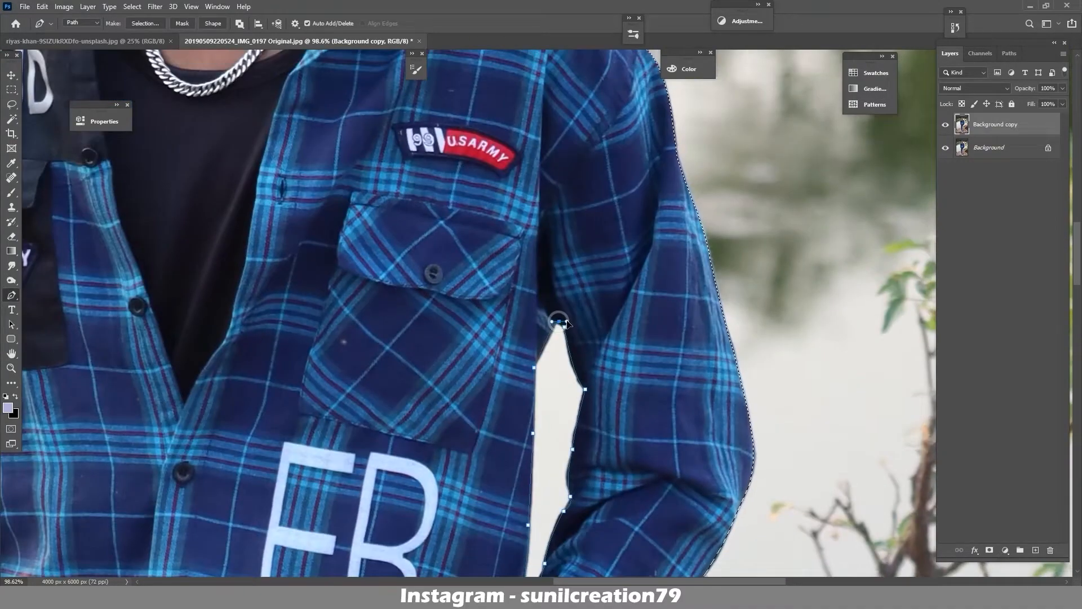
{"action": "left_click", "coordinate": [564, 322]}
{"action": "left_click", "coordinate": [565, 327]}
{"action": "key", "text": "ctrl+alt+Return"}
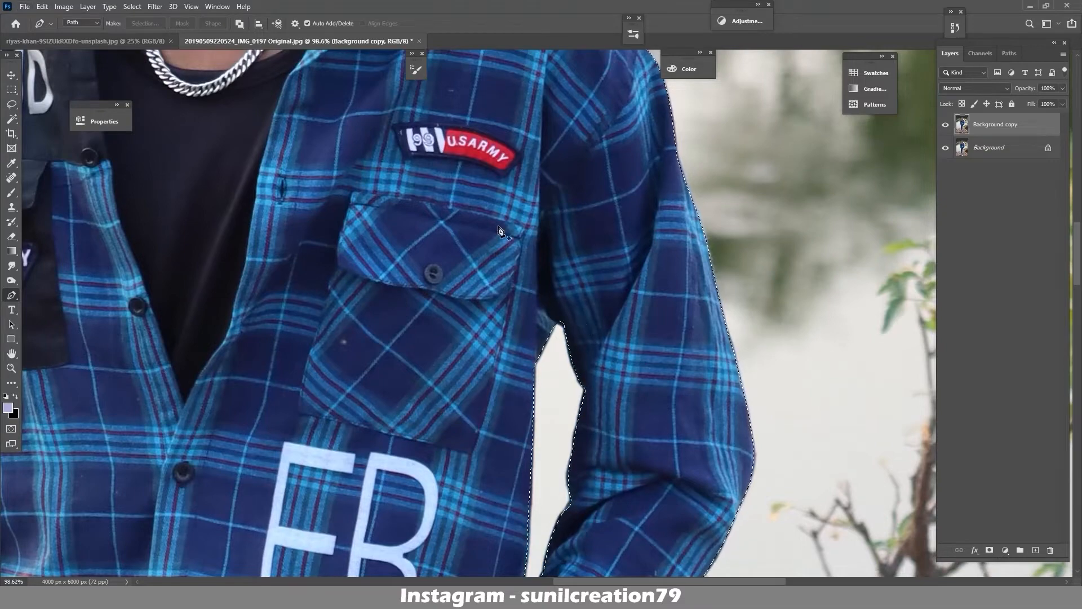
Mask the Background copy layer with the selection and convert the layer to a smart object
{"action": "left_click_drag", "start_coordinate": [501, 232], "coordinate": [395, 233]}
{"action": "left_click", "coordinate": [989, 550]}
{"action": "right_click", "coordinate": [1001, 134]}
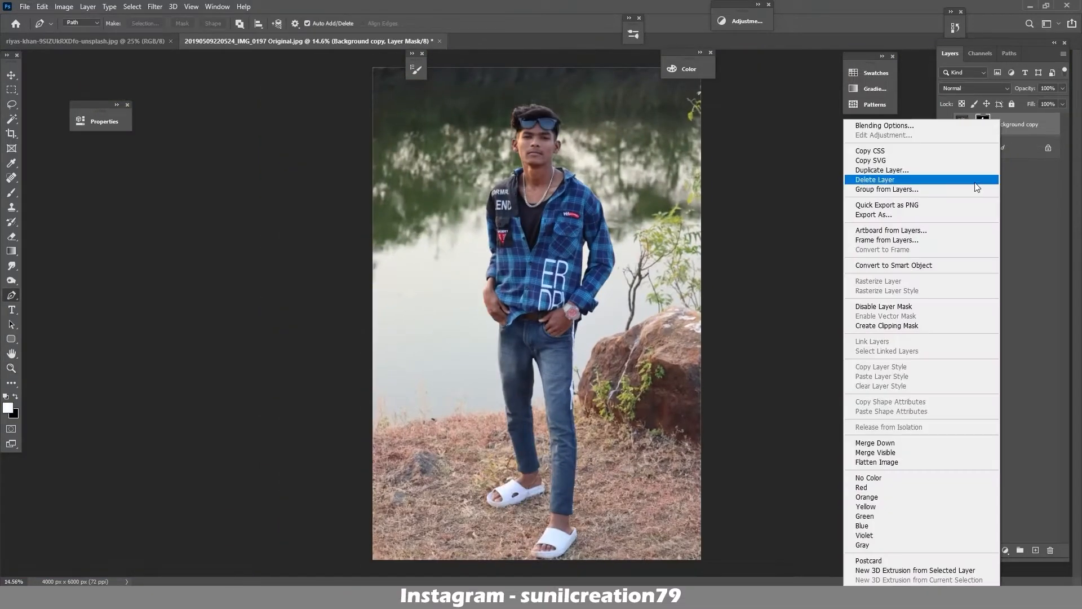
{"action": "left_click", "coordinate": [901, 264]}
Switch to the terrace background image and resize it proportionally to 3000 pixels wide
{"action": "left_click", "coordinate": [70, 41]}
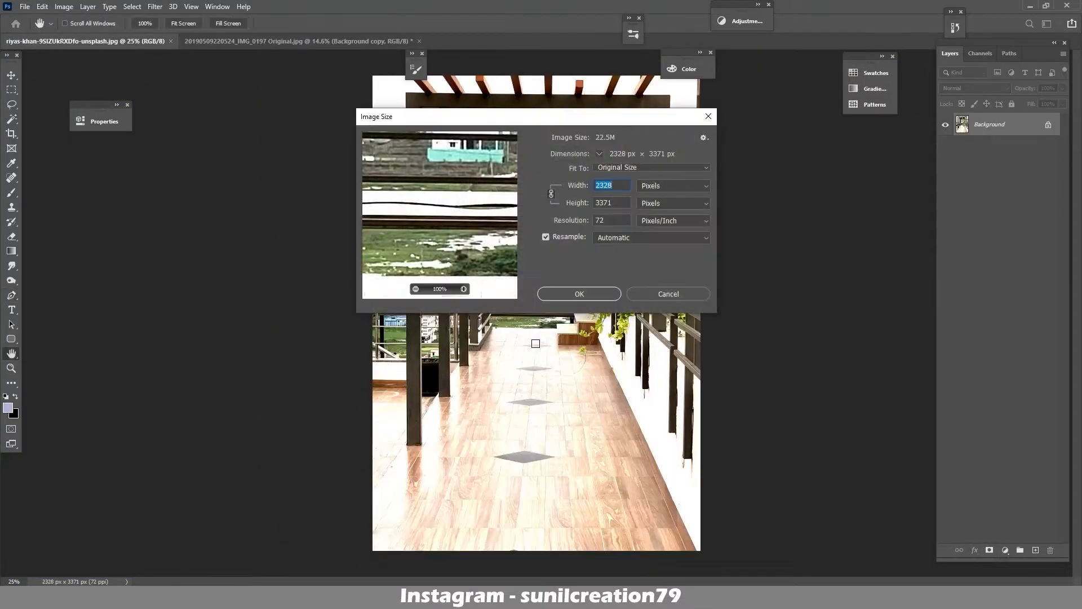
{"action": "key", "text": "ctrl+alt+i"}
{"action": "type", "text": "3000"}
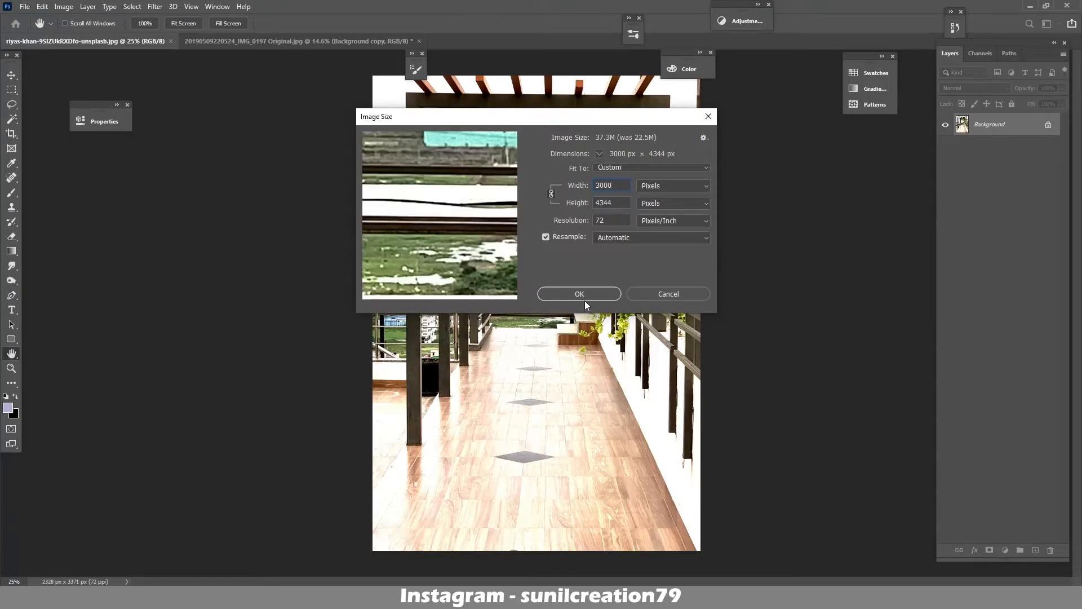
{"action": "left_click", "coordinate": [584, 296]}
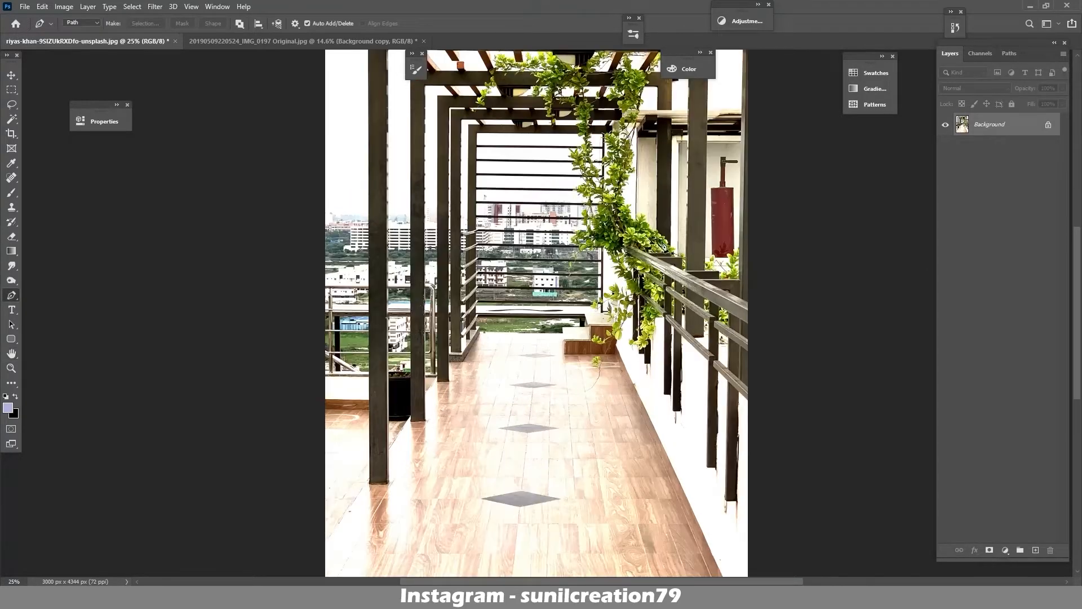
Add a Curves adjustment layer above the terrace background and adjust its Blue channel curve
{"action": "left_click", "coordinate": [1005, 550]}
{"action": "left_click", "coordinate": [1015, 407]}
{"action": "left_click", "coordinate": [204, 169]}
{"action": "left_click", "coordinate": [192, 206]}
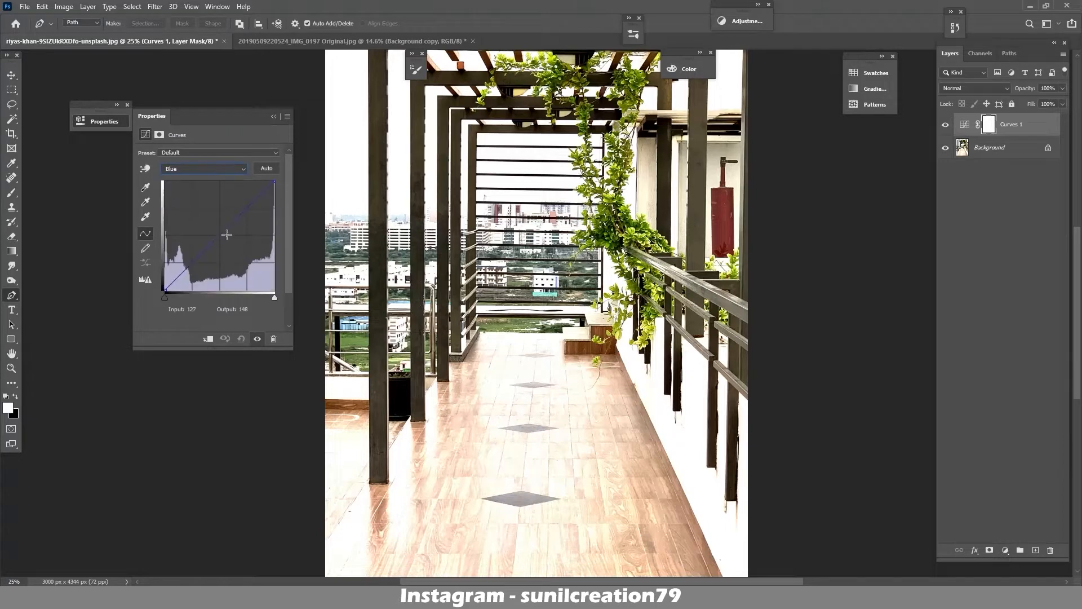
{"action": "mouse_move", "coordinate": [212, 243]}
{"action": "left_mouse_down"}
{"action": "mouse_move", "coordinate": [213, 233]}
{"action": "mouse_move", "coordinate": [224, 248]}
{"action": "left_mouse_up"}
Refine the Curves channels, pulling the Red curve down to about output 100 at input 153, and compare before and after
{"action": "left_click", "coordinate": [199, 169]}
{"action": "left_click", "coordinate": [195, 187]}
{"action": "left_click", "coordinate": [189, 169]}
{"action": "left_click", "coordinate": [186, 206]}
{"action": "left_click", "coordinate": [195, 169]}
{"action": "left_click", "coordinate": [179, 197]}
{"action": "left_click", "coordinate": [175, 170]}
{"action": "left_click", "coordinate": [180, 188]}
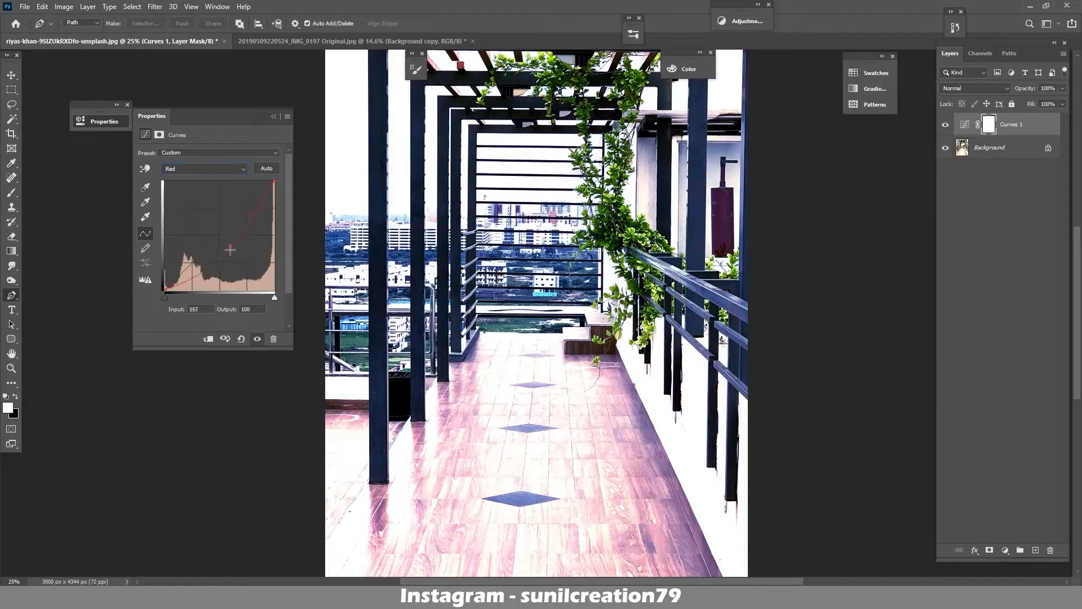
{"action": "left_click", "coordinate": [274, 117]}
{"action": "left_click", "coordinate": [945, 126]}
{"action": "left_click", "coordinate": [946, 126]}
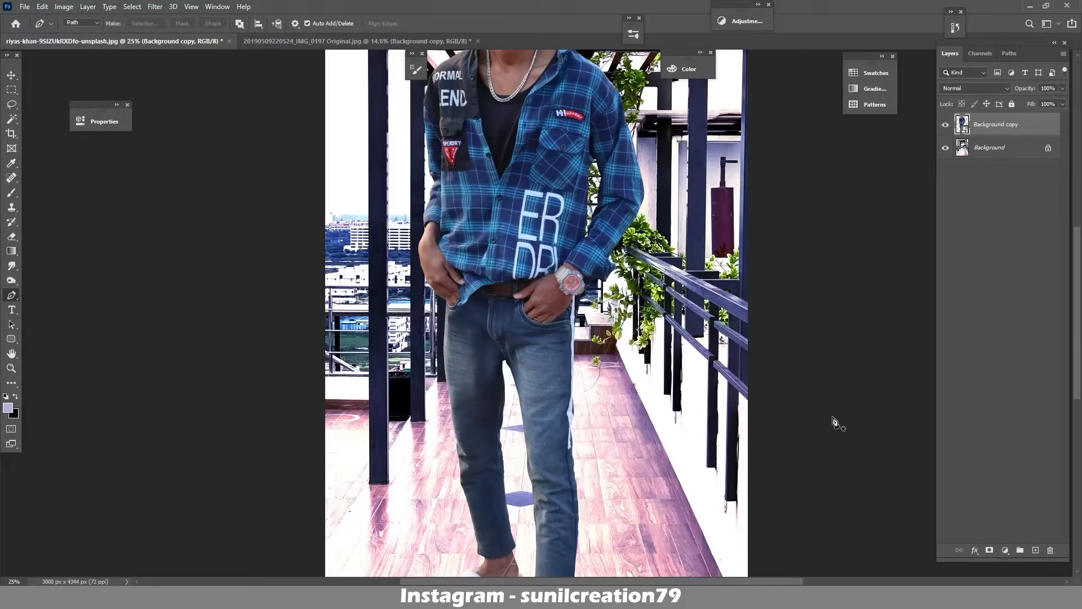
Scale the cut-out man to about 53.5% and place him standing on the tiled floor in the middle of the walkway
{"action": "key", "text": "ctrl+t"}
{"action": "left_click_drag", "start_coordinate": [418, 316], "coordinate": [516, 315]}
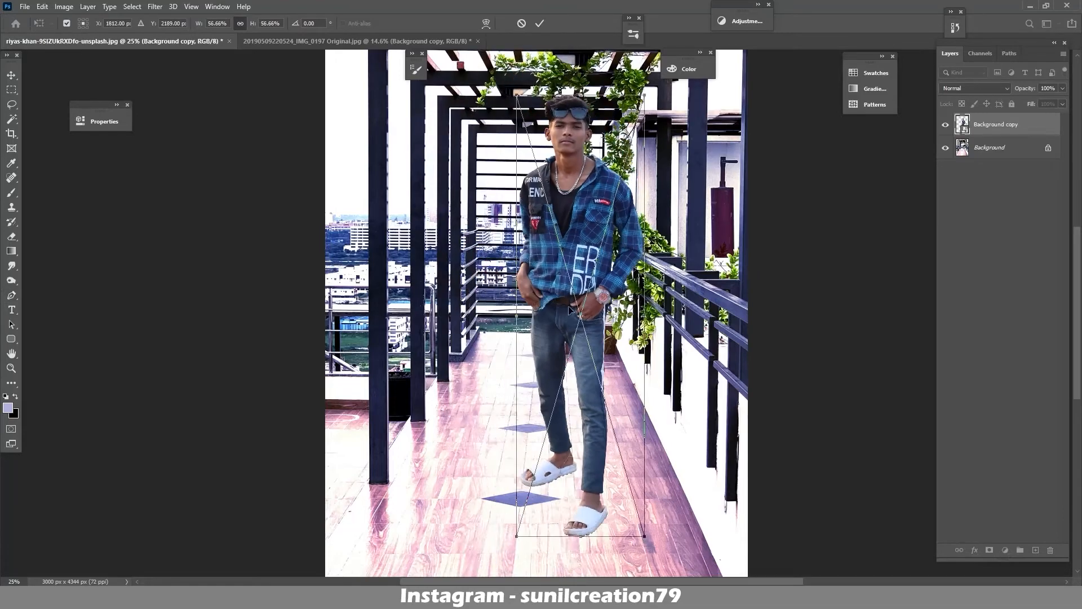
{"action": "left_click_drag", "start_coordinate": [601, 289], "coordinate": [566, 316]}
{"action": "left_click_drag", "start_coordinate": [609, 123], "coordinate": [624, 73]}
{"action": "left_click_drag", "start_coordinate": [540, 122], "coordinate": [535, 128]}
{"action": "left_click_drag", "start_coordinate": [547, 80], "coordinate": [547, 152]}
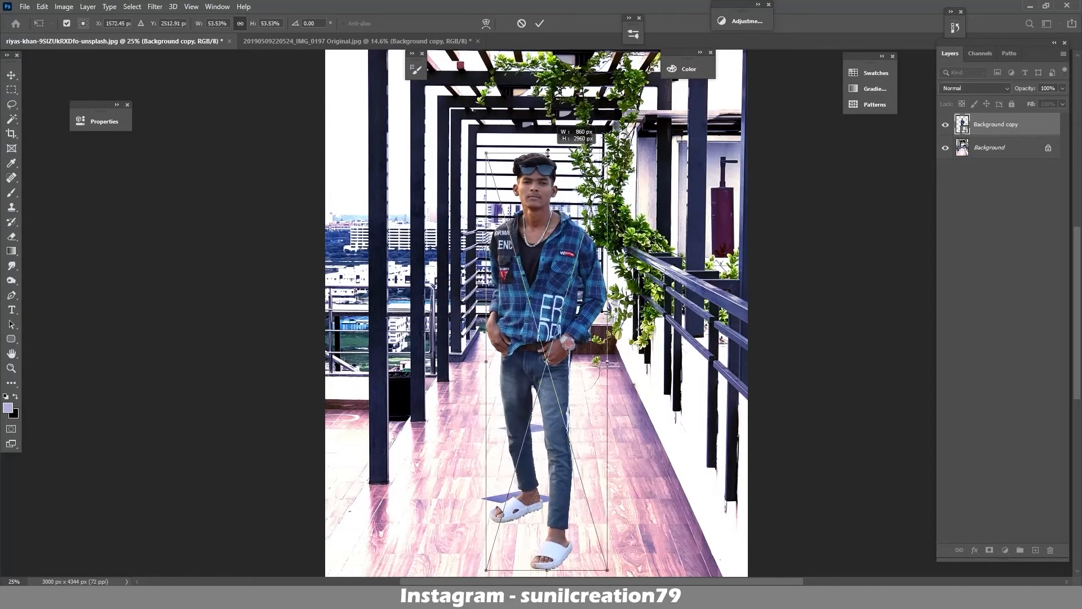
{"action": "mouse_move", "coordinate": [547, 289]}
{"action": "left_mouse_down"}
{"action": "mouse_move", "coordinate": [537, 271]}
{"action": "mouse_move", "coordinate": [542, 279]}
{"action": "left_mouse_up"}
{"action": "key", "text": "Return"}
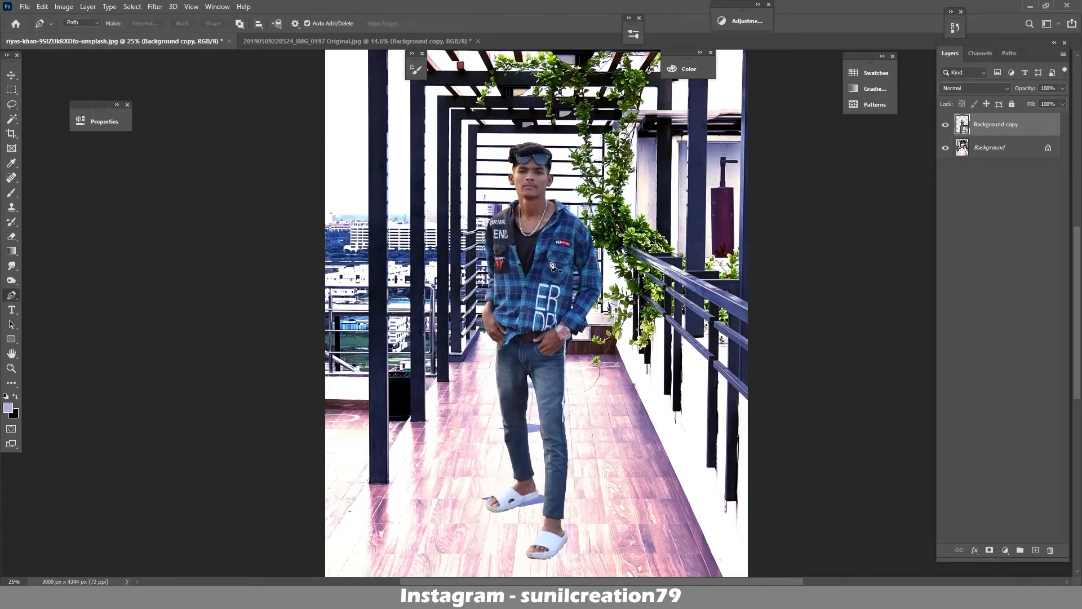
Crop the composition to the 4:5 (8:10) ratio, shifting the frame to keep more of the pergola above the man
{"action": "scroll", "coordinate": [542, 279], "scroll_direction": "down", "scroll_amount": 4}
{"action": "left_click", "coordinate": [11, 132]}
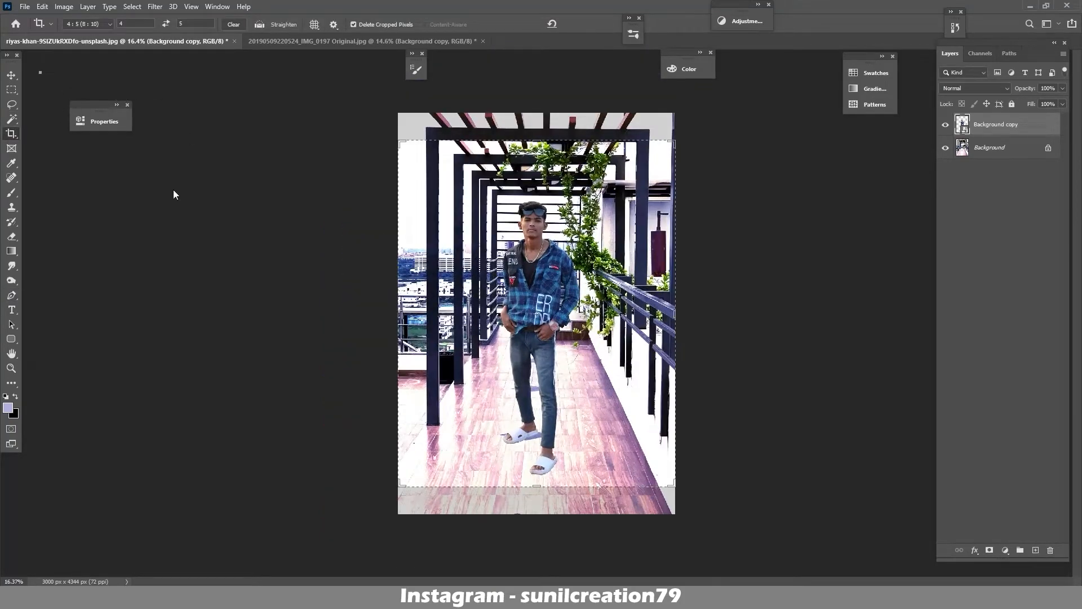
{"action": "left_click", "coordinate": [545, 345]}
{"action": "left_click_drag", "start_coordinate": [541, 339], "coordinate": [578, 321]}
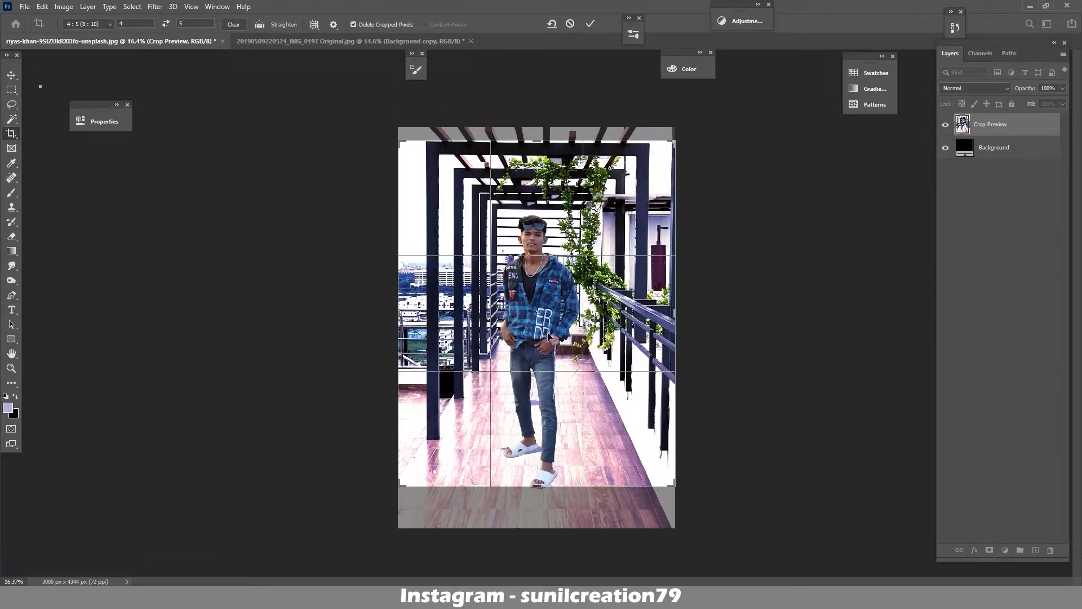
{"action": "key", "text": "Return"}
Reposition the man in the frame, using a guide layout of 3 columns and 3 rows, and hide the guides
{"action": "key", "text": "v"}
{"action": "left_click_drag", "start_coordinate": [543, 342], "coordinate": [546, 338]}
{"action": "left_click", "coordinate": [191, 6]}
{"action": "left_click", "coordinate": [226, 342]}
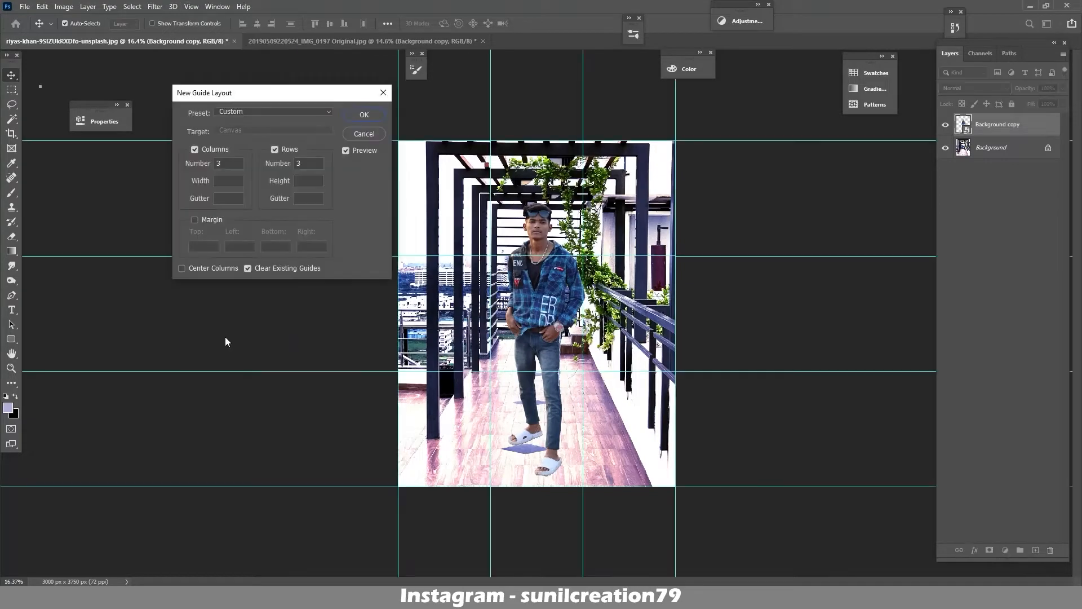
{"action": "key", "text": "Return"}
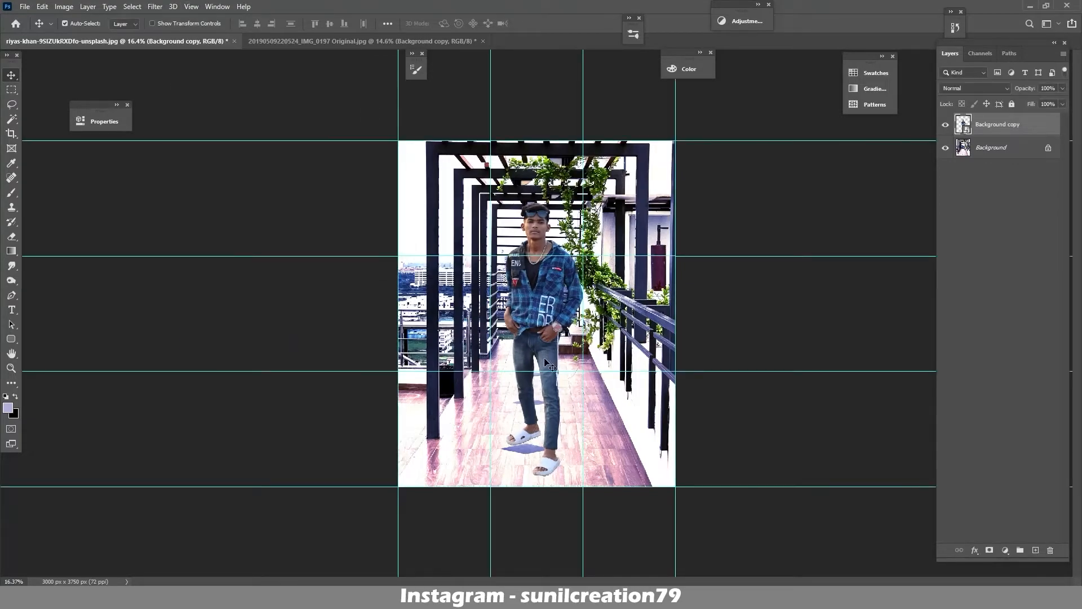
{"action": "key", "text": "ctrl+semicolon"}
{"action": "left_click_drag", "start_coordinate": [534, 246], "coordinate": [565, 265]}
{"action": "scroll", "coordinate": [573, 278], "scroll_direction": "down", "scroll_amount": 14}
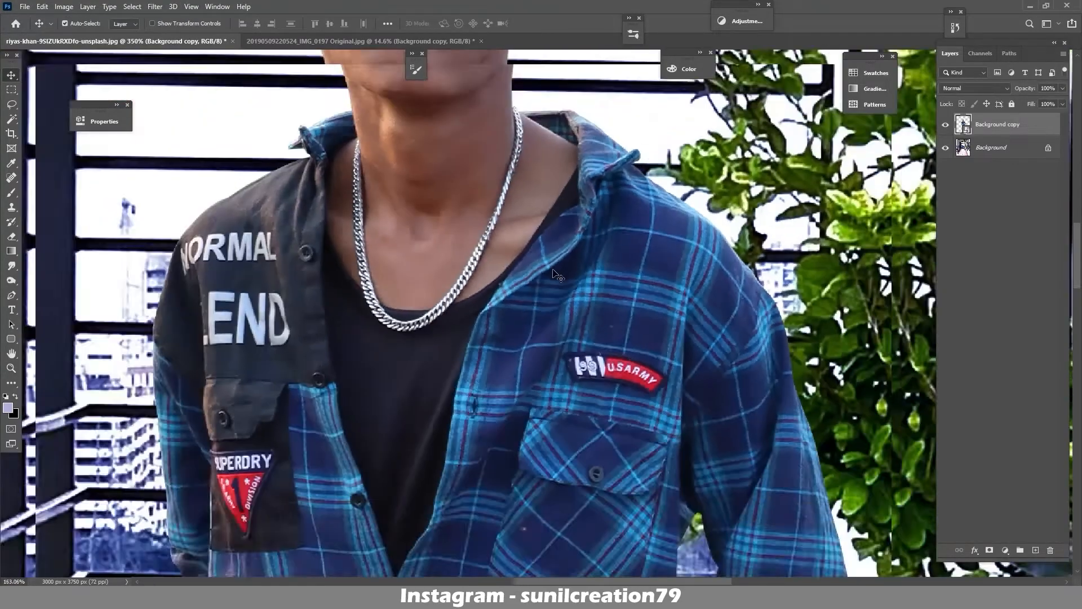
{"action": "scroll", "coordinate": [575, 278], "scroll_direction": "up", "scroll_amount": 2}
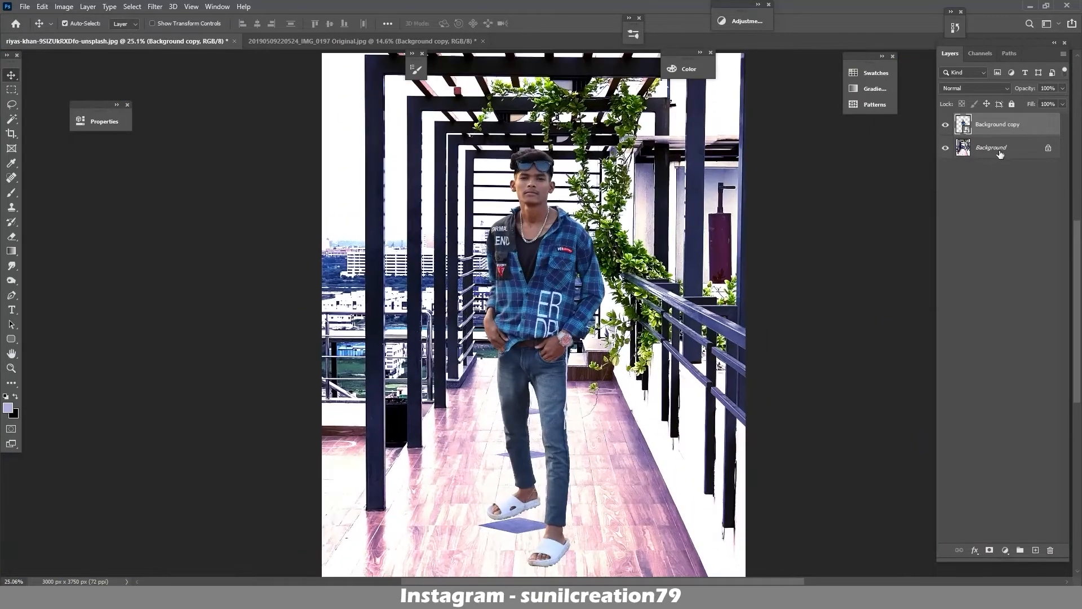
{"action": "left_click", "coordinate": [996, 151]}
{"action": "left_click", "coordinate": [992, 129]}
{"action": "left_click", "coordinate": [1006, 550]}
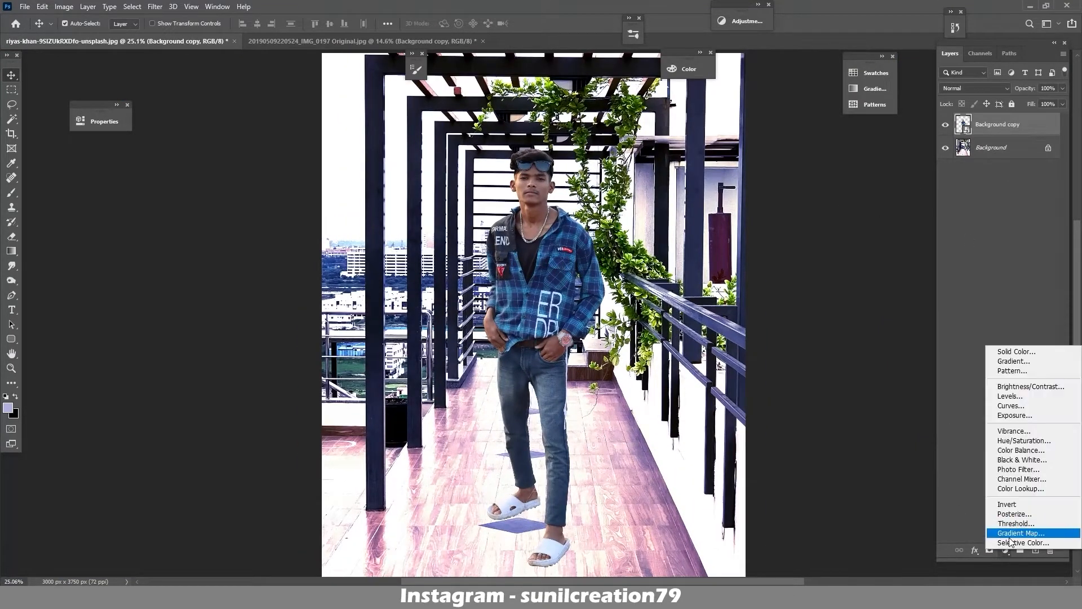
{"action": "left_click", "coordinate": [1012, 354]}
{"action": "type", "text": "808080"}
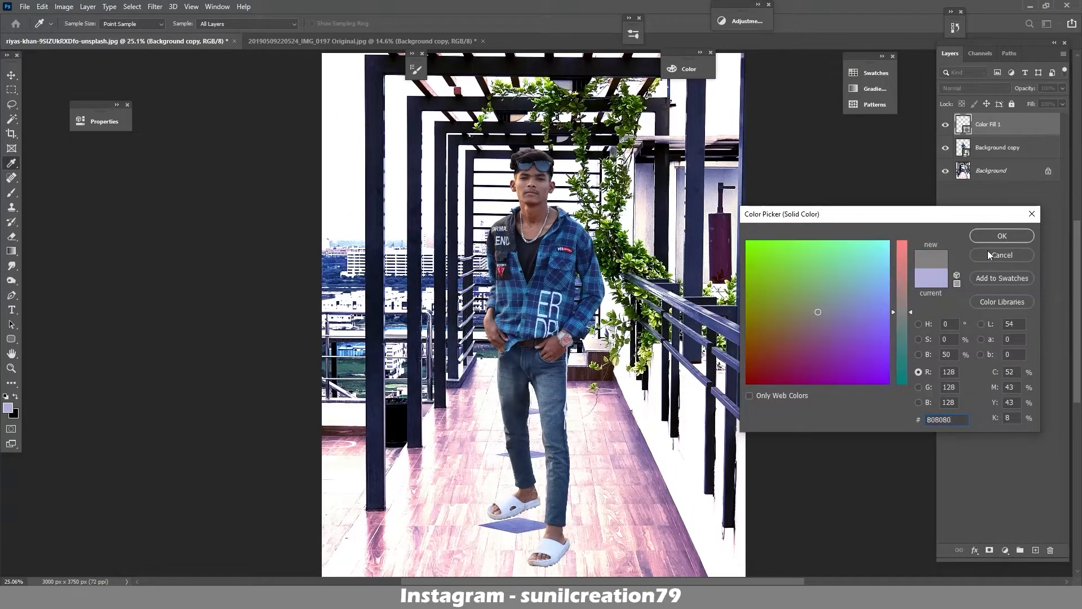
{"action": "left_click", "coordinate": [982, 237]}
{"action": "key", "text": "Delete"}
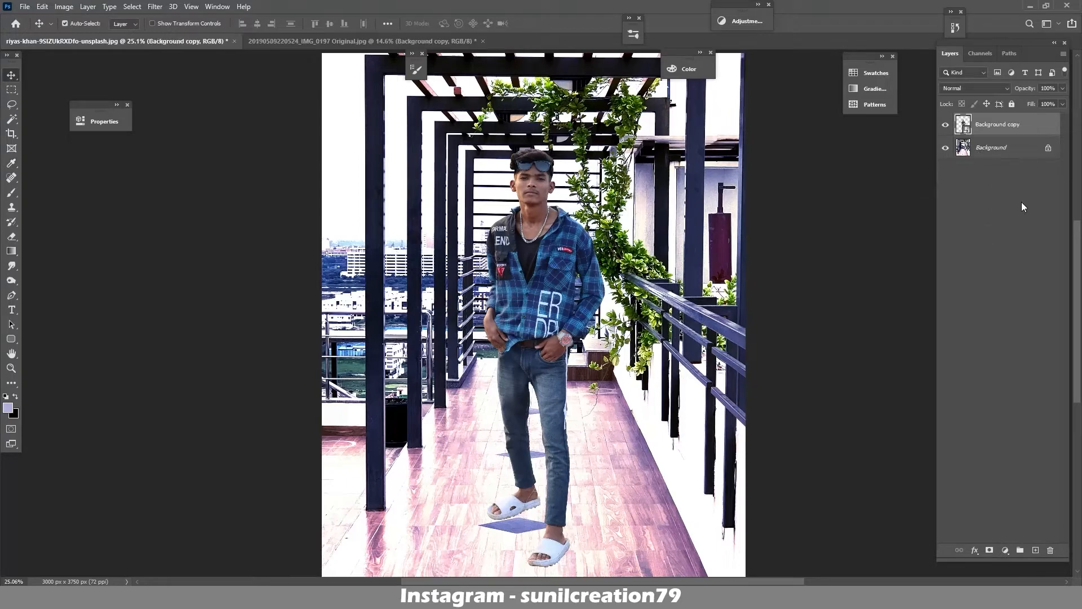
Add a Solid Color fill layer in #808080 above the cut-out man and rasterize it
{"action": "left_click", "coordinate": [1005, 550]}
{"action": "left_click", "coordinate": [1012, 354]}
{"action": "type", "text": "808080"}
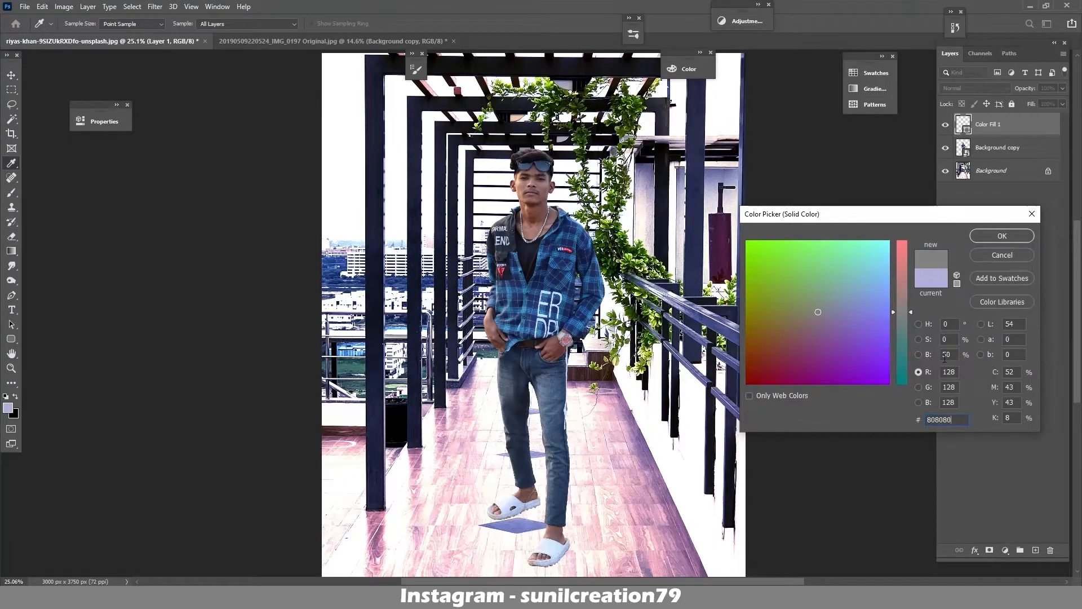
{"action": "left_click", "coordinate": [993, 238]}
{"action": "right_click", "coordinate": [981, 132]}
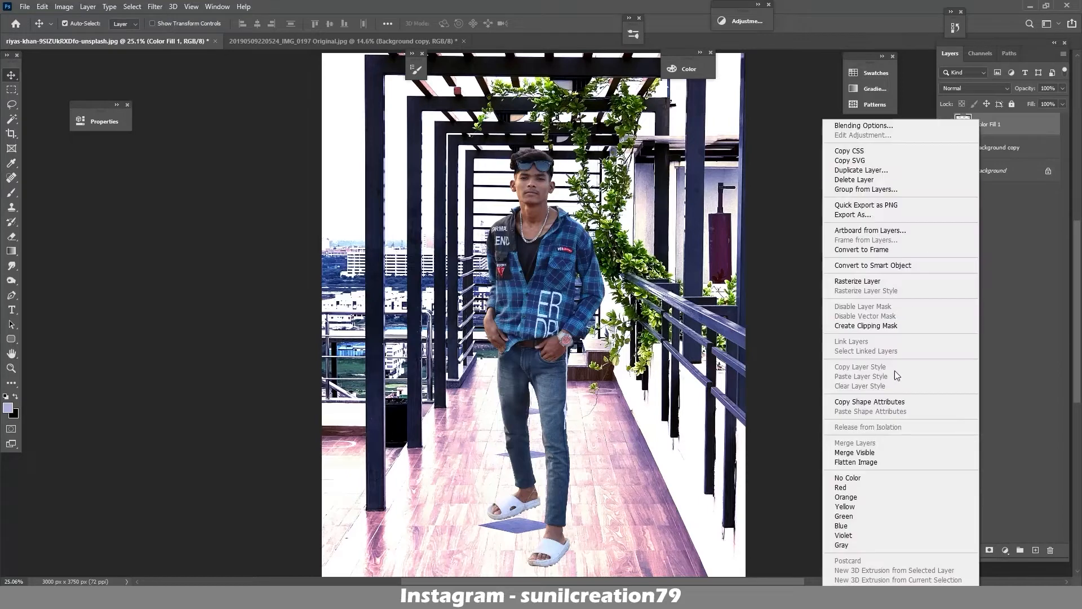
{"action": "left_click", "coordinate": [875, 286]}
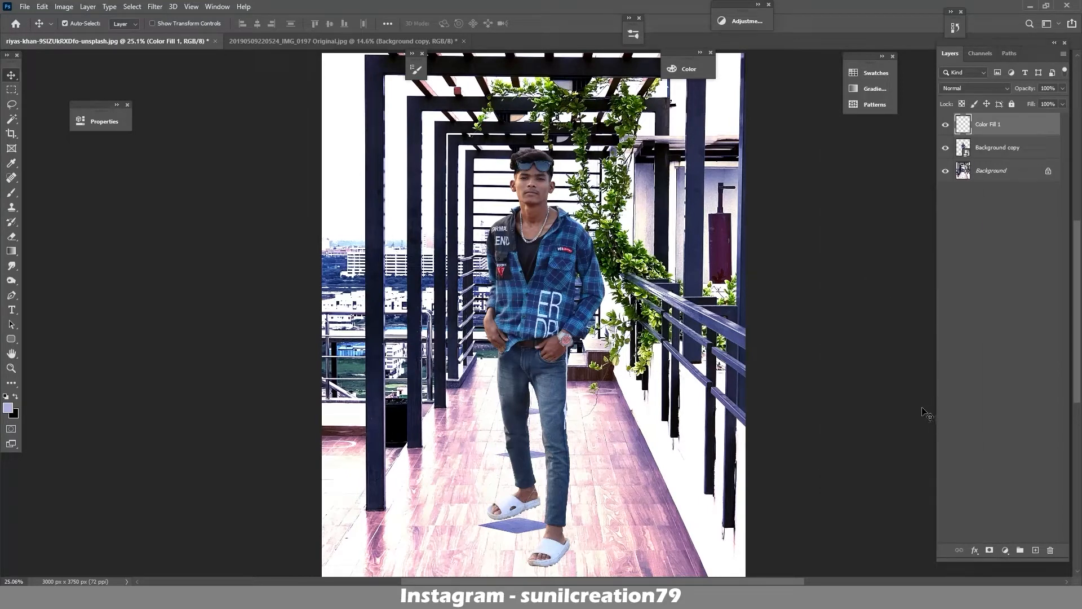
Fill the Color Fill 1 layer with gray and set its blend mode to Luminosity
{"action": "key", "text": "shift+F5"}
{"action": "left_click", "coordinate": [555, 158]}
{"action": "left_click", "coordinate": [526, 254]}
{"action": "left_click", "coordinate": [608, 160]}
{"action": "left_click", "coordinate": [967, 89]}
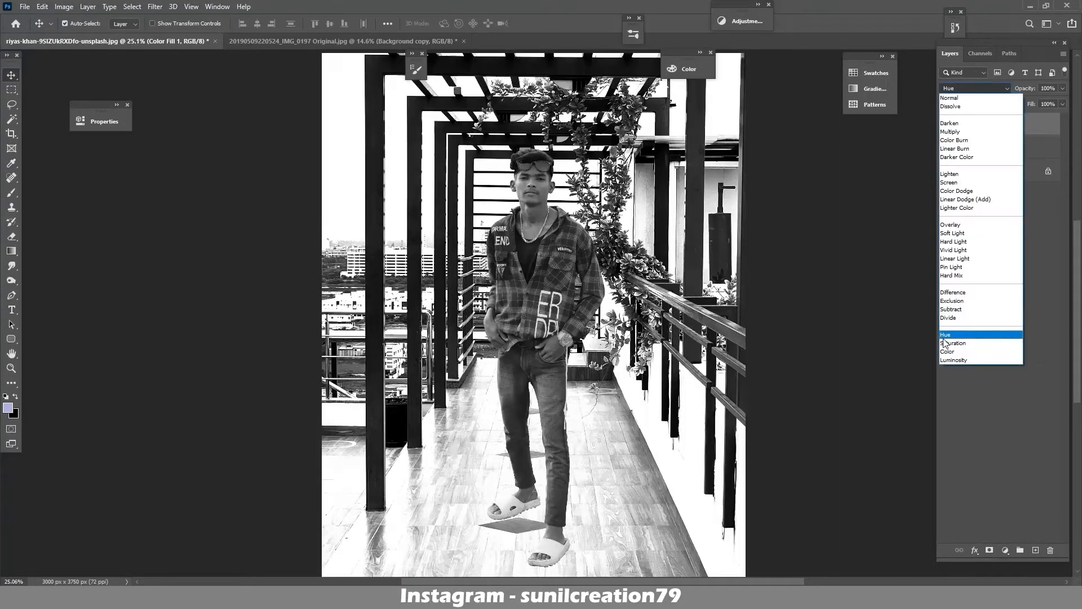
{"action": "left_click", "coordinate": [945, 342]}
Try to recolor the man with a clipped Curves layer, pulling its Red curve to about output 115 at input 150
{"action": "left_click", "coordinate": [1005, 550]}
{"action": "left_click", "coordinate": [1004, 405]}
{"action": "left_click", "coordinate": [202, 168]}
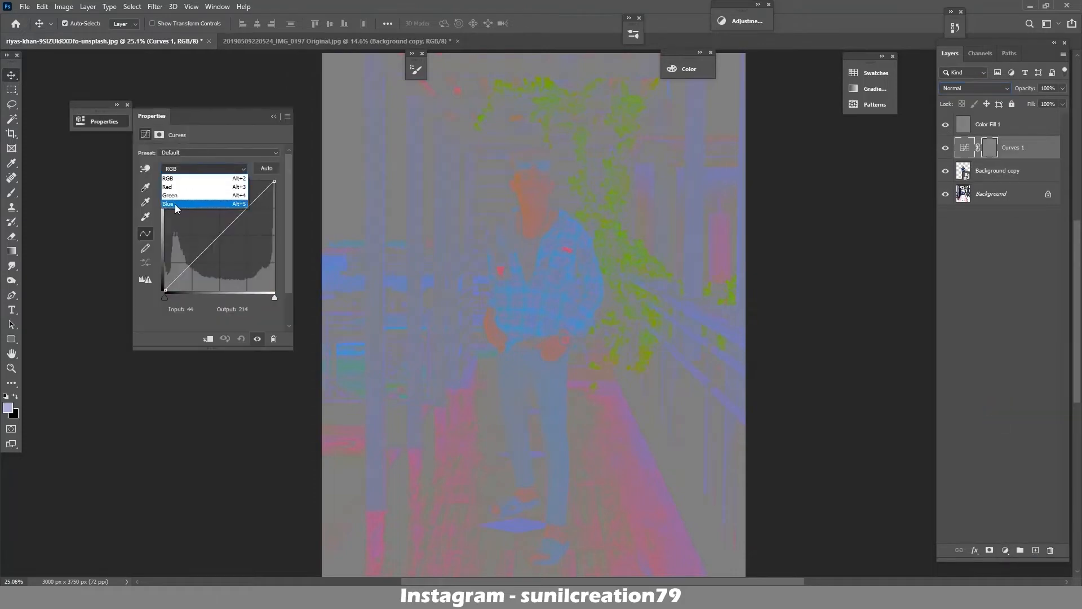
{"action": "left_click", "coordinate": [197, 210]}
{"action": "left_click", "coordinate": [209, 339]}
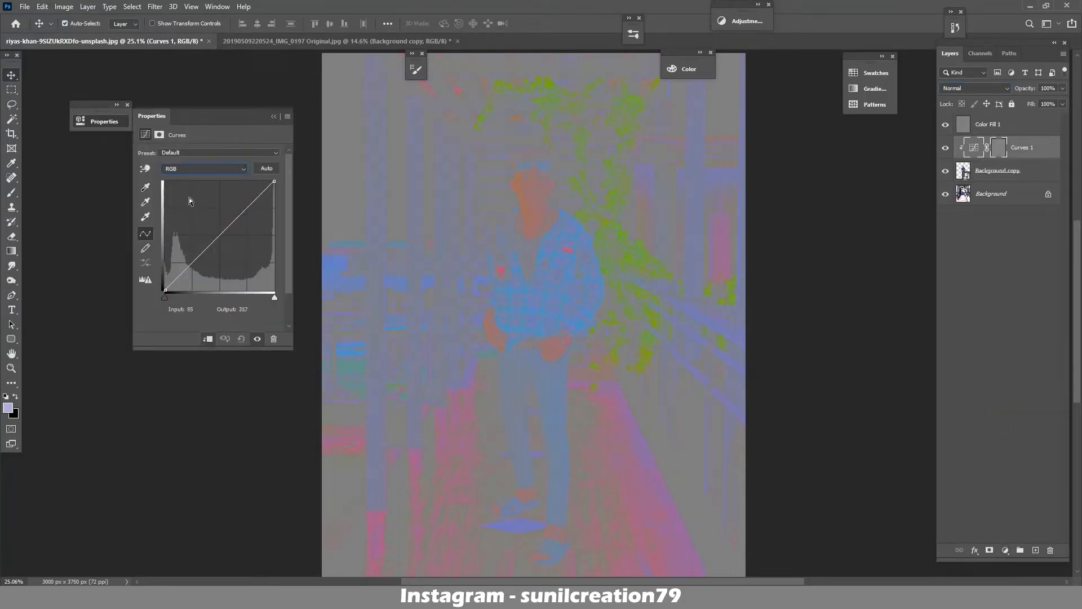
{"action": "key", "text": "alt+3"}
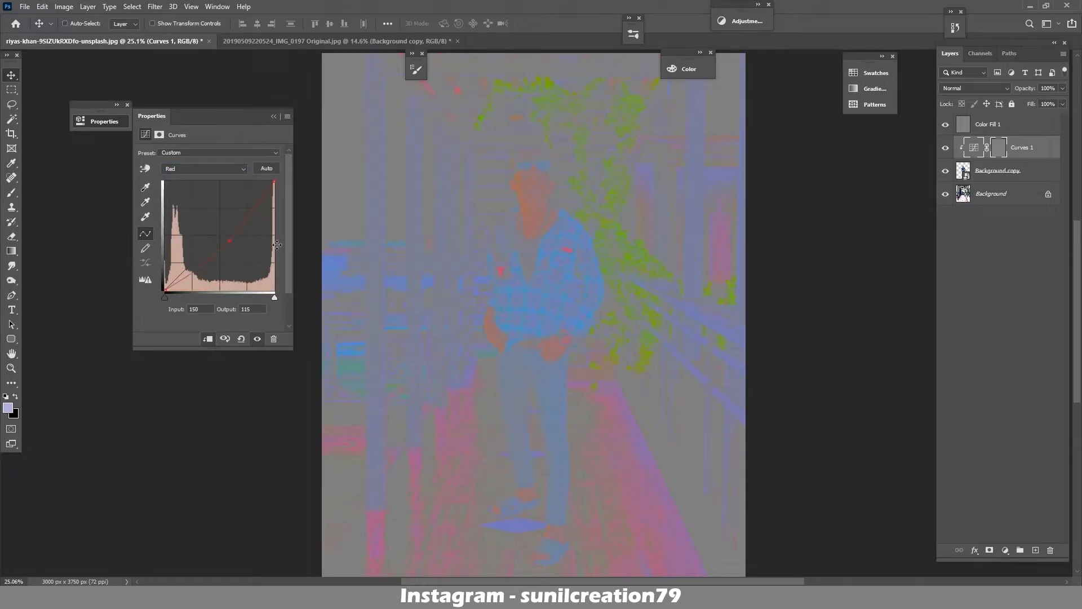
{"action": "left_click", "coordinate": [274, 117]}
Toggle the Curves and gray fill layers to check whether the correction affects the man
{"action": "left_click", "coordinate": [945, 149]}
{"action": "left_click", "coordinate": [945, 126]}
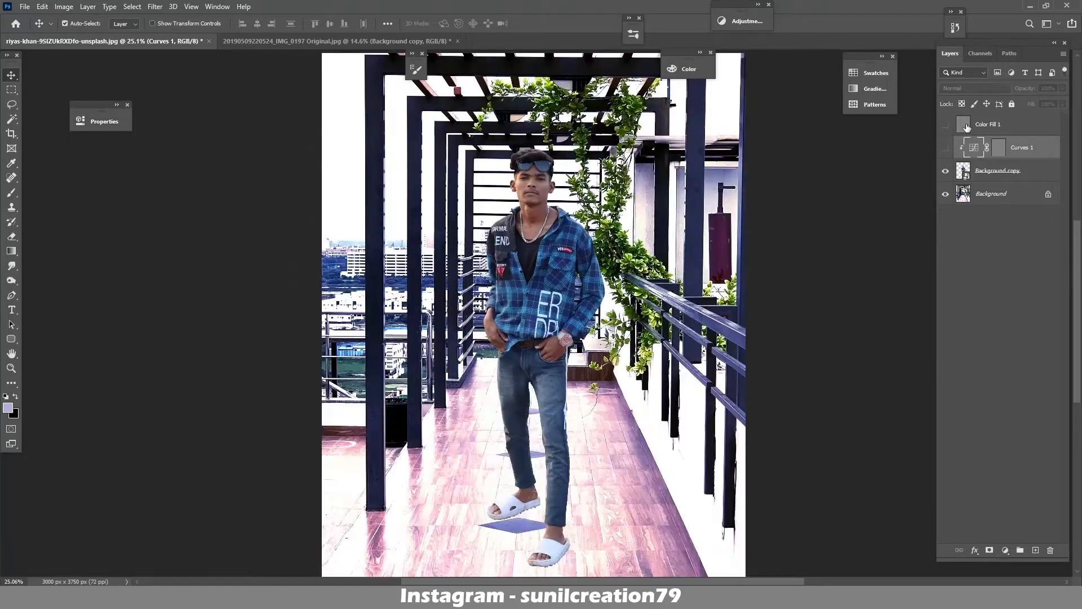
{"action": "left_click", "coordinate": [946, 126]}
{"action": "left_click", "coordinate": [980, 149]}
{"action": "left_click", "coordinate": [946, 148]}
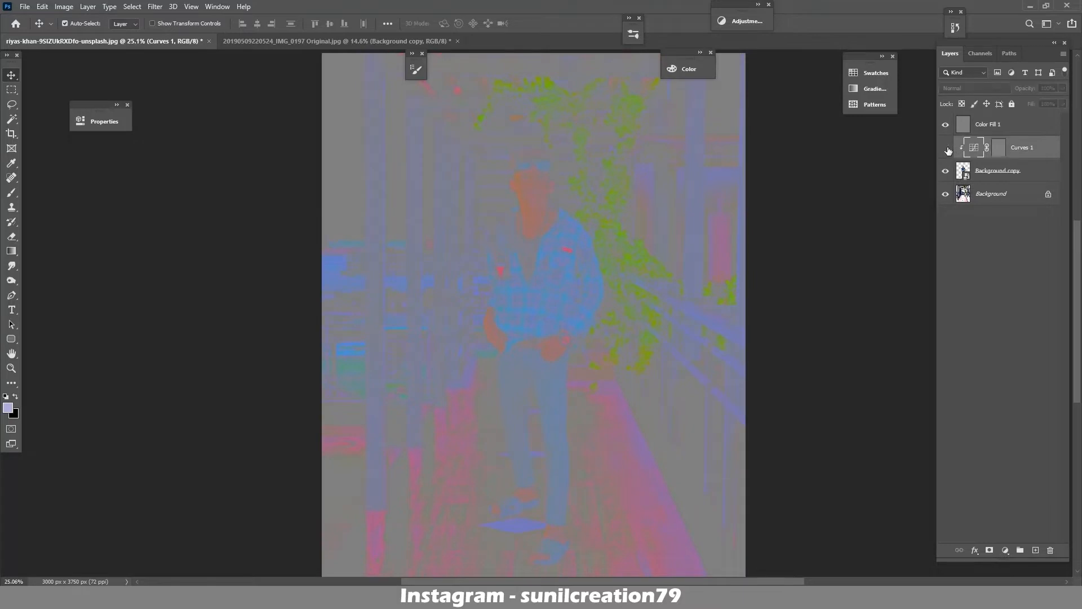
Try stronger Curves adjustments, bending the RGB, Red, Green and Blue curves down, with Blue at about output 89 for input 144
{"action": "double_click", "coordinate": [975, 150]}
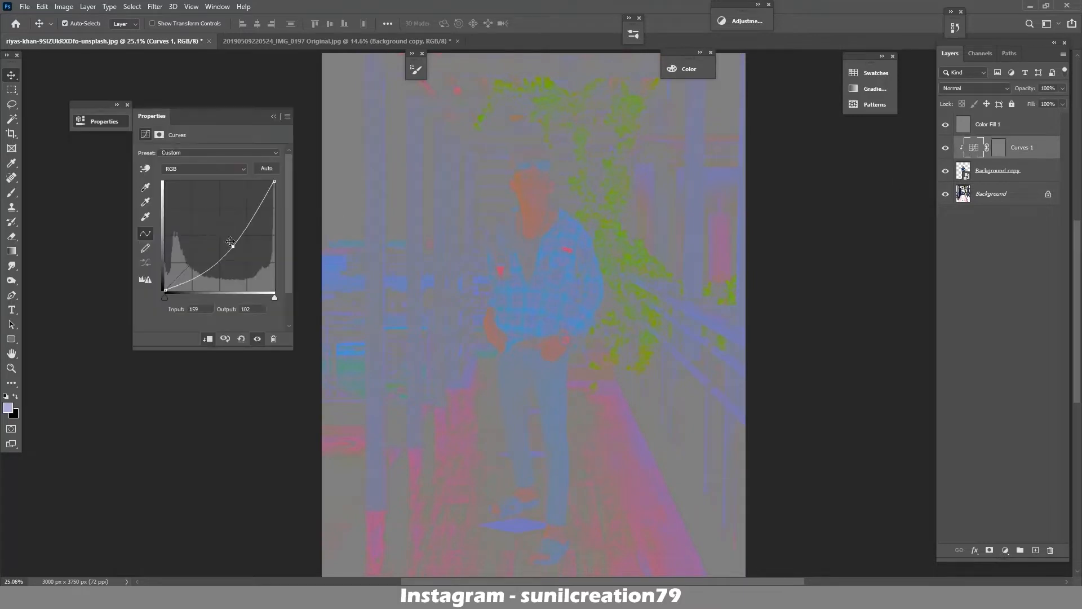
{"action": "left_click", "coordinate": [183, 168]}
{"action": "left_click", "coordinate": [181, 188]}
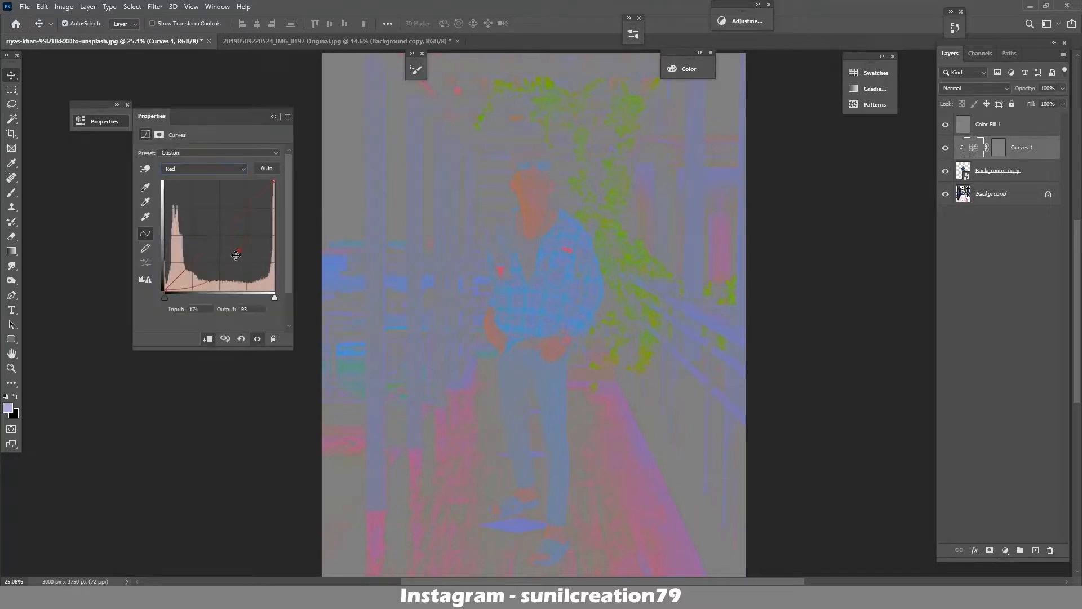
{"action": "left_click_drag", "start_coordinate": [233, 251], "coordinate": [244, 254]}
{"action": "left_click", "coordinate": [170, 195]}
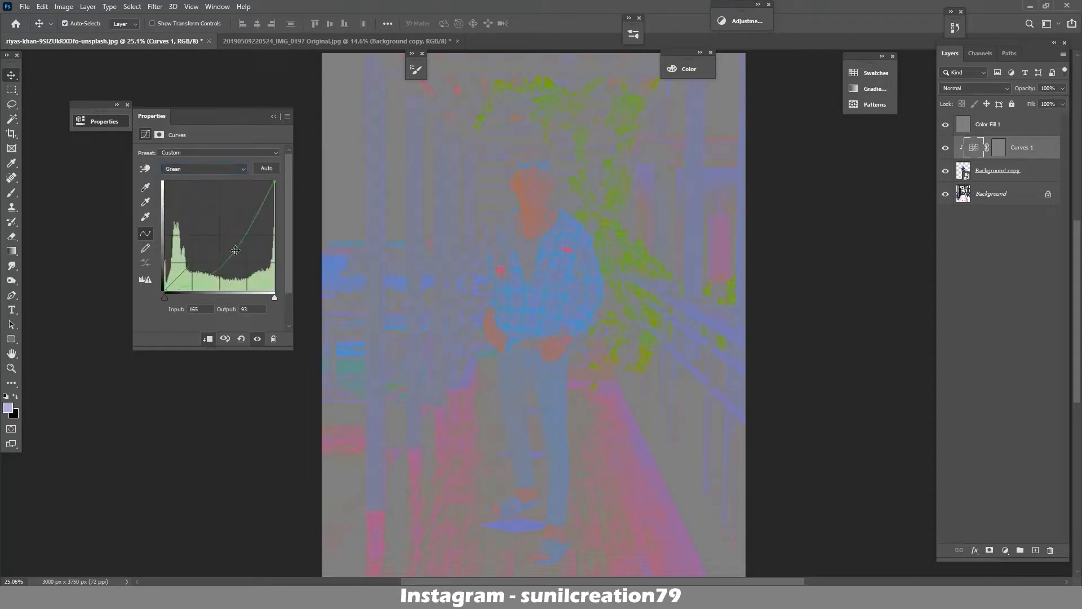
{"action": "left_click", "coordinate": [204, 168]}
{"action": "left_click", "coordinate": [168, 204]}
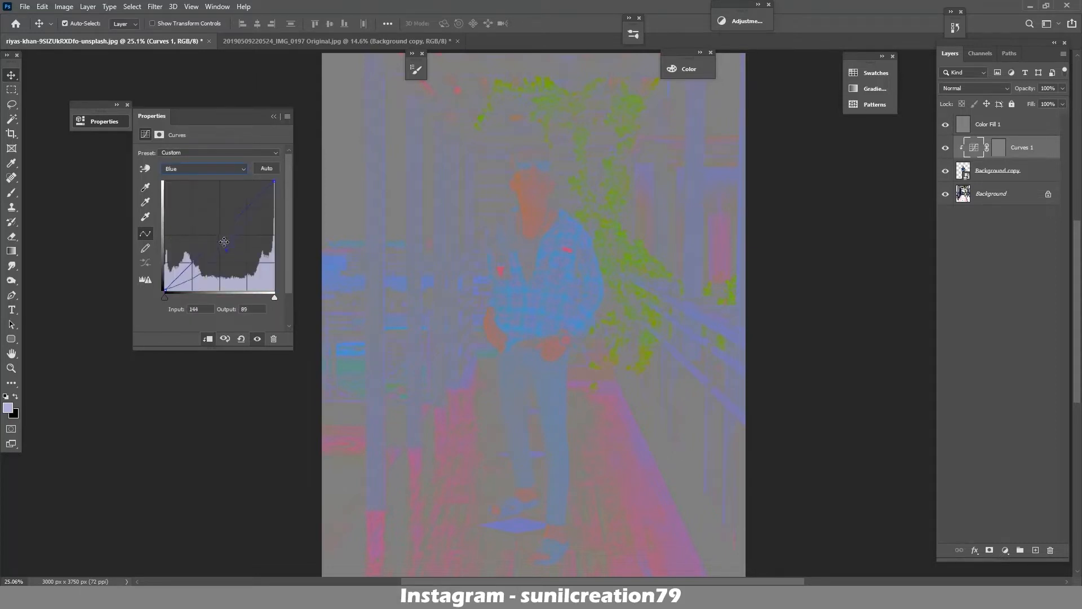
{"action": "left_click", "coordinate": [277, 344]}
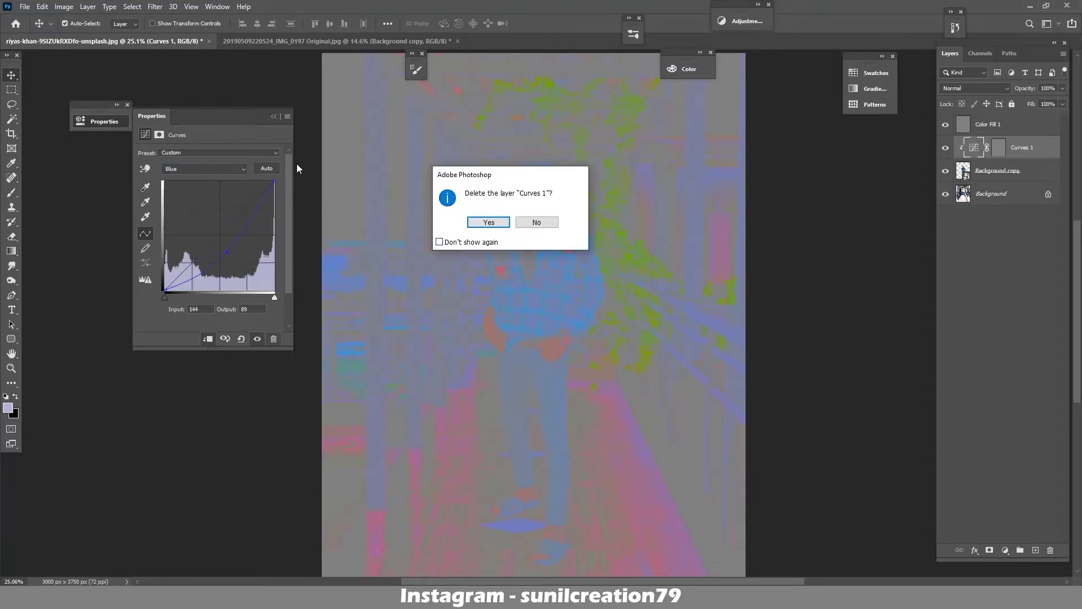
{"action": "key", "text": "Escape"}
Rasterize the Background copy layer with the man and delete the Curves layer clipped to it
{"action": "left_click", "coordinate": [982, 177]}
{"action": "right_click", "coordinate": [982, 176]}
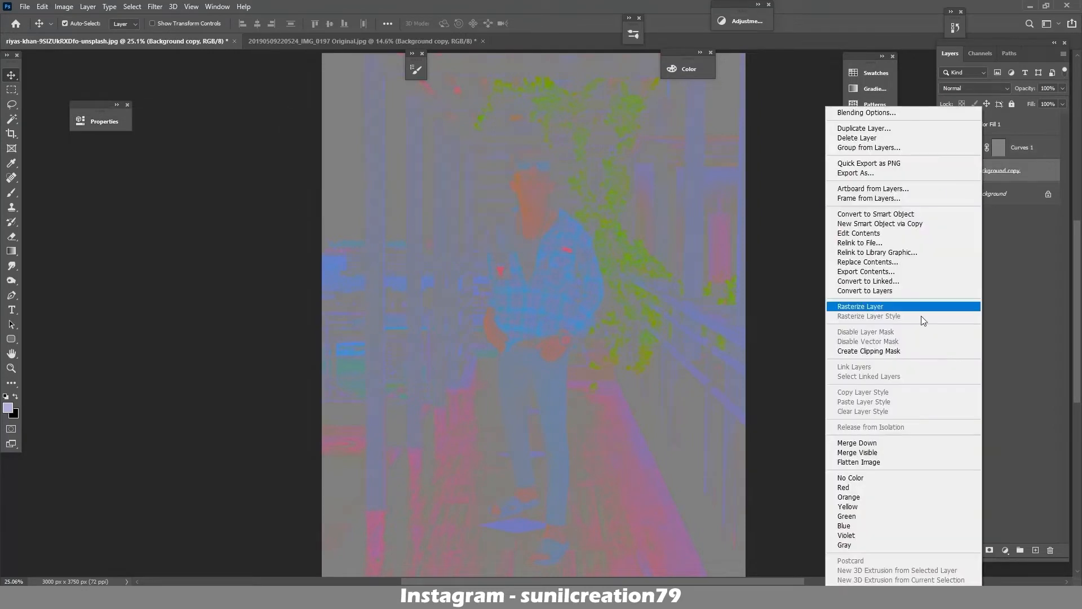
{"action": "left_click", "coordinate": [846, 305]}
{"action": "left_click", "coordinate": [970, 151]}
{"action": "double_click", "coordinate": [971, 152]}
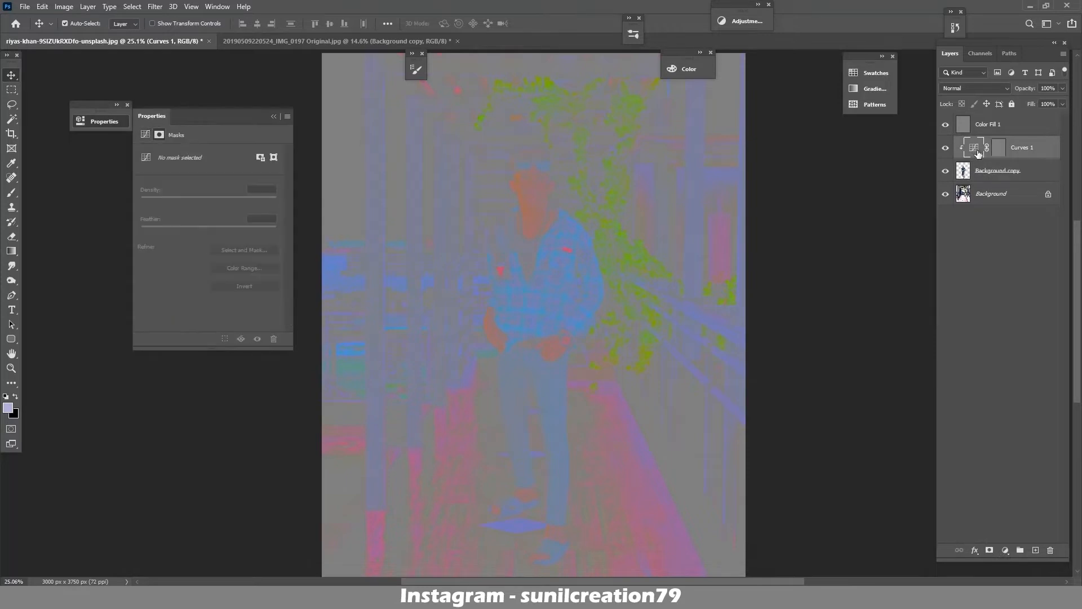
{"action": "left_click", "coordinate": [273, 117]}
{"action": "key", "text": "Delete"}
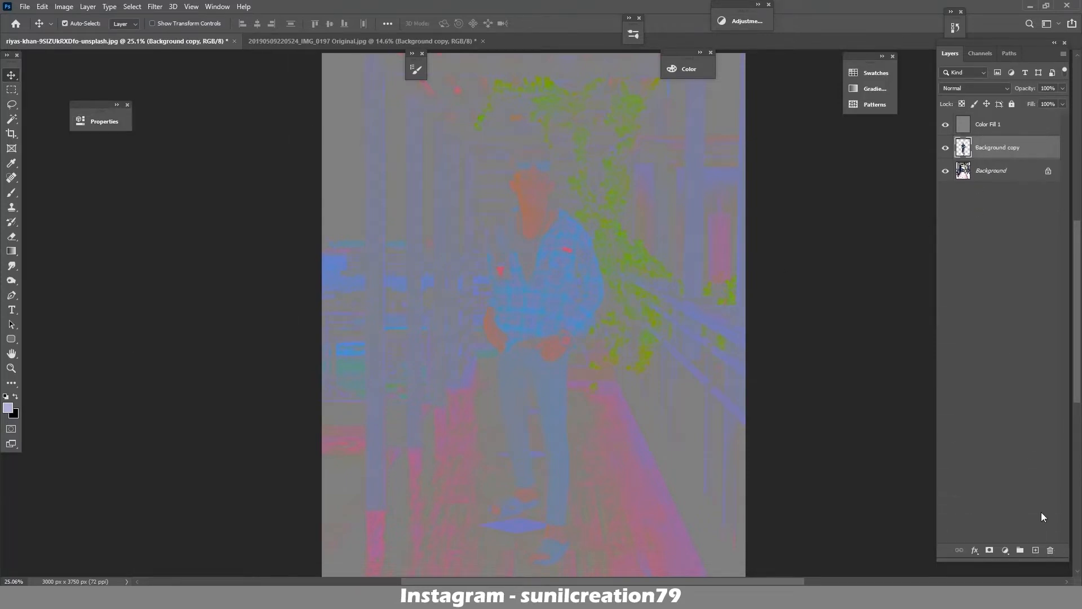
Add a new Curves layer clipped to the man and shape its Red curve in the midtones
{"action": "left_click", "coordinate": [1005, 550]}
{"action": "left_click", "coordinate": [1007, 401]}
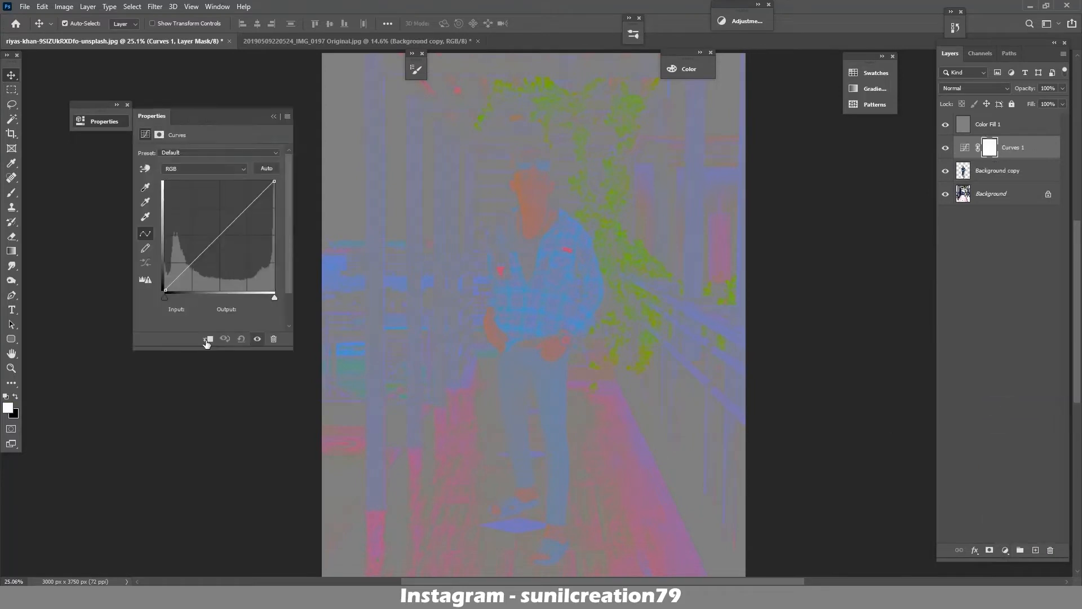
{"action": "left_click", "coordinate": [238, 169]}
{"action": "left_click", "coordinate": [226, 179]}
{"action": "left_click", "coordinate": [229, 248]}
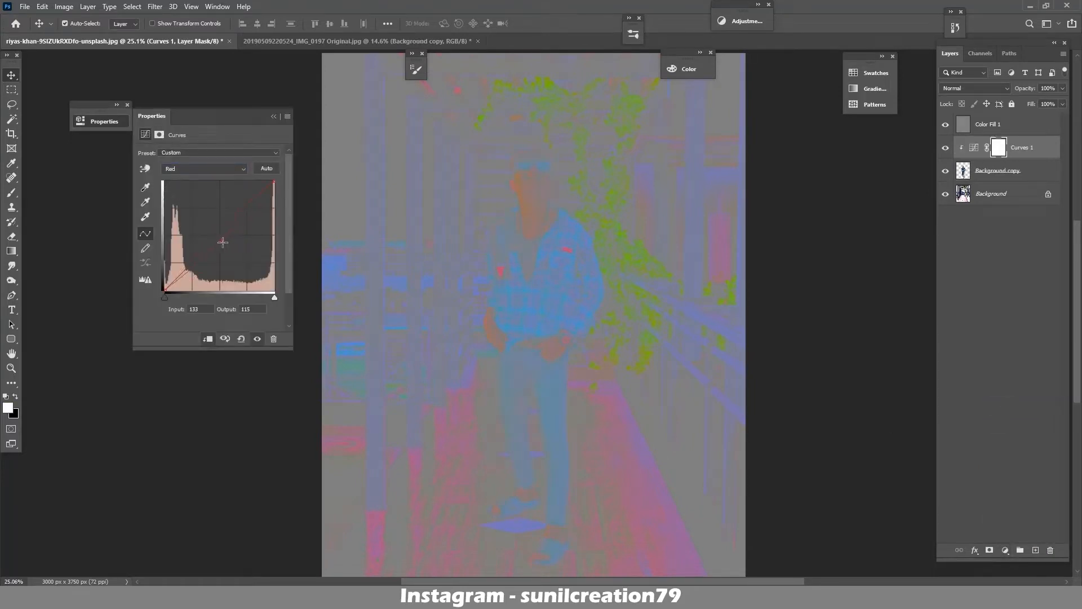
{"action": "left_click", "coordinate": [210, 239]}
Lower the Green curve's midtones with input 42 held at output 42, and set a Blue highlight point near input 200, output 178
{"action": "left_click", "coordinate": [192, 169]}
{"action": "left_click", "coordinate": [179, 198]}
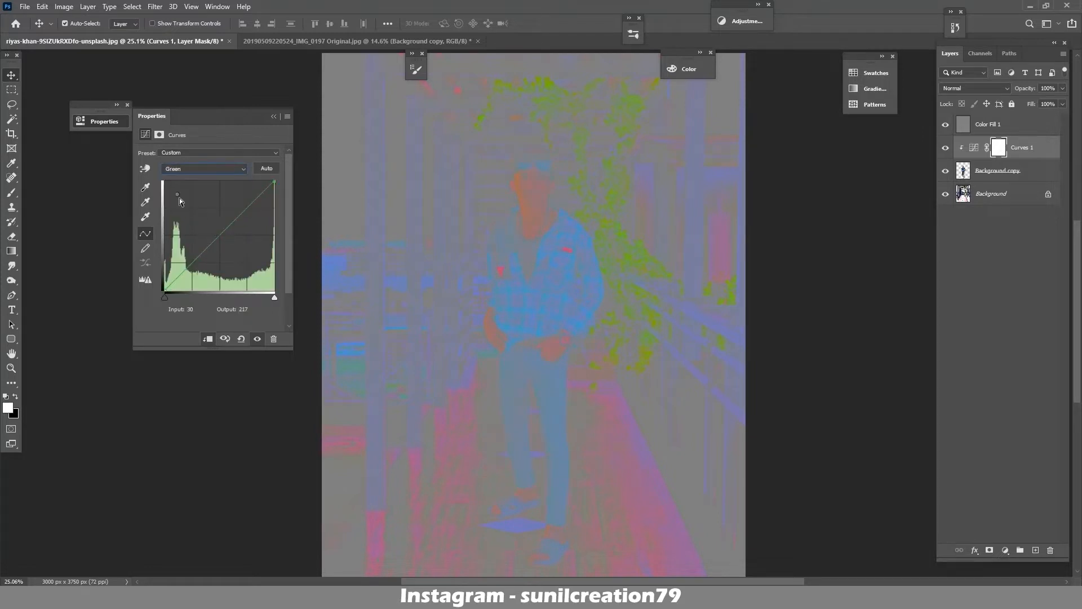
{"action": "left_click_drag", "start_coordinate": [220, 239], "coordinate": [241, 219]}
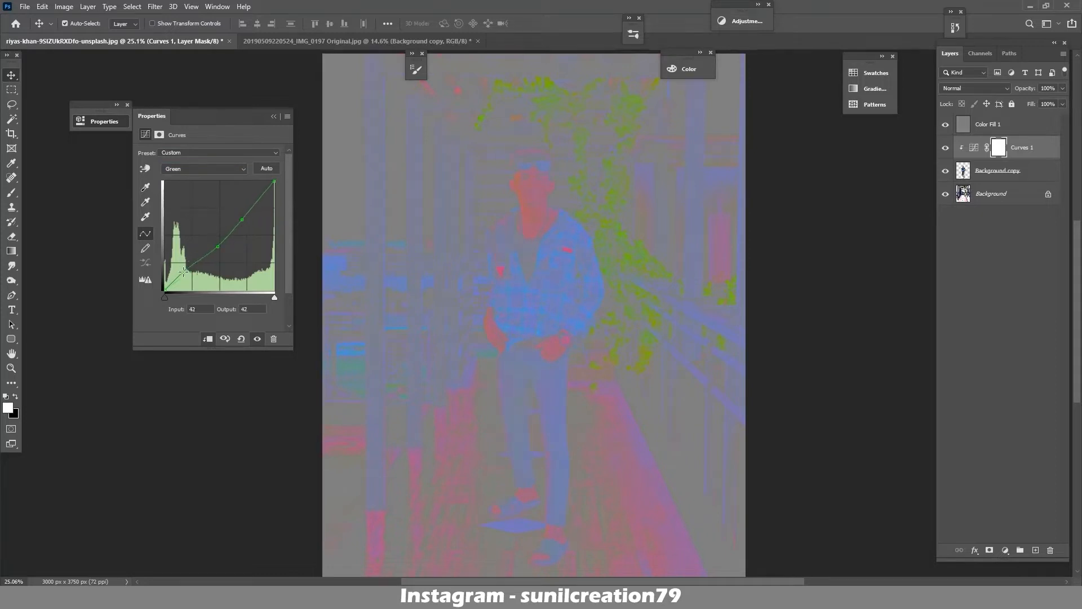
{"action": "left_click", "coordinate": [225, 169]}
{"action": "left_click", "coordinate": [226, 205]}
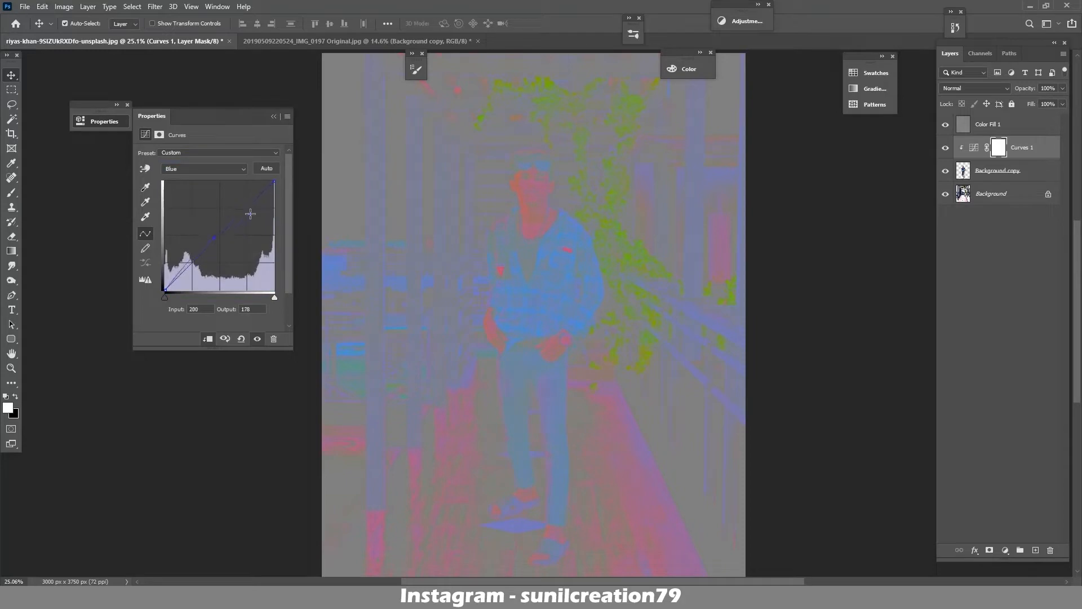
{"action": "left_click", "coordinate": [274, 117]}
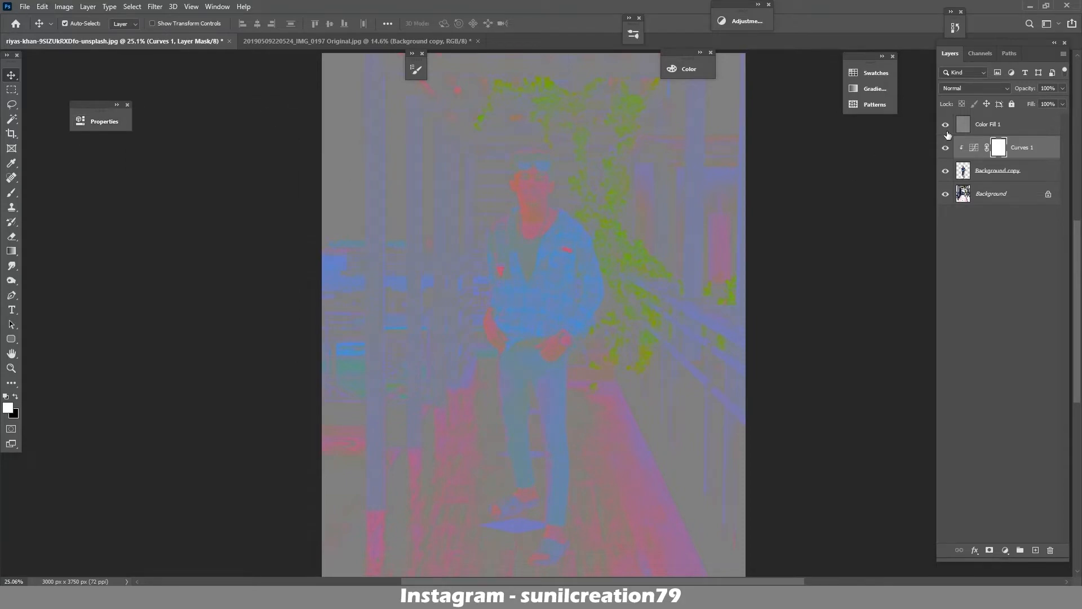
Hide the gray Color Fill 1 layer and compare the man with the Curves correction off and on
{"action": "left_click", "coordinate": [945, 124]}
{"action": "left_click", "coordinate": [946, 147]}
{"action": "left_click", "coordinate": [945, 147]}
{"action": "left_click", "coordinate": [946, 148]}
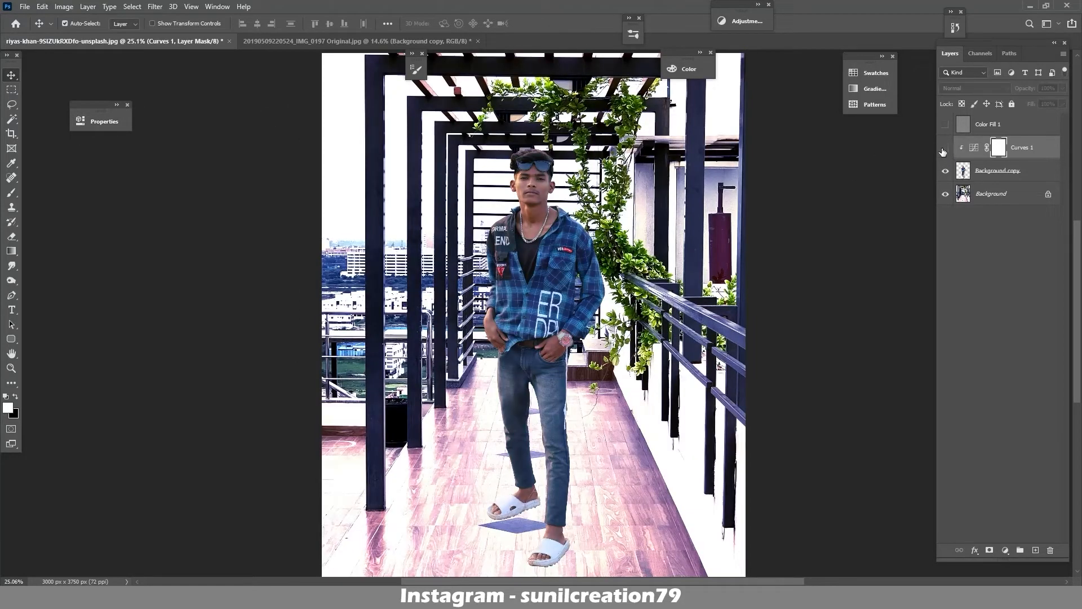
{"action": "left_click", "coordinate": [945, 149]}
Paint black on the Curves mask over the man's face and neck with a 125 px brush at 3% flow
{"action": "key", "text": "b"}
{"action": "left_click", "coordinate": [6, 397]}
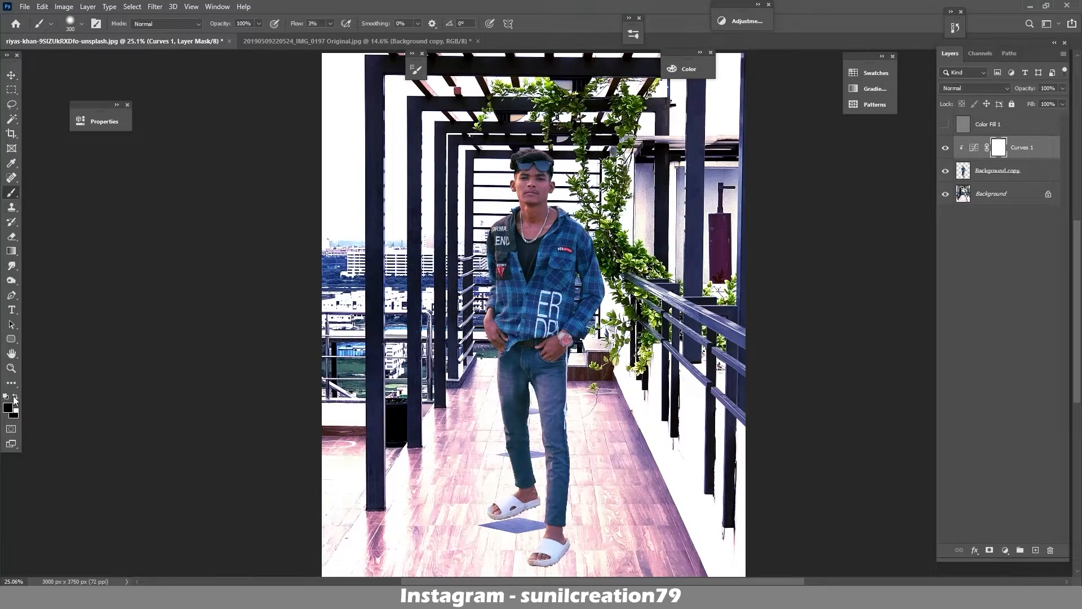
{"action": "scroll", "coordinate": [533, 179], "scroll_direction": "up", "scroll_amount": 7}
{"action": "key", "text": "bracketleft"}
{"action": "key", "text": "bracketleft"}
{"action": "key", "text": "bracketleft"}
{"action": "key", "text": "bracketleft"}
{"action": "key", "text": "bracketleft"}
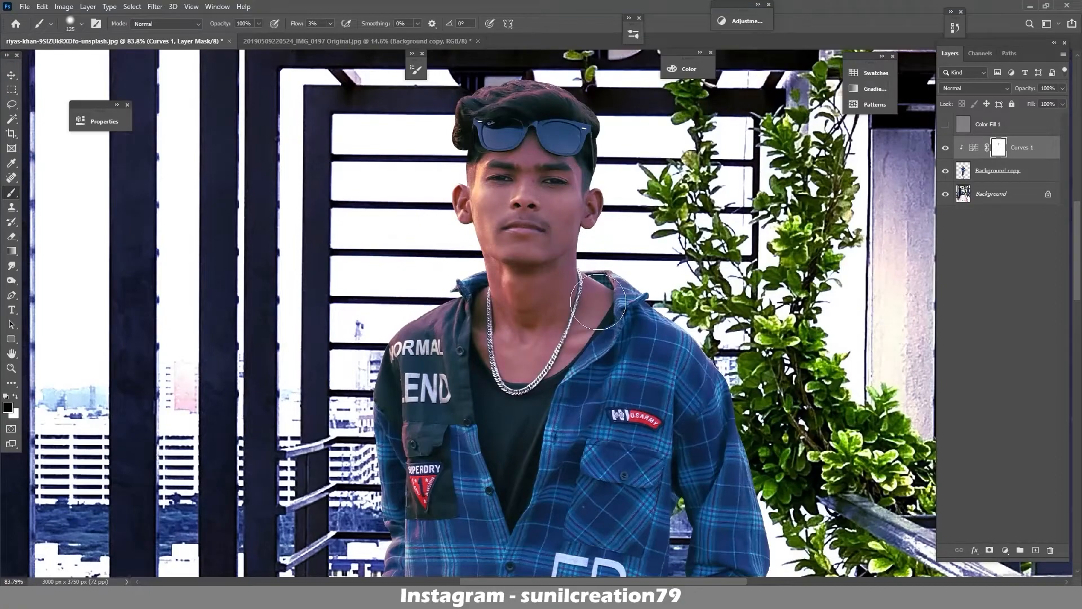
Mask the Curves effect off the man's hands with an 80 px black brush at 100% flow
{"action": "scroll", "coordinate": [598, 303], "scroll_direction": "down", "scroll_amount": 5}
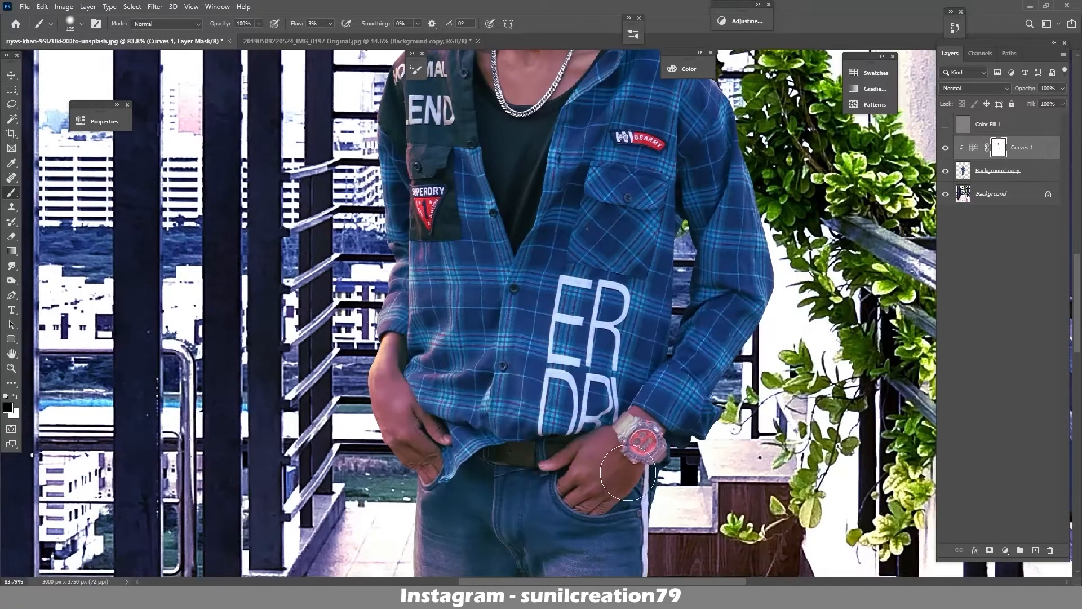
{"action": "key", "text": "bracketleft"}
{"action": "key", "text": "bracketleft"}
{"action": "key", "text": "bracketleft"}
{"action": "key", "text": "ctrl+0"}
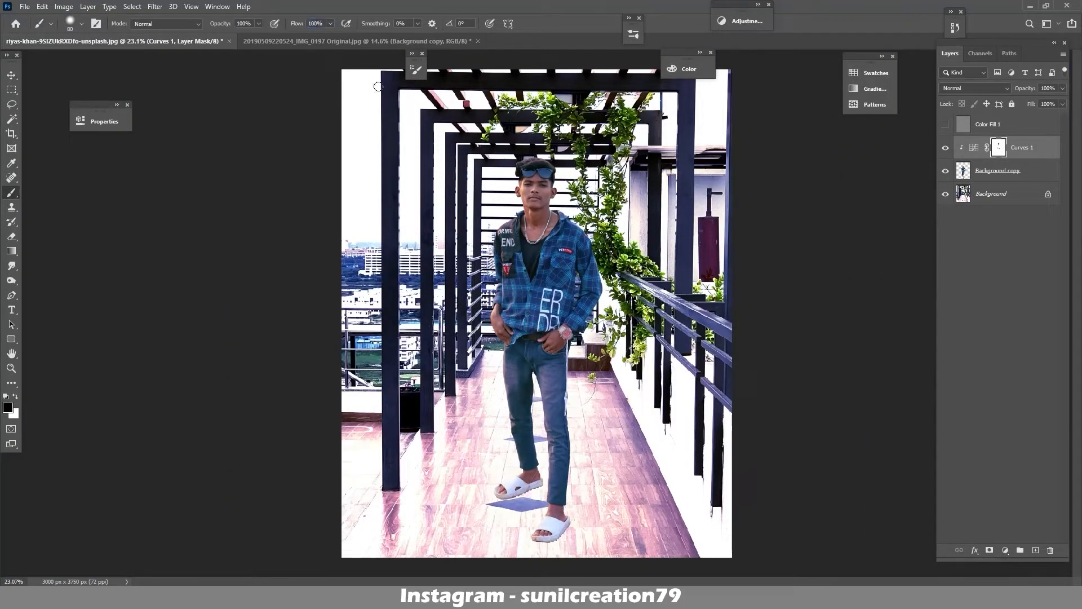
Paint black on the Curves mask over the man's feet with a smaller brush at 30% opacity
{"action": "scroll", "coordinate": [568, 530], "scroll_direction": "up", "scroll_amount": 8}
{"action": "mouse_move", "coordinate": [525, 386]}
{"action": "left_mouse_down"}
{"action": "mouse_move", "coordinate": [570, 302]}
{"action": "mouse_move", "coordinate": [578, 249]}
{"action": "left_mouse_up"}
{"action": "key", "text": "bracketleft"}
{"action": "key", "text": "bracketleft"}
{"action": "key", "text": "bracketleft"}
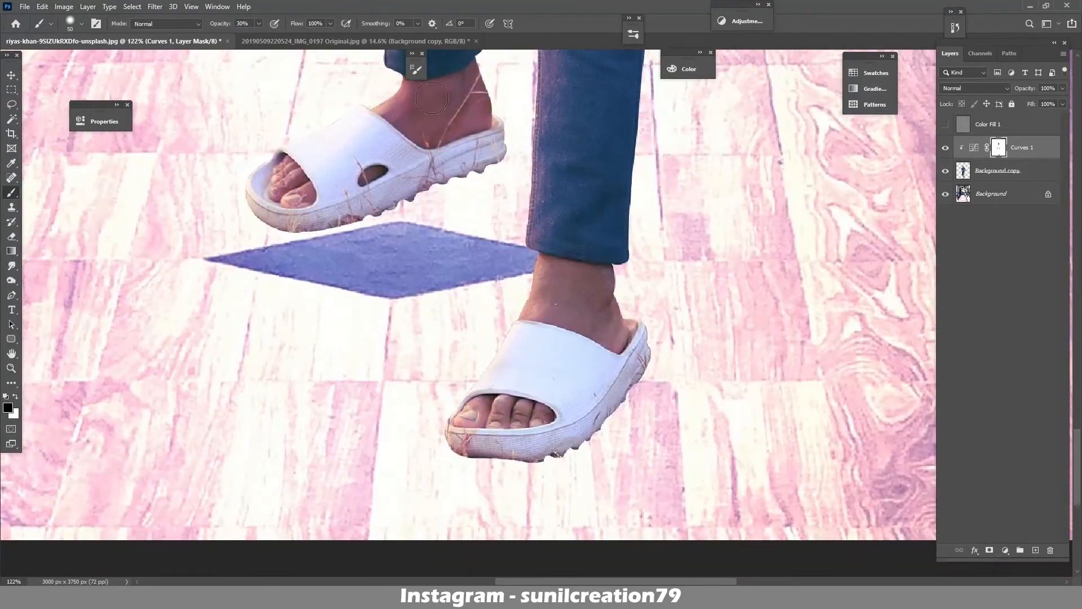
{"action": "scroll", "coordinate": [551, 283], "scroll_direction": "up", "scroll_amount": 15}
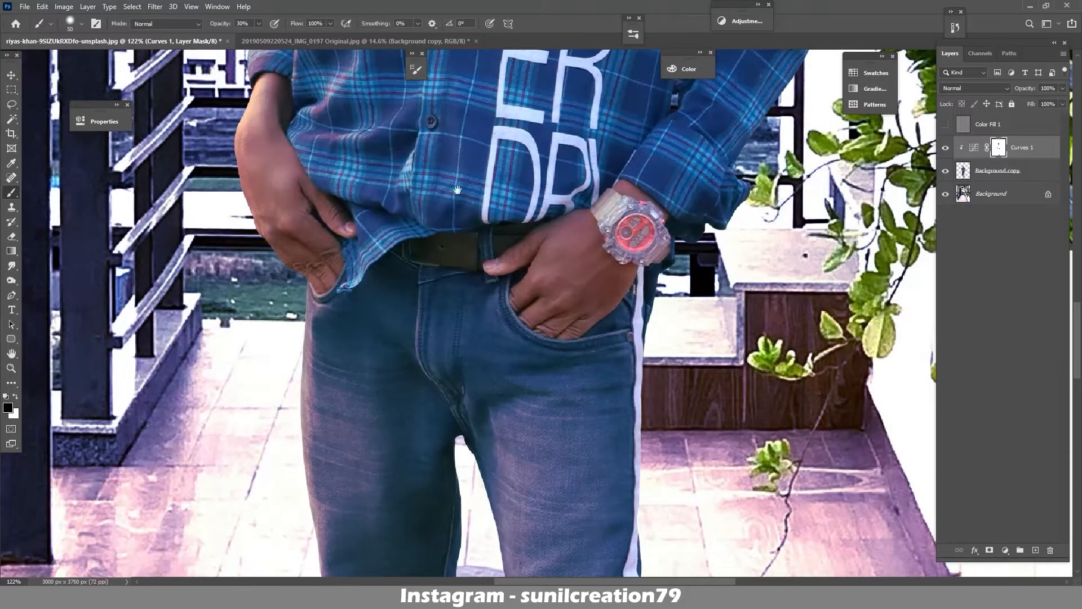
Duplicate the Background layer and apply a Gaussian Blur with a 14.0 pixel radius to the copy
{"action": "scroll", "coordinate": [470, 192], "scroll_direction": "up", "scroll_amount": 15}
{"action": "scroll", "coordinate": [470, 191], "scroll_direction": "up", "scroll_amount": 5}
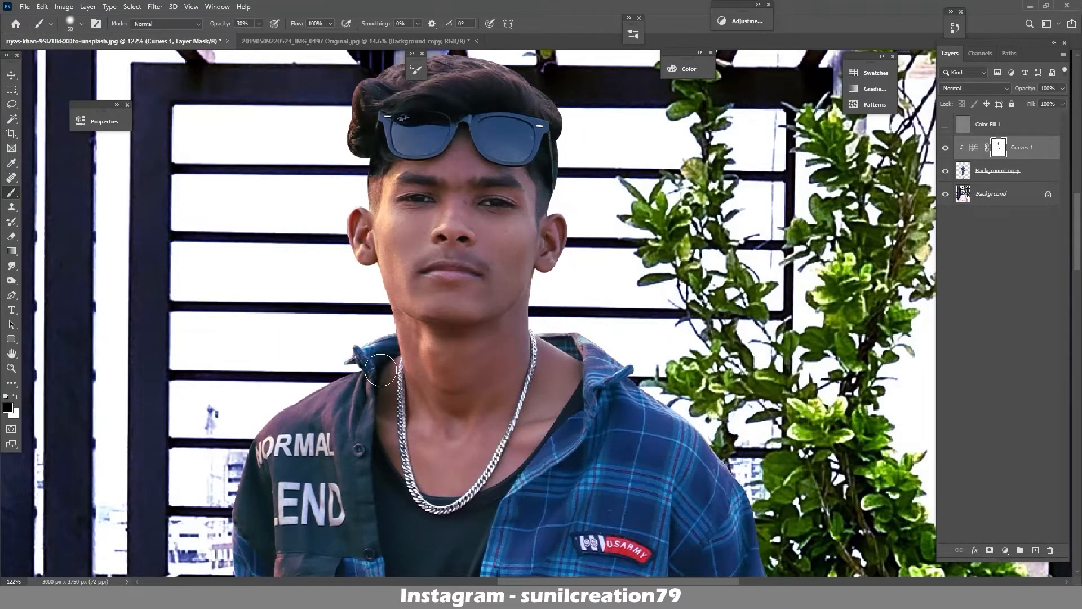
{"action": "scroll", "coordinate": [361, 383], "scroll_direction": "down", "scroll_amount": 5}
{"action": "scroll", "coordinate": [403, 331], "scroll_direction": "down", "scroll_amount": 3}
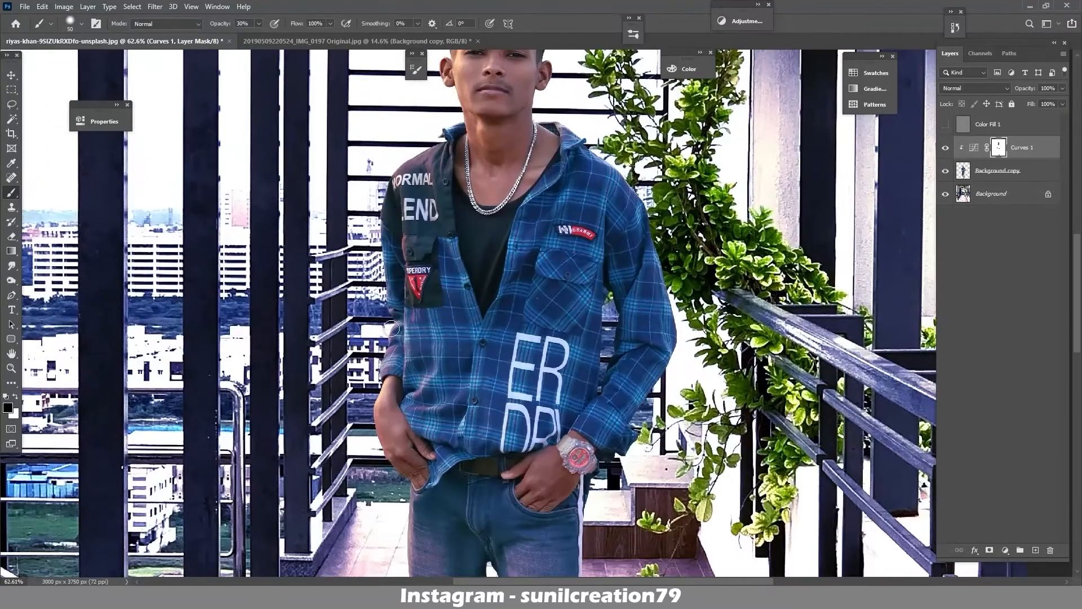
{"action": "scroll", "coordinate": [430, 425], "scroll_direction": "down", "scroll_amount": 6}
{"action": "scroll", "coordinate": [485, 225], "scroll_direction": "down", "scroll_amount": 3}
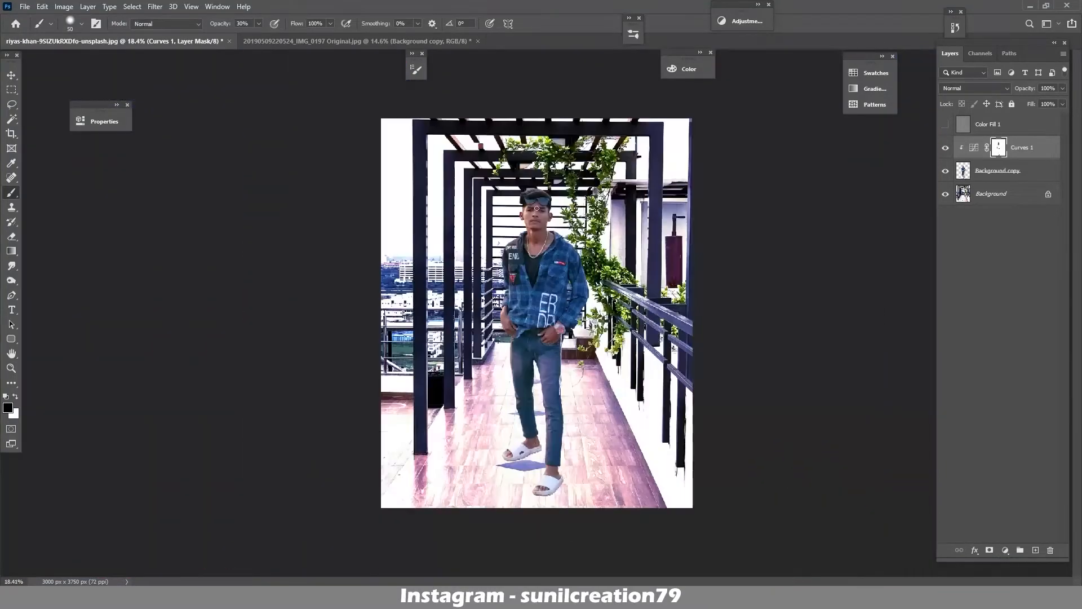
{"action": "left_click", "coordinate": [1006, 199]}
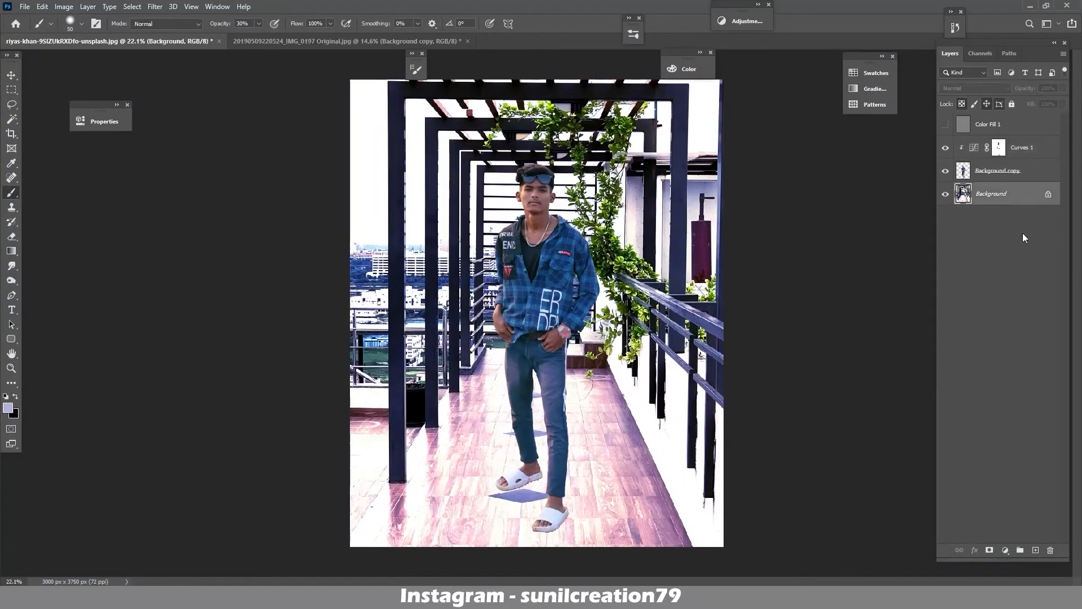
{"action": "key", "text": "ctrl+j"}
{"action": "left_click", "coordinate": [155, 7]}
{"action": "mouse_move", "coordinate": [169, 133]}
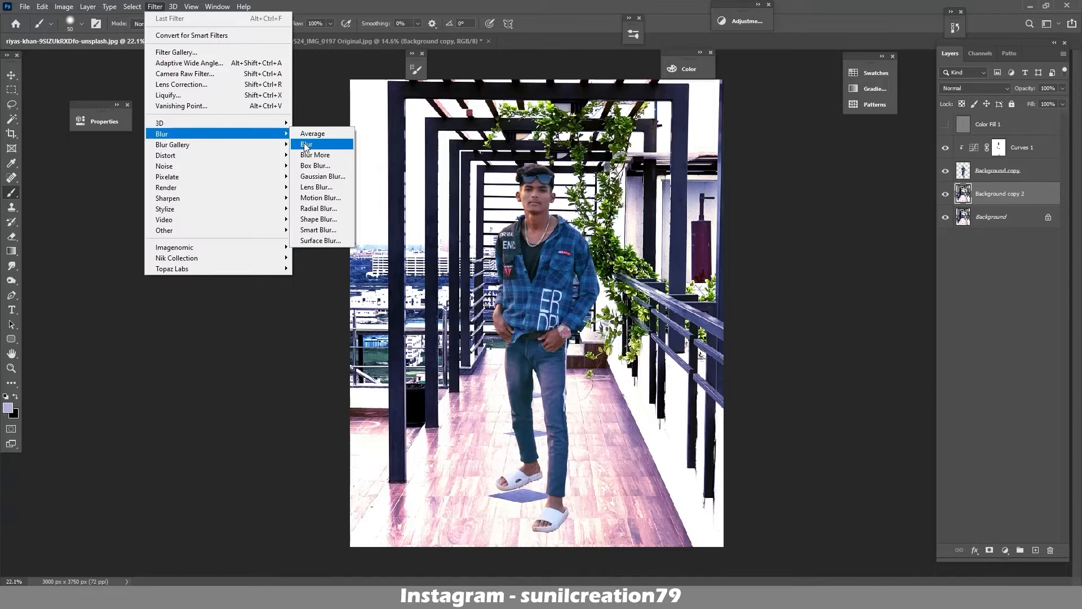
{"action": "left_click", "coordinate": [317, 176]}
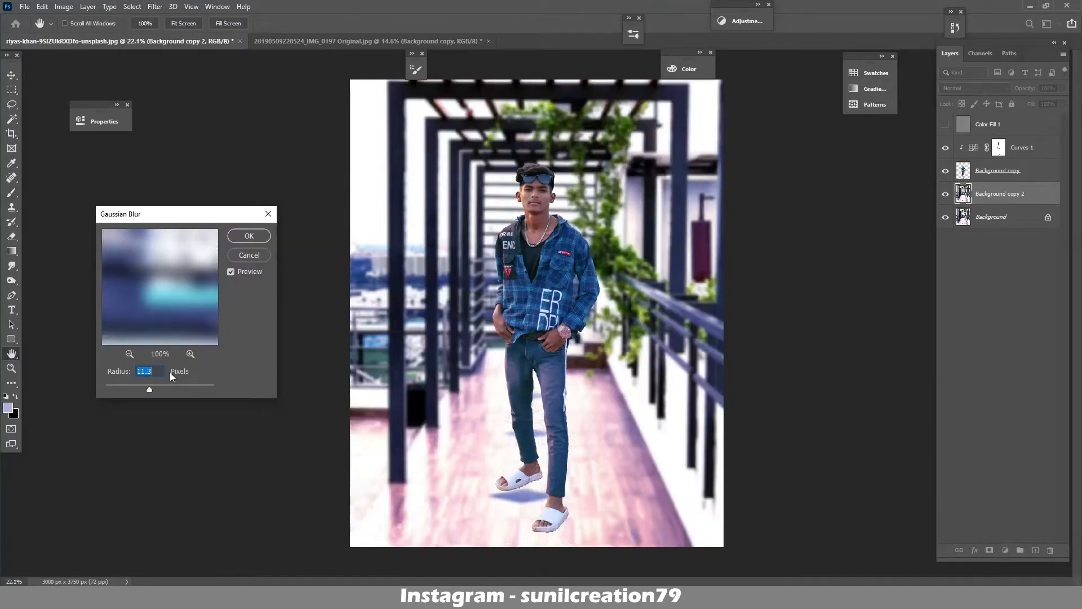
{"action": "left_click_drag", "start_coordinate": [194, 386], "coordinate": [208, 383]}
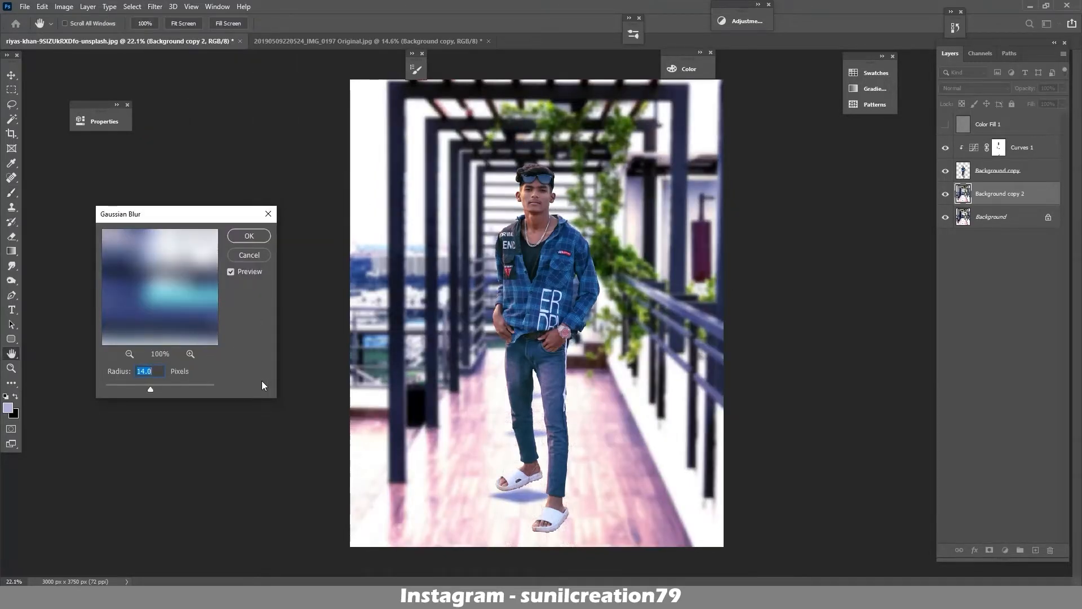
{"action": "key", "text": "Return"}
Add a white layer mask to Background copy 2 and set the brush opacity to 100%
{"action": "key", "text": "b"}
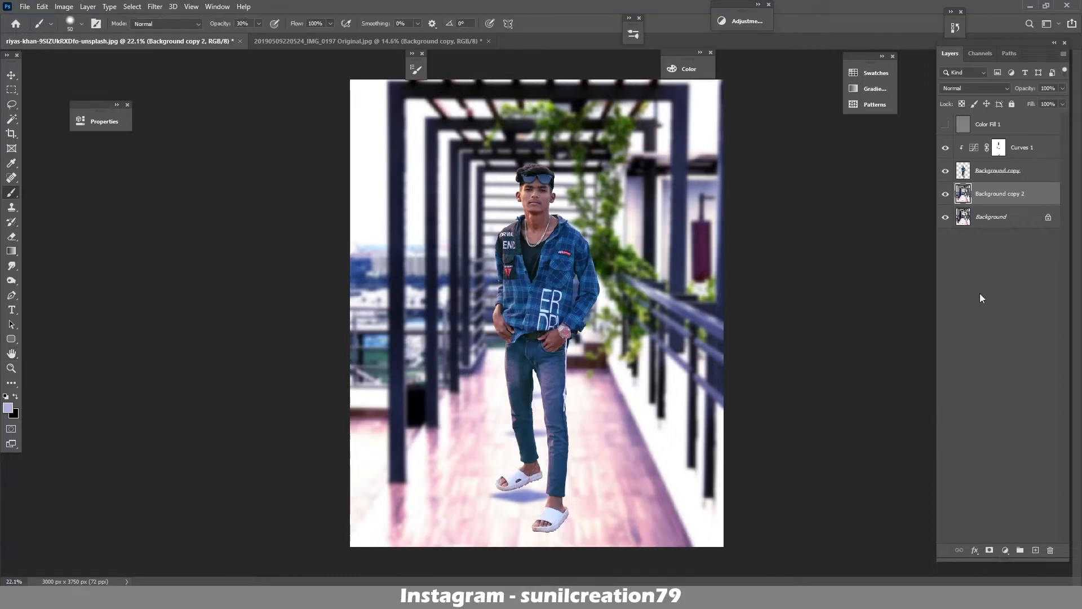
{"action": "left_click", "coordinate": [990, 550]}
{"action": "left_click", "coordinate": [243, 23]}
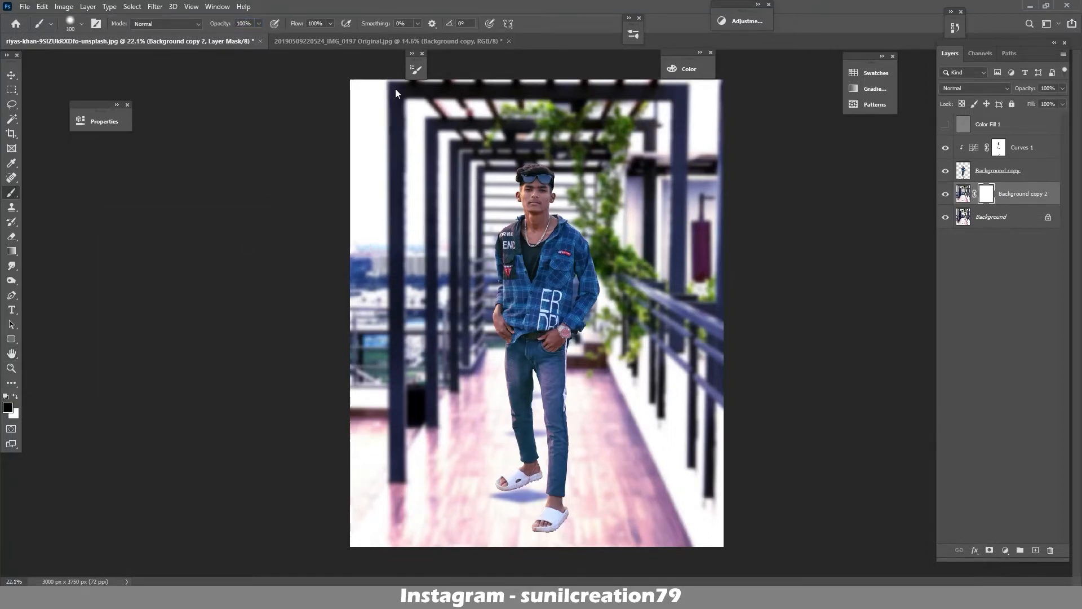
{"action": "key", "text": "Return"}
Try to bring back the sharp left pillar by painting black on the blur mask with a 175 px brush
{"action": "key", "text": "bracketright"}
{"action": "key", "text": "bracketright"}
{"action": "key", "text": "bracketright"}
{"action": "left_click_drag", "start_coordinate": [397, 95], "coordinate": [399, 310]}
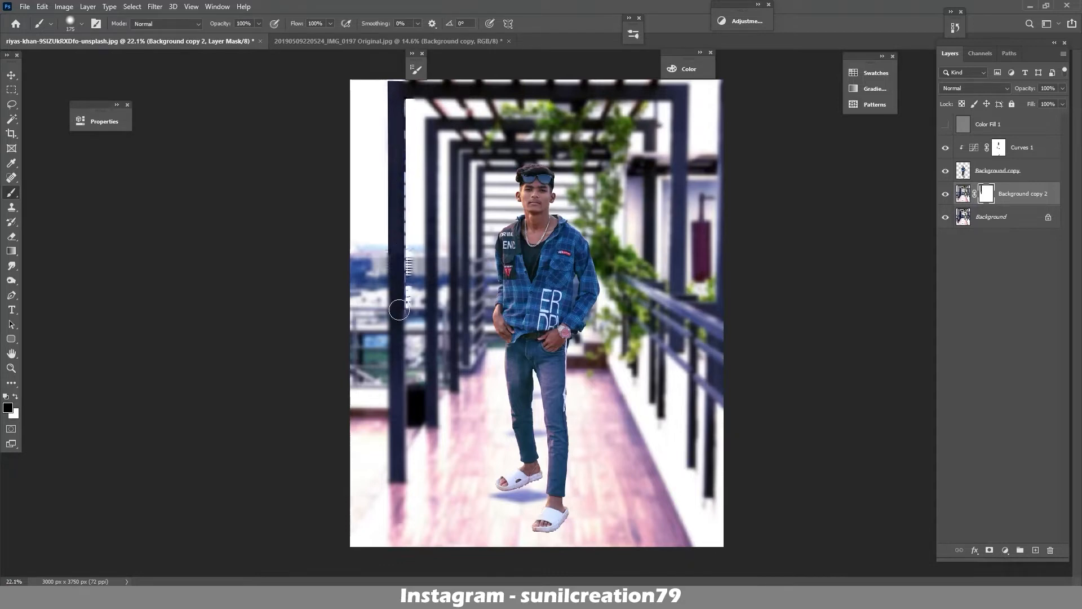
{"action": "key", "text": "ctrl+z"}
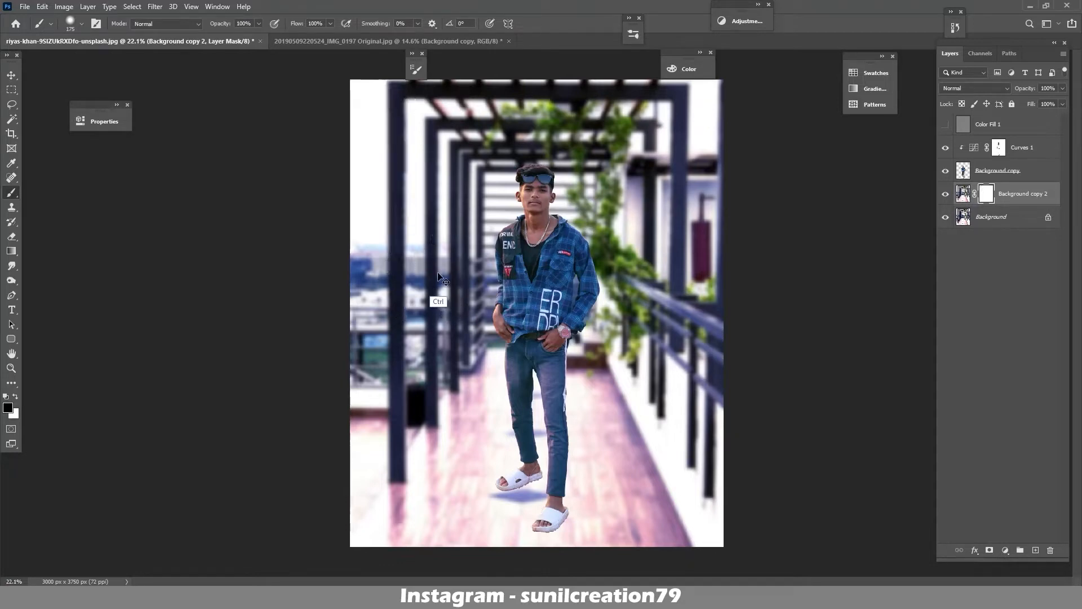
Paint black on the blur mask over the floor around the man's feet with a 500 px brush at 40% flow
{"action": "key", "text": "bracketright"}
{"action": "key", "text": "bracketright"}
{"action": "key", "text": "bracketright"}
{"action": "key", "text": "bracketright"}
{"action": "left_click_drag", "start_coordinate": [485, 521], "coordinate": [443, 529]}
{"action": "key", "text": "ctrl+z"}
{"action": "key", "text": "shift+4"}
{"action": "mouse_move", "coordinate": [514, 480]}
{"action": "left_mouse_down"}
{"action": "mouse_move", "coordinate": [529, 532]}
{"action": "mouse_move", "coordinate": [437, 535]}
{"action": "mouse_move", "coordinate": [550, 532]}
{"action": "mouse_move", "coordinate": [544, 524]}
{"action": "mouse_move", "coordinate": [575, 516]}
{"action": "left_mouse_up"}
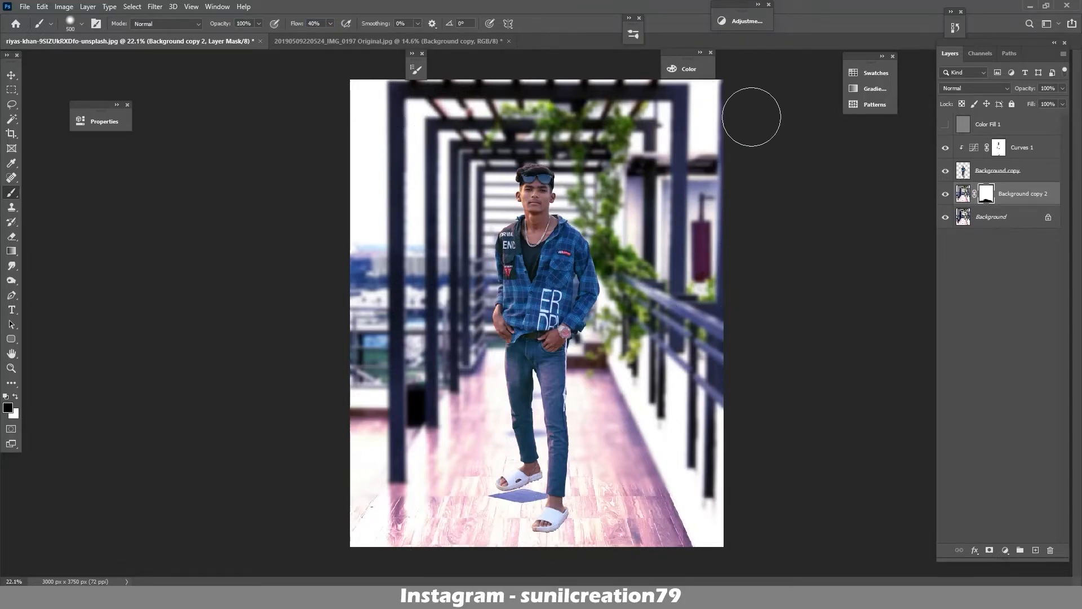
Try to sharpen the post at the image's right edge by painting black on the blur mask with a 100 px brush
{"action": "scroll", "coordinate": [734, 268], "scroll_direction": "up", "scroll_amount": 3}
{"action": "scroll", "coordinate": [734, 271], "scroll_direction": "down", "scroll_amount": 3}
{"action": "scroll", "coordinate": [677, 193], "scroll_direction": "up", "scroll_amount": 2}
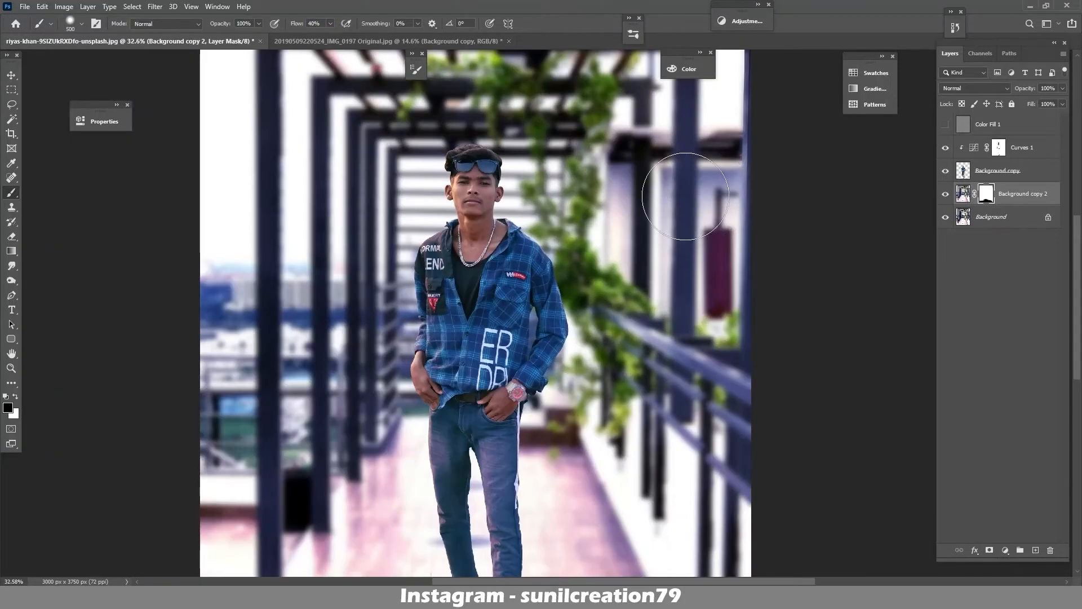
{"action": "left_click_drag", "start_coordinate": [730, 207], "coordinate": [720, 293]}
{"action": "left_click", "coordinate": [82, 25]}
{"action": "left_click", "coordinate": [702, 333]}
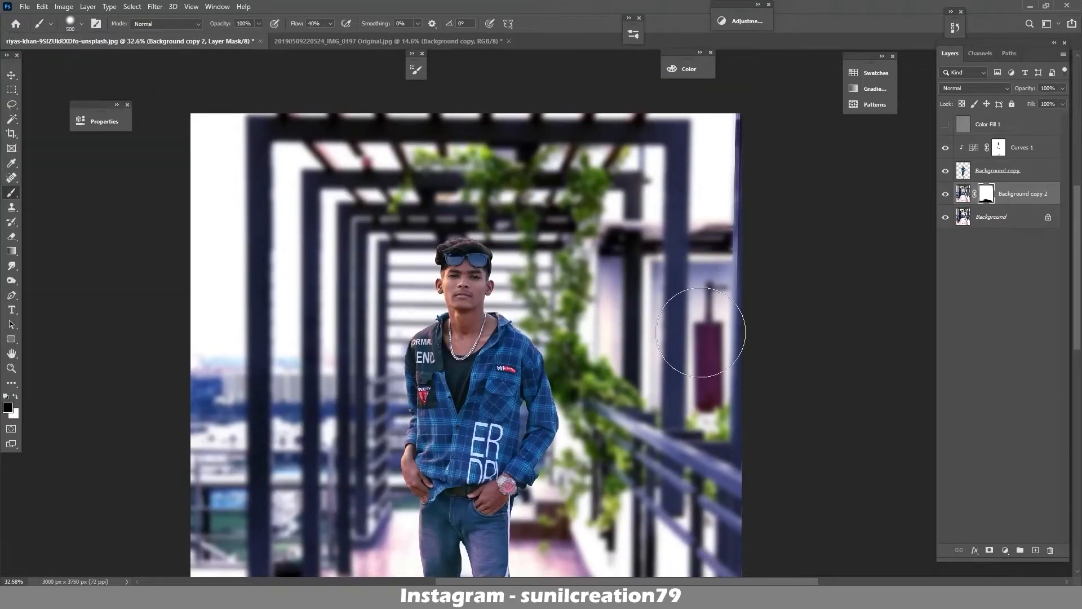
{"action": "key", "text": "x"}
{"action": "key", "text": "bracketleft"}
{"action": "key", "text": "bracketleft"}
{"action": "key", "text": "bracketleft"}
{"action": "key", "text": "bracketleft"}
{"action": "key", "text": "bracketleft"}
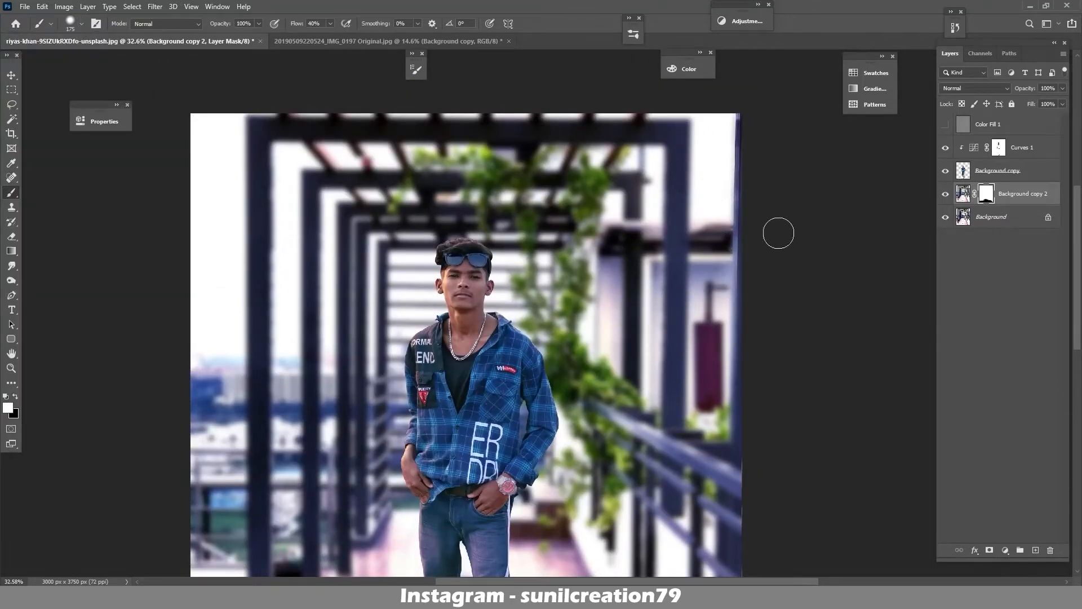
{"action": "key", "text": "x"}
{"action": "key", "text": "bracketleft"}
{"action": "key", "text": "bracketleft"}
{"action": "key", "text": "bracketleft"}
{"action": "left_click_drag", "start_coordinate": [733, 233], "coordinate": [735, 464]}
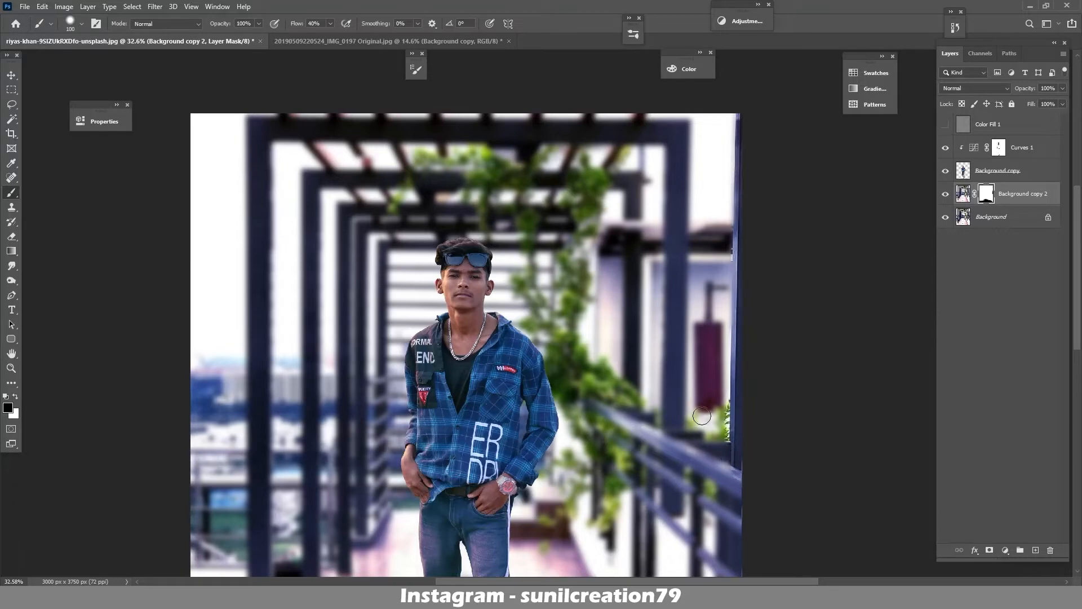
Compare the terrace with the blurred Background copy 2 layer off and on
{"action": "left_click", "coordinate": [998, 217]}
{"action": "left_click", "coordinate": [946, 197]}
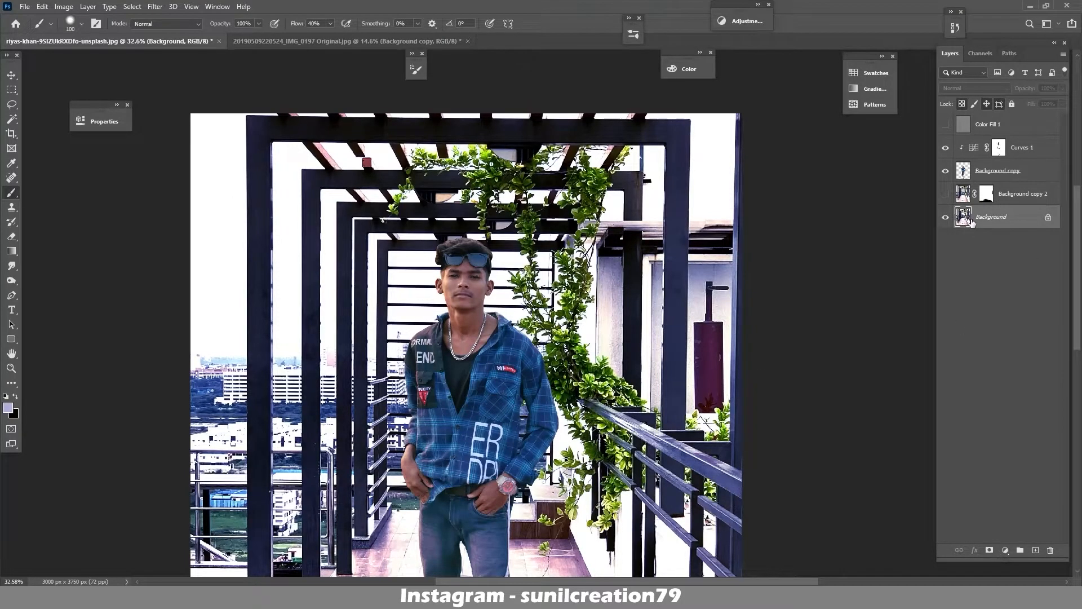
{"action": "key", "text": "ctrl+z"}
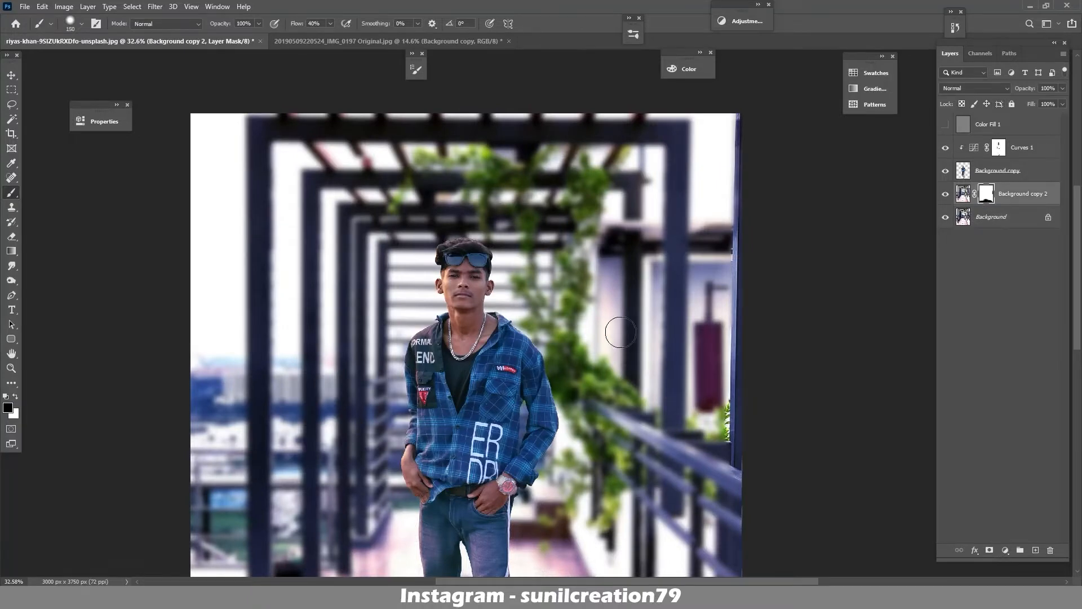
Restore the blur on the post at the image's right edge with a 300 px brush on the mask
{"action": "key", "text": "bracketright"}
{"action": "key", "text": "bracketright"}
{"action": "key", "text": "bracketright"}
{"action": "key", "text": "bracketright"}
{"action": "mouse_move", "coordinate": [715, 416]}
{"action": "left_mouse_down"}
{"action": "mouse_move", "coordinate": [700, 429]}
{"action": "mouse_move", "coordinate": [733, 361]}
{"action": "mouse_move", "coordinate": [734, 140]}
{"action": "left_mouse_up"}
{"action": "key", "text": "x"}
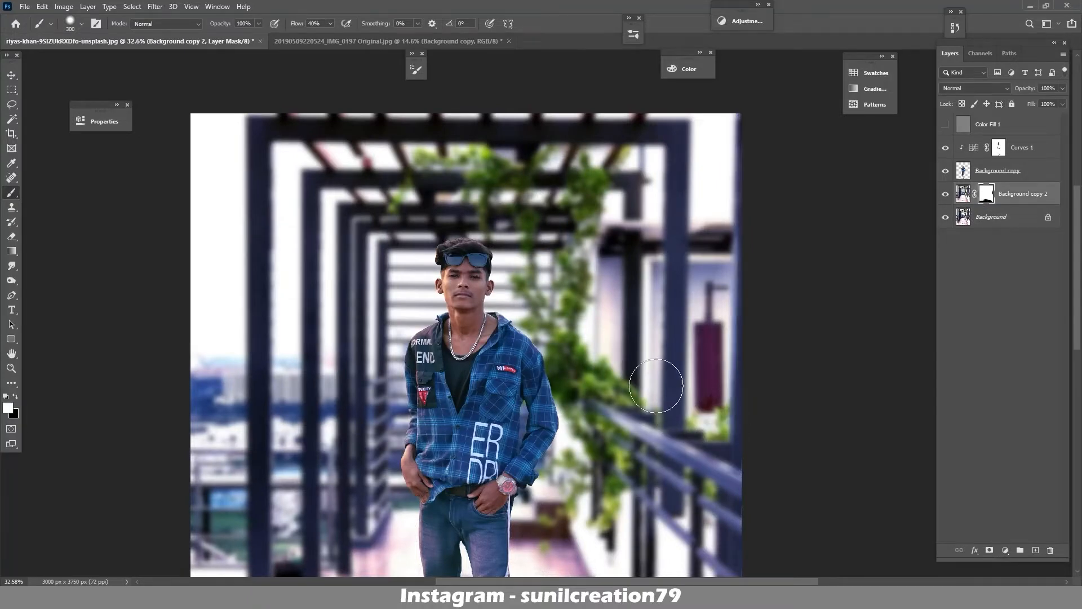
Select the right-edge post with the Polygonal Lasso, paint it black on the blur mask and deselect
{"action": "right_click", "coordinate": [15, 112]}
{"action": "left_click", "coordinate": [56, 115]}
{"action": "left_click", "coordinate": [732, 463]}
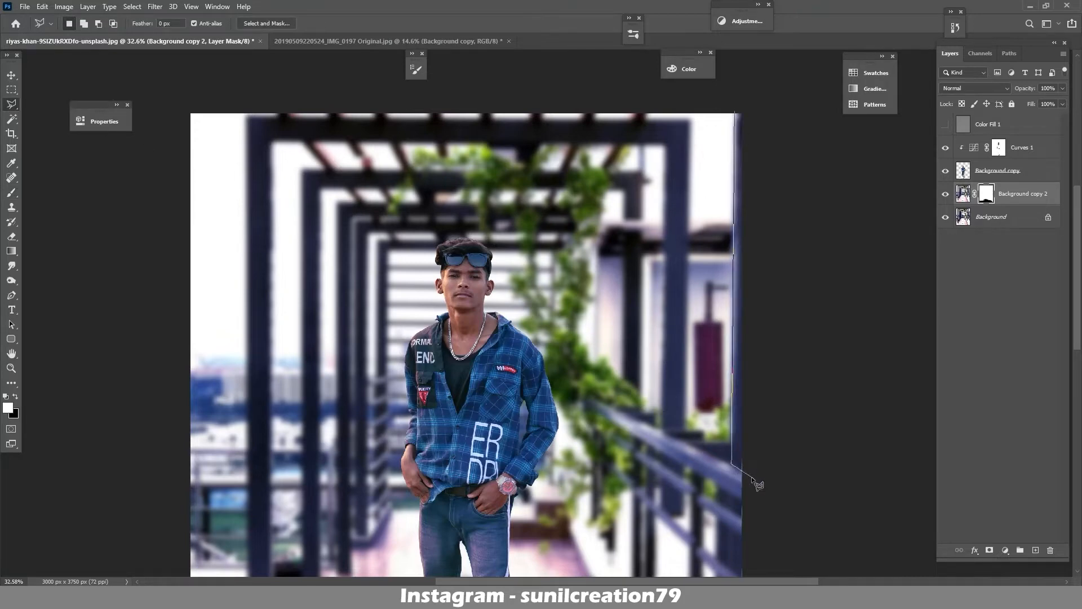
{"action": "left_click", "coordinate": [753, 478]}
{"action": "left_click", "coordinate": [764, 90]}
{"action": "left_click", "coordinate": [735, 112]}
{"action": "key", "text": "b"}
{"action": "key", "text": "x"}
{"action": "left_click_drag", "start_coordinate": [734, 116], "coordinate": [731, 448]}
{"action": "key", "text": "ctrl+d"}
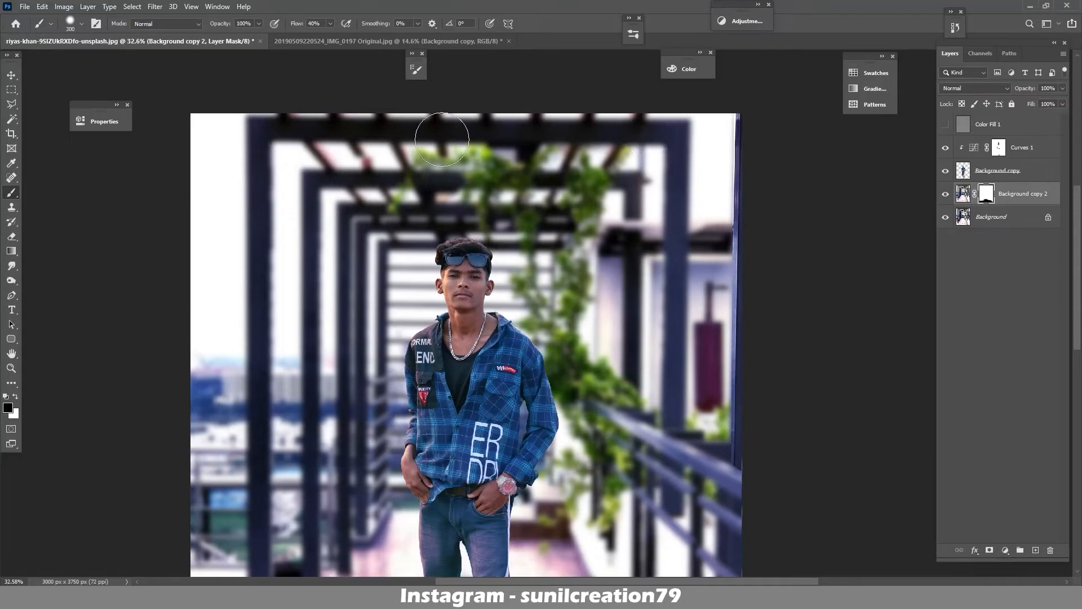
Outline the front pergola frame, both its pillars and the adjoining top rail with the Polygonal Lasso
{"action": "key", "text": "l"}
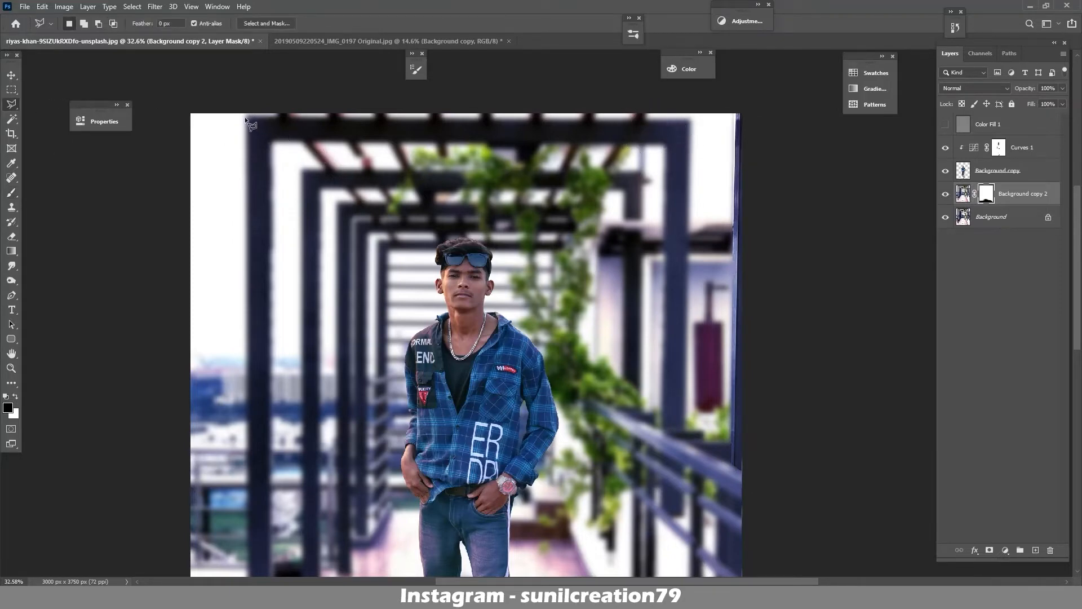
{"action": "left_click", "coordinate": [247, 102]}
{"action": "left_click", "coordinate": [693, 102]}
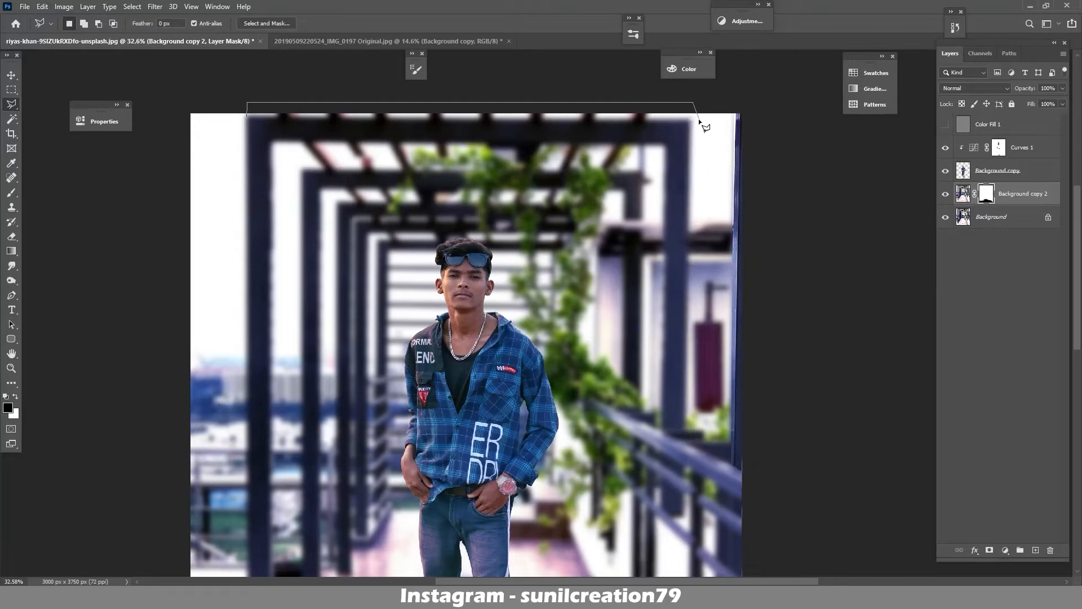
{"action": "left_click", "coordinate": [686, 427]}
{"action": "left_click", "coordinate": [731, 465]}
{"action": "left_click", "coordinate": [744, 473]}
{"action": "left_click", "coordinate": [744, 500]}
{"action": "left_click", "coordinate": [661, 450]}
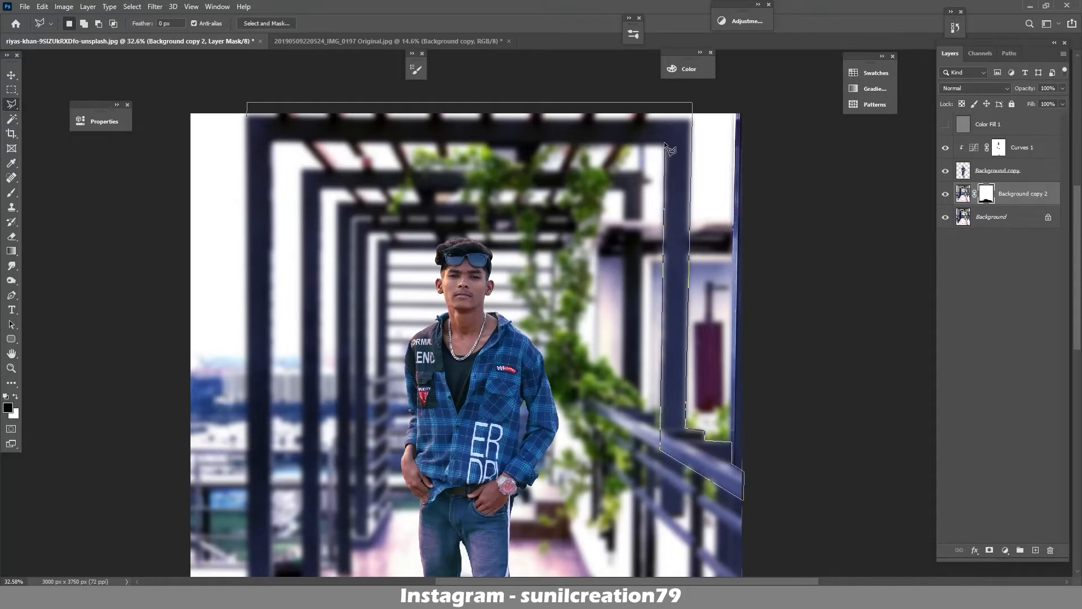
{"action": "left_click", "coordinate": [665, 142]}
{"action": "left_click", "coordinate": [271, 141]}
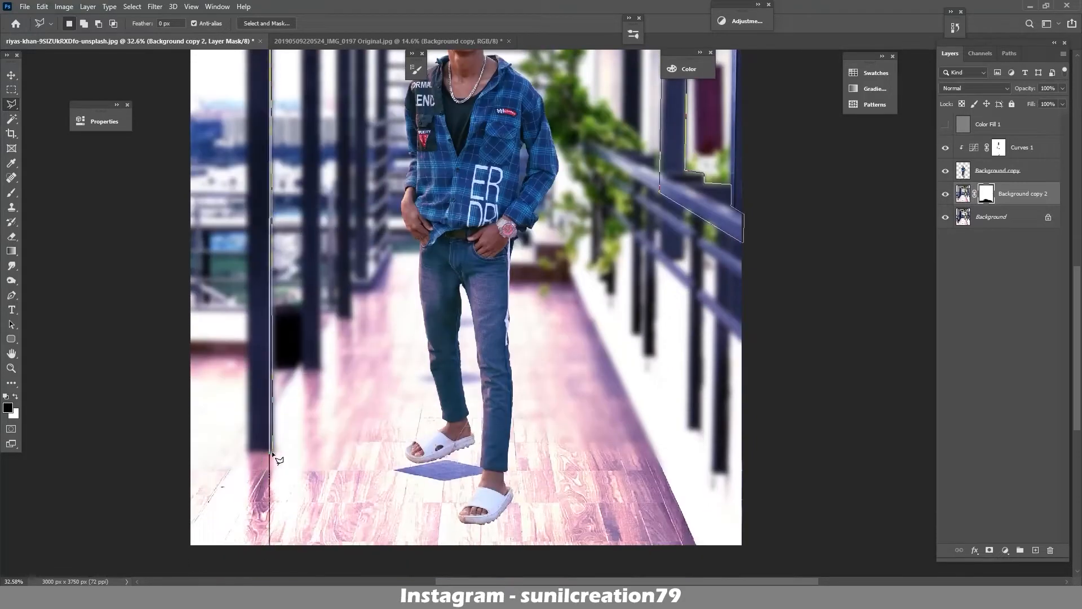
{"action": "left_click", "coordinate": [270, 452]}
{"action": "left_click", "coordinate": [249, 450]}
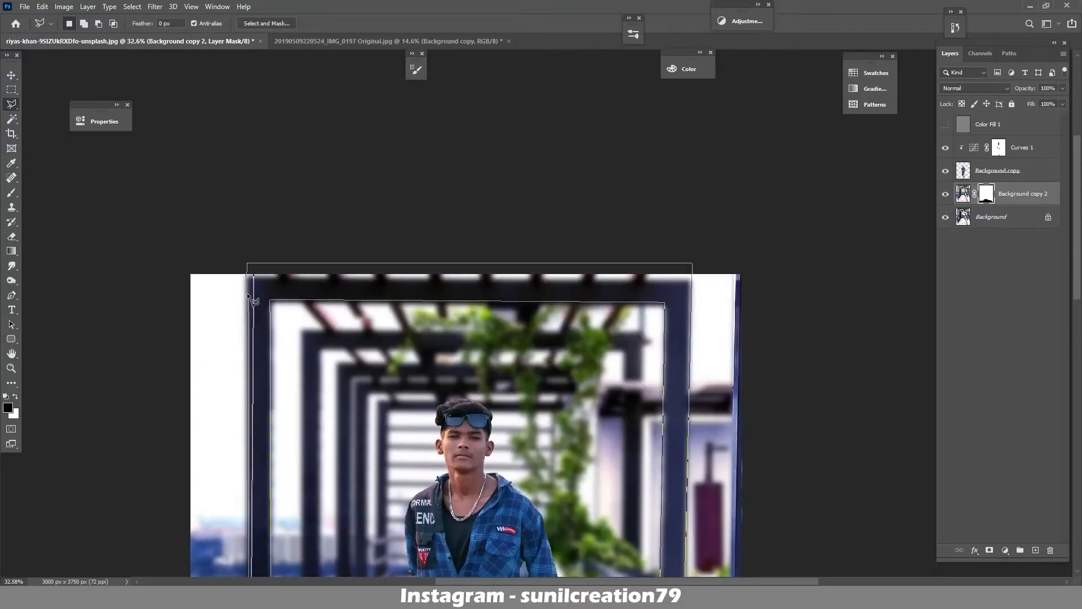
{"action": "left_click", "coordinate": [247, 265]}
Paint black on the blur mask inside the frame selection with a 300 px brush at 40% flow, and deselect
{"action": "key", "text": "b"}
{"action": "mouse_move", "coordinate": [427, 289]}
{"action": "left_mouse_down"}
{"action": "mouse_move", "coordinate": [380, 277]}
{"action": "mouse_move", "coordinate": [259, 295]}
{"action": "mouse_move", "coordinate": [676, 448]}
{"action": "left_mouse_up"}
{"action": "left_click_drag", "start_coordinate": [668, 364], "coordinate": [680, 153]}
{"action": "left_click_drag", "start_coordinate": [686, 276], "coordinate": [700, 213]}
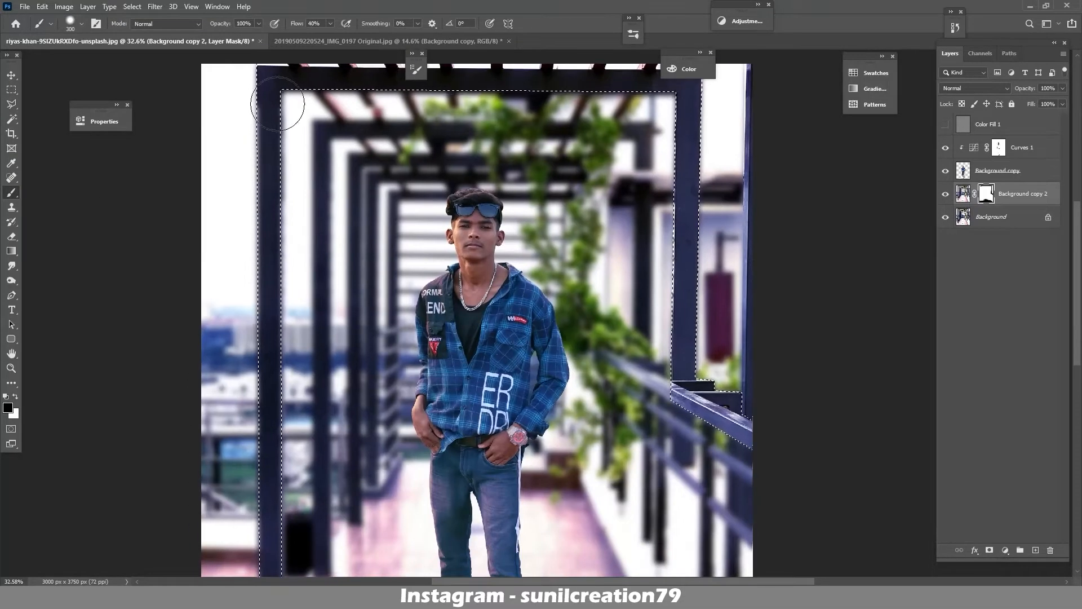
{"action": "left_click_drag", "start_coordinate": [278, 104], "coordinate": [272, 417]}
{"action": "left_click_drag", "start_coordinate": [276, 323], "coordinate": [243, 164]}
{"action": "left_click_drag", "start_coordinate": [240, 174], "coordinate": [241, 195]}
{"action": "key", "text": "ctrl+d"}
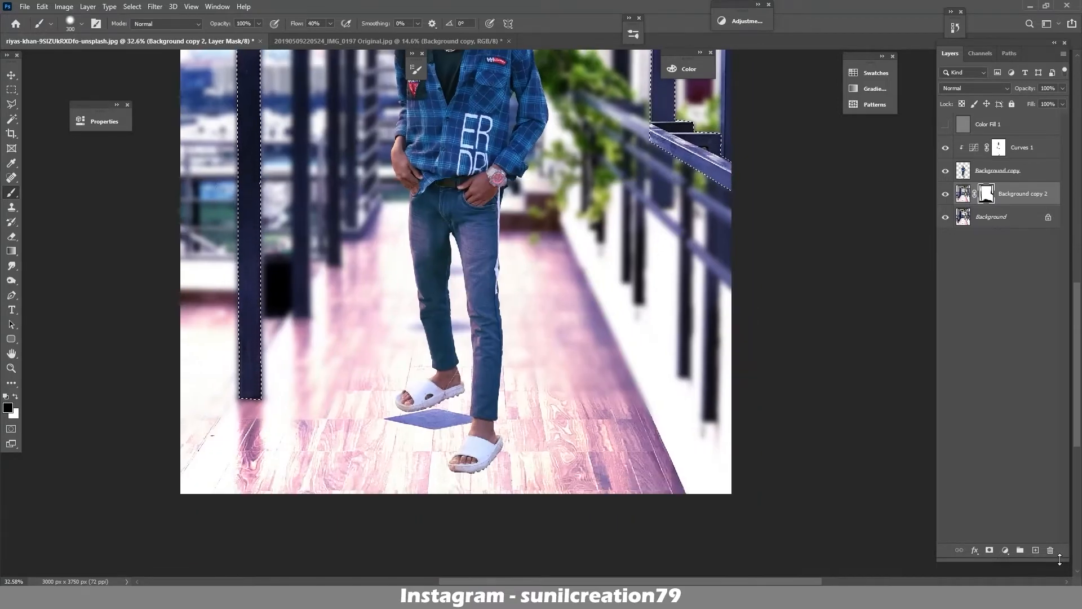
Paint black on the blur mask across the foreground floor with a 700 px brush
{"action": "key", "text": "bracketright"}
{"action": "key", "text": "bracketright"}
{"action": "key", "text": "bracketright"}
{"action": "key", "text": "bracketright"}
{"action": "mouse_move", "coordinate": [647, 481]}
{"action": "left_mouse_down"}
{"action": "mouse_move", "coordinate": [718, 485]}
{"action": "mouse_move", "coordinate": [640, 452]}
{"action": "mouse_move", "coordinate": [314, 441]}
{"action": "left_mouse_up"}
{"action": "key", "text": "x"}
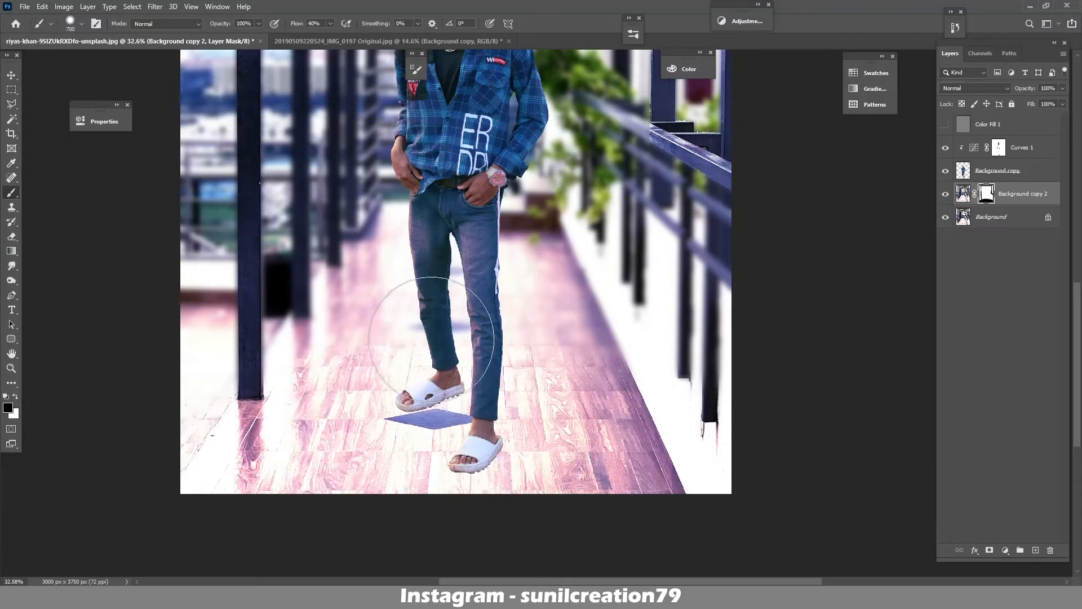
{"action": "key", "text": "x"}
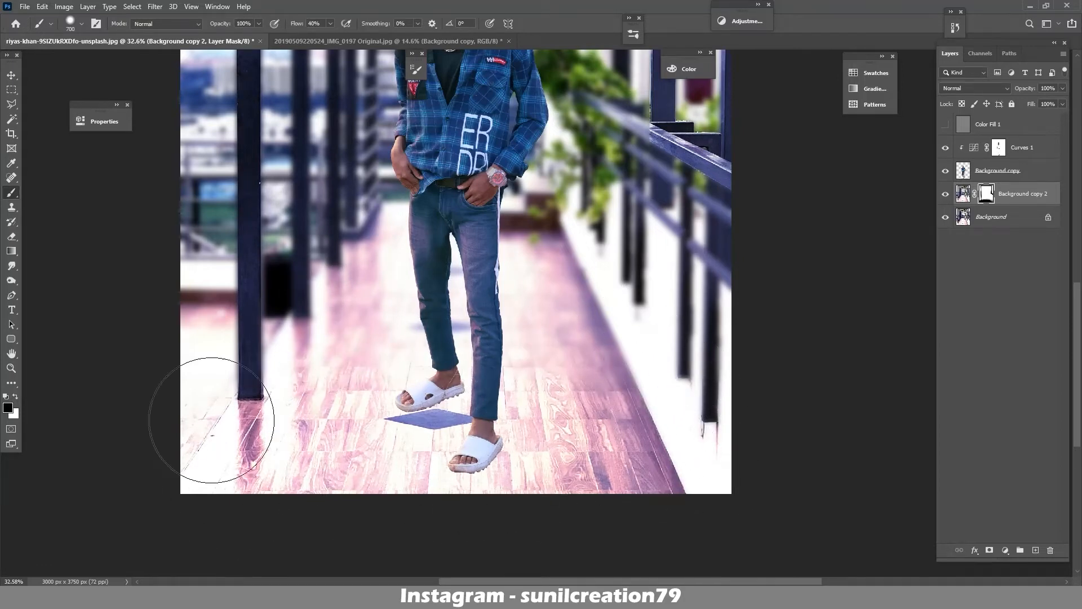
Paint black on the blur mask over the near section of the right railing with a 600 px brush
{"action": "scroll", "coordinate": [363, 298], "scroll_direction": "down", "scroll_amount": 4}
{"action": "scroll", "coordinate": [684, 249], "scroll_direction": "up", "scroll_amount": 5}
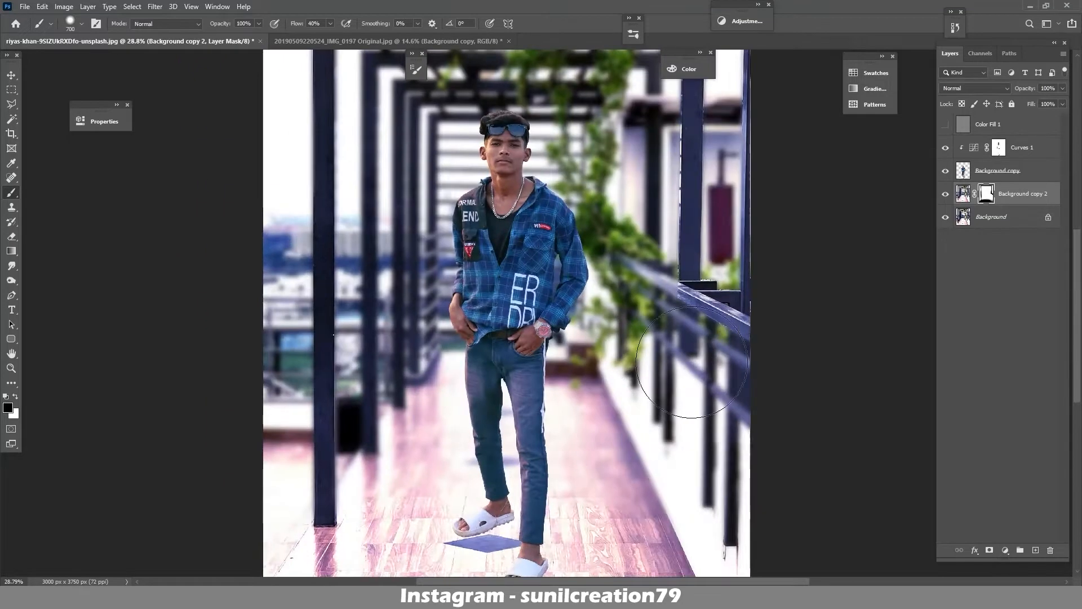
{"action": "key", "text": "bracketleft"}
{"action": "key", "text": "bracketleft"}
{"action": "key", "text": "bracketleft"}
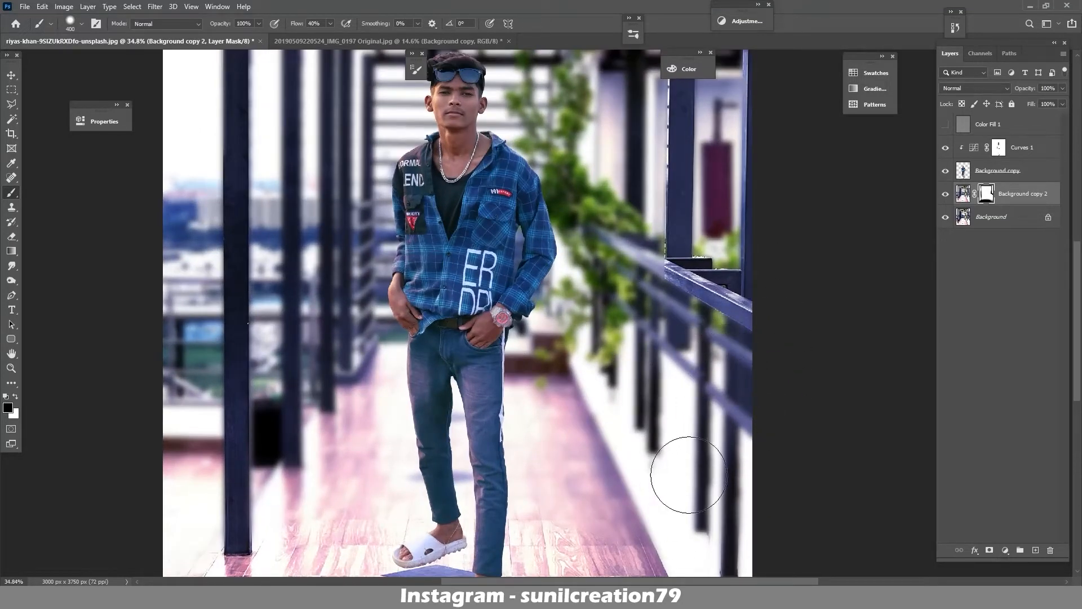
{"action": "key", "text": "bracketright"}
{"action": "key", "text": "bracketright"}
{"action": "mouse_move", "coordinate": [660, 535]}
{"action": "left_mouse_down"}
{"action": "mouse_move", "coordinate": [702, 351]}
{"action": "mouse_move", "coordinate": [703, 552]}
{"action": "left_mouse_up"}
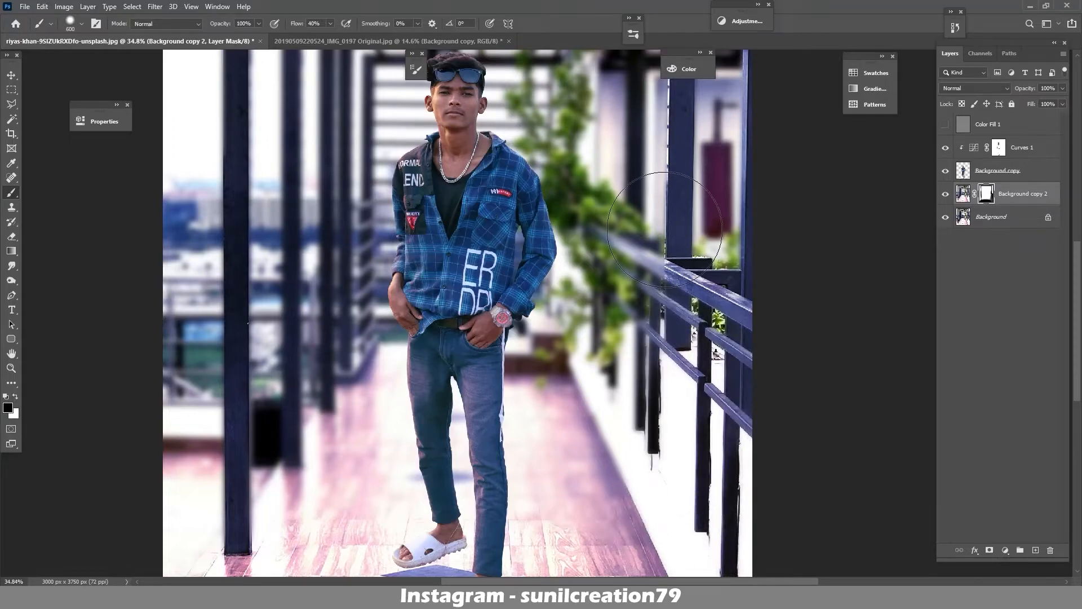
Paint white on the blur mask over the foliage gaps beneath the right railing's top rail with a 50 px brush
{"action": "key", "text": "x"}
{"action": "key", "text": "bracketleft"}
{"action": "key", "text": "bracketleft"}
{"action": "key", "text": "bracketleft"}
{"action": "key", "text": "bracketleft"}
{"action": "key", "text": "bracketleft"}
{"action": "key", "text": "bracketleft"}
{"action": "key", "text": "bracketleft"}
{"action": "key", "text": "bracketleft"}
{"action": "key", "text": "bracketleft"}
{"action": "key", "text": "bracketleft"}
{"action": "key", "text": "bracketleft"}
{"action": "key", "text": "bracketleft"}
{"action": "key", "text": "bracketleft"}
{"action": "key", "text": "bracketleft"}
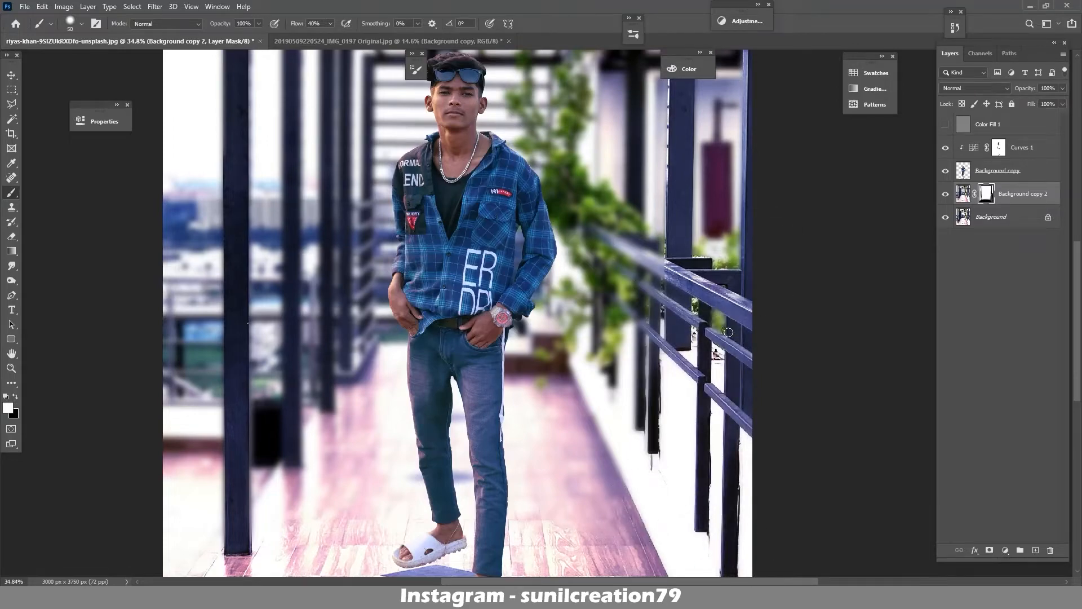
{"action": "scroll", "coordinate": [726, 320], "scroll_direction": "up", "scroll_amount": 5}
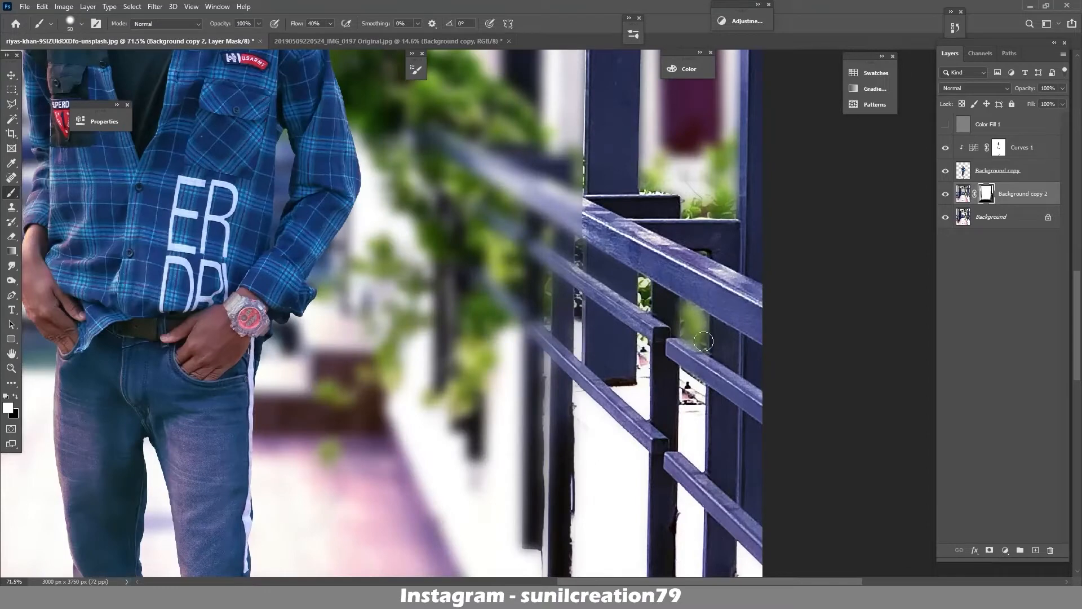
{"action": "key", "text": "x"}
{"action": "mouse_move", "coordinate": [703, 341]}
{"action": "left_mouse_down"}
{"action": "mouse_move", "coordinate": [704, 313]}
{"action": "mouse_move", "coordinate": [715, 366]}
{"action": "mouse_move", "coordinate": [680, 337]}
{"action": "mouse_move", "coordinate": [679, 300]}
{"action": "mouse_move", "coordinate": [702, 330]}
{"action": "mouse_move", "coordinate": [684, 308]}
{"action": "left_mouse_up"}
{"action": "left_click", "coordinate": [9, 106]}
{"action": "key", "text": "b"}
{"action": "key", "text": "x"}
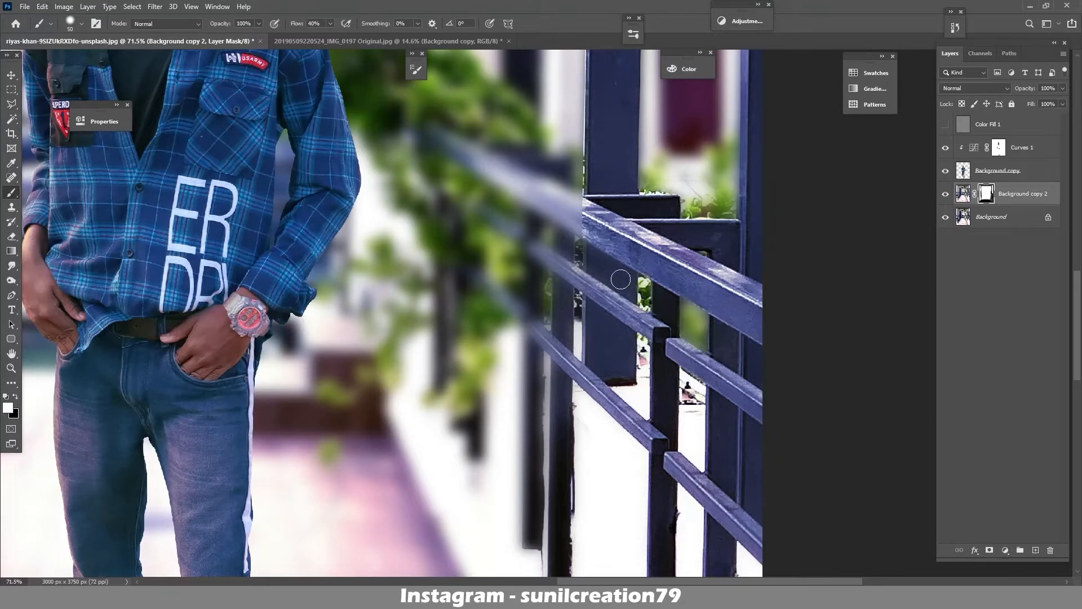
{"action": "key", "text": "l"}
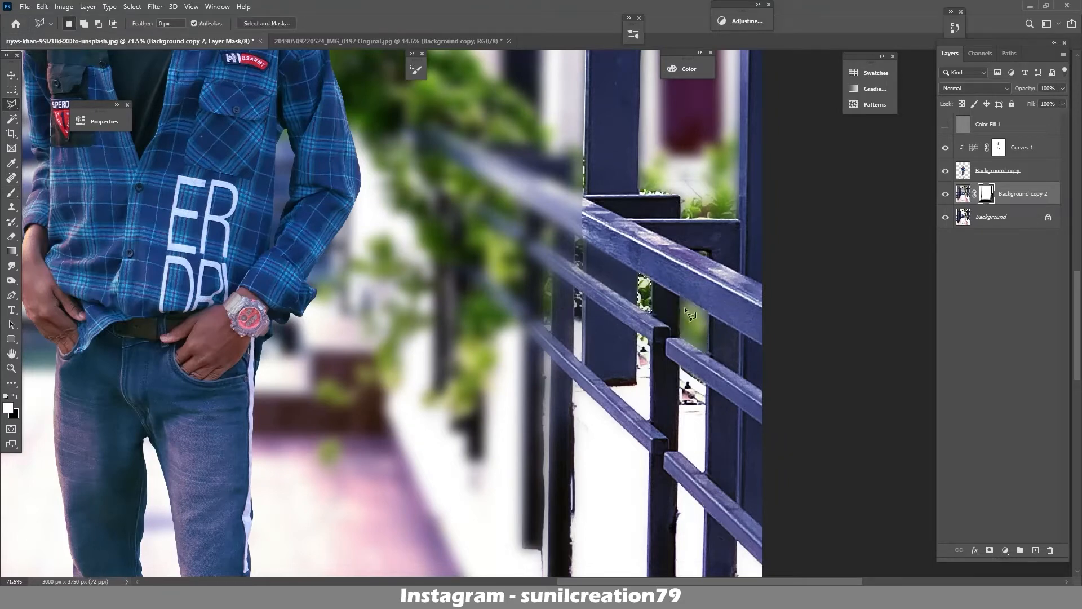
{"action": "key", "text": "b"}
{"action": "left_click_drag", "start_coordinate": [684, 307], "coordinate": [645, 296]}
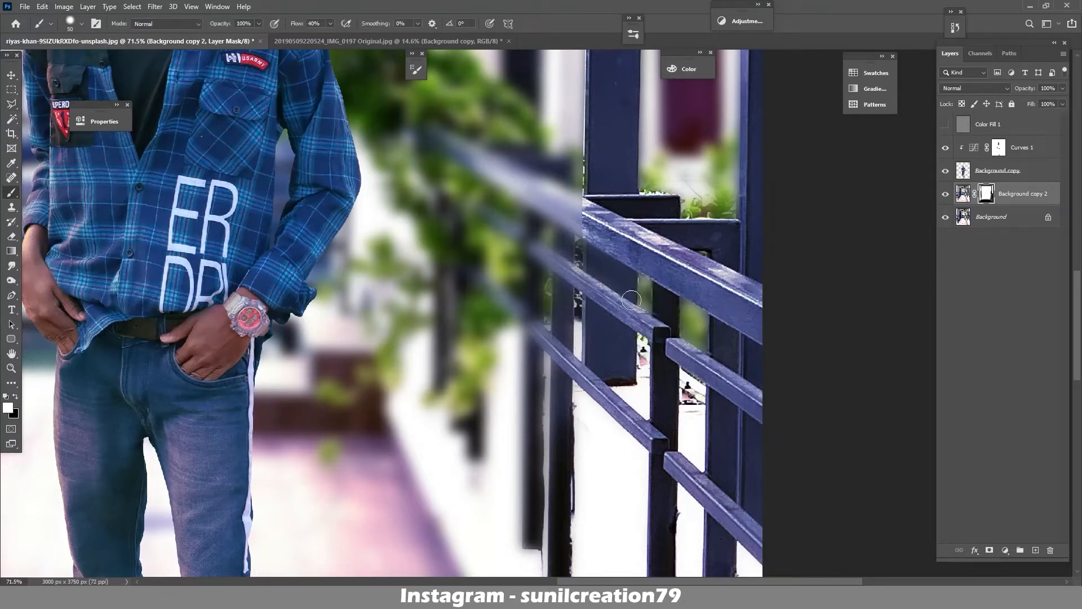
Paint white on the blur mask in the smaller gaps between the lower railing bars and posts with 30 px and 15 px brushes
{"action": "mouse_move", "coordinate": [644, 344]}
{"action": "left_mouse_down"}
{"action": "mouse_move", "coordinate": [639, 379]}
{"action": "mouse_move", "coordinate": [703, 388]}
{"action": "mouse_move", "coordinate": [682, 381]}
{"action": "left_mouse_up"}
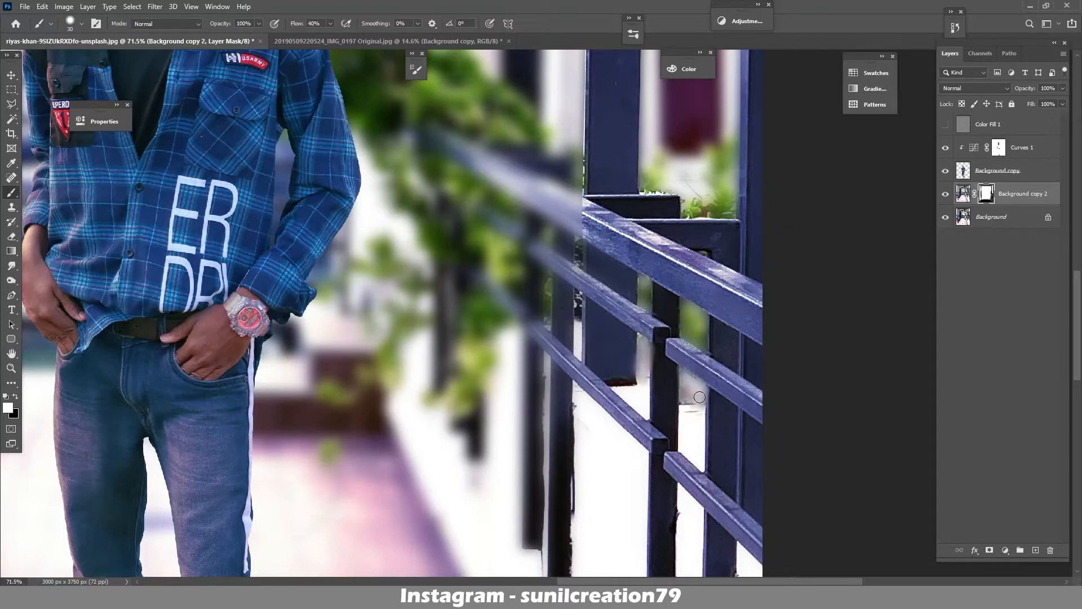
{"action": "key", "text": "x"}
{"action": "key", "text": "x"}
{"action": "key", "text": "x"}
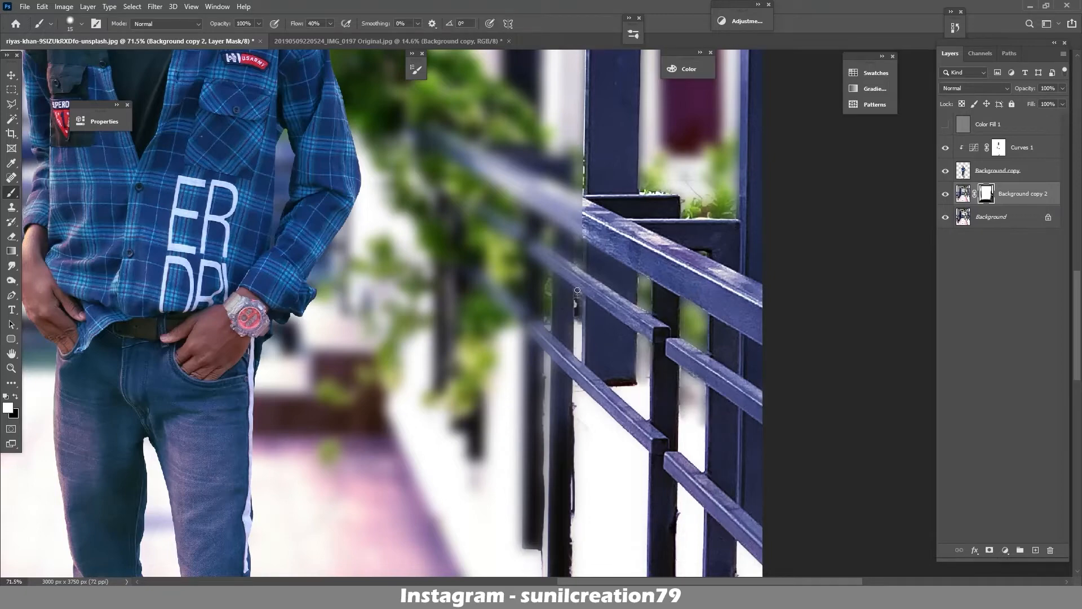
{"action": "key", "text": "ctrl+0"}
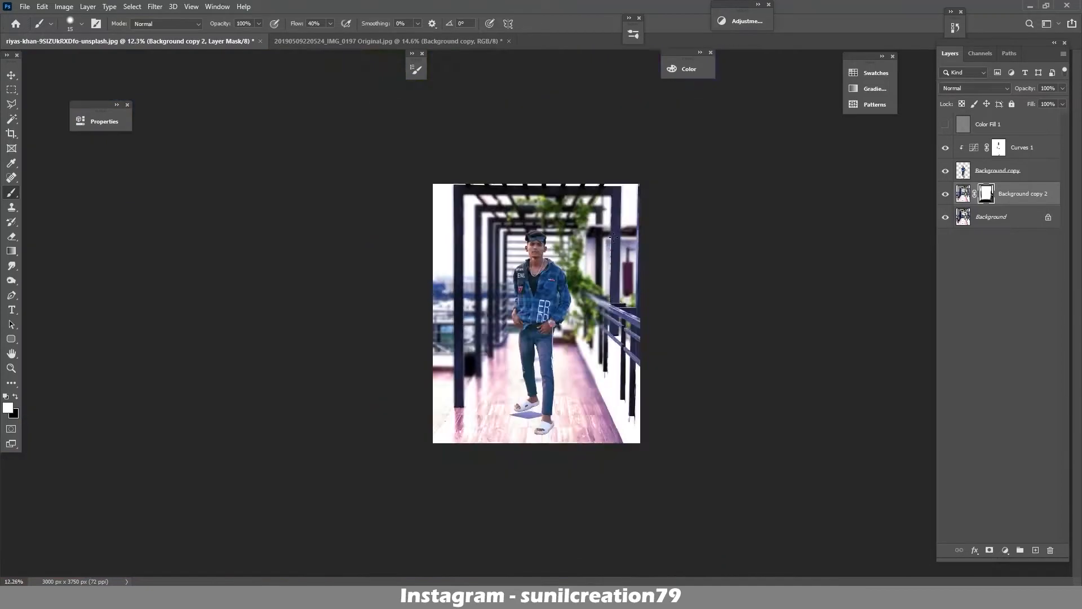
Set the opacity of the blurred Background copy 2 layer to 95%
{"action": "scroll", "coordinate": [652, 217], "scroll_direction": "up", "scroll_amount": 1}
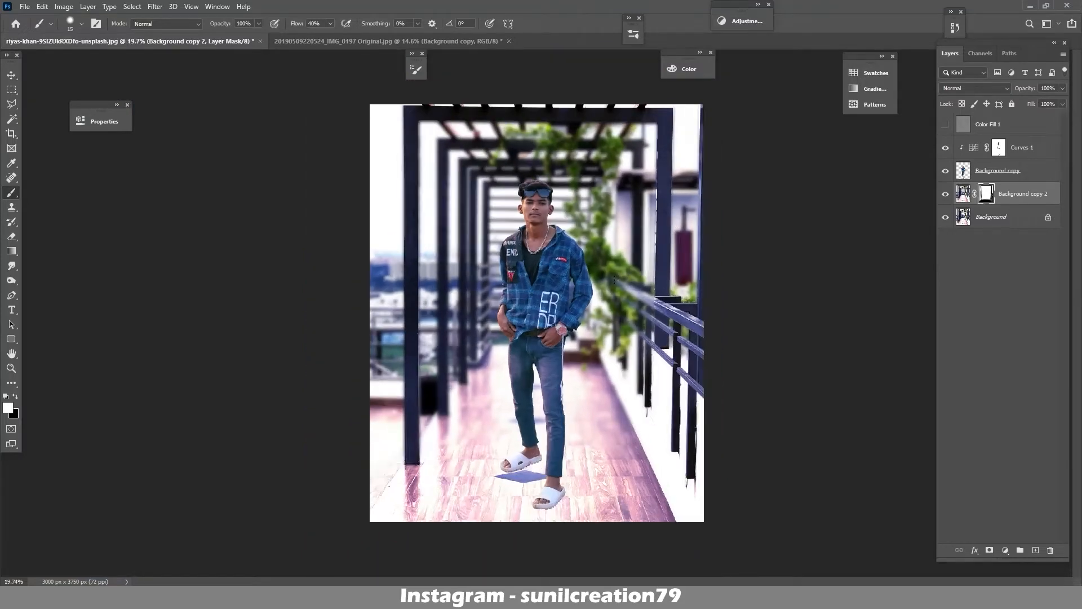
{"action": "scroll", "coordinate": [615, 134], "scroll_direction": "up", "scroll_amount": 1}
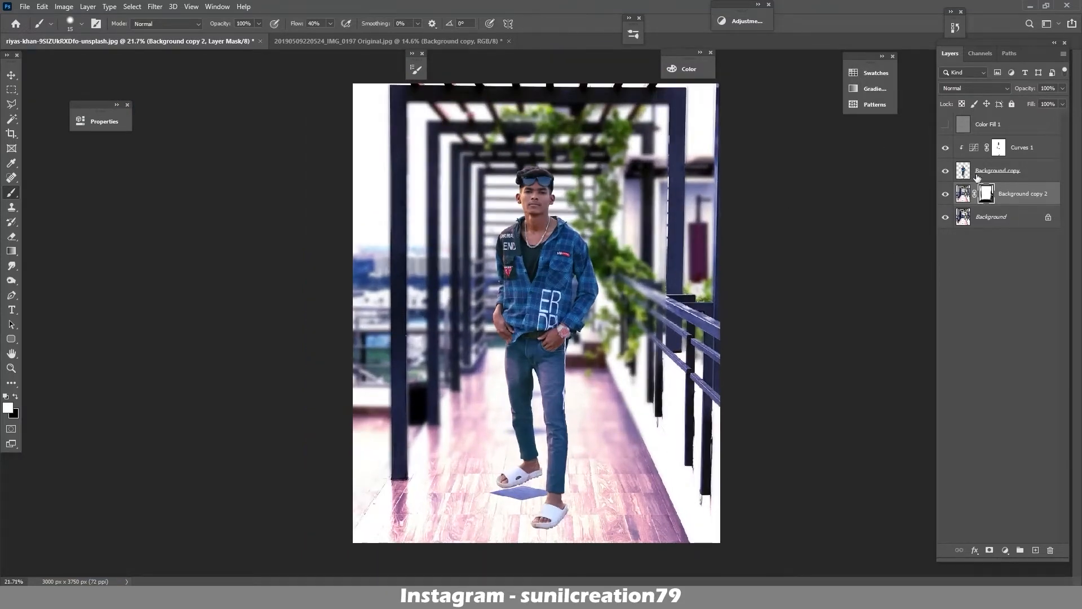
{"action": "left_click_drag", "start_coordinate": [1027, 92], "coordinate": [1033, 92]}
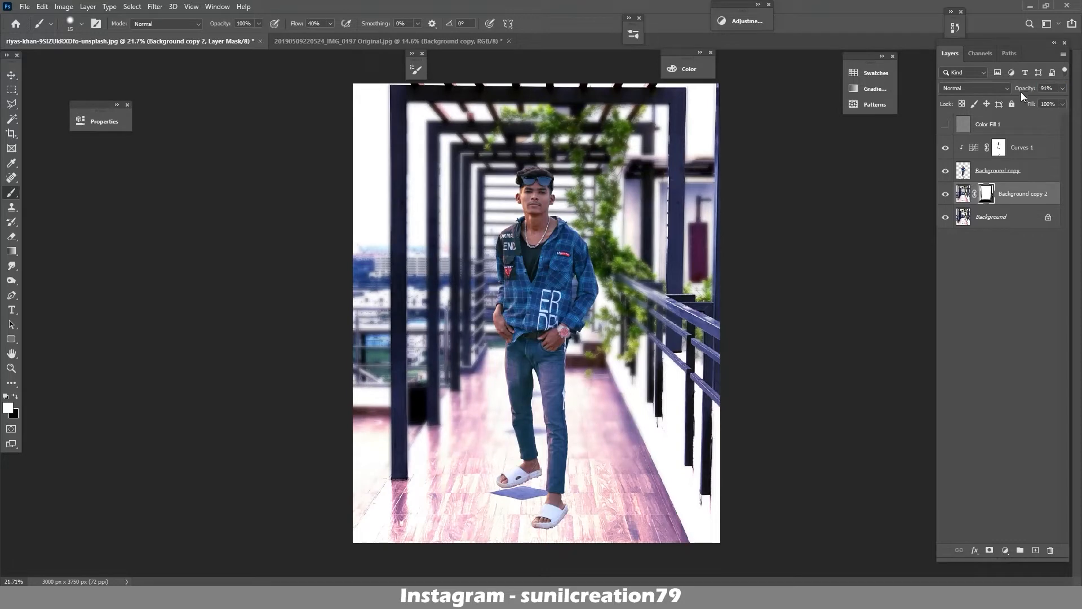
{"action": "left_click", "coordinate": [946, 196]}
{"action": "key", "text": "bracketright"}
{"action": "key", "text": "bracketright"}
{"action": "key", "text": "bracketright"}
{"action": "key", "text": "bracketright"}
{"action": "key", "text": "bracketright"}
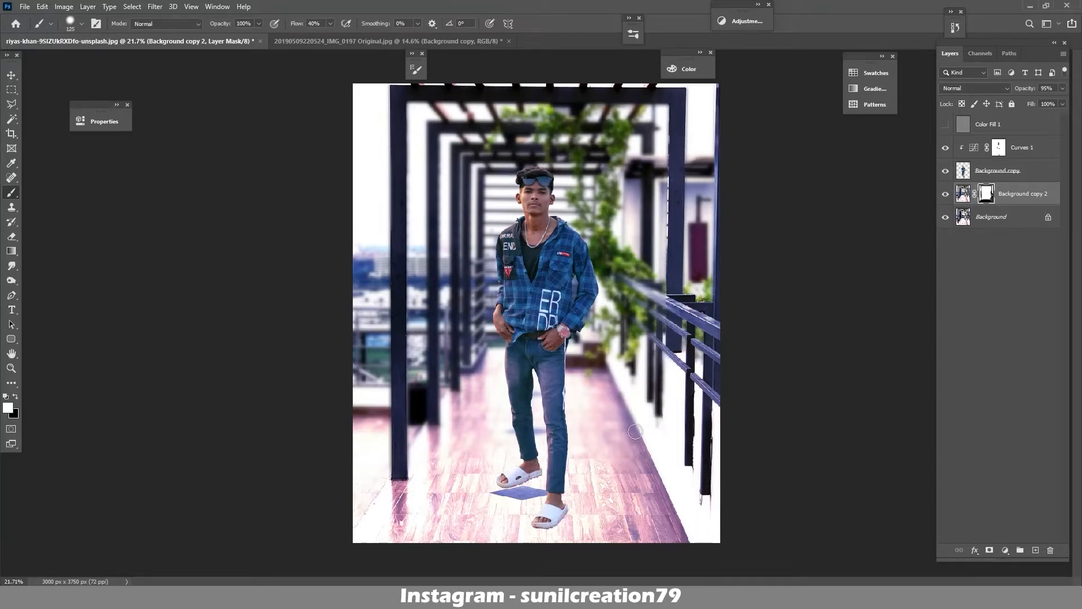
{"action": "key", "text": "bracketright"}
{"action": "key", "text": "bracketright"}
{"action": "key", "text": "bracketright"}
Delete the hidden Color Fill 1 layer and add a Black & White adjustment layer above all the others
{"action": "left_click", "coordinate": [986, 125]}
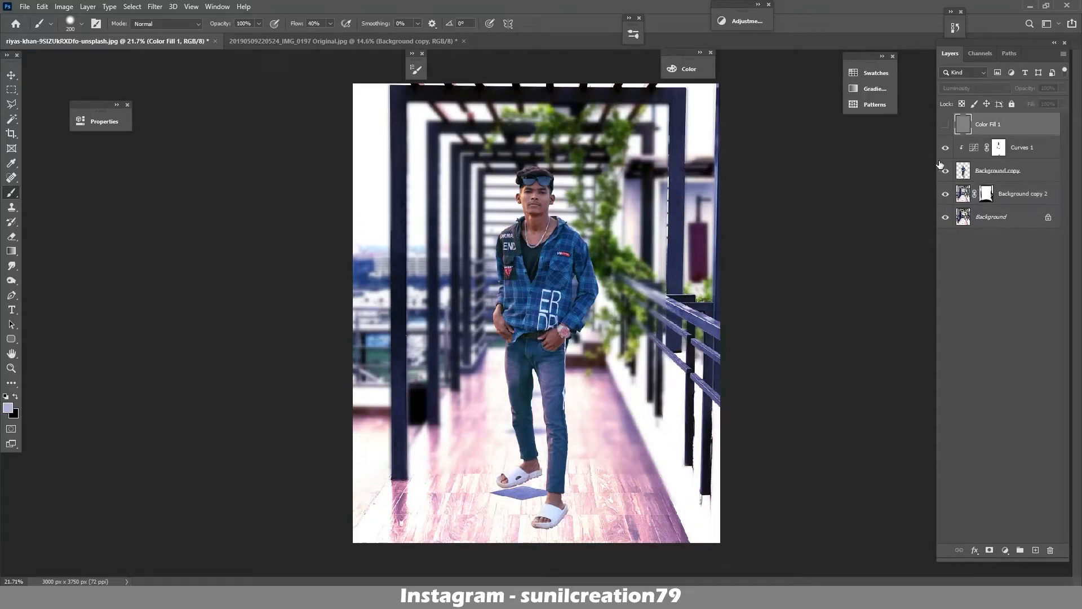
{"action": "key", "text": "Delete"}
{"action": "left_click", "coordinate": [1005, 550]}
{"action": "left_click", "coordinate": [998, 454]}
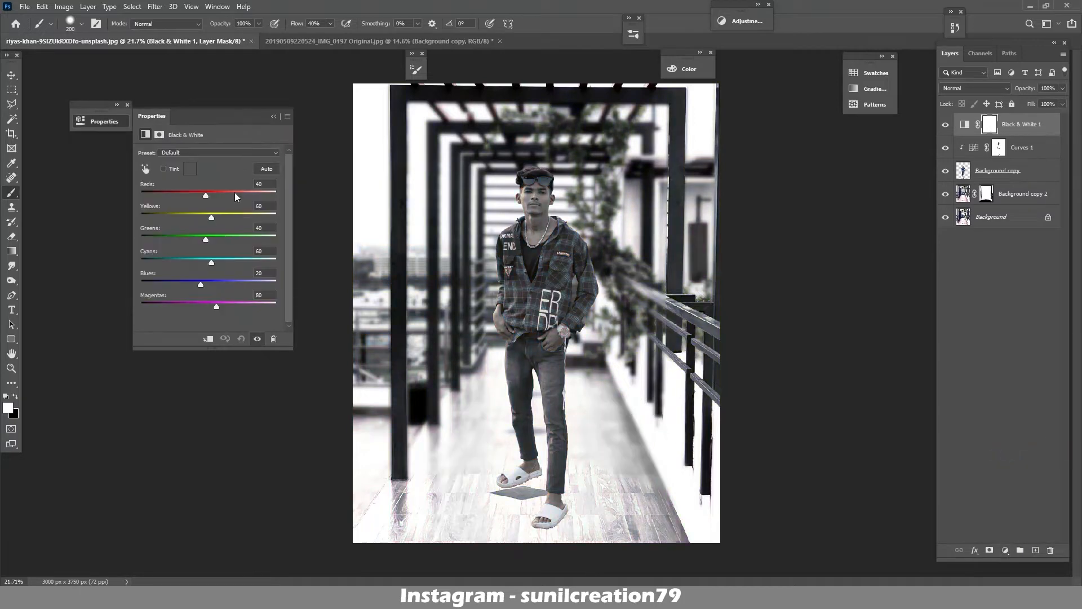
Add a clipped Curves adjustment layer directly above Curves 1, leaving its curve at the default
{"action": "left_click", "coordinate": [1021, 148]}
{"action": "left_click", "coordinate": [1005, 550]}
{"action": "left_click", "coordinate": [1009, 409]}
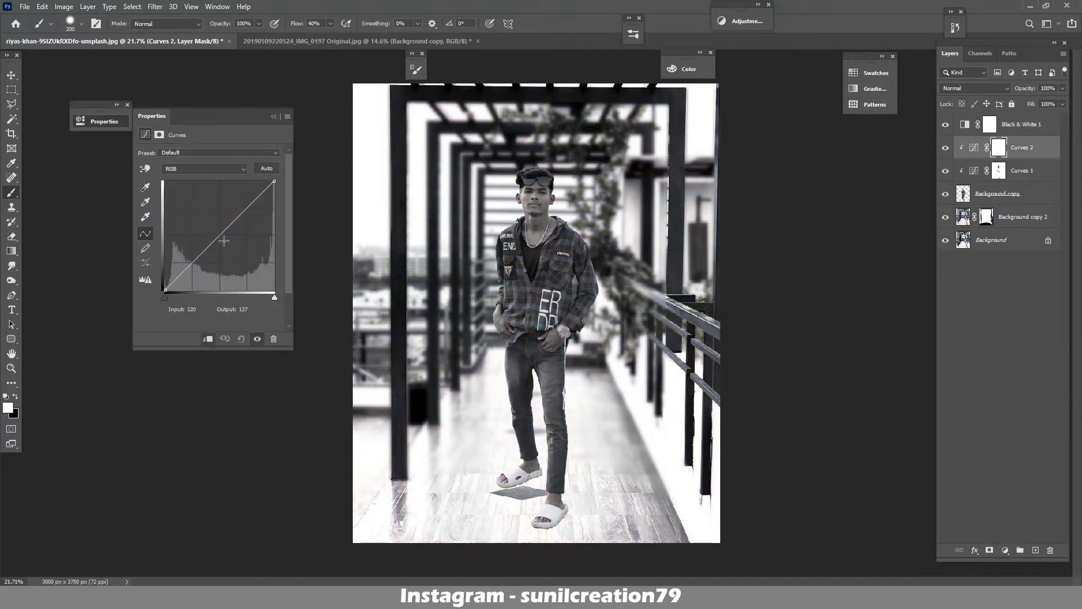
{"action": "left_click", "coordinate": [274, 116]}
Hide and delete the Black & White adjustment layer
{"action": "left_click", "coordinate": [945, 124]}
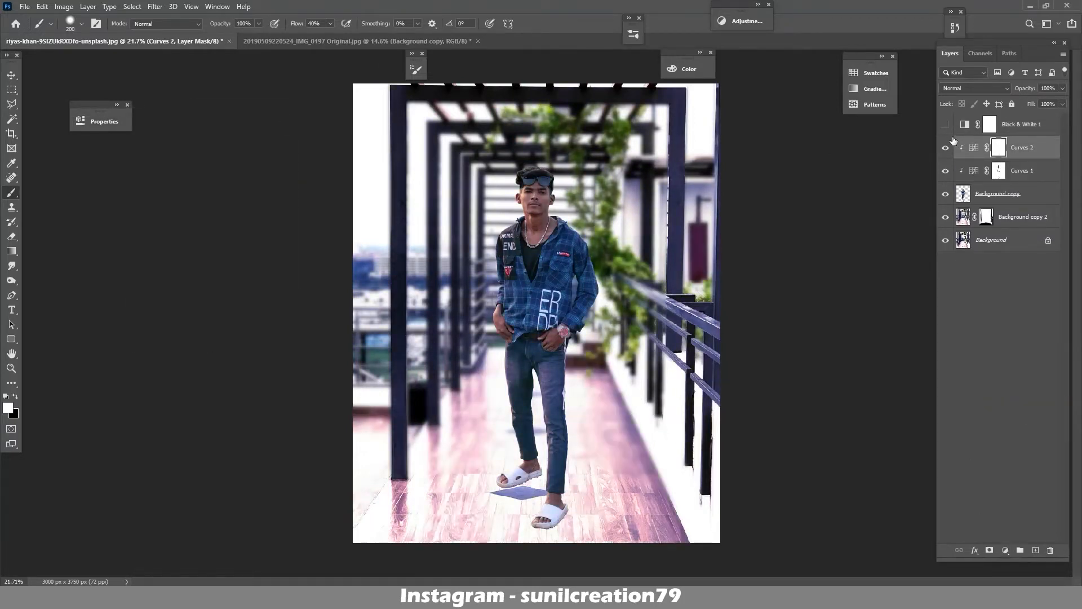
{"action": "left_click", "coordinate": [988, 134]}
{"action": "key", "text": "Delete"}
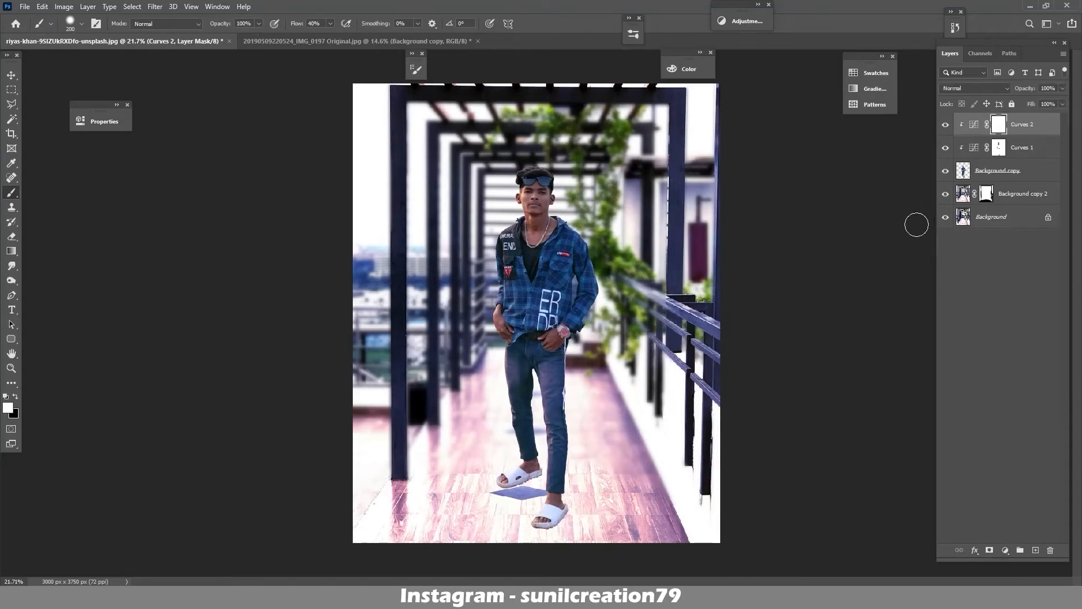
Try to remove the grass blades across the raised foot's ankle directly on the Background copy layer with the Spot Healing Brush
{"action": "left_click", "coordinate": [997, 170]}
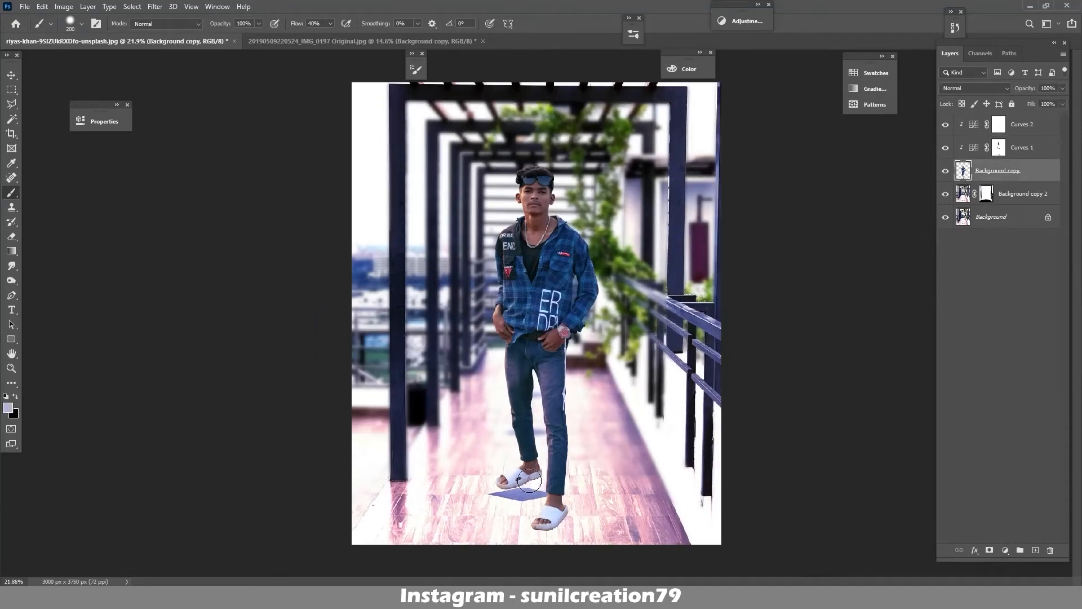
{"action": "scroll", "coordinate": [529, 481], "scroll_direction": "up", "scroll_amount": 6}
{"action": "key", "text": "j"}
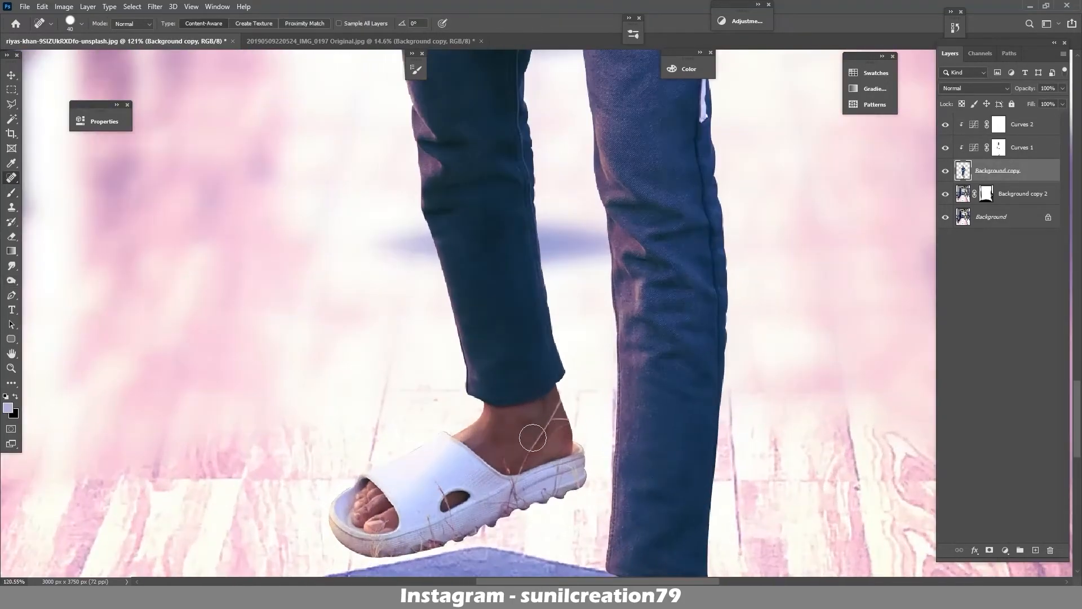
{"action": "key", "text": "bracketleft"}
{"action": "key", "text": "bracketleft"}
{"action": "key", "text": "bracketleft"}
{"action": "left_click_drag", "start_coordinate": [560, 401], "coordinate": [519, 471]}
{"action": "mouse_move", "coordinate": [507, 467]}
{"action": "left_mouse_down"}
{"action": "mouse_move", "coordinate": [501, 453]}
{"action": "mouse_move", "coordinate": [507, 469]}
{"action": "left_mouse_up"}
{"action": "left_click_drag", "start_coordinate": [556, 415], "coordinate": [564, 431]}
{"action": "left_click", "coordinate": [11, 237]}
{"action": "key", "text": "bracketleft"}
{"action": "key", "text": "bracketleft"}
{"action": "key", "text": "bracketleft"}
{"action": "key", "text": "bracketleft"}
{"action": "key", "text": "bracketleft"}
{"action": "key", "text": "bracketleft"}
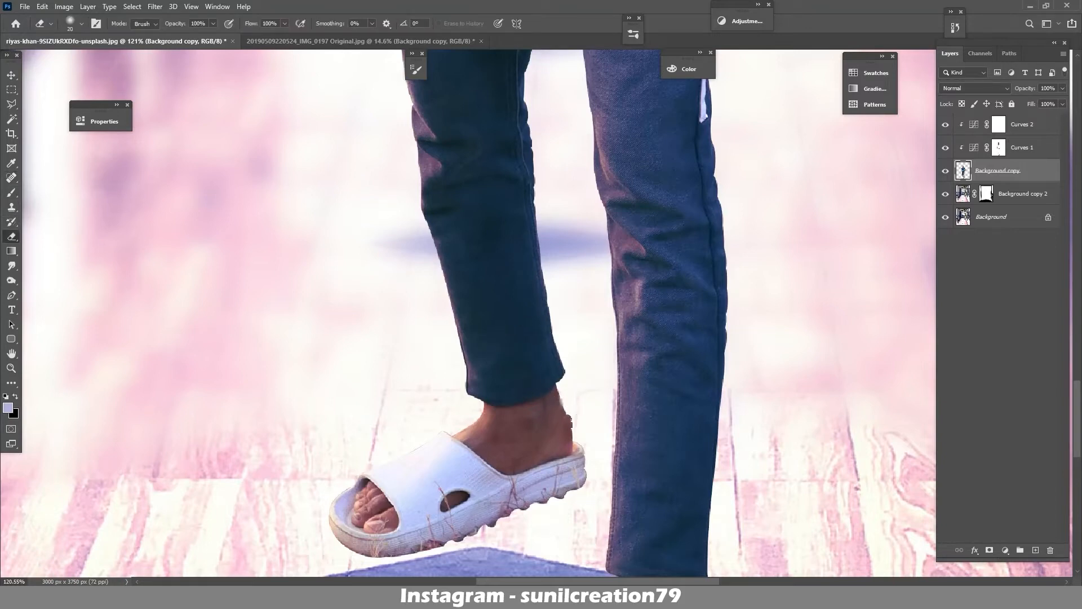
Undo the healing strokes on the ankle and add a new empty clipped layer directly above Background copy
{"action": "key", "text": "ctrl+z"}
{"action": "key", "text": "ctrl+z"}
{"action": "key", "text": "ctrl+z"}
{"action": "left_click", "coordinate": [1035, 550]}
{"action": "key", "text": "s"}
{"action": "left_click", "coordinate": [549, 421]}
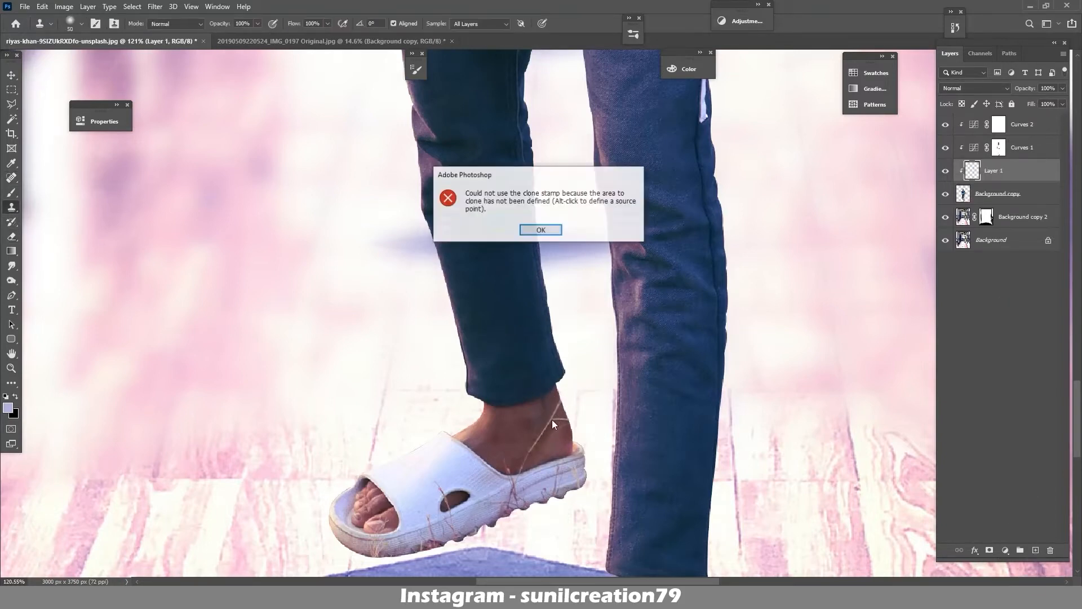
{"action": "key", "text": "Return"}
Heal the grass blades off the raised foot's ankle and slipper heel on the new layer with a 25 px Spot Healing Brush
{"action": "left_click", "coordinate": [11, 178]}
{"action": "mouse_move", "coordinate": [548, 432]}
{"action": "left_mouse_down"}
{"action": "mouse_move", "coordinate": [558, 404]}
{"action": "mouse_move", "coordinate": [525, 468]}
{"action": "mouse_move", "coordinate": [503, 459]}
{"action": "mouse_move", "coordinate": [571, 421]}
{"action": "mouse_move", "coordinate": [572, 480]}
{"action": "mouse_move", "coordinate": [558, 469]}
{"action": "mouse_move", "coordinate": [565, 487]}
{"action": "left_mouse_up"}
{"action": "left_click", "coordinate": [578, 477]}
{"action": "left_click", "coordinate": [566, 485]}
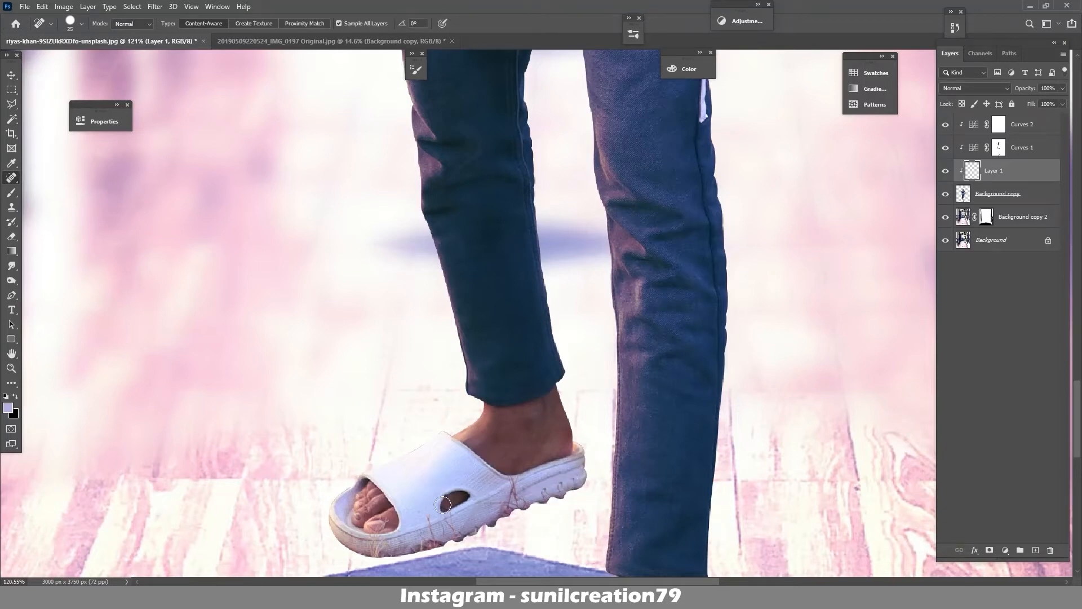
Heal the remaining grass blades and marks off the side, sole and toe of the raised foot's slipper
{"action": "mouse_move", "coordinate": [452, 513]}
{"action": "left_mouse_down"}
{"action": "mouse_move", "coordinate": [453, 527]}
{"action": "mouse_move", "coordinate": [424, 523]}
{"action": "mouse_move", "coordinate": [423, 543]}
{"action": "left_mouse_up"}
{"action": "left_click_drag", "start_coordinate": [512, 492], "coordinate": [499, 513]}
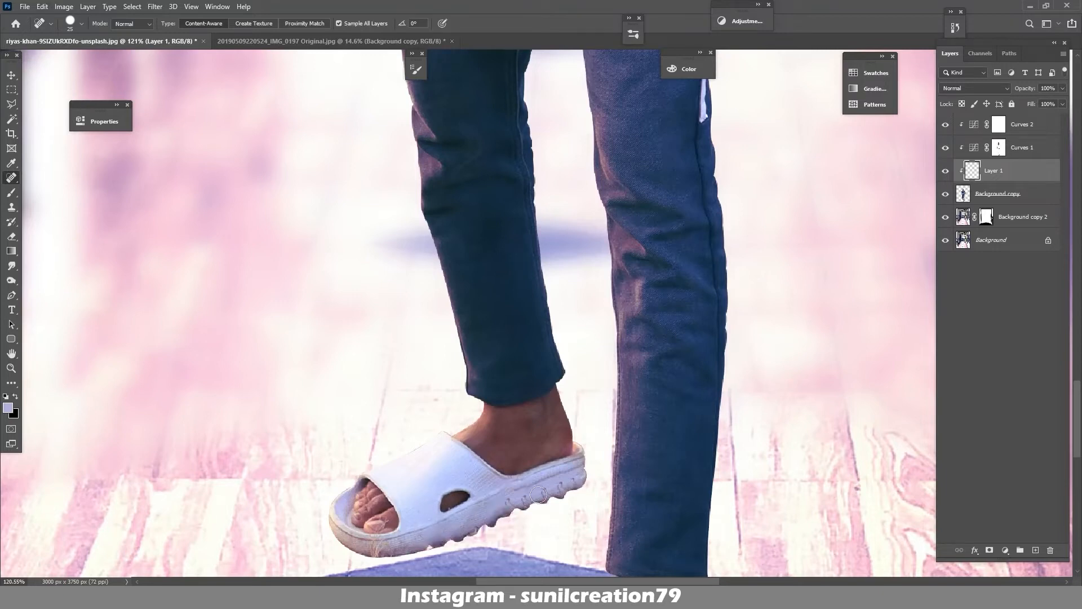
{"action": "mouse_move", "coordinate": [379, 531]}
{"action": "left_mouse_down"}
{"action": "mouse_move", "coordinate": [383, 517]}
{"action": "mouse_move", "coordinate": [360, 541]}
{"action": "mouse_move", "coordinate": [389, 546]}
{"action": "left_mouse_up"}
{"action": "left_click", "coordinate": [402, 544]}
Heal the blemishes and grass blades off the standing foot and the toe edge of its slipper
{"action": "left_click_drag", "start_coordinate": [610, 411], "coordinate": [505, 177]}
{"action": "left_click_drag", "start_coordinate": [618, 443], "coordinate": [616, 457]}
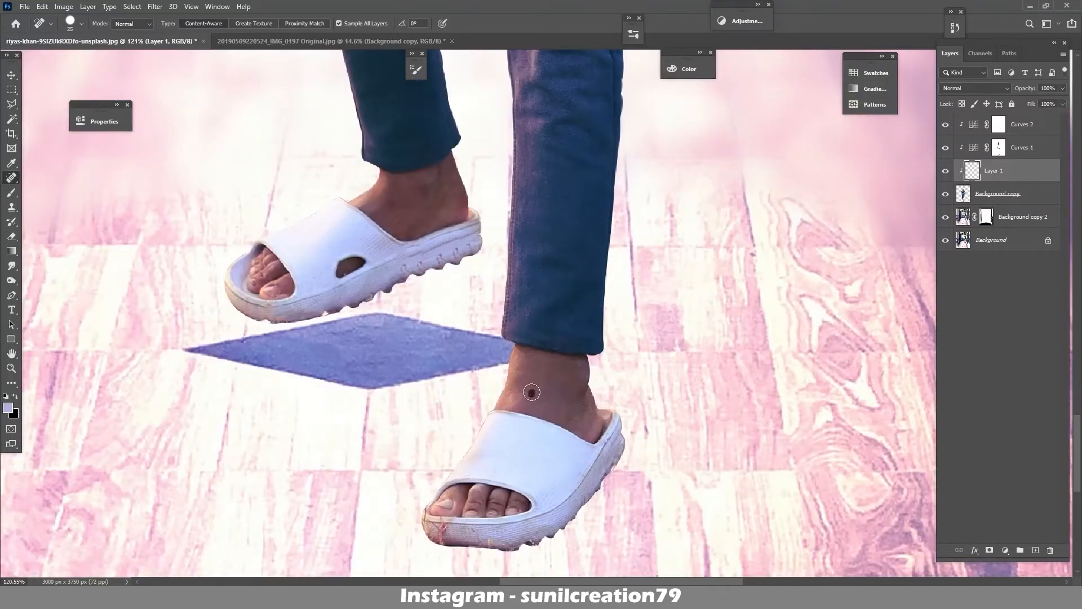
{"action": "mouse_move", "coordinate": [448, 522]}
{"action": "left_mouse_down"}
{"action": "mouse_move", "coordinate": [430, 525]}
{"action": "mouse_move", "coordinate": [456, 518]}
{"action": "mouse_move", "coordinate": [435, 532]}
{"action": "left_mouse_up"}
{"action": "left_click", "coordinate": [490, 539]}
{"action": "key", "text": "ctrl+0"}
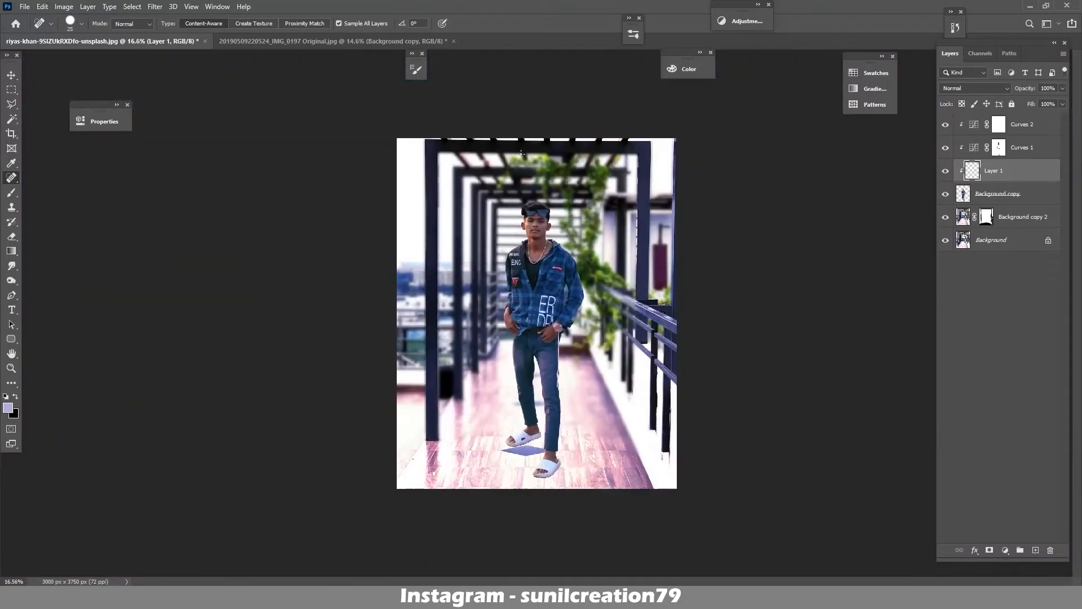
Try to stamp the man's layers into one merged layer and stash the originals in a hidden group beneath the background
{"action": "left_click_drag", "start_coordinate": [946, 217], "coordinate": [945, 263]}
{"action": "key", "text": "ctrl+shift+alt+e"}
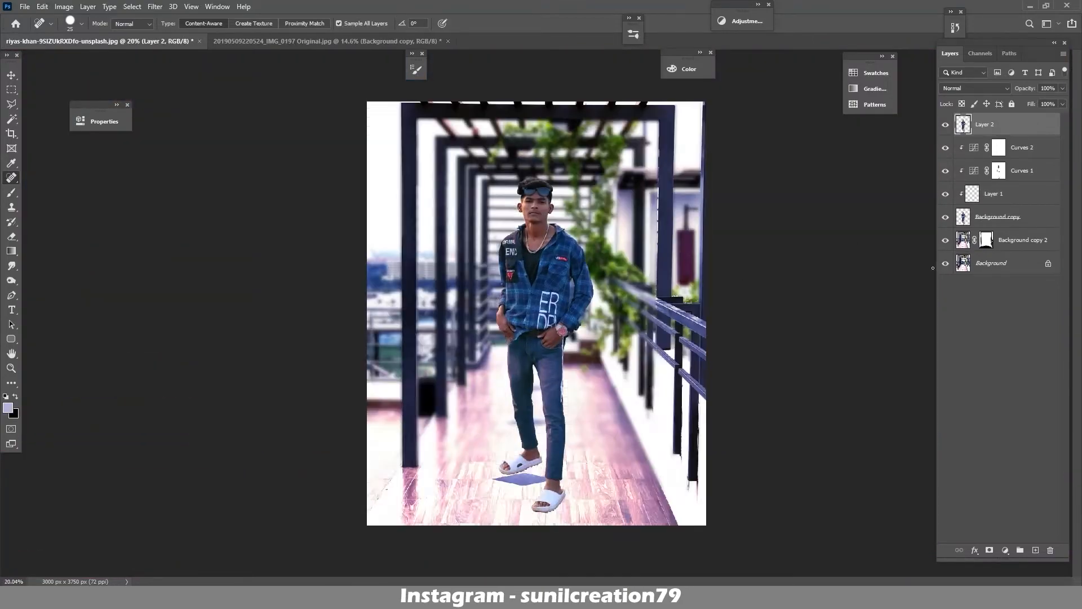
{"action": "left_click", "coordinate": [1036, 270]}
{"action": "left_click", "coordinate": [1021, 149]}
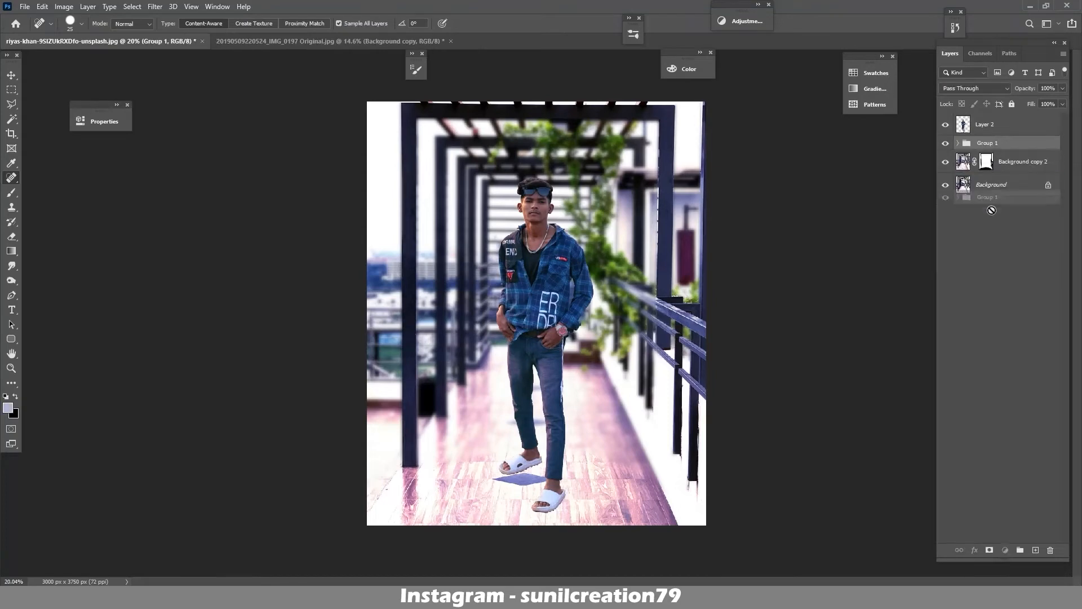
{"action": "left_click", "coordinate": [945, 184]}
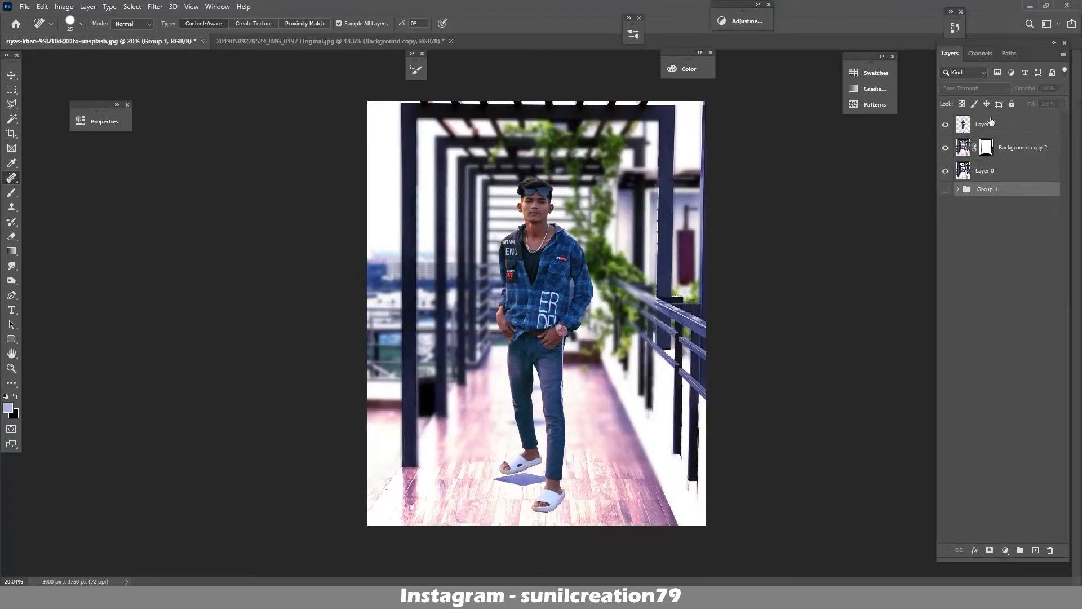
{"action": "left_click", "coordinate": [991, 123]}
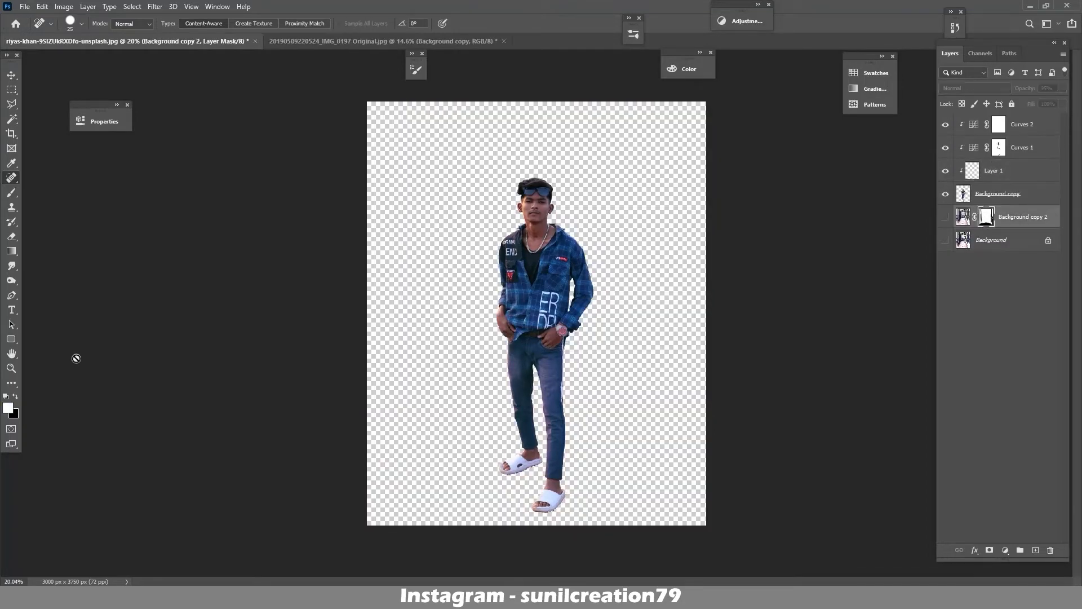
Show both background layers again and paint black on the blur mask across the foreground floor with a 1200 px brush
{"action": "key", "text": "b"}
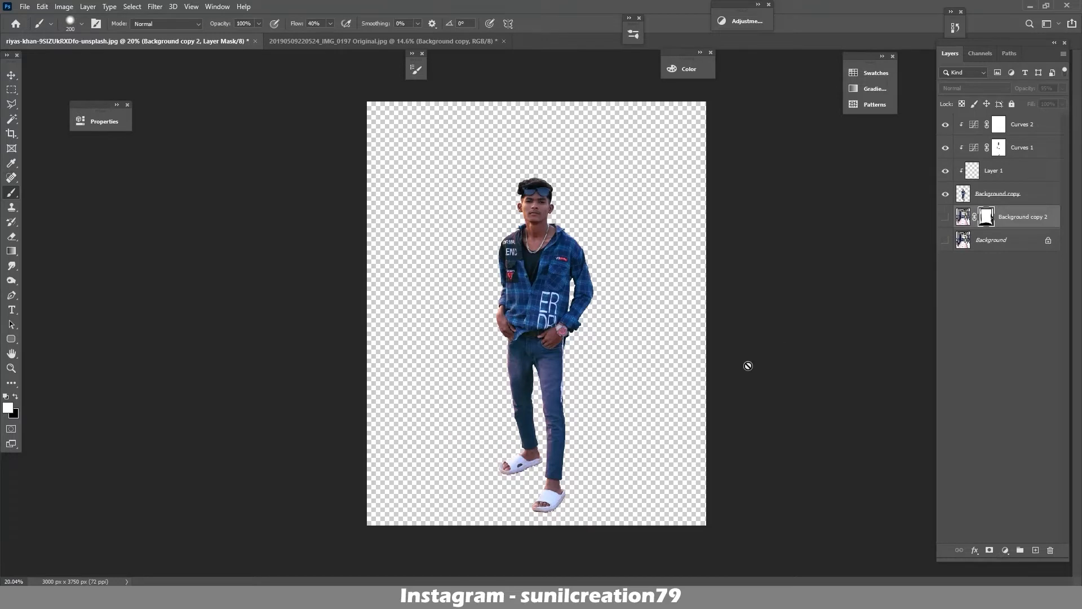
{"action": "left_click_drag", "start_coordinate": [945, 217], "coordinate": [945, 241]}
{"action": "key", "text": "bracketright"}
{"action": "key", "text": "bracketright"}
{"action": "key", "text": "bracketright"}
{"action": "key", "text": "bracketright"}
{"action": "key", "text": "bracketright"}
{"action": "key", "text": "bracketright"}
{"action": "key", "text": "bracketright"}
{"action": "key", "text": "bracketright"}
{"action": "key", "text": "bracketright"}
{"action": "key", "text": "bracketright"}
{"action": "key", "text": "bracketright"}
{"action": "key", "text": "bracketright"}
{"action": "key", "text": "bracketleft"}
{"action": "key", "text": "x"}
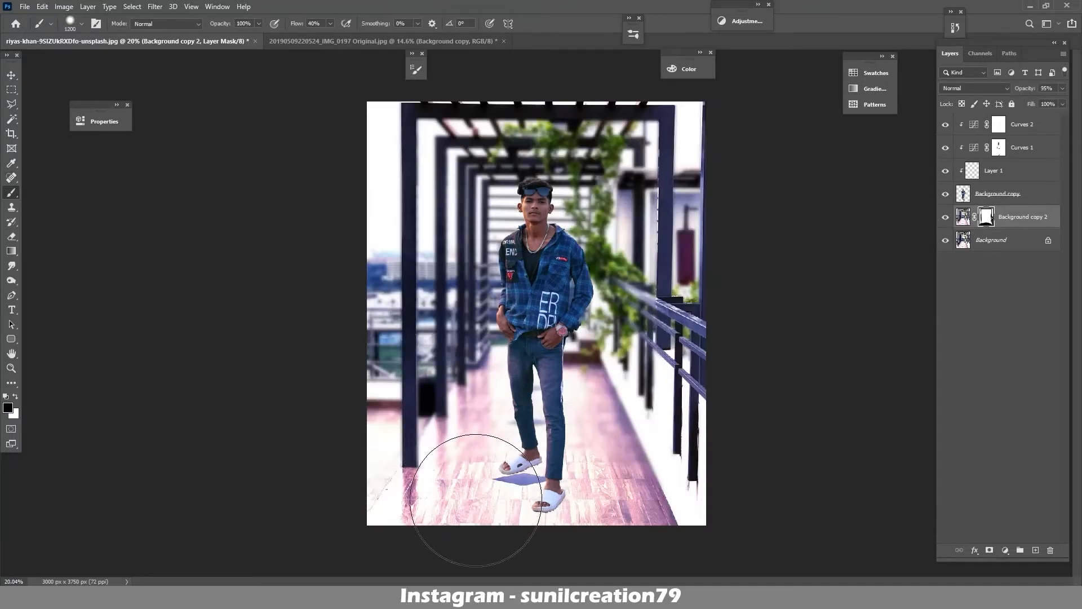
{"action": "mouse_move", "coordinate": [475, 500]}
{"action": "left_mouse_down"}
{"action": "mouse_move", "coordinate": [403, 504]}
{"action": "mouse_move", "coordinate": [568, 501]}
{"action": "mouse_move", "coordinate": [639, 513]}
{"action": "mouse_move", "coordinate": [415, 508]}
{"action": "mouse_move", "coordinate": [717, 515]}
{"action": "left_mouse_up"}
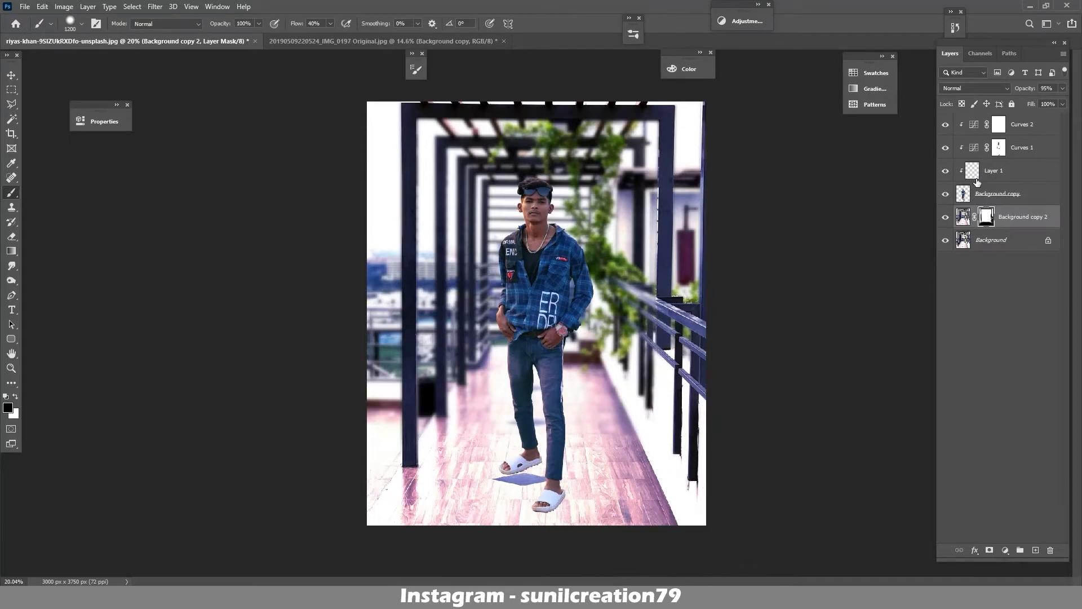
Outline the narrow strip along the inner edge of the front right pergola pillar with the Polygonal Lasso
{"action": "scroll", "coordinate": [665, 206], "scroll_direction": "up", "scroll_amount": 3}
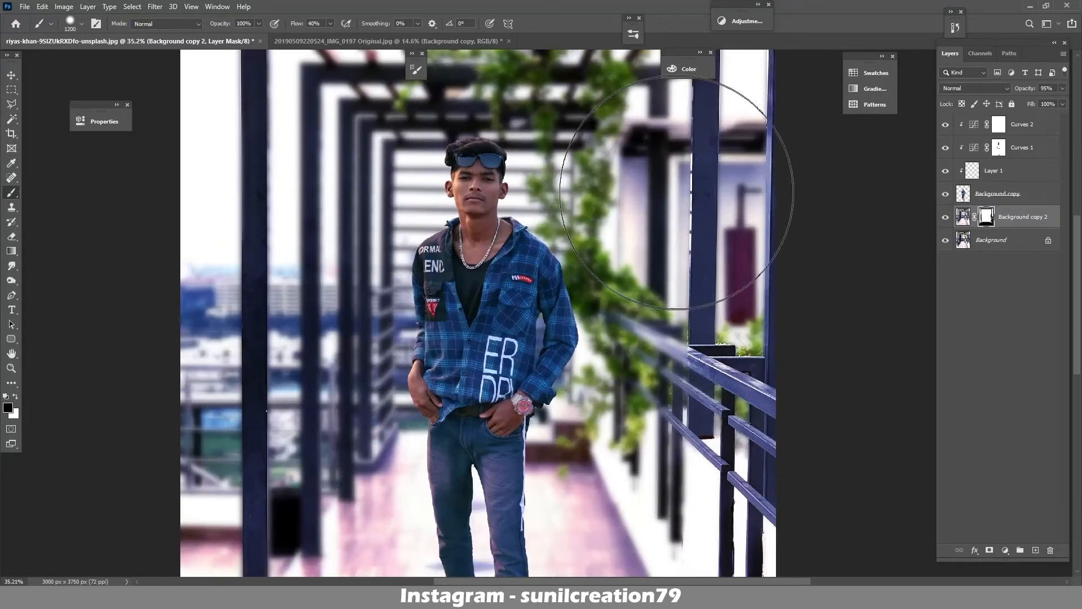
{"action": "left_click_drag", "start_coordinate": [686, 272], "coordinate": [561, 371]}
{"action": "key", "text": "l"}
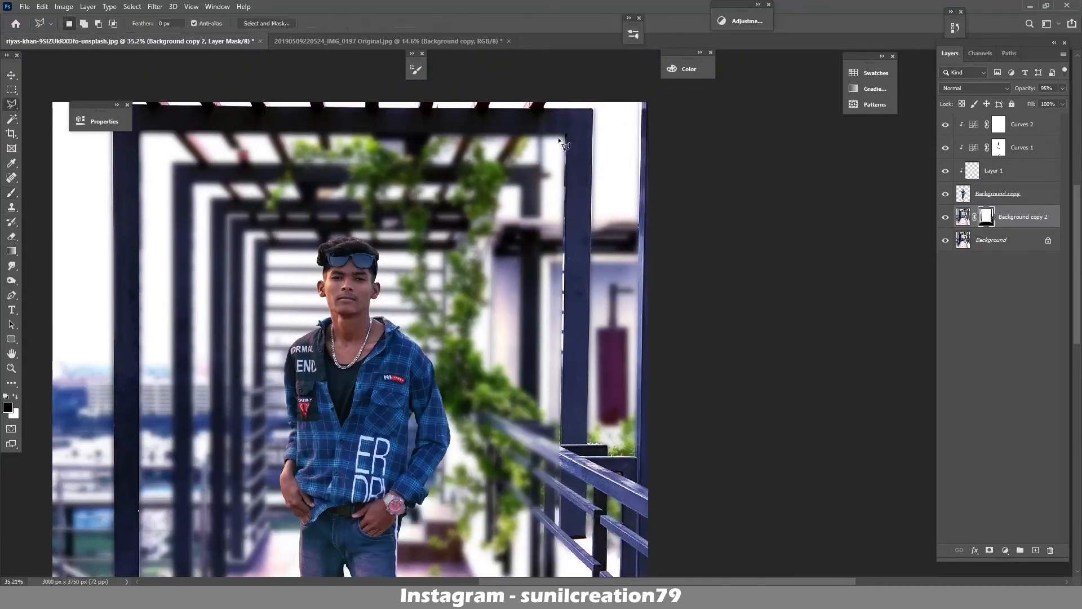
{"action": "left_click", "coordinate": [567, 132]}
{"action": "key", "text": "b"}
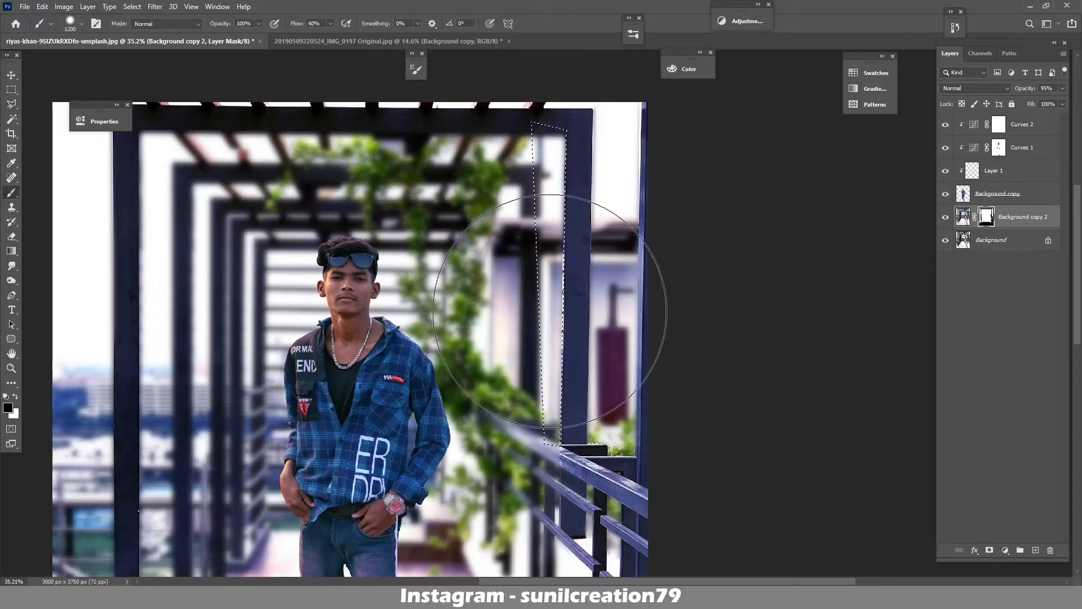
Select the triangular area along the front right pillar's inner edge with the Polygonal Lasso and paint white there on the blur mask
{"action": "key", "text": "ctrl+d"}
{"action": "key", "text": "bracketleft"}
{"action": "key", "text": "bracketleft"}
{"action": "key", "text": "x"}
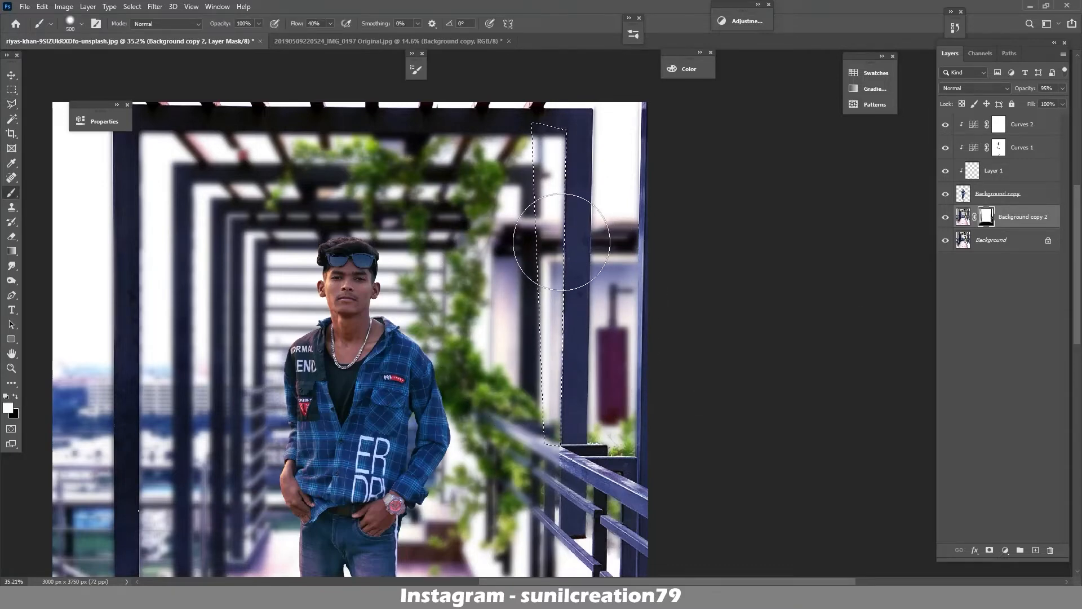
{"action": "key", "text": "l"}
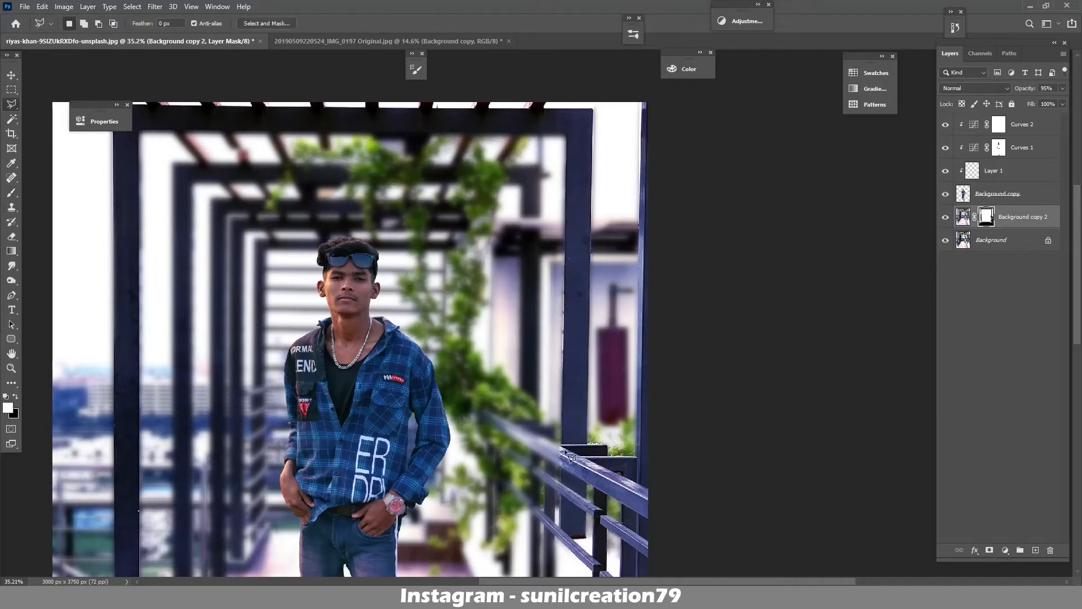
{"action": "left_click", "coordinate": [563, 446]}
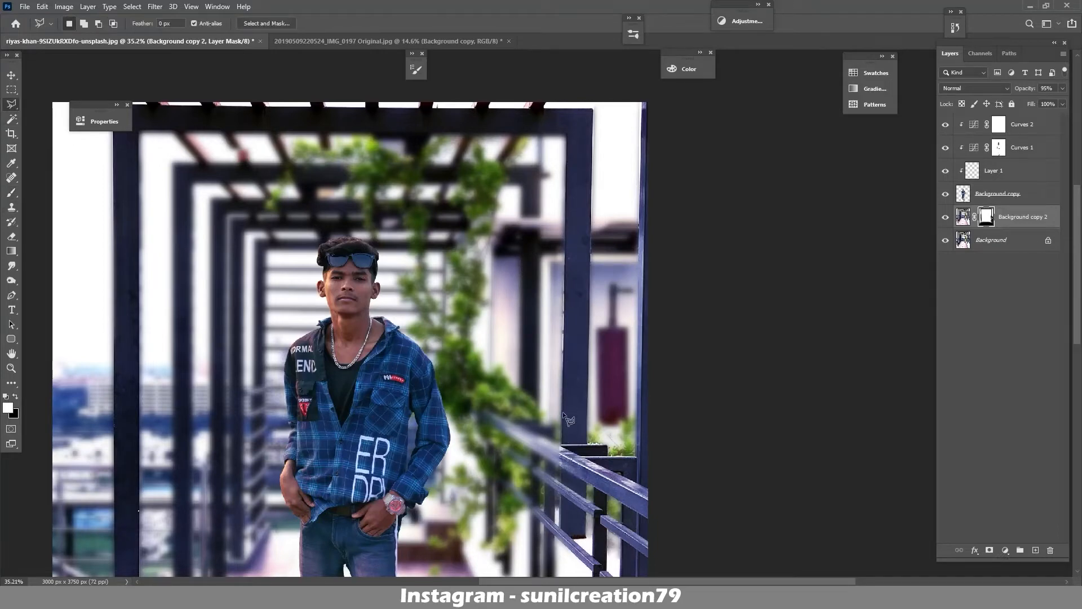
{"action": "left_click", "coordinate": [568, 160]}
{"action": "left_click", "coordinate": [568, 125]}
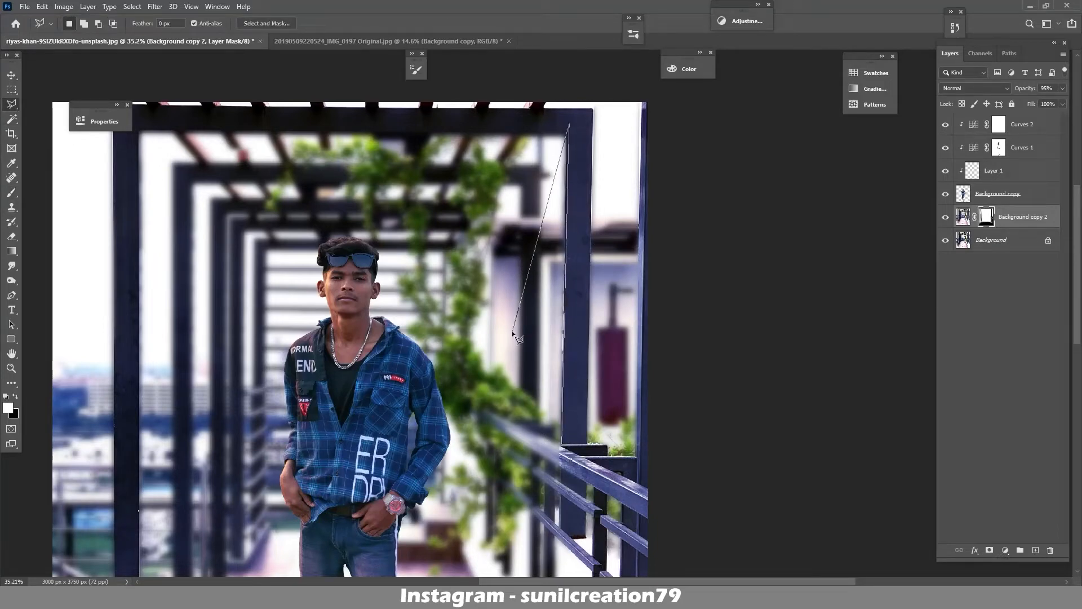
{"action": "left_click", "coordinate": [488, 445]}
{"action": "left_click", "coordinate": [563, 446]}
{"action": "key", "text": "b"}
{"action": "left_click_drag", "start_coordinate": [539, 403], "coordinate": [537, 406]}
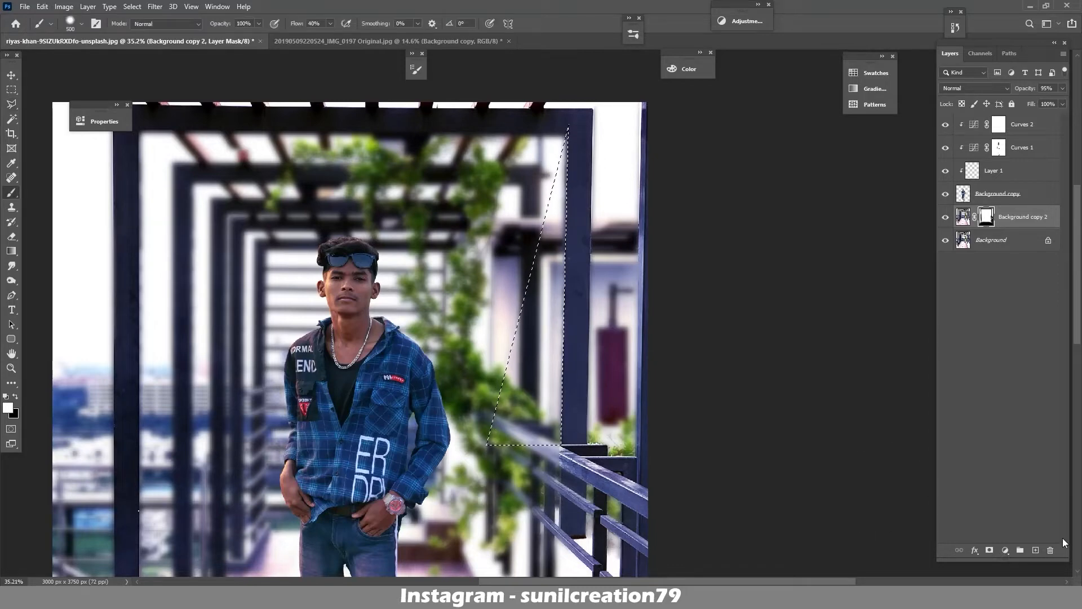
{"action": "key", "text": "ctrl+d"}
Try to paint black on the blur mask across the right railing with a 600 px brush
{"action": "key", "text": "bracketleft"}
{"action": "key", "text": "bracketleft"}
{"action": "key", "text": "bracketleft"}
{"action": "key", "text": "bracketleft"}
{"action": "key", "text": "bracketleft"}
{"action": "key", "text": "bracketleft"}
{"action": "key", "text": "bracketleft"}
{"action": "key", "text": "bracketleft"}
{"action": "key", "text": "bracketleft"}
{"action": "key", "text": "bracketleft"}
{"action": "key", "text": "bracketleft"}
{"action": "key", "text": "bracketleft"}
{"action": "key", "text": "bracketleft"}
{"action": "key", "text": "bracketleft"}
{"action": "key", "text": "bracketright"}
{"action": "key", "text": "bracketright"}
{"action": "key", "text": "bracketright"}
{"action": "key", "text": "bracketright"}
{"action": "key", "text": "bracketright"}
{"action": "key", "text": "bracketright"}
{"action": "key", "text": "bracketright"}
{"action": "key", "text": "bracketright"}
{"action": "key", "text": "bracketright"}
{"action": "key", "text": "bracketright"}
{"action": "key", "text": "x"}
{"action": "key", "text": "bracketright"}
{"action": "key", "text": "bracketright"}
{"action": "key", "text": "bracketright"}
{"action": "key", "text": "bracketright"}
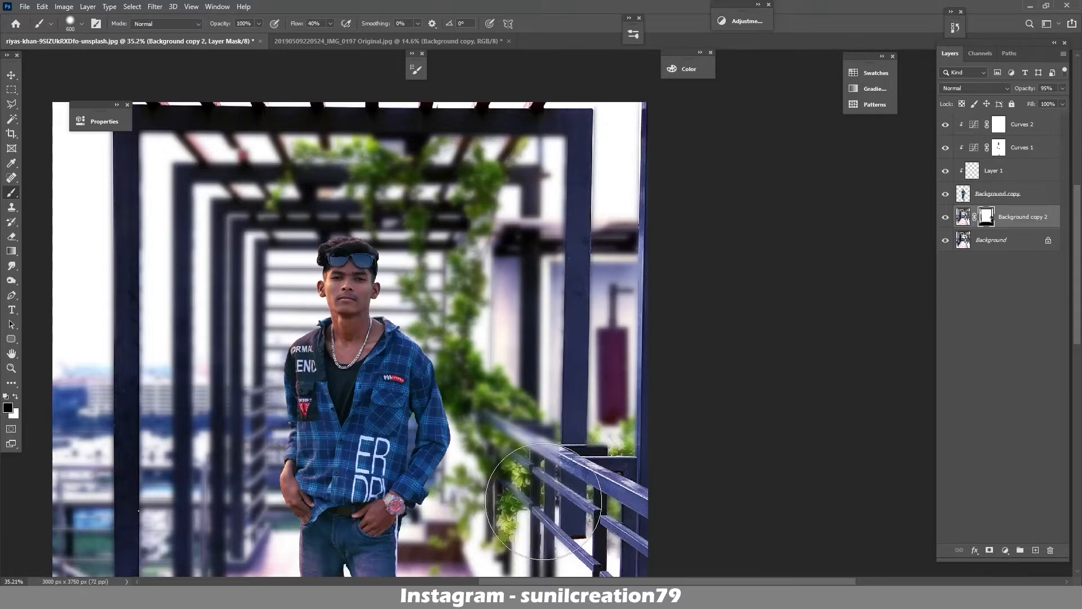
Blend the near railing's blur transition on the mask with a black brush at 10% flow, reducing its size to 90 px
{"action": "key", "text": "bracketleft"}
{"action": "key", "text": "bracketleft"}
{"action": "key", "text": "bracketleft"}
{"action": "key", "text": "bracketleft"}
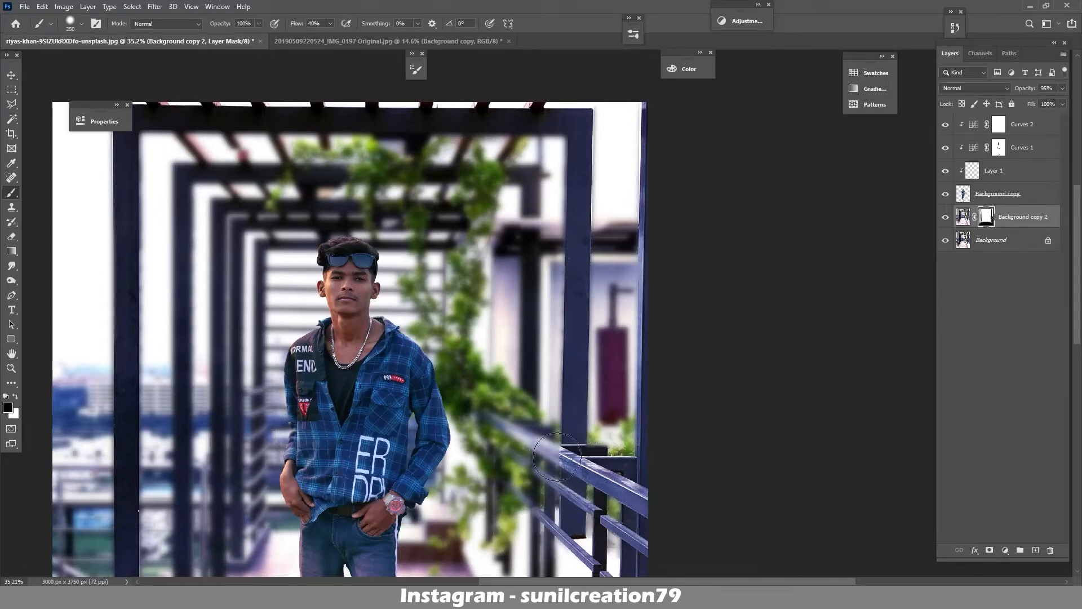
{"action": "type", "text": "10"}
{"action": "key", "text": "Return"}
{"action": "key", "text": "bracketleft"}
{"action": "key", "text": "bracketleft"}
{"action": "key", "text": "bracketleft"}
{"action": "key", "text": "bracketleft"}
{"action": "key", "text": "bracketleft"}
{"action": "scroll", "coordinate": [441, 424], "scroll_direction": "down", "scroll_amount": 4}
{"action": "scroll", "coordinate": [606, 371], "scroll_direction": "up", "scroll_amount": 3}
{"action": "scroll", "coordinate": [624, 212], "scroll_direction": "down", "scroll_amount": 2}
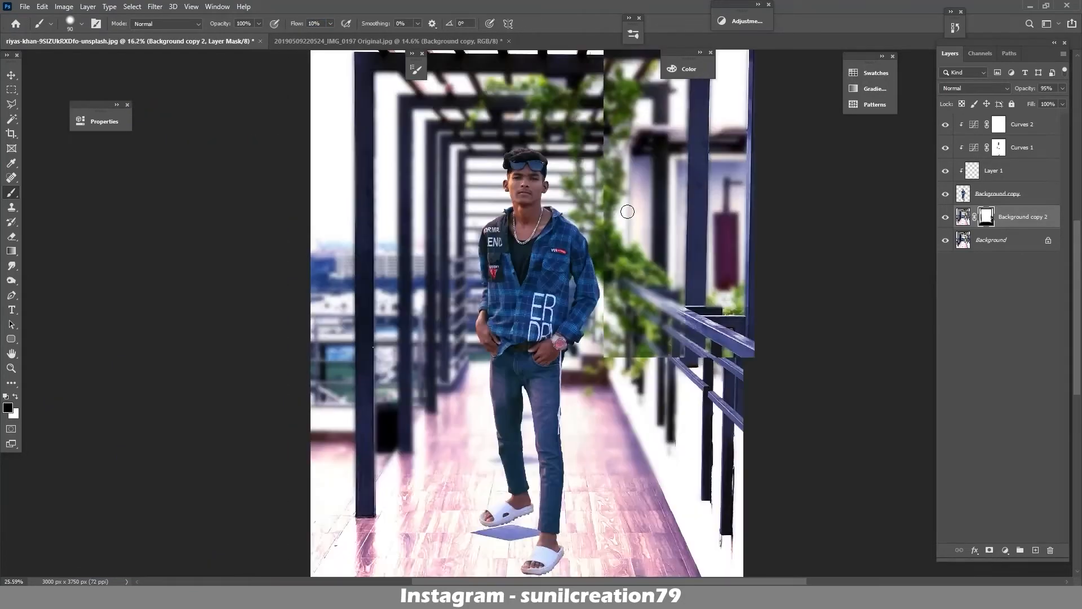
{"action": "scroll", "coordinate": [614, 181], "scroll_direction": "down", "scroll_amount": 2}
{"action": "scroll", "coordinate": [620, 183], "scroll_direction": "up", "scroll_amount": 3}
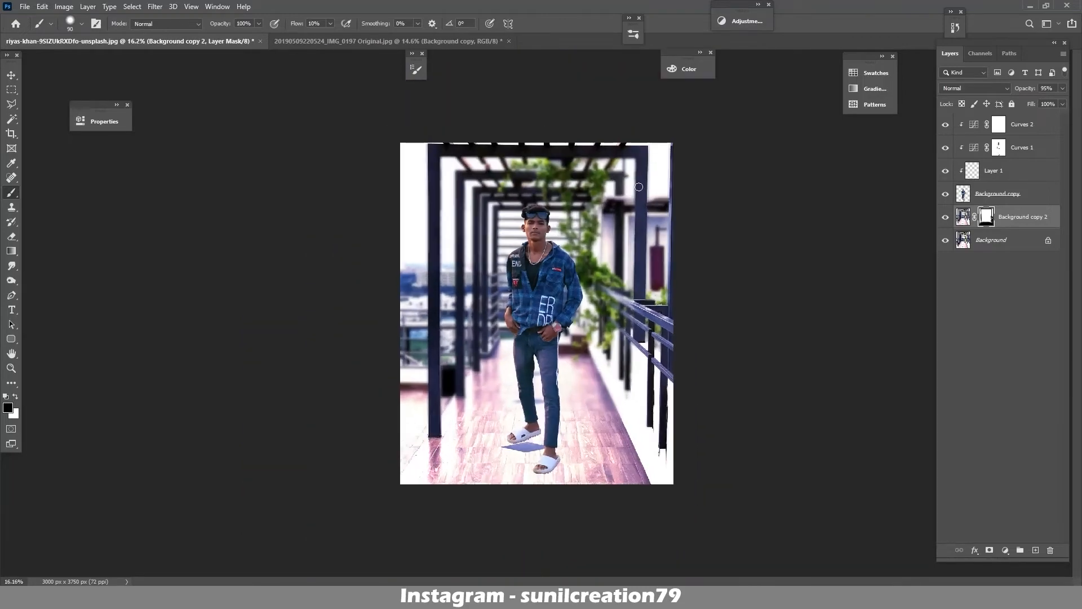
{"action": "scroll", "coordinate": [639, 188], "scroll_direction": "down", "scroll_amount": 1}
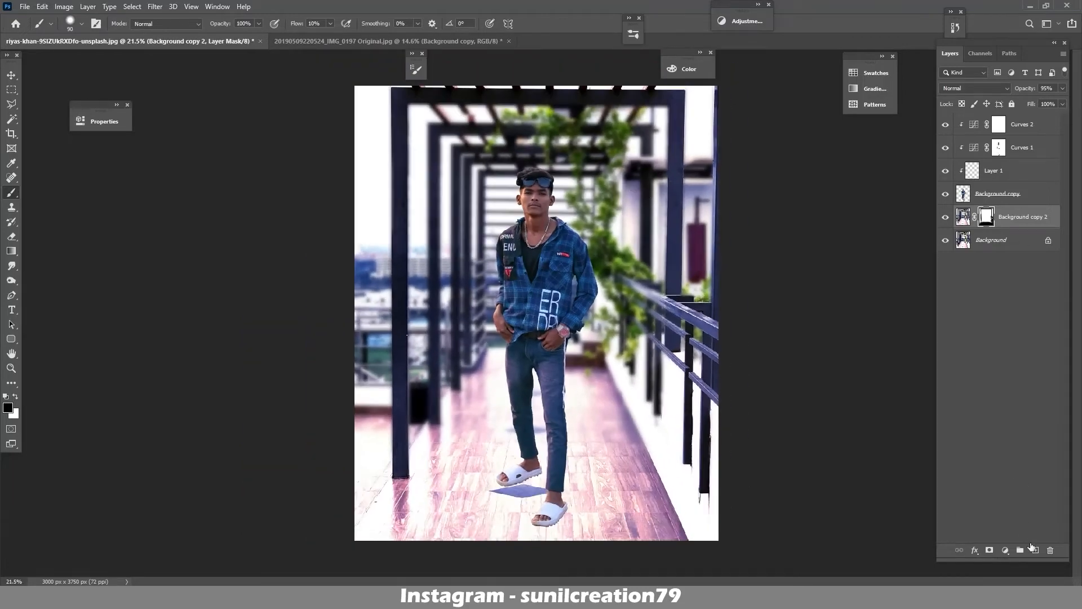
Add a new layer directly beneath the cut-out man and flatten the brush tip to 29% roundness
{"action": "left_click", "coordinate": [1035, 550]}
{"action": "left_click", "coordinate": [94, 27]}
{"action": "left_click_drag", "start_coordinate": [606, 179], "coordinate": [606, 189]}
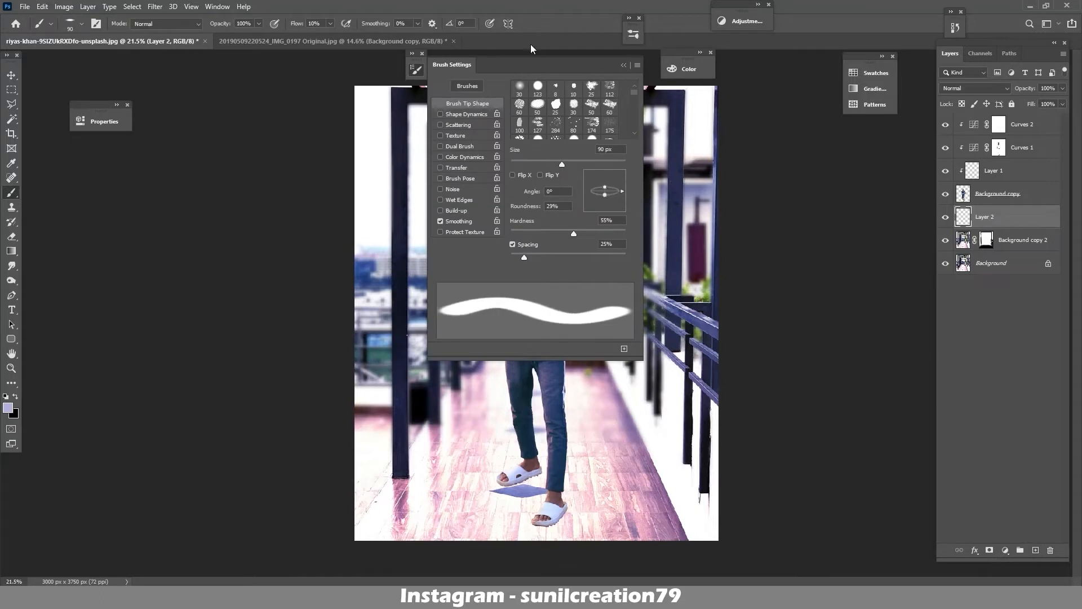
{"action": "left_click", "coordinate": [530, 44]}
{"action": "key", "text": "ctrl+space"}
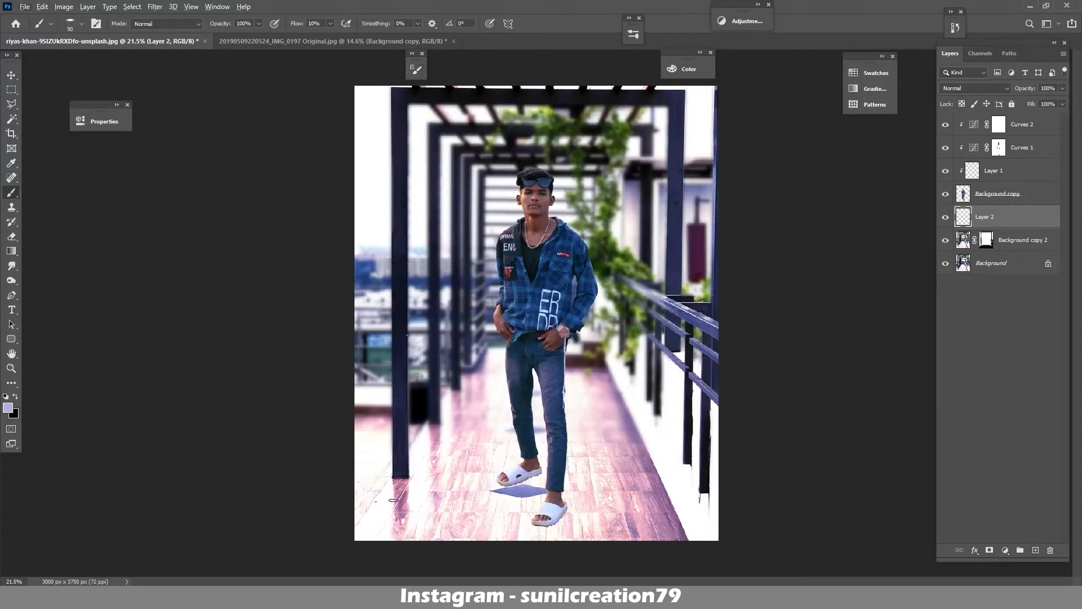
Sample a floor colour, darken it to a deep purple and paint contact shadows beneath both slippers on the new layer
{"action": "left_click", "coordinate": [400, 531], "text": "alt"}
{"action": "key", "text": "F6"}
{"action": "left_click", "coordinate": [556, 158]}
{"action": "key", "text": "F6"}
{"action": "key", "text": "e"}
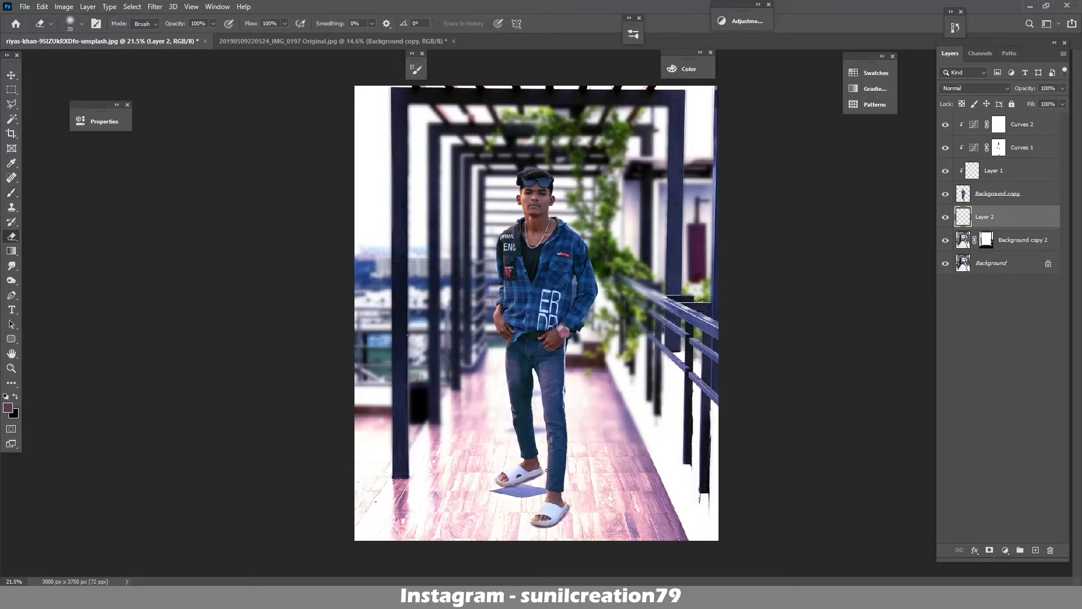
{"action": "left_click", "coordinate": [948, 217]}
{"action": "left_click", "coordinate": [947, 218]}
Darken the slipper shadow layer with a Hue/Saturation adjustment, lowering its lightness to -31
{"action": "left_click", "coordinate": [64, 6]}
{"action": "mouse_move", "coordinate": [84, 37]}
{"action": "left_click", "coordinate": [214, 94]}
{"action": "left_click_drag", "start_coordinate": [564, 153], "coordinate": [204, 127]}
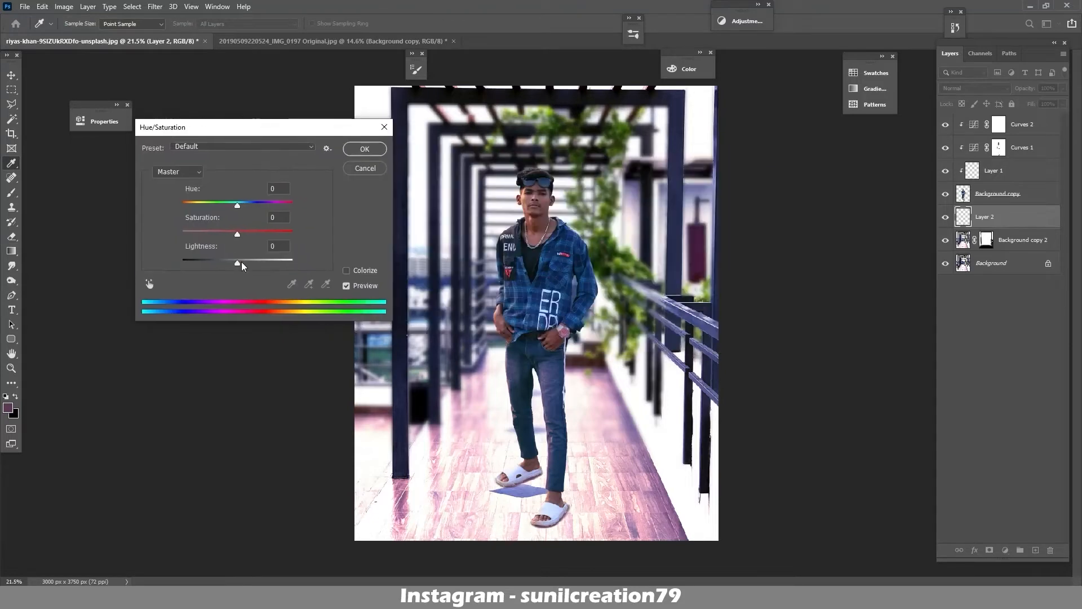
{"action": "mouse_move", "coordinate": [237, 262]}
{"action": "left_mouse_down"}
{"action": "mouse_move", "coordinate": [208, 265]}
{"action": "mouse_move", "coordinate": [221, 263]}
{"action": "left_mouse_up"}
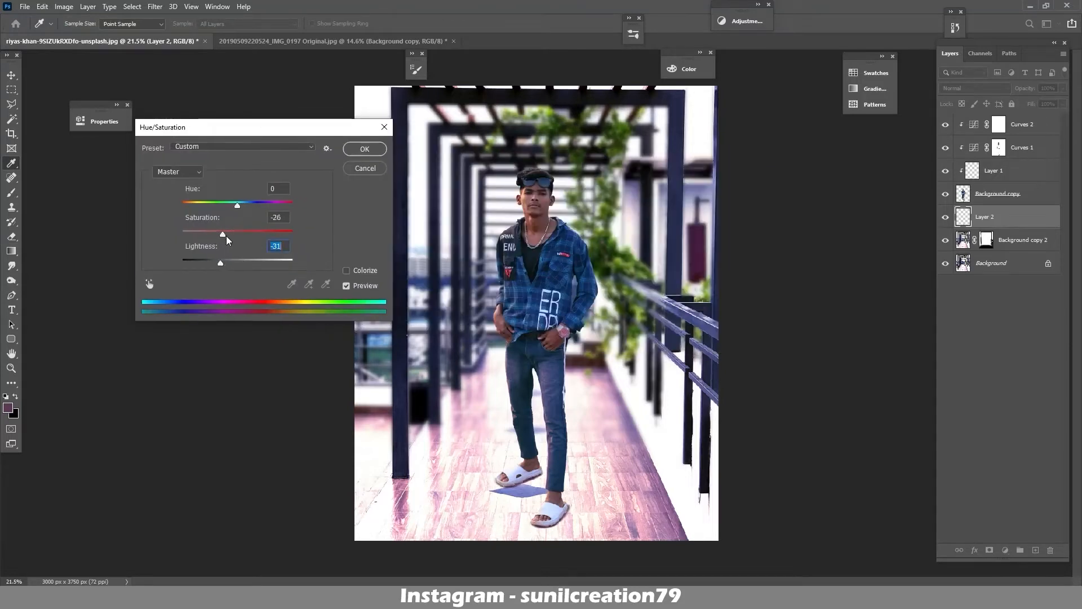
{"action": "left_click", "coordinate": [238, 233]}
{"action": "left_click", "coordinate": [363, 150]}
Soften the slipper shadow layer with a Gaussian Blur of 8.5 pixels radius
{"action": "left_click", "coordinate": [155, 7]}
{"action": "mouse_move", "coordinate": [169, 134]}
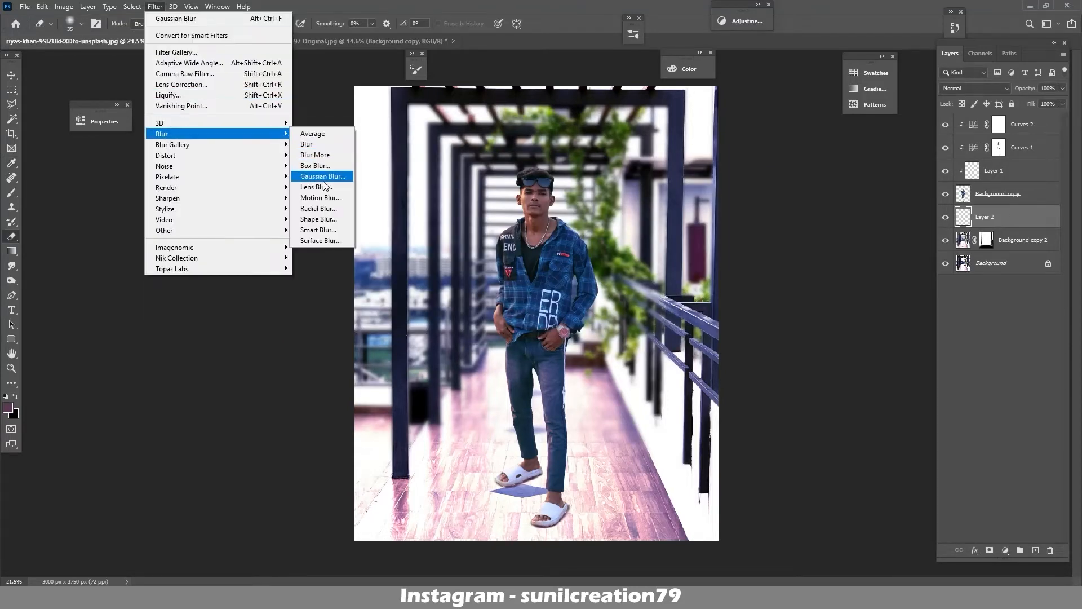
{"action": "left_click", "coordinate": [316, 184]}
{"action": "left_click_drag", "start_coordinate": [120, 384], "coordinate": [145, 389]}
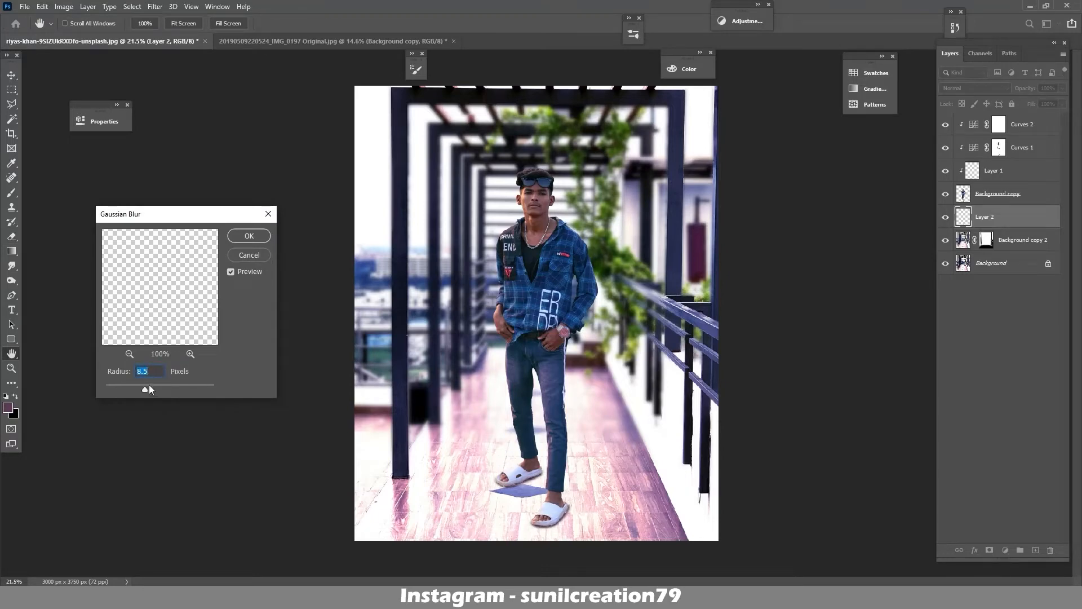
{"action": "key", "text": "Return"}
Set the slipper shadow layer's opacity to 82% and compare the feet with the shadow hidden and shown
{"action": "key", "text": "e"}
{"action": "left_click_drag", "start_coordinate": [1030, 89], "coordinate": [1028, 89]}
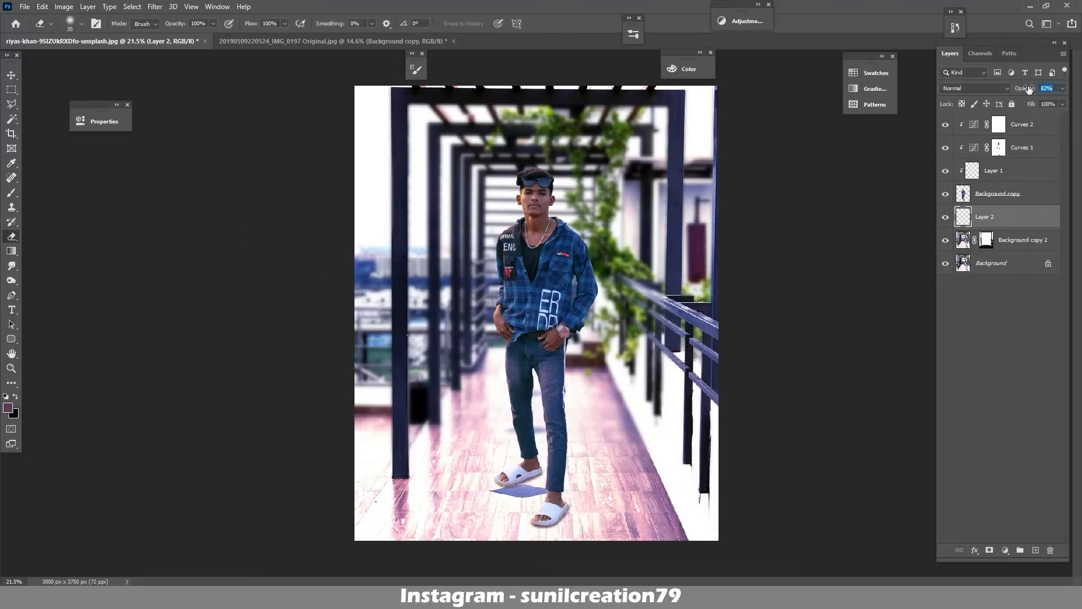
{"action": "left_click", "coordinate": [946, 220]}
{"action": "left_click", "coordinate": [945, 219]}
{"action": "key", "text": "ctrl+space"}
{"action": "left_click_drag", "start_coordinate": [515, 486], "coordinate": [556, 432]}
{"action": "scroll", "coordinate": [530, 426], "scroll_direction": "down", "scroll_amount": 10}
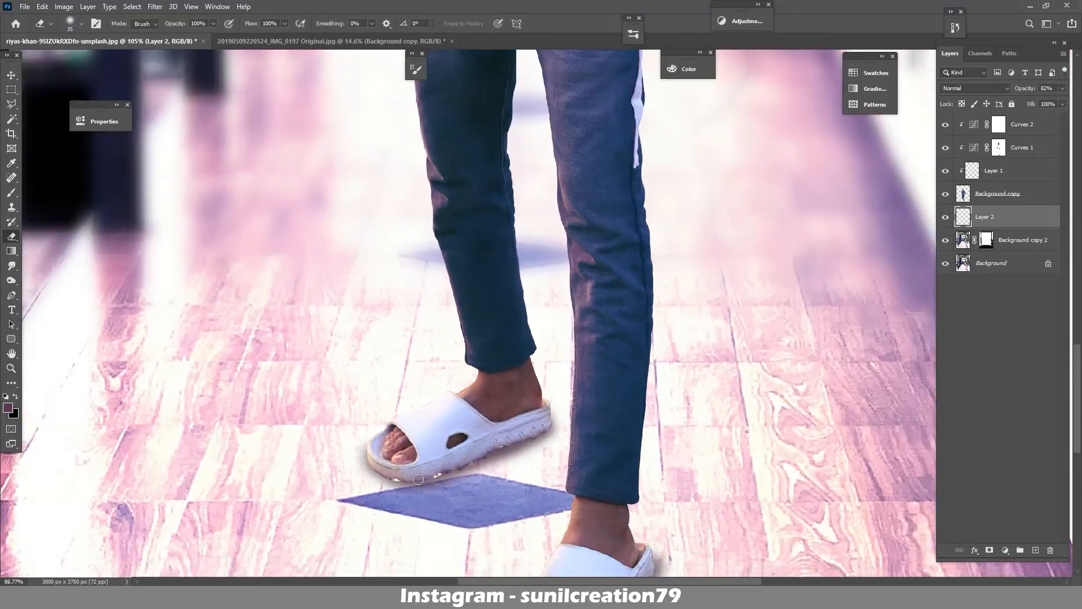
{"action": "scroll", "coordinate": [423, 492], "scroll_direction": "up", "scroll_amount": 10}
Add a clipped layer above Curves 2 and shade the raised slipper's sole in dark purple with a 50 px brush at 5% flow
{"action": "left_click", "coordinate": [997, 132]}
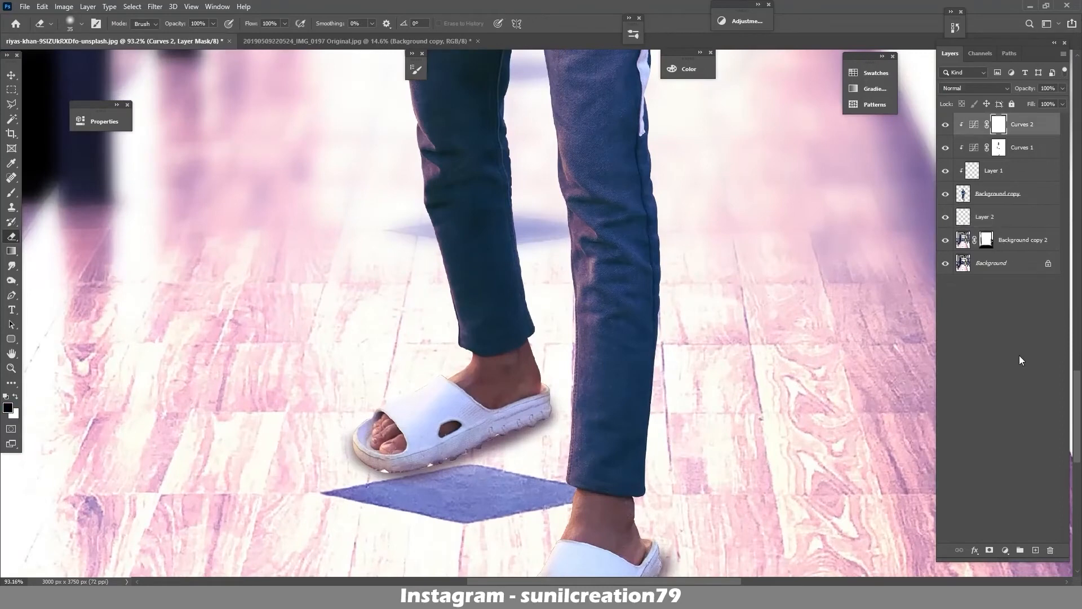
{"action": "left_click", "coordinate": [1036, 550]}
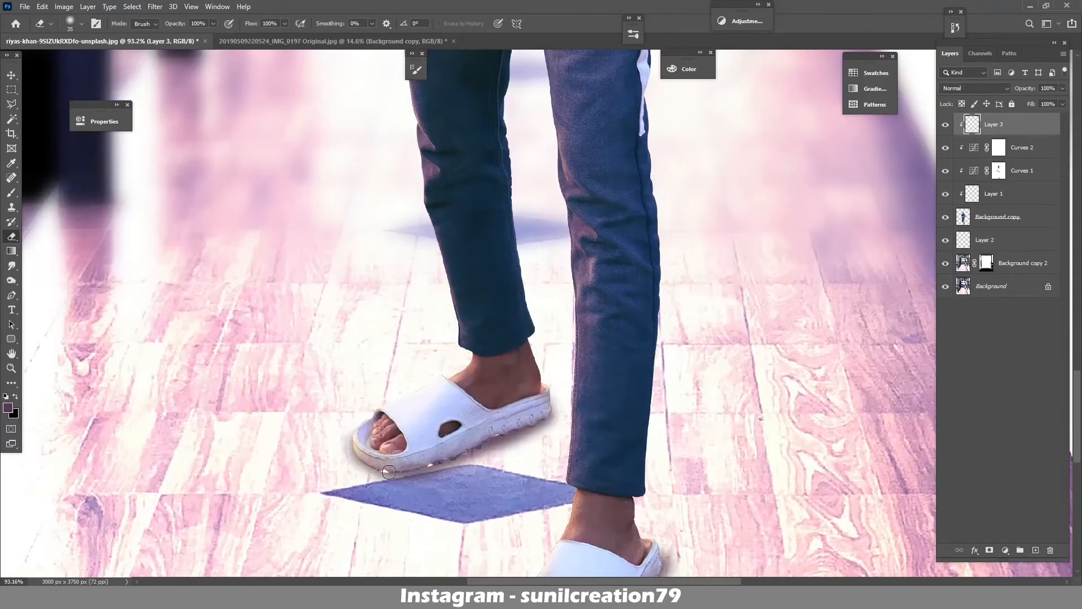
{"action": "key", "text": "b"}
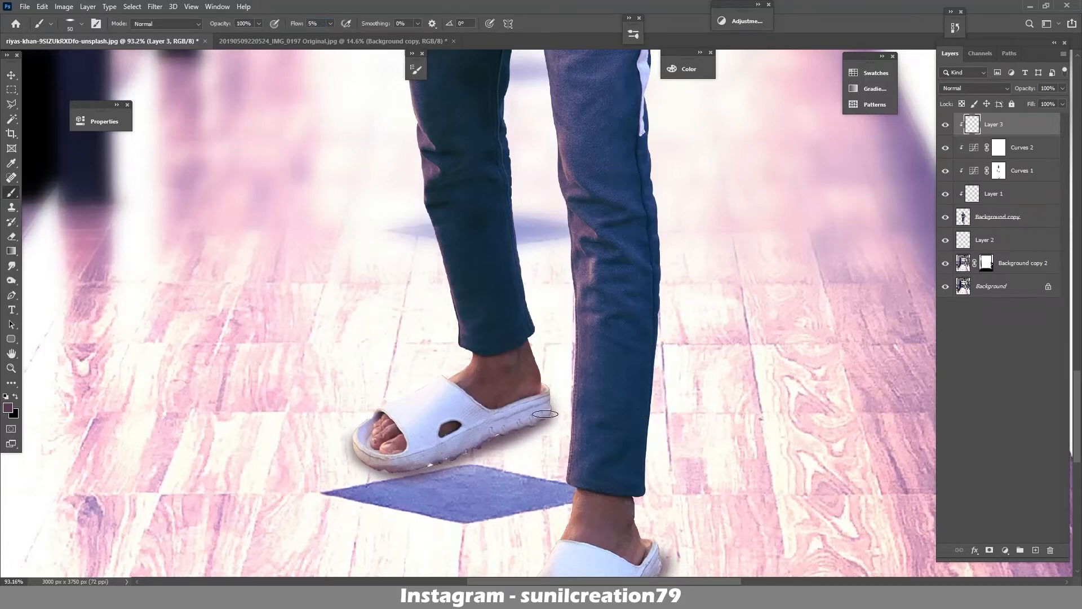
{"action": "mouse_move", "coordinate": [545, 414]}
{"action": "left_mouse_down"}
{"action": "mouse_move", "coordinate": [407, 471]}
{"action": "mouse_move", "coordinate": [552, 404]}
{"action": "mouse_move", "coordinate": [450, 461]}
{"action": "mouse_move", "coordinate": [400, 476]}
{"action": "mouse_move", "coordinate": [354, 453]}
{"action": "left_mouse_up"}
Shade the sole edge of the standing foot's slipper on the clipped layer with a smaller brush
{"action": "left_click_drag", "start_coordinate": [520, 444], "coordinate": [499, 259]}
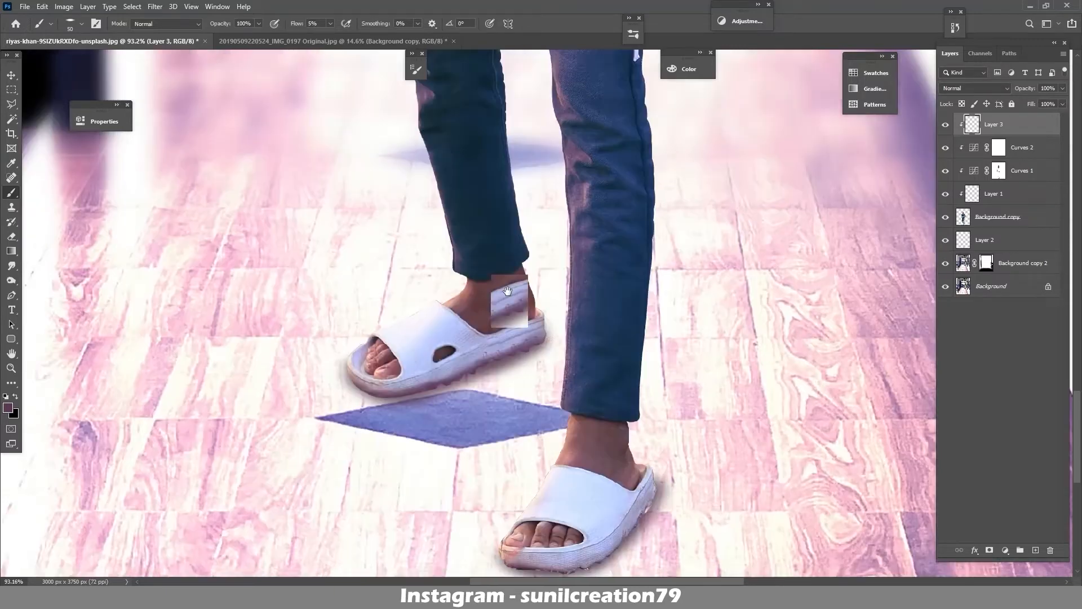
{"action": "key", "text": "["}
{"action": "key", "text": "["}
{"action": "key", "text": "["}
{"action": "mouse_move", "coordinate": [639, 413]}
{"action": "left_mouse_down"}
{"action": "mouse_move", "coordinate": [637, 389]}
{"action": "mouse_move", "coordinate": [626, 426]}
{"action": "mouse_move", "coordinate": [550, 467]}
{"action": "left_mouse_up"}
{"action": "mouse_move", "coordinate": [486, 440]}
{"action": "left_mouse_down"}
{"action": "mouse_move", "coordinate": [598, 453]}
{"action": "mouse_move", "coordinate": [618, 436]}
{"action": "left_mouse_up"}
Set the clipped sole shading layer to Multiply blending at 93% opacity
{"action": "left_click", "coordinate": [975, 88]}
{"action": "left_click", "coordinate": [959, 132]}
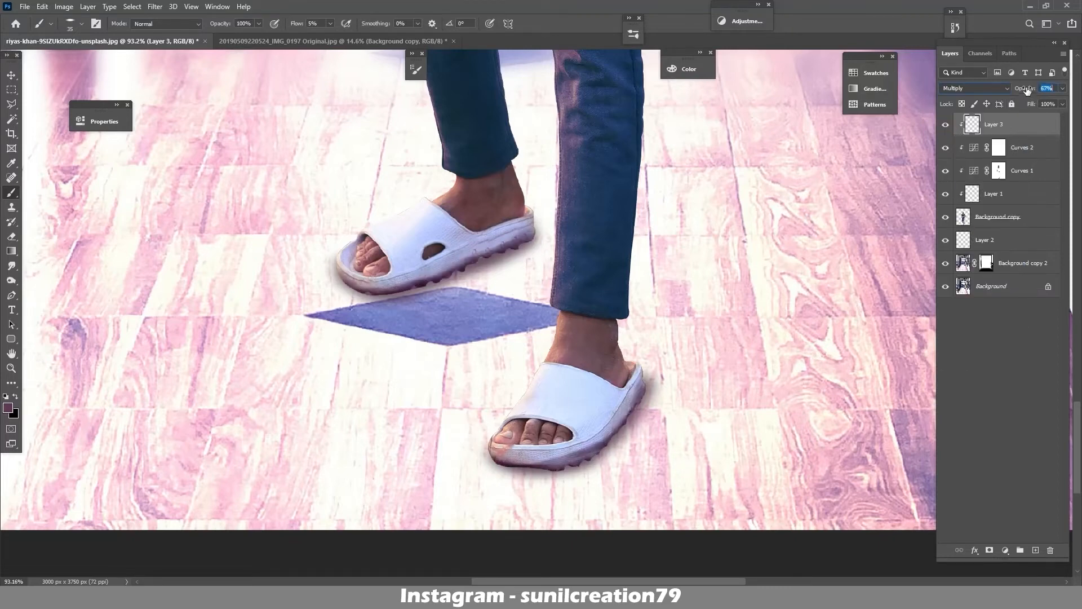
{"action": "type", "text": "93"}
{"action": "key", "text": "Return"}
Set the contact shadow layer beneath the man to Multiply and compare the floor with it hidden and shown
{"action": "left_click", "coordinate": [993, 247]}
{"action": "left_click", "coordinate": [974, 88]}
{"action": "left_click", "coordinate": [954, 137]}
{"action": "left_click", "coordinate": [946, 240]}
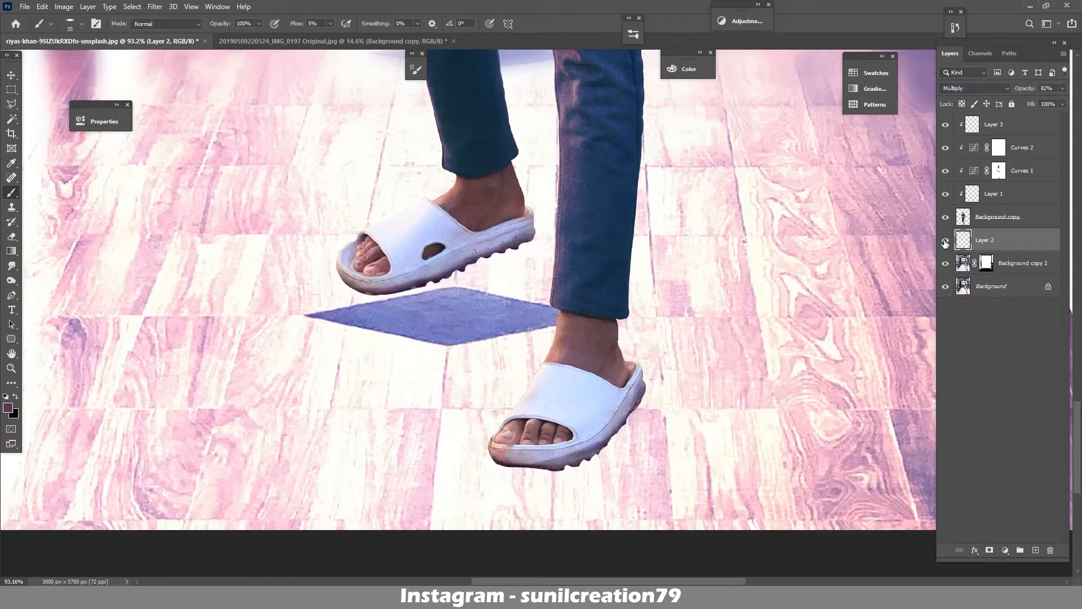
{"action": "left_click", "coordinate": [946, 240]}
Erase the excess contact shadow around the outer edges of both slippers
{"action": "key", "text": "e"}
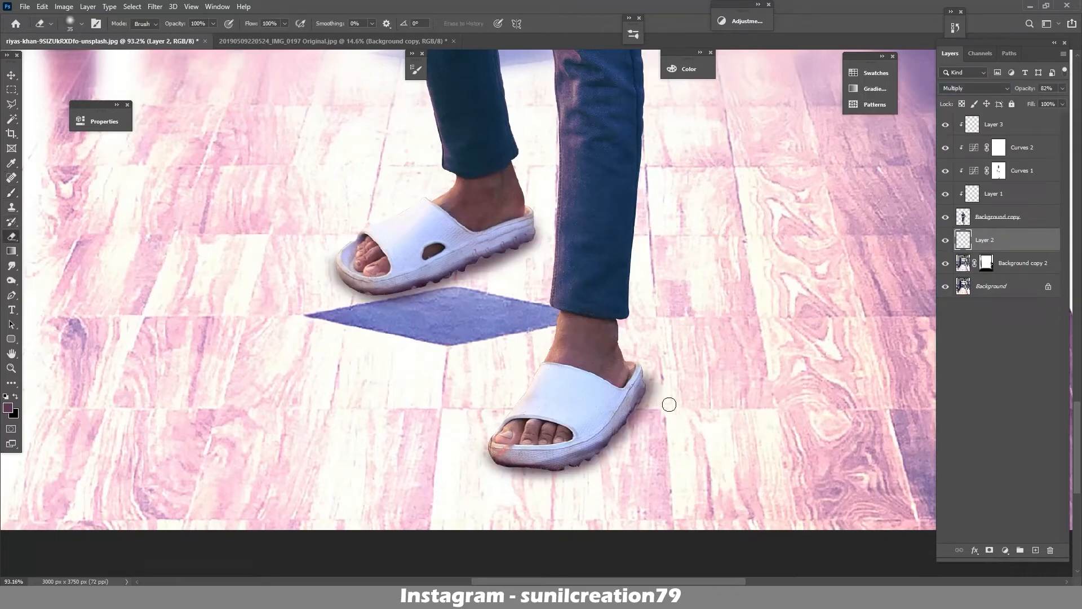
{"action": "left_click_drag", "start_coordinate": [648, 429], "coordinate": [565, 480]}
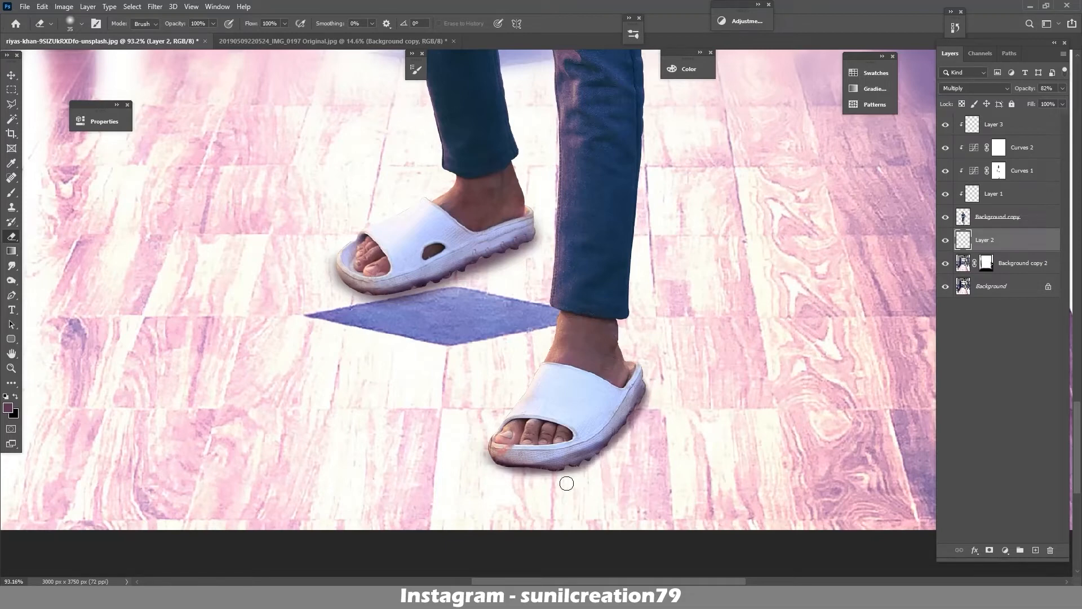
{"action": "mouse_move", "coordinate": [544, 256]}
{"action": "left_mouse_down"}
{"action": "mouse_move", "coordinate": [486, 284]}
{"action": "mouse_move", "coordinate": [365, 308]}
{"action": "left_mouse_up"}
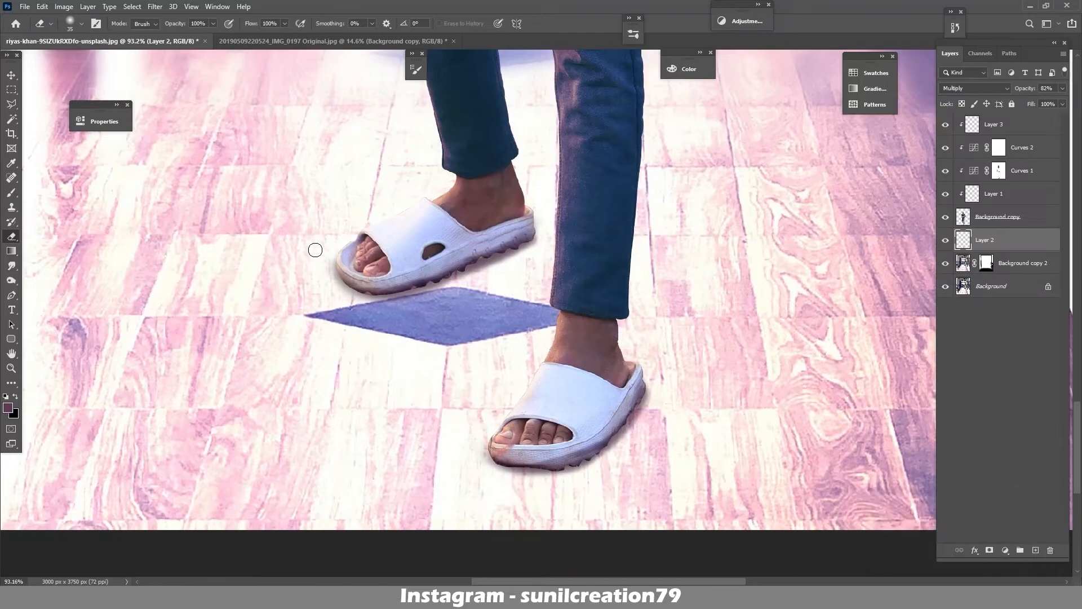
{"action": "key", "text": "ctrl+0"}
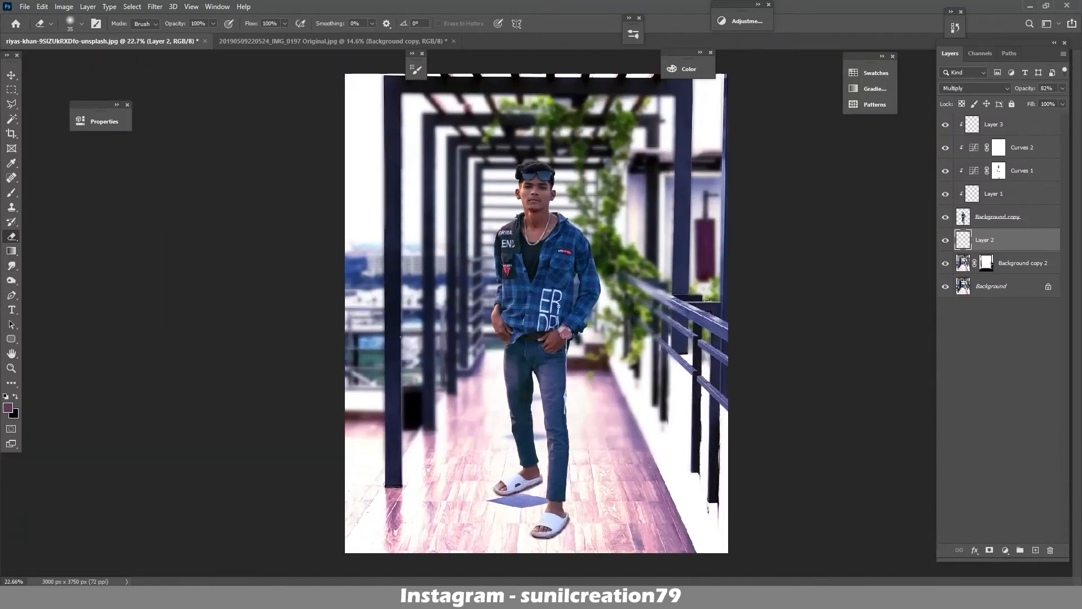
{"action": "scroll", "coordinate": [547, 192], "scroll_direction": "up", "scroll_amount": 1}
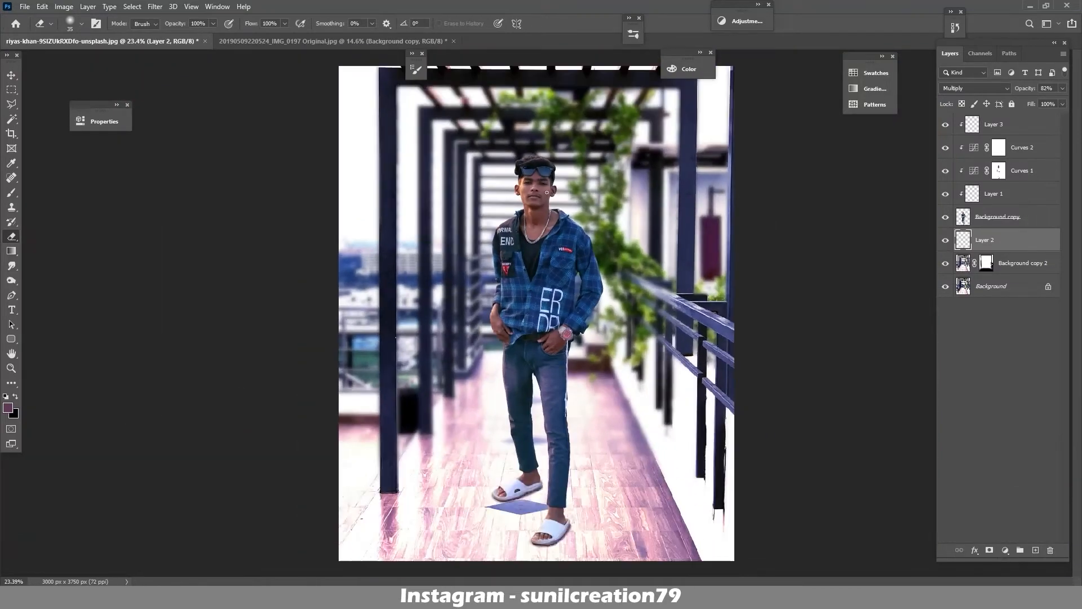
Hide both background layers, stamp the man's visible layers into one merged layer and group the original layers
{"action": "left_click", "coordinate": [982, 134]}
{"action": "left_click_drag", "start_coordinate": [945, 264], "coordinate": [945, 287]}
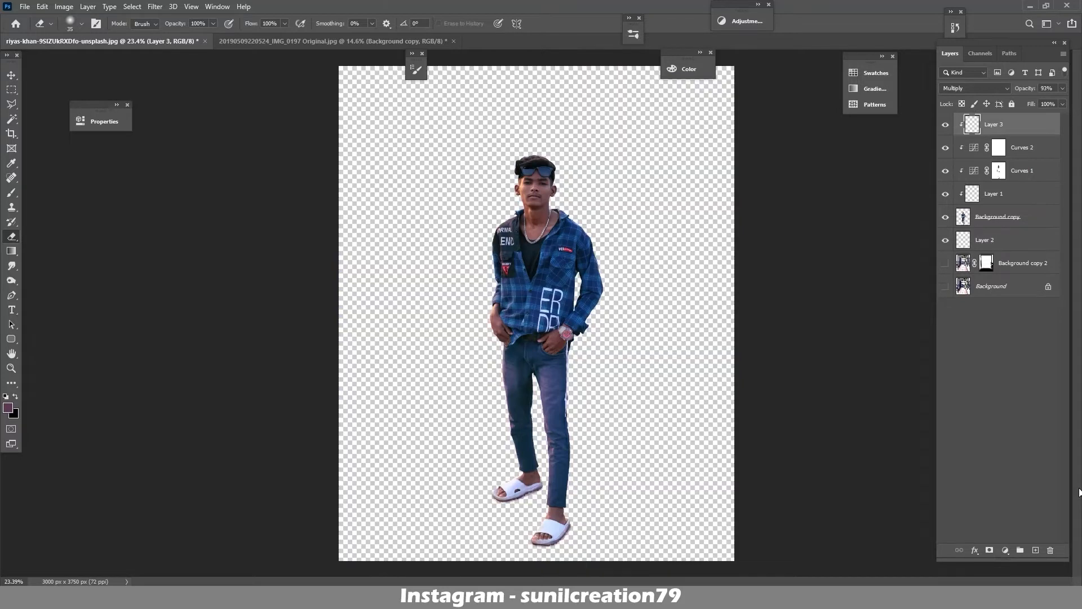
{"action": "key", "text": "ctrl+shift+alt+e"}
{"action": "key", "text": "ctrl+g"}
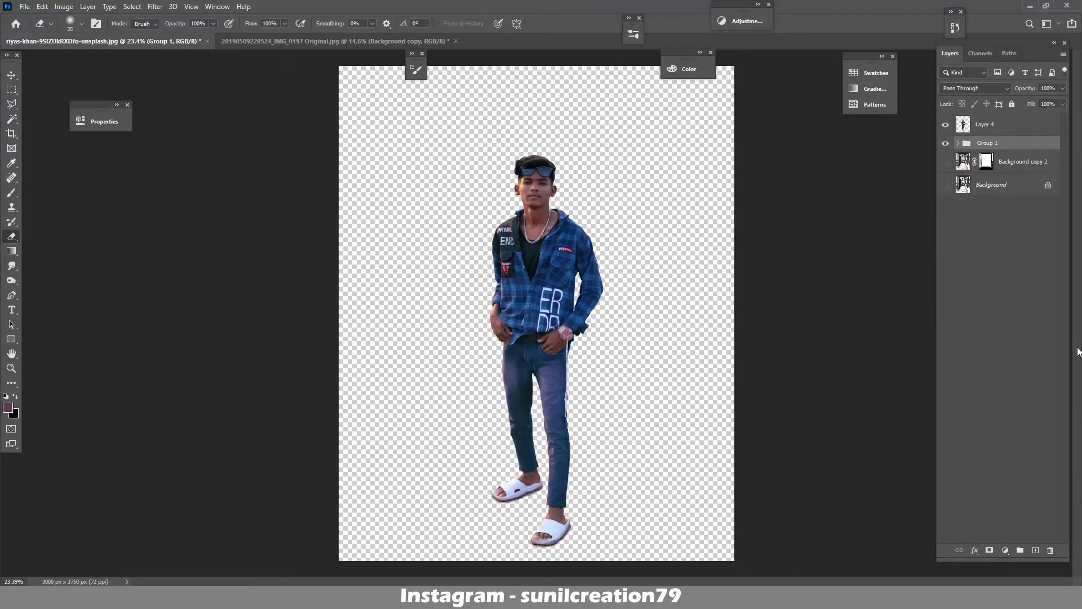
Unlock the Background layer, move the group of originals beneath it, show the backgrounds again and hide the group
{"action": "left_click_drag", "start_coordinate": [968, 181], "coordinate": [986, 212]}
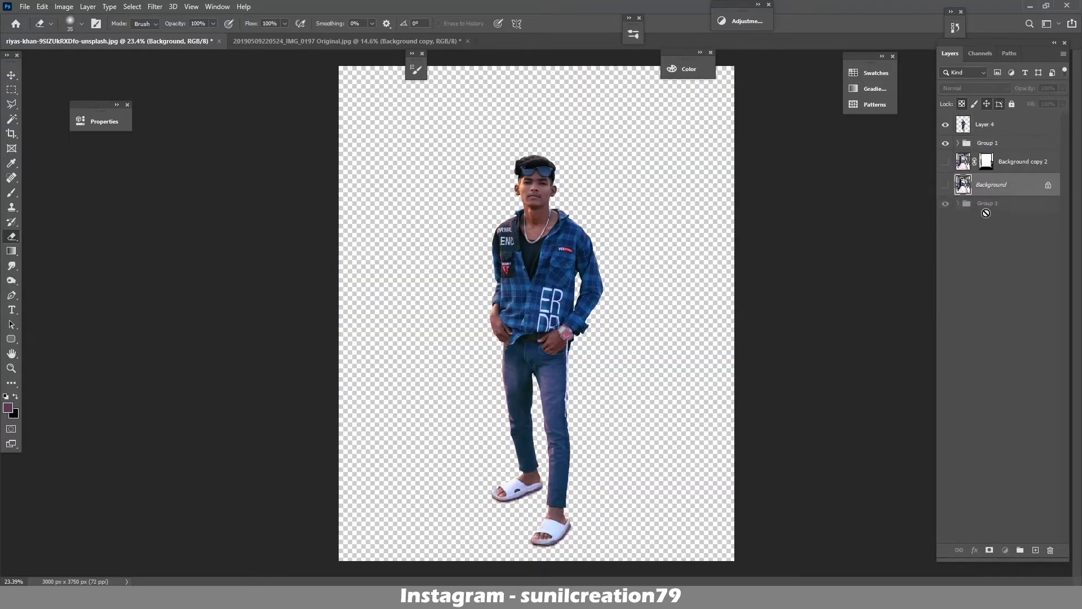
{"action": "left_click", "coordinate": [1049, 186]}
{"action": "left_click_drag", "start_coordinate": [990, 143], "coordinate": [990, 203]}
{"action": "left_click", "coordinate": [945, 148]}
{"action": "left_click", "coordinate": [987, 125]}
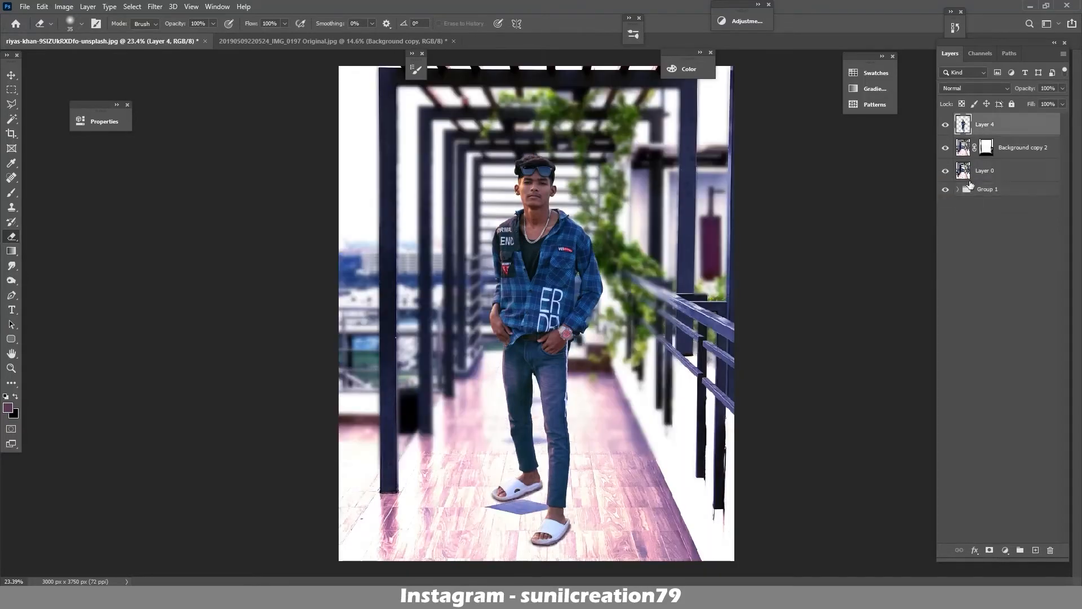
{"action": "left_click", "coordinate": [946, 189]}
Duplicate the merged man layer and clip the copy to it
{"action": "key", "text": "ctrl+j"}
{"action": "scroll", "coordinate": [577, 469], "scroll_direction": "up", "scroll_amount": 1}
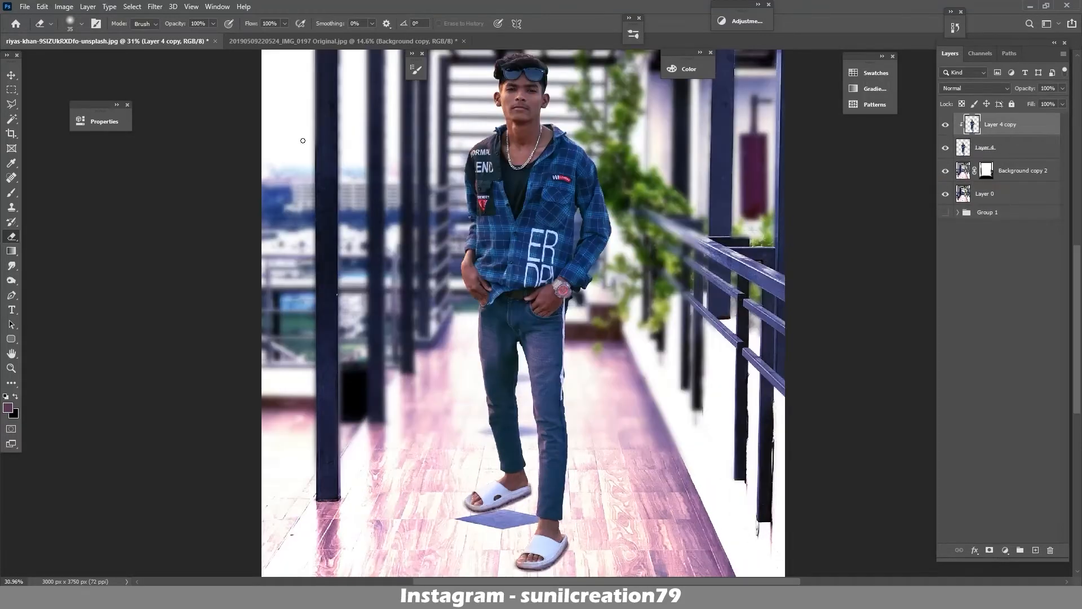
Raise the Oranges luminance to +36 on the clipped copy of the man with the Camera Raw Filter
{"action": "left_click", "coordinate": [155, 7]}
{"action": "left_click", "coordinate": [206, 72]}
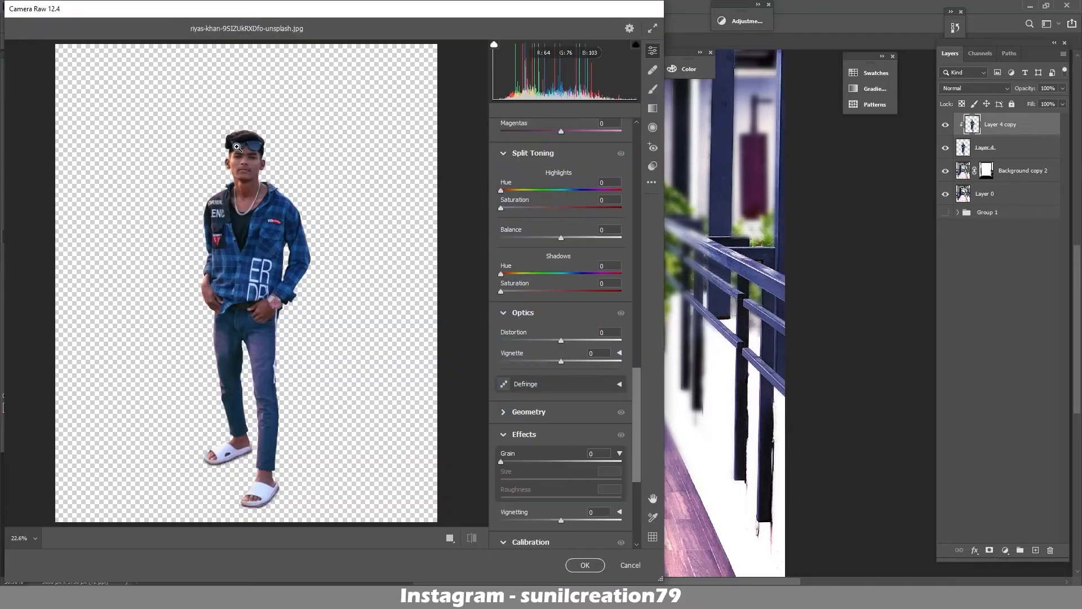
{"action": "left_click_drag", "start_coordinate": [637, 371], "coordinate": [633, 128]}
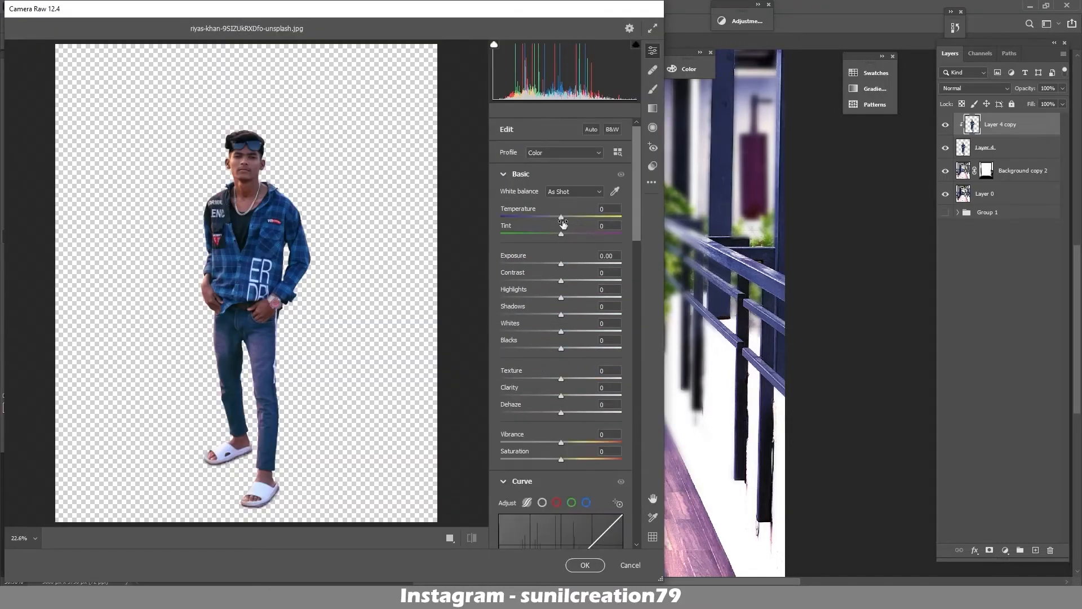
{"action": "scroll", "coordinate": [563, 223], "scroll_direction": "down", "scroll_amount": 10}
{"action": "left_click_drag", "start_coordinate": [561, 268], "coordinate": [582, 275]}
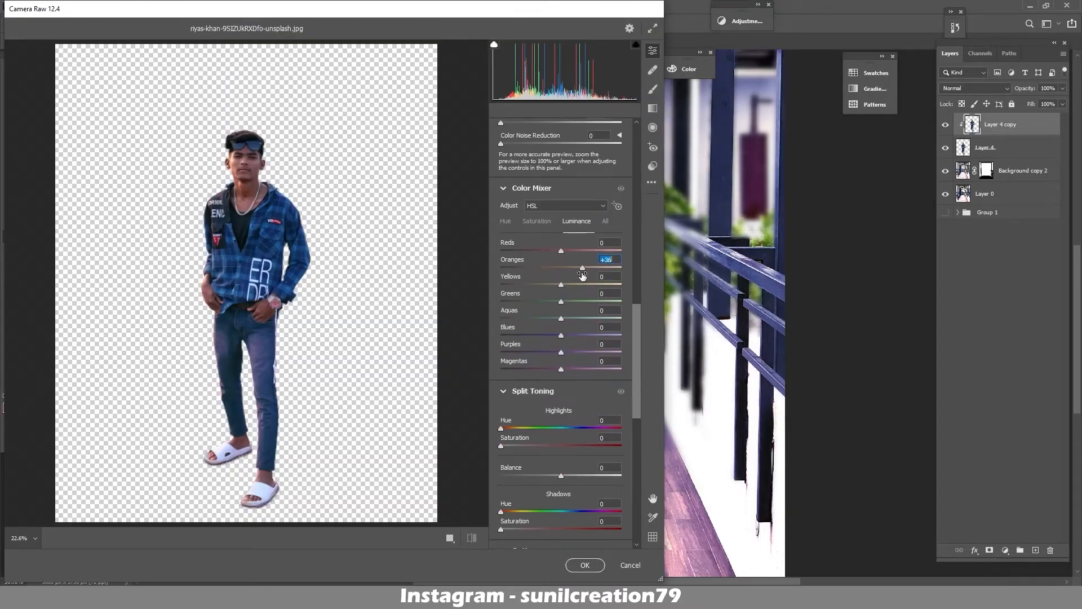
{"action": "left_click", "coordinate": [585, 565]}
Merge the brightened copy into the man's layer and stamp all visible layers into one new layer on top
{"action": "scroll", "coordinate": [509, 259], "scroll_direction": "down", "scroll_amount": 2}
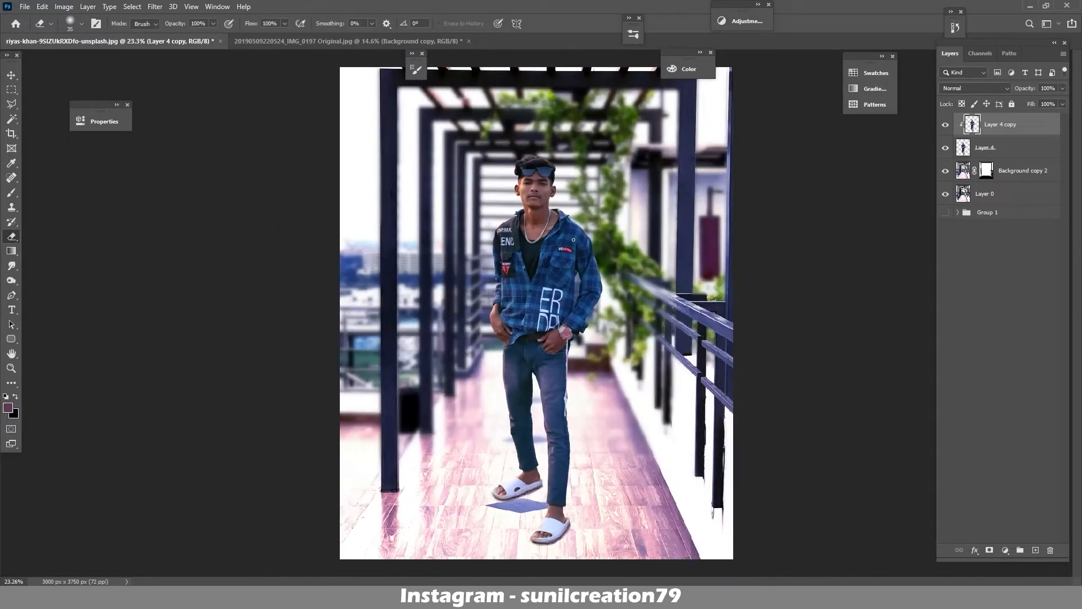
{"action": "key", "text": "ctrl+e"}
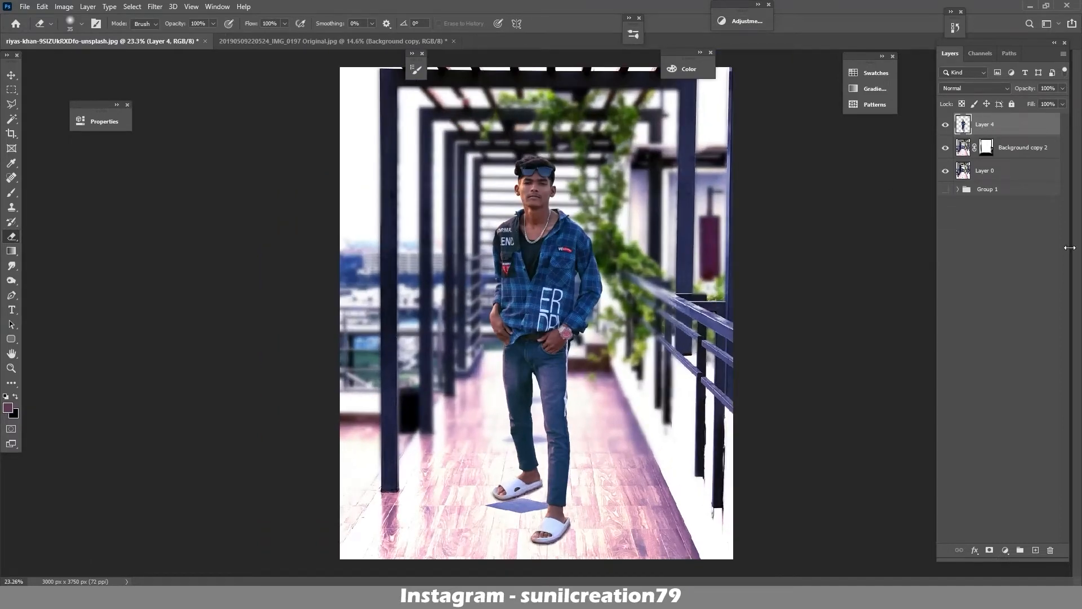
{"action": "key", "text": "ctrl+alt+shift+e"}
{"action": "key", "text": "ctrl+j"}
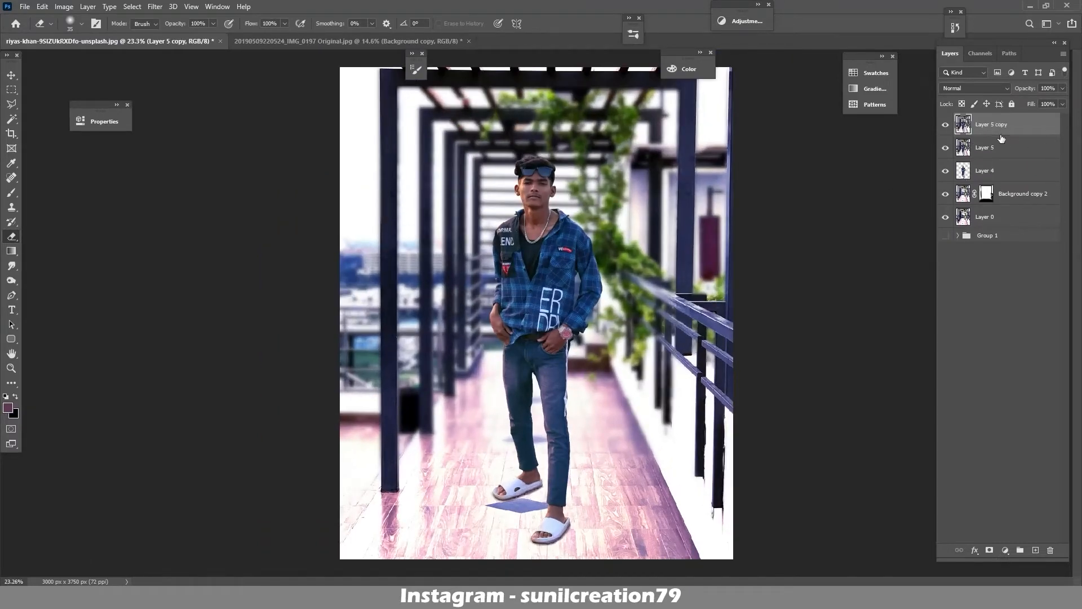
{"action": "key", "text": "Delete"}
{"action": "left_click", "coordinate": [155, 6]}
{"action": "left_click", "coordinate": [184, 74]}
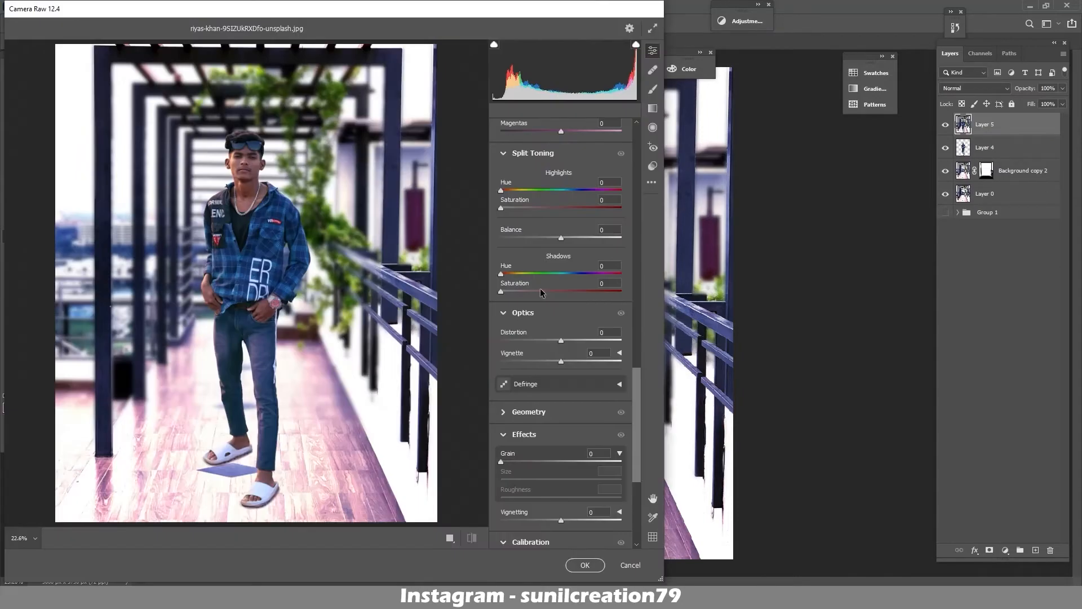
{"action": "left_click", "coordinate": [631, 565]}
Clip a copy of the stamped layer and set Exposure +0.40, Contrast +20, Highlights -75, Shadows +11, Blacks -16 and Vibrance +22 in Camera Raw
{"action": "key", "text": "ctrl+j"}
{"action": "left_click", "coordinate": [155, 6]}
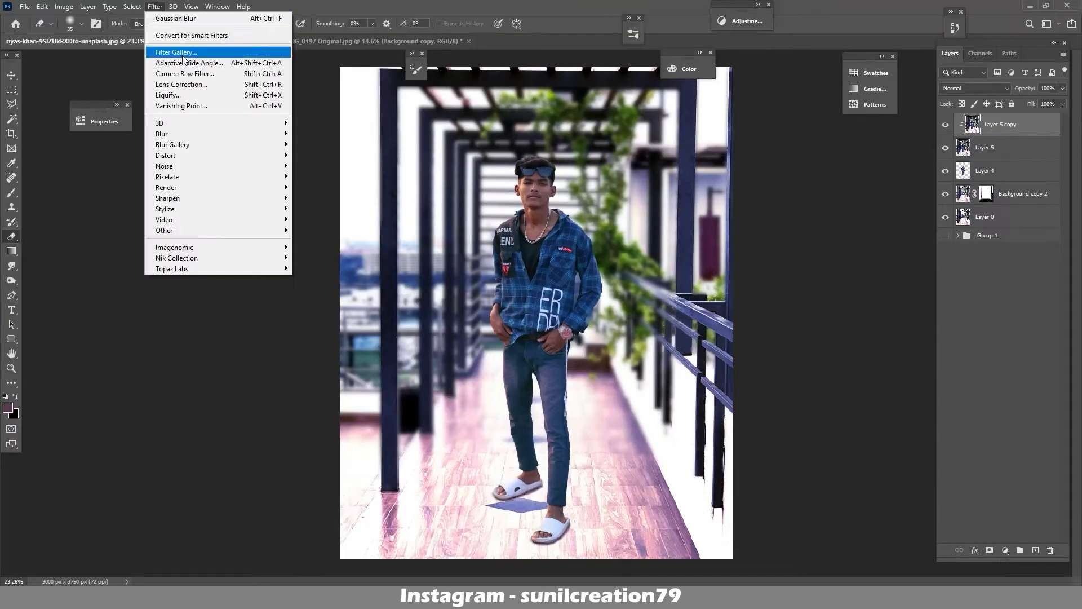
{"action": "left_click", "coordinate": [186, 74]}
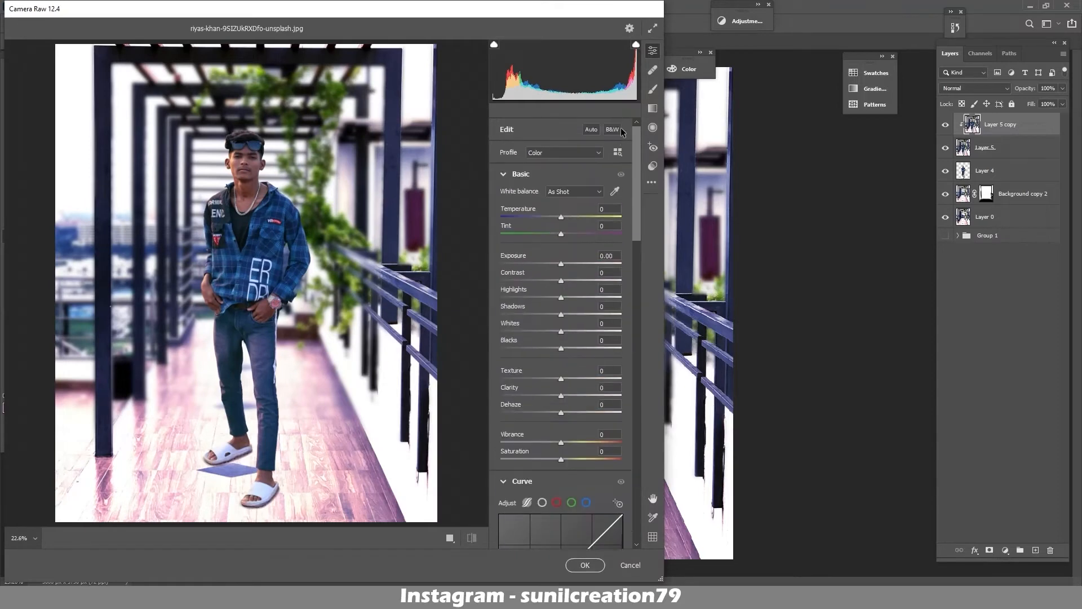
{"action": "left_click_drag", "start_coordinate": [561, 264], "coordinate": [551, 350]}
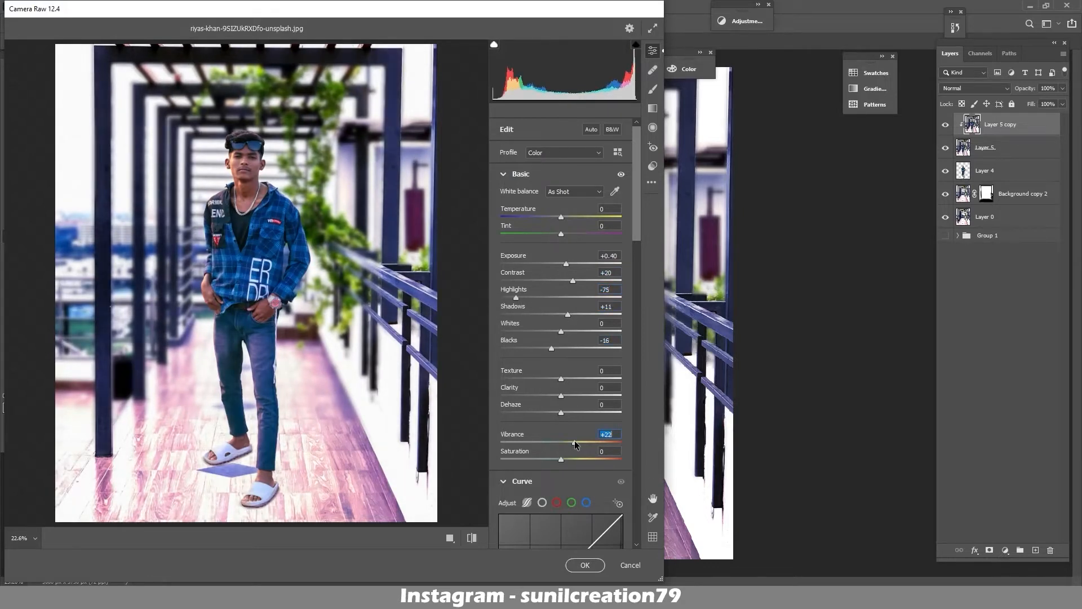
Adjust the Oranges in the Color Mixer of the Camera Raw Filter
{"action": "left_click_drag", "start_coordinate": [637, 251], "coordinate": [647, 395]}
{"action": "mouse_move", "coordinate": [561, 344]}
{"action": "left_mouse_down"}
{"action": "mouse_move", "coordinate": [531, 345]}
{"action": "mouse_move", "coordinate": [607, 345]}
{"action": "mouse_move", "coordinate": [540, 345]}
{"action": "left_mouse_up"}
{"action": "left_click", "coordinate": [536, 298]}
{"action": "left_click", "coordinate": [576, 298]}
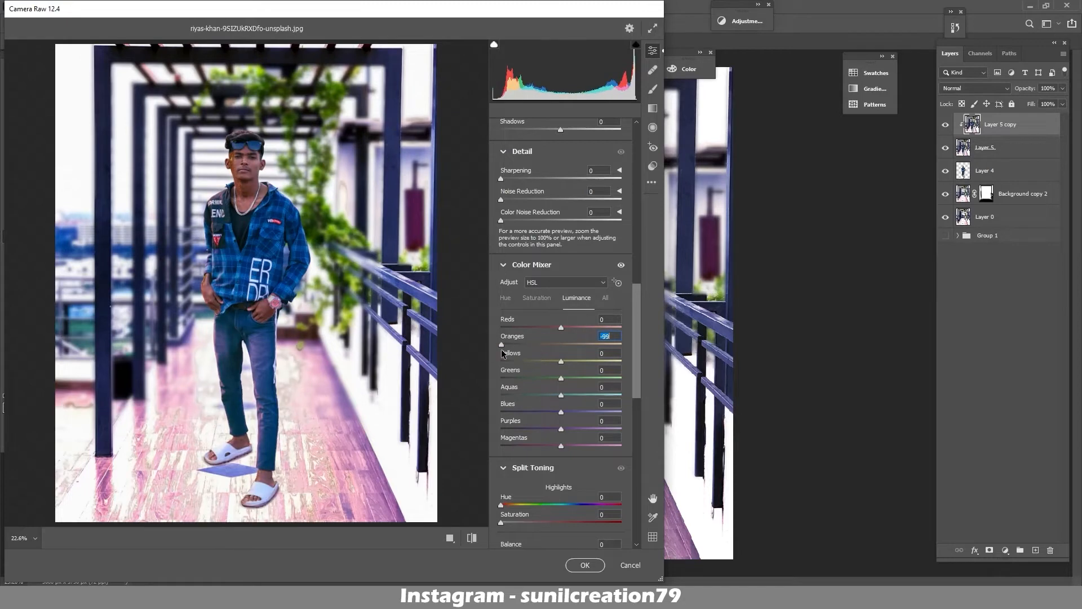
Set the Blue Primary calibration to Hue +3 and Saturation +5 and apply the Camera Raw grade
{"action": "scroll", "coordinate": [544, 358], "scroll_direction": "down", "scroll_amount": 10}
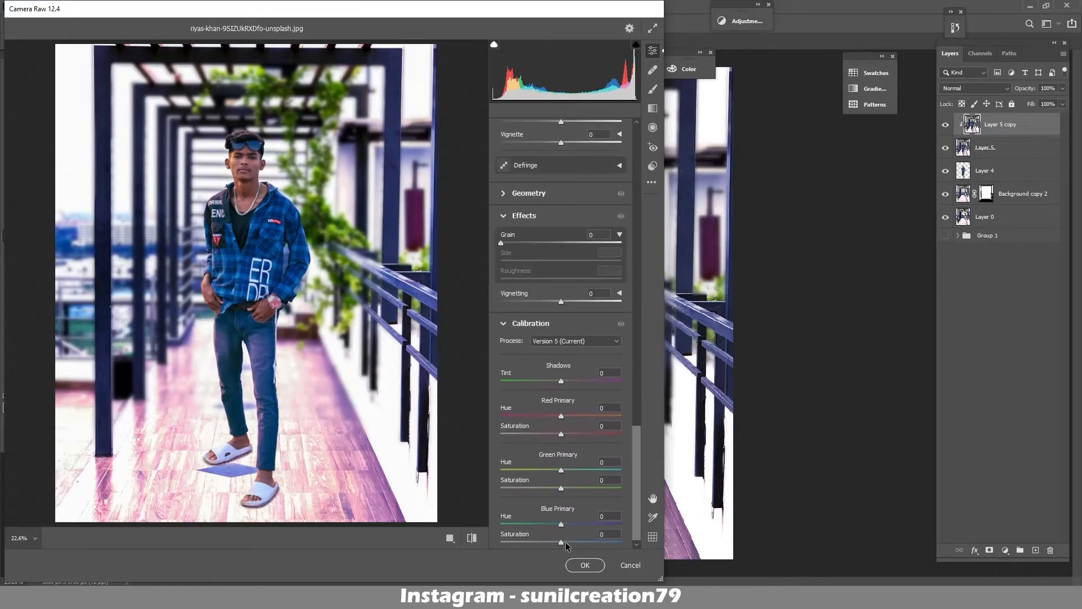
{"action": "mouse_move", "coordinate": [561, 543]}
{"action": "left_mouse_down"}
{"action": "mouse_move", "coordinate": [577, 544]}
{"action": "mouse_move", "coordinate": [564, 543]}
{"action": "mouse_move", "coordinate": [564, 525]}
{"action": "left_mouse_up"}
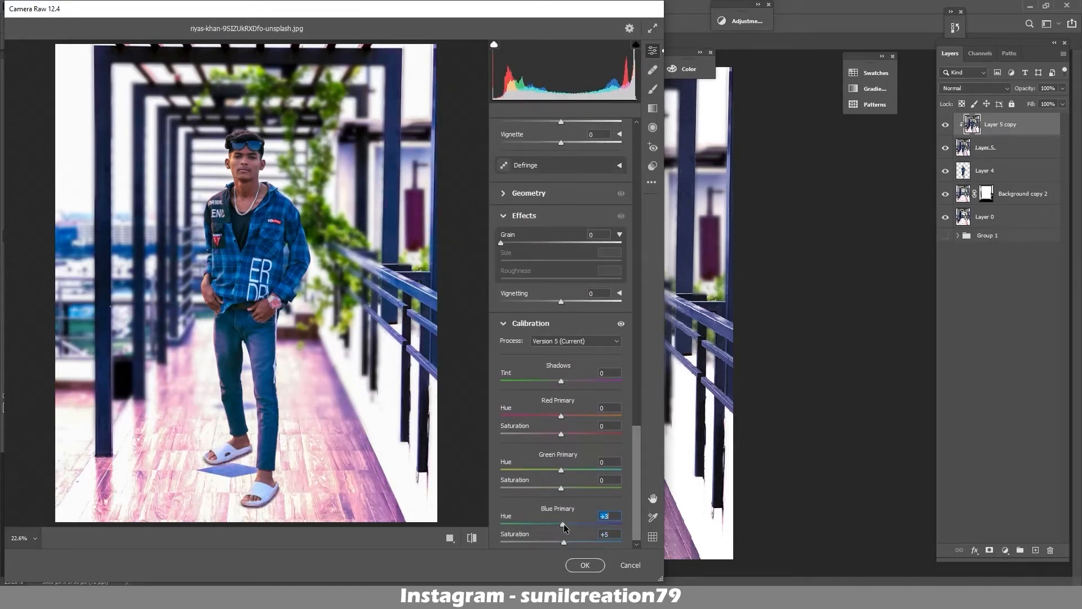
{"action": "left_click", "coordinate": [585, 565]}
Duplicate the graded layer as a clipped copy, apply the High Pass filter and set its blend mode to Linear Light
{"action": "key", "text": "ctrl+j"}
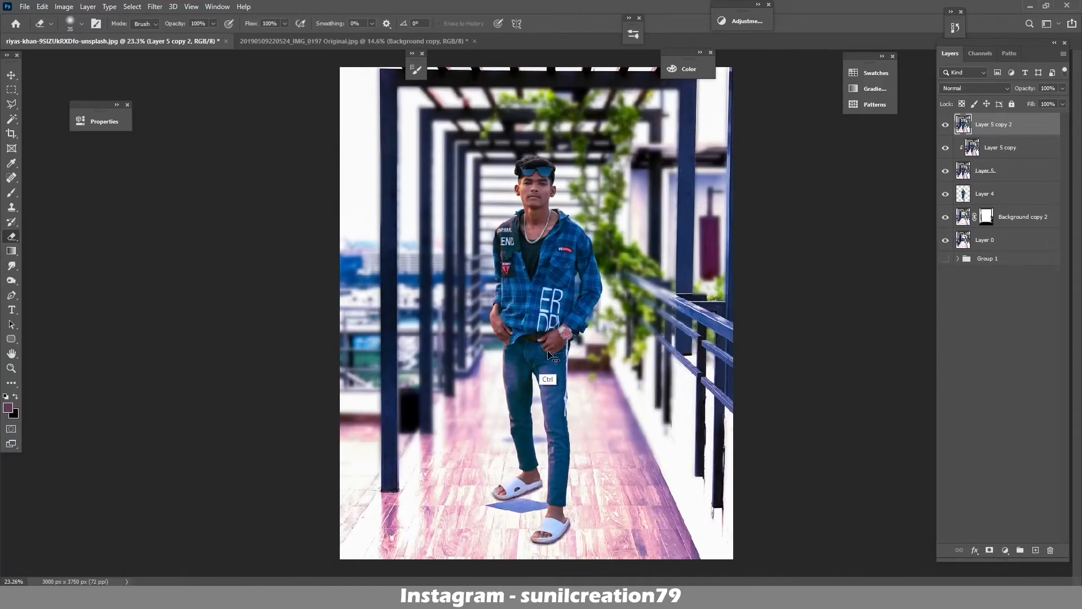
{"action": "left_click", "coordinate": [974, 88]}
{"action": "left_click", "coordinate": [953, 217]}
{"action": "left_click", "coordinate": [155, 6]}
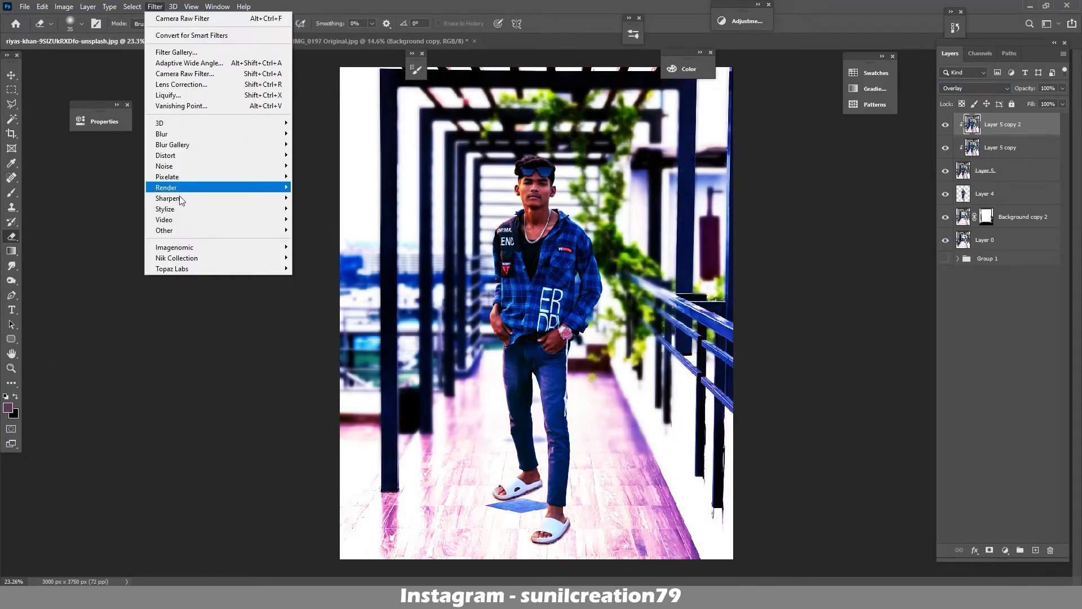
{"action": "mouse_move", "coordinate": [169, 230]}
{"action": "left_click", "coordinate": [322, 245]}
{"action": "left_click", "coordinate": [599, 143]}
{"action": "left_click", "coordinate": [974, 88]}
{"action": "left_click", "coordinate": [958, 259]}
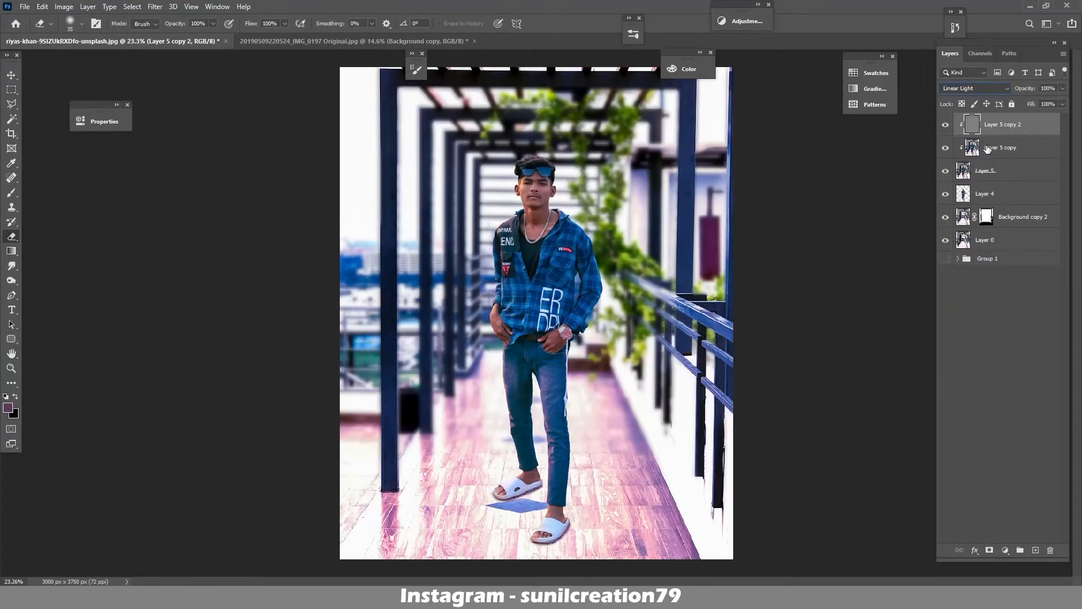
Select the graded copy below the High Pass layer and set up the Mixer Brush with a Soft Round tip and 10% Wet
{"action": "left_click", "coordinate": [989, 149]}
{"action": "left_click", "coordinate": [12, 193]}
{"action": "right_click", "coordinate": [11, 192]}
{"action": "left_click", "coordinate": [56, 227]}
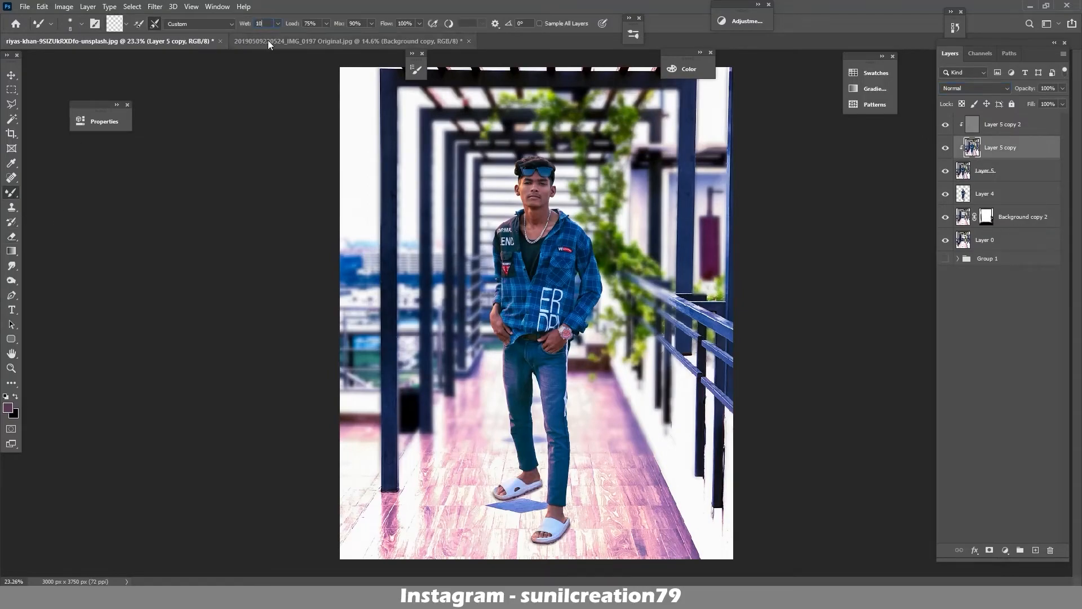
{"action": "scroll", "coordinate": [519, 199], "scroll_direction": "up", "scroll_amount": 3}
{"action": "left_click", "coordinate": [70, 25]}
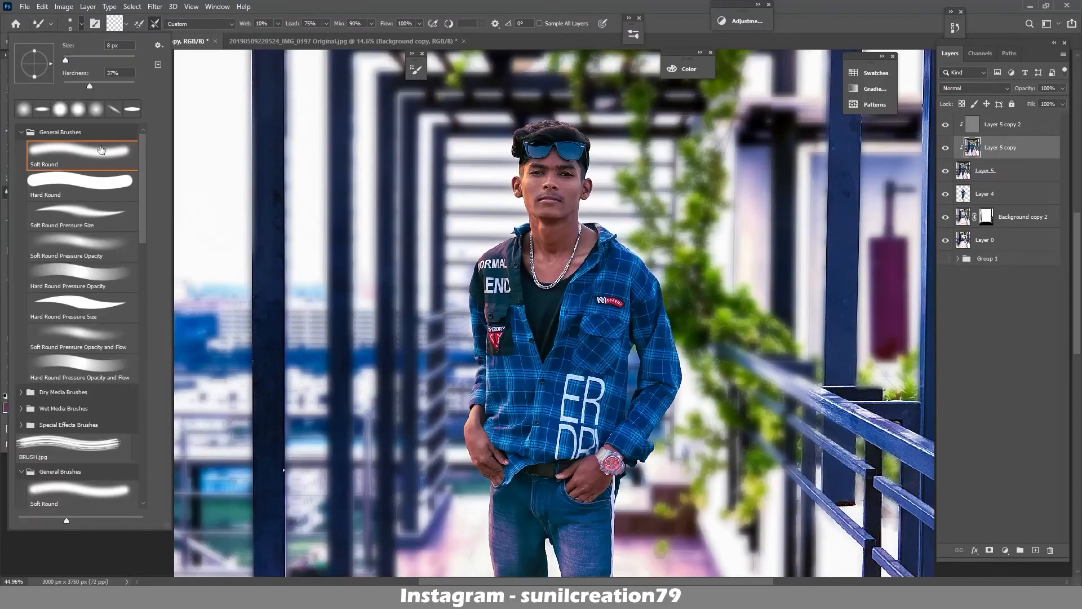
{"action": "scroll", "coordinate": [578, 188], "scroll_direction": "up", "scroll_amount": 3}
{"action": "scroll", "coordinate": [577, 188], "scroll_direction": "down", "scroll_amount": 5}
{"action": "left_click", "coordinate": [579, 242]}
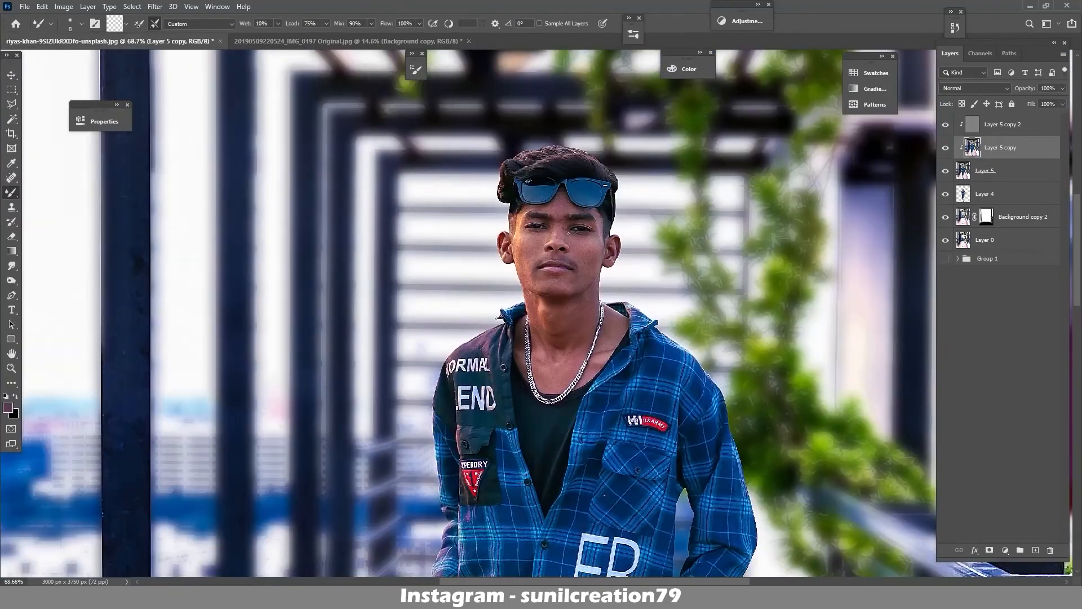
Heal the small spots on the man's face with the Spot Healing Brush and set the High Pass layer's opacity to 50%
{"action": "scroll", "coordinate": [581, 248], "scroll_direction": "up", "scroll_amount": 4}
{"action": "key", "text": "j"}
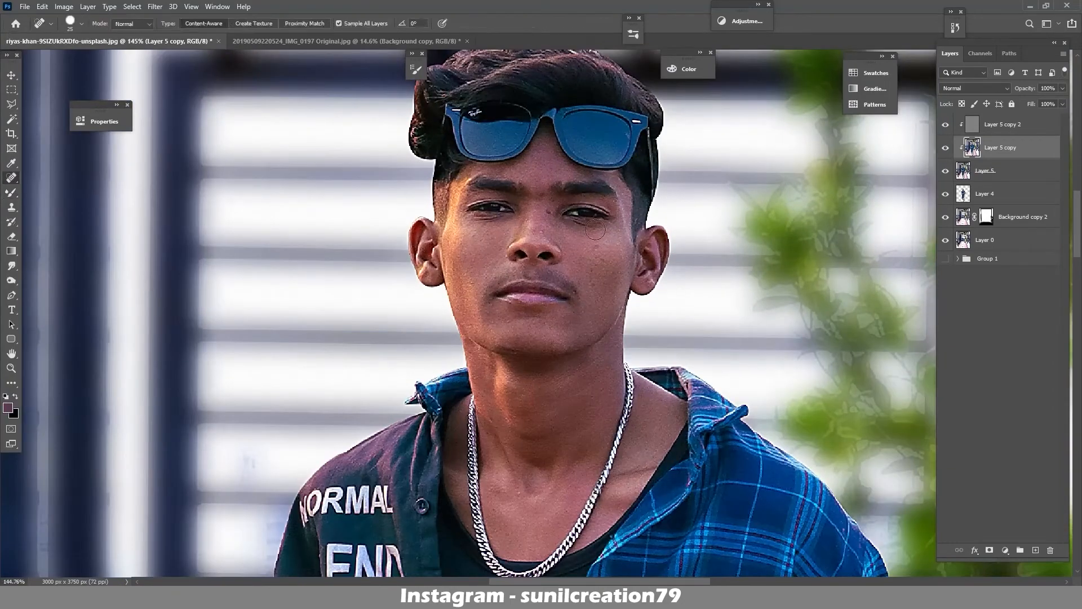
{"action": "left_click", "coordinate": [541, 213]}
{"action": "left_click", "coordinate": [602, 257]}
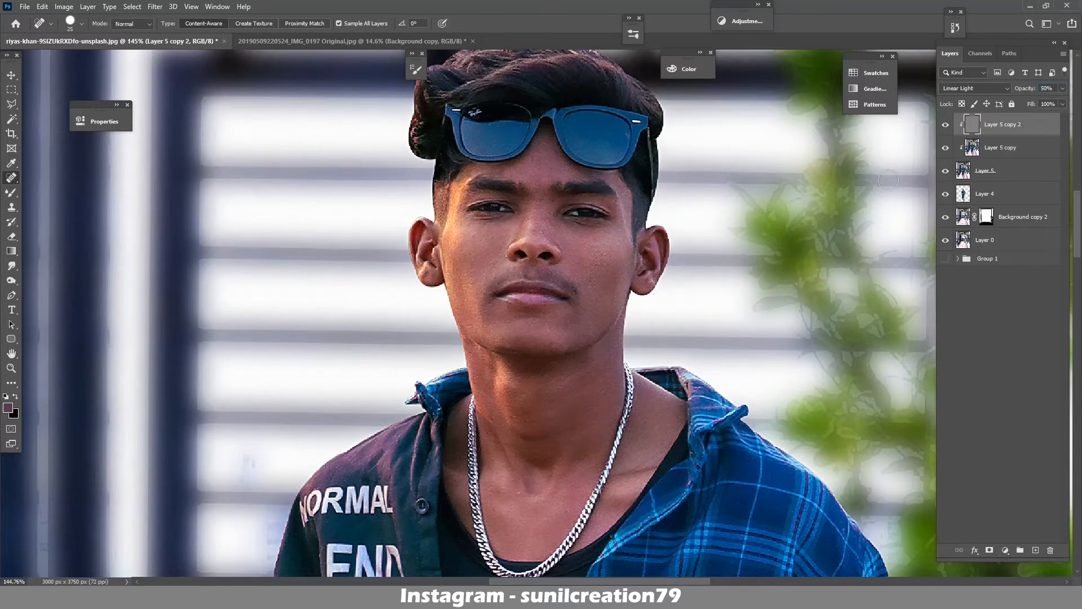
Smooth the skin of the face, lips and ear on the graded copy with the Mixer Brush
{"action": "left_click", "coordinate": [11, 193]}
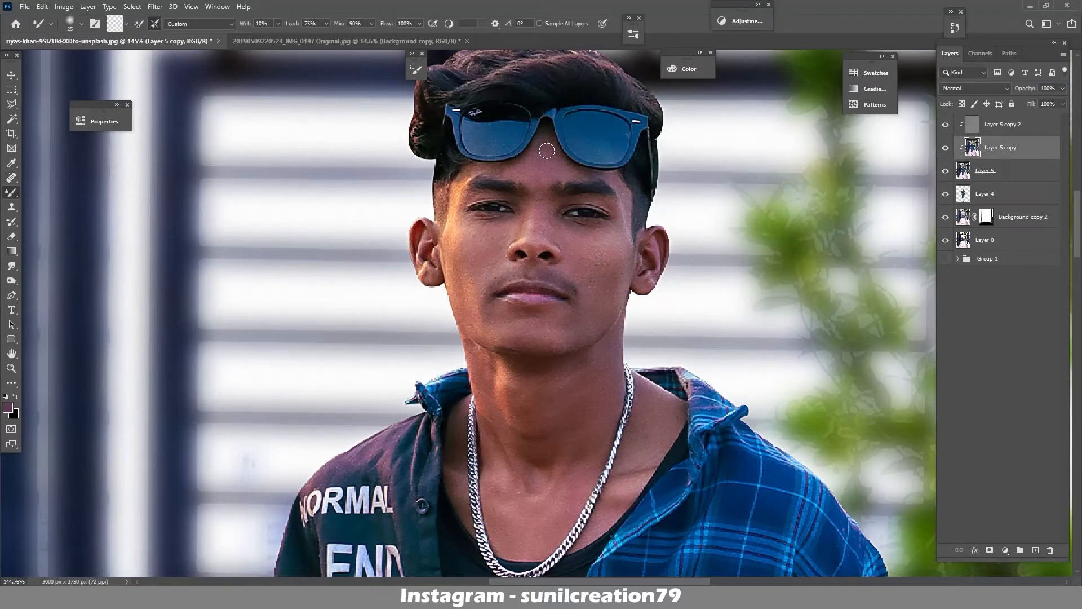
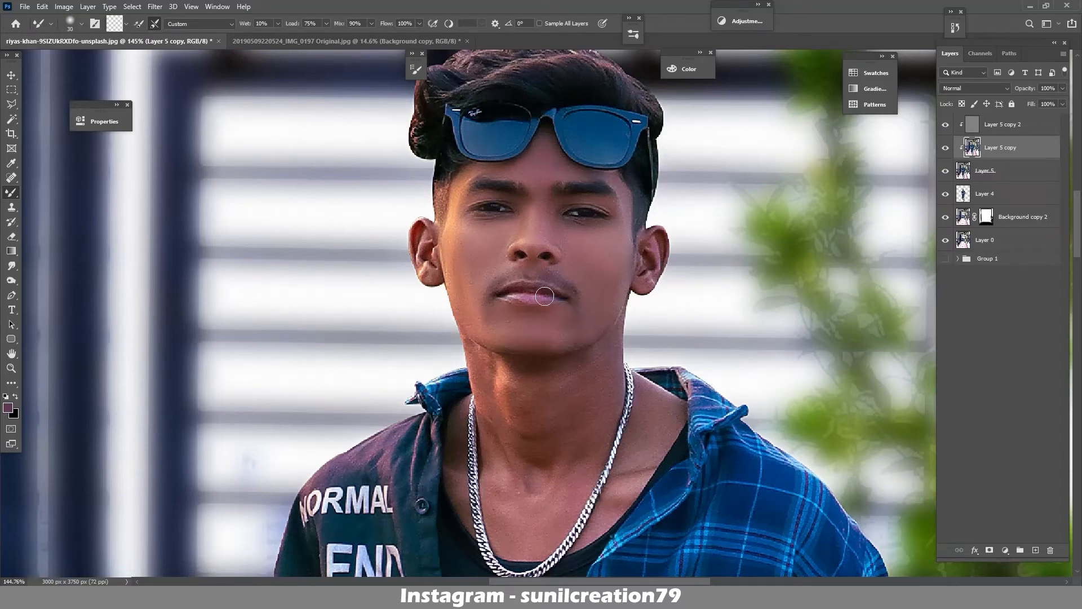
{"action": "left_click_drag", "start_coordinate": [544, 296], "coordinate": [552, 292]}
{"action": "left_click_drag", "start_coordinate": [418, 230], "coordinate": [422, 244]}
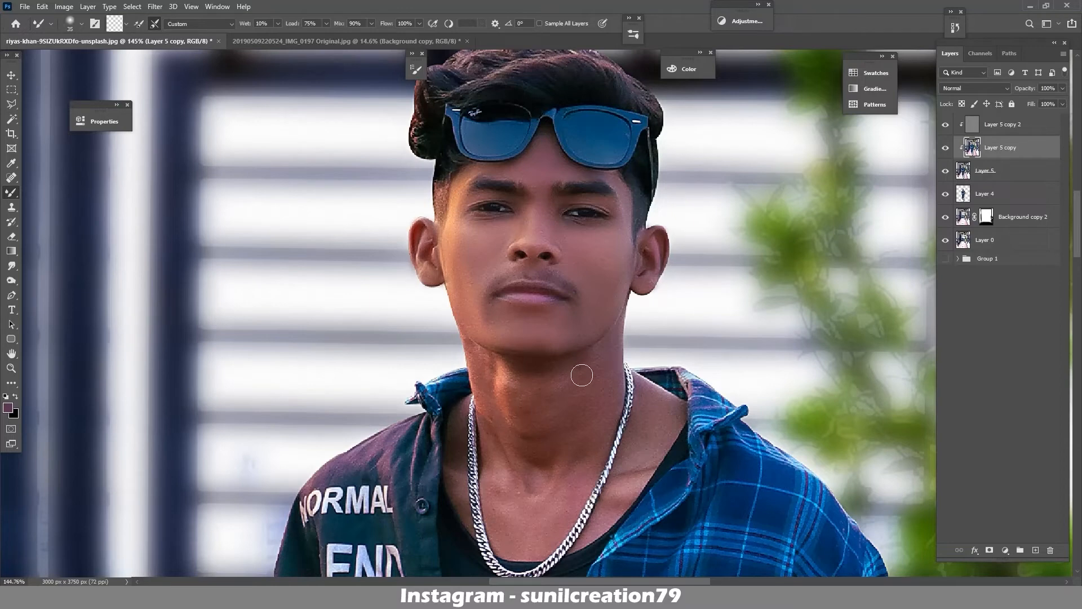
Smooth the skin of the neck, shoulder and chest around the chain with the Mixer Brush
{"action": "mouse_move", "coordinate": [582, 375]}
{"action": "left_mouse_down"}
{"action": "mouse_move", "coordinate": [549, 381]}
{"action": "mouse_move", "coordinate": [506, 366]}
{"action": "mouse_move", "coordinate": [515, 410]}
{"action": "mouse_move", "coordinate": [467, 352]}
{"action": "mouse_move", "coordinate": [511, 441]}
{"action": "mouse_move", "coordinate": [452, 442]}
{"action": "mouse_move", "coordinate": [465, 504]}
{"action": "mouse_move", "coordinate": [531, 491]}
{"action": "left_mouse_up"}
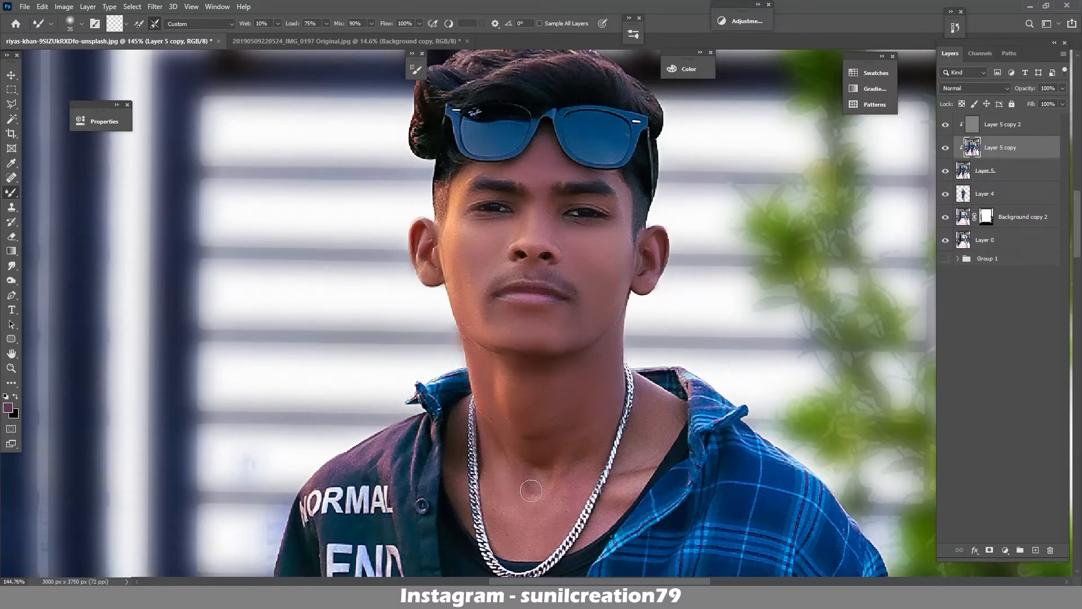
{"action": "key", "text": "bracketright"}
{"action": "mouse_move", "coordinate": [669, 425]}
{"action": "left_mouse_down"}
{"action": "mouse_move", "coordinate": [648, 434]}
{"action": "mouse_move", "coordinate": [647, 482]}
{"action": "mouse_move", "coordinate": [636, 471]}
{"action": "mouse_move", "coordinate": [619, 503]}
{"action": "left_mouse_up"}
{"action": "key", "text": "bracketleft"}
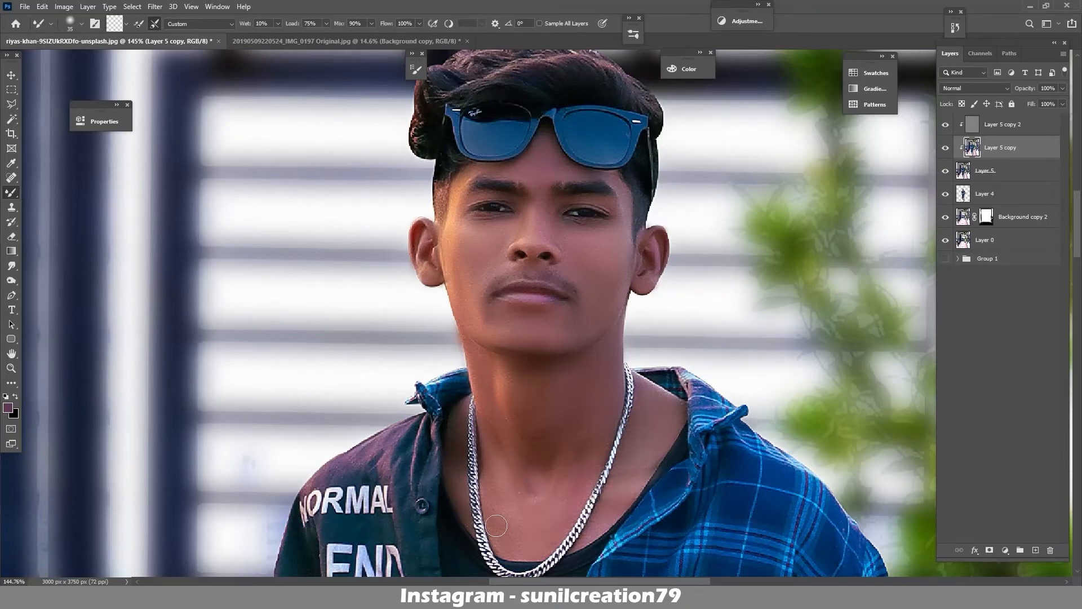
Smooth the skin of both hands and both feet with the Mixer Brush
{"action": "scroll", "coordinate": [541, 475], "scroll_direction": "down", "scroll_amount": 5}
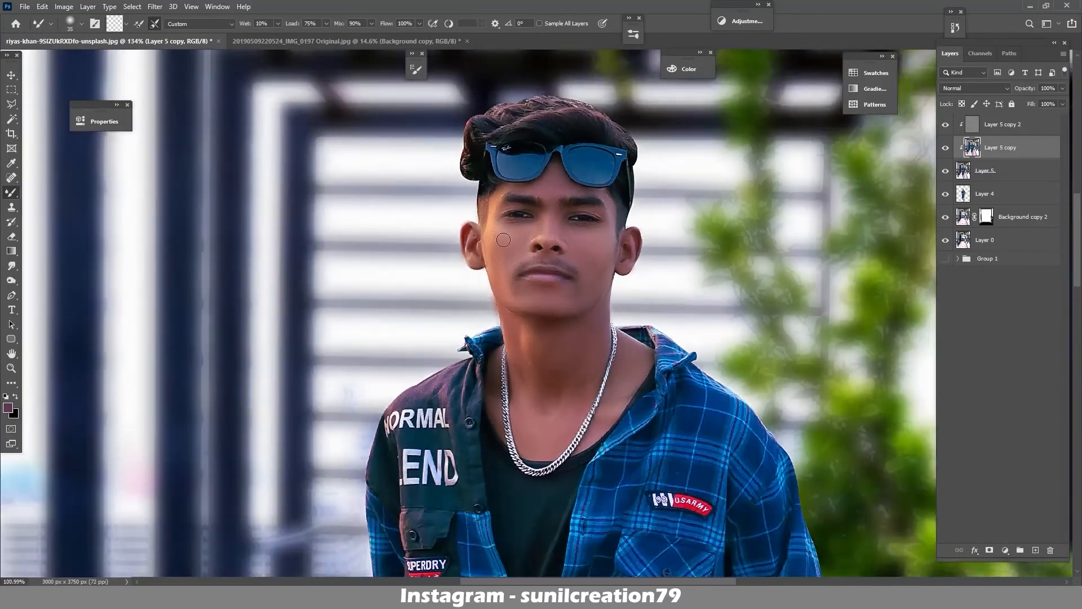
{"action": "scroll", "coordinate": [578, 412], "scroll_direction": "down", "scroll_amount": 3}
{"action": "scroll", "coordinate": [465, 249], "scroll_direction": "up", "scroll_amount": 3}
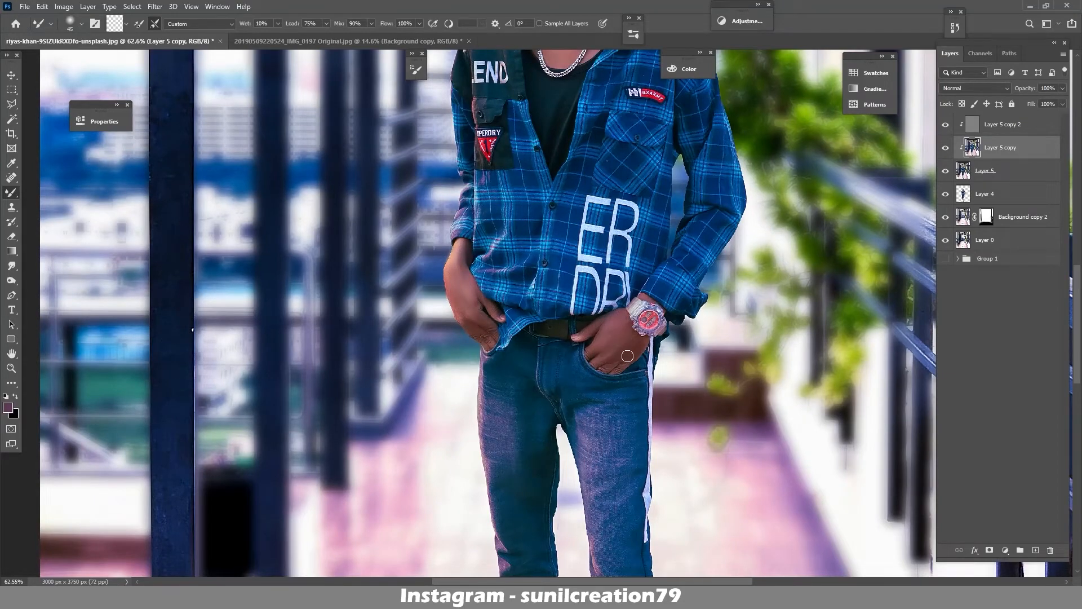
{"action": "scroll", "coordinate": [588, 360], "scroll_direction": "down", "scroll_amount": 5}
{"action": "key", "text": "bracketright"}
{"action": "key", "text": "bracketright"}
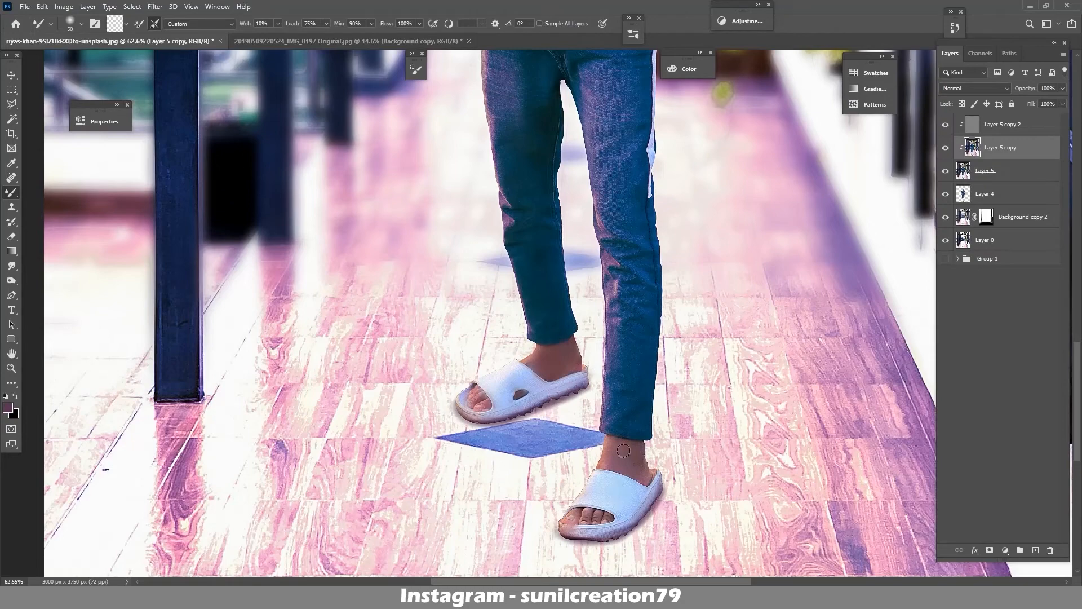
Add a brightening Curves adjustment above the High Pass layer and invert its mask to black
{"action": "scroll", "coordinate": [633, 397], "scroll_direction": "down", "scroll_amount": 5}
{"action": "scroll", "coordinate": [633, 396], "scroll_direction": "up", "scroll_amount": 3}
{"action": "scroll", "coordinate": [586, 282], "scroll_direction": "up", "scroll_amount": 3}
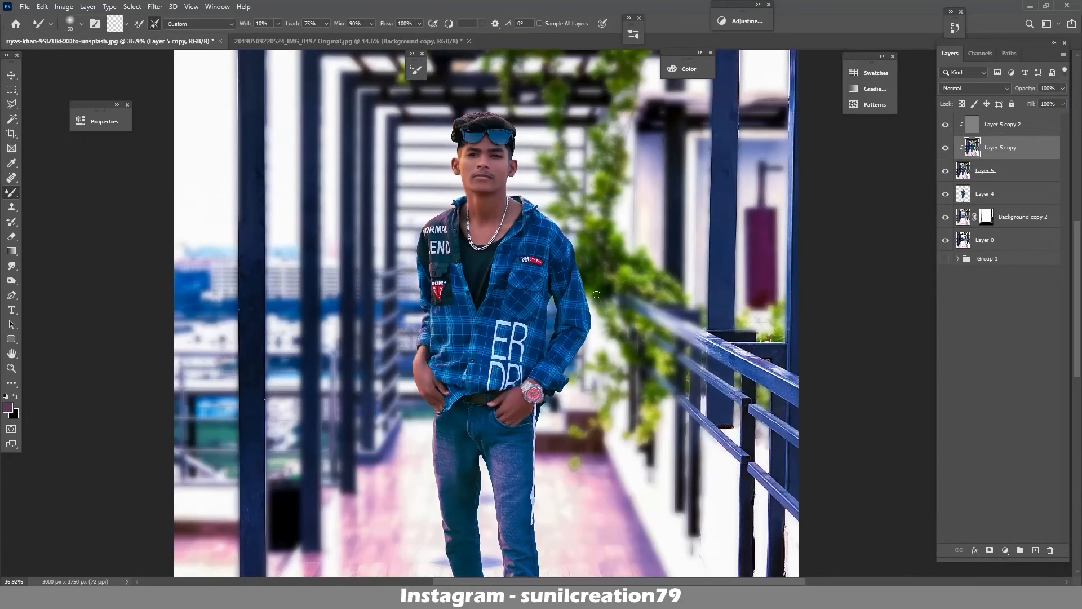
{"action": "left_click", "coordinate": [1009, 124]}
{"action": "left_click", "coordinate": [1005, 550]}
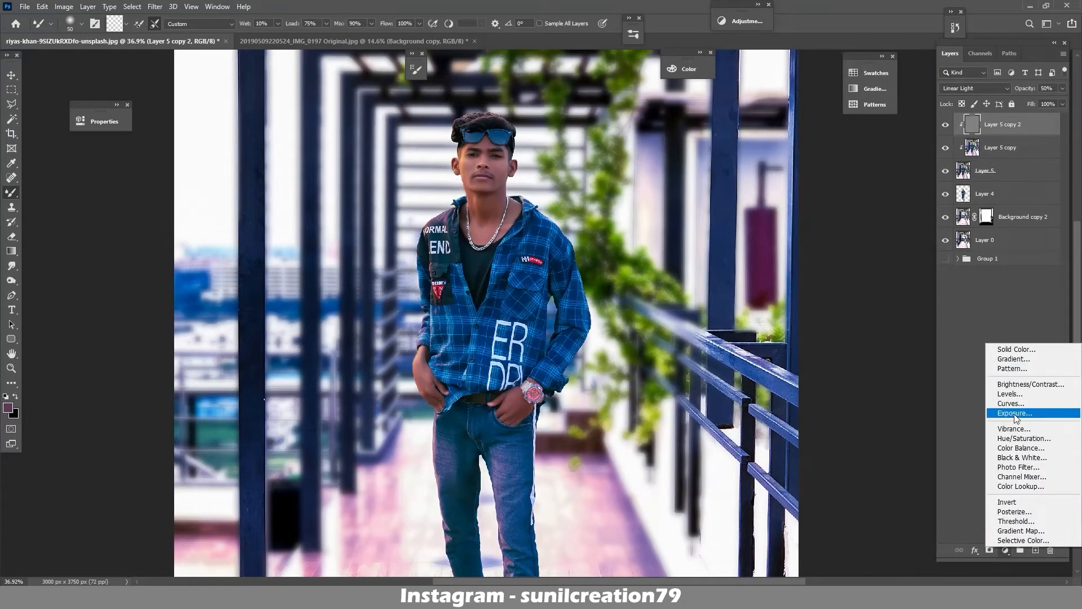
{"action": "left_click", "coordinate": [1009, 403]}
{"action": "left_click_drag", "start_coordinate": [207, 250], "coordinate": [207, 228]}
{"action": "left_click", "coordinate": [446, 337]}
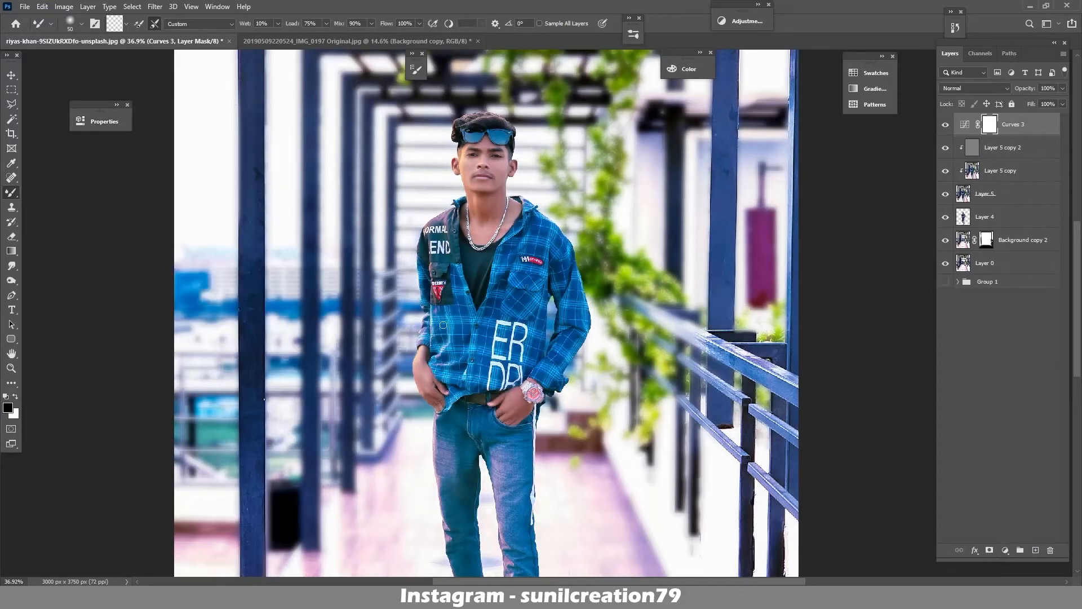
{"action": "key", "text": "ctrl+i"}
Switch to the regular Brush tool with a soft tip and a Flow of 10%
{"action": "right_click", "coordinate": [11, 193]}
{"action": "left_click", "coordinate": [66, 194]}
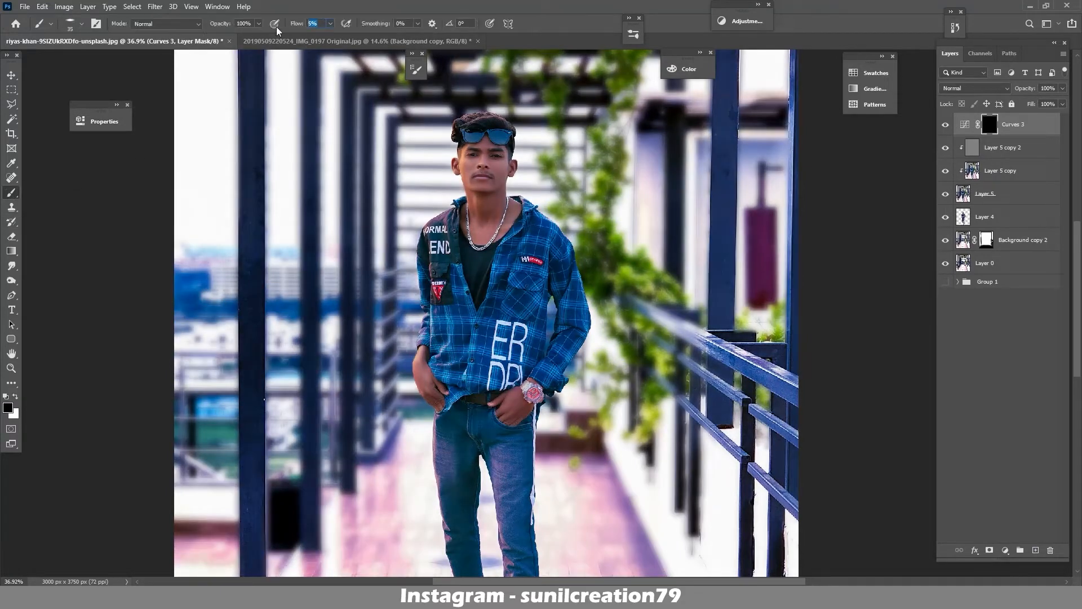
{"action": "left_click", "coordinate": [82, 24]}
{"action": "left_click", "coordinate": [82, 154]}
{"action": "left_click", "coordinate": [82, 23]}
Load the man's cut-out outline as a selection and set up a white brush of 200 px for the Curves mask
{"action": "left_click", "coordinate": [963, 217], "text": "ctrl"}
{"action": "scroll", "coordinate": [495, 153], "scroll_direction": "up", "scroll_amount": 3}
{"action": "key", "text": "bracketright"}
{"action": "key", "text": "bracketright"}
{"action": "key", "text": "bracketright"}
{"action": "key", "text": "bracketright"}
{"action": "key", "text": "bracketright"}
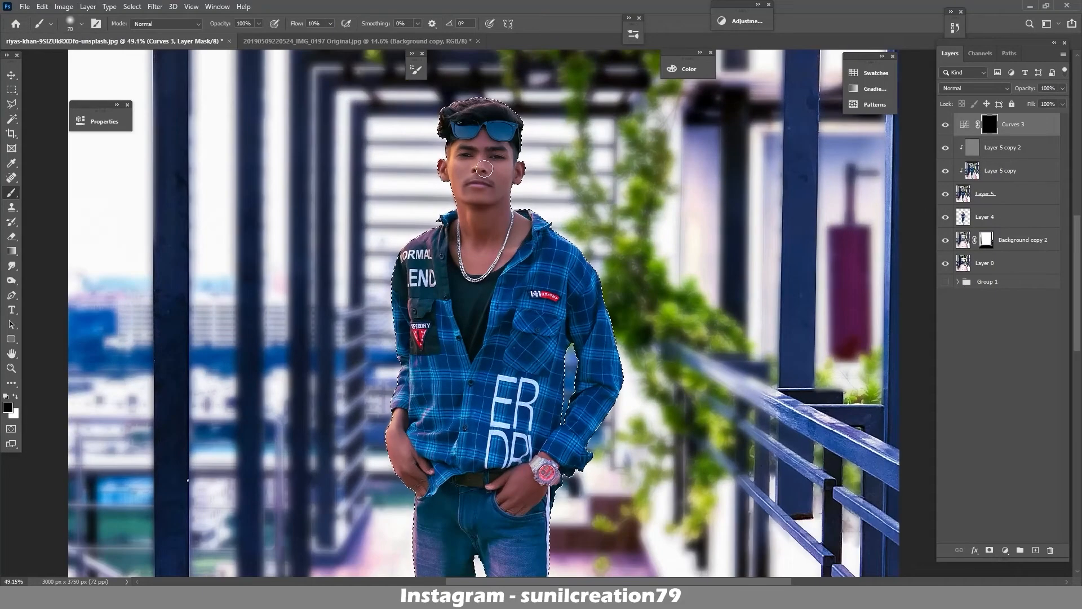
{"action": "key", "text": "x"}
{"action": "key", "text": "bracketright"}
{"action": "key", "text": "bracketright"}
{"action": "key", "text": "bracketright"}
{"action": "key", "text": "bracketright"}
{"action": "key", "text": "bracketright"}
{"action": "key", "text": "bracketright"}
{"action": "key", "text": "bracketright"}
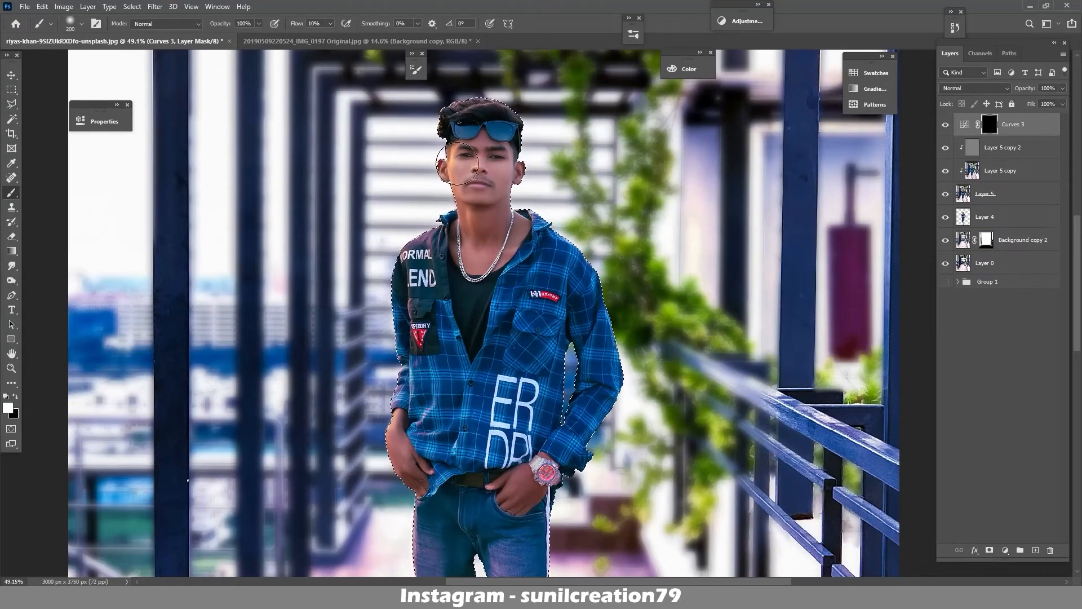
Paint the brightening onto the man's face, shirt, hands and feet in the Curves mask, and clear the selection
{"action": "left_click_drag", "start_coordinate": [458, 163], "coordinate": [488, 205]}
{"action": "left_click_drag", "start_coordinate": [501, 479], "coordinate": [529, 329]}
{"action": "left_click_drag", "start_coordinate": [537, 346], "coordinate": [555, 335]}
{"action": "mouse_move", "coordinate": [452, 300]}
{"action": "left_mouse_down"}
{"action": "mouse_move", "coordinate": [438, 338]}
{"action": "mouse_move", "coordinate": [435, 313]}
{"action": "left_mouse_up"}
{"action": "left_click_drag", "start_coordinate": [545, 415], "coordinate": [561, 183]}
{"action": "mouse_move", "coordinate": [569, 465]}
{"action": "left_mouse_down"}
{"action": "mouse_move", "coordinate": [572, 437]}
{"action": "mouse_move", "coordinate": [553, 507]}
{"action": "mouse_move", "coordinate": [587, 493]}
{"action": "left_mouse_up"}
{"action": "mouse_move", "coordinate": [520, 389]}
{"action": "left_mouse_down"}
{"action": "mouse_move", "coordinate": [451, 443]}
{"action": "mouse_move", "coordinate": [495, 277]}
{"action": "mouse_move", "coordinate": [530, 349]}
{"action": "mouse_move", "coordinate": [489, 407]}
{"action": "left_mouse_up"}
{"action": "key", "text": "x"}
{"action": "key", "text": "bracketleft"}
{"action": "key", "text": "bracketleft"}
{"action": "key", "text": "bracketleft"}
{"action": "key", "text": "bracketleft"}
{"action": "key", "text": "bracketleft"}
{"action": "key", "text": "bracketleft"}
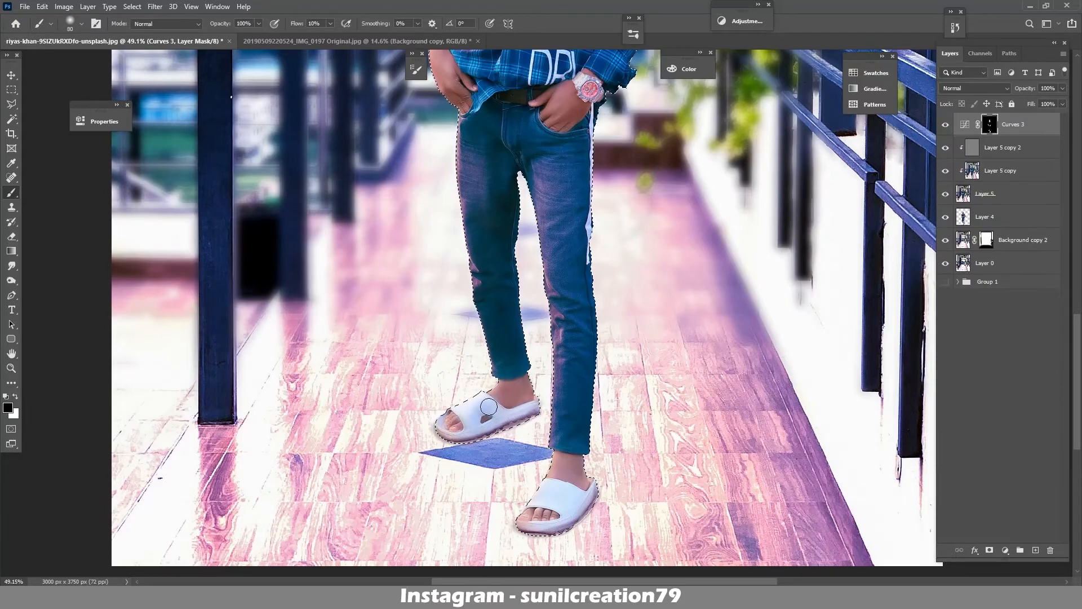
{"action": "key", "text": "ctrl+d"}
Lower the brightening Curves layer's opacity to 60% and compare the image with the layer hidden and shown
{"action": "scroll", "coordinate": [558, 168], "scroll_direction": "down", "scroll_amount": 2}
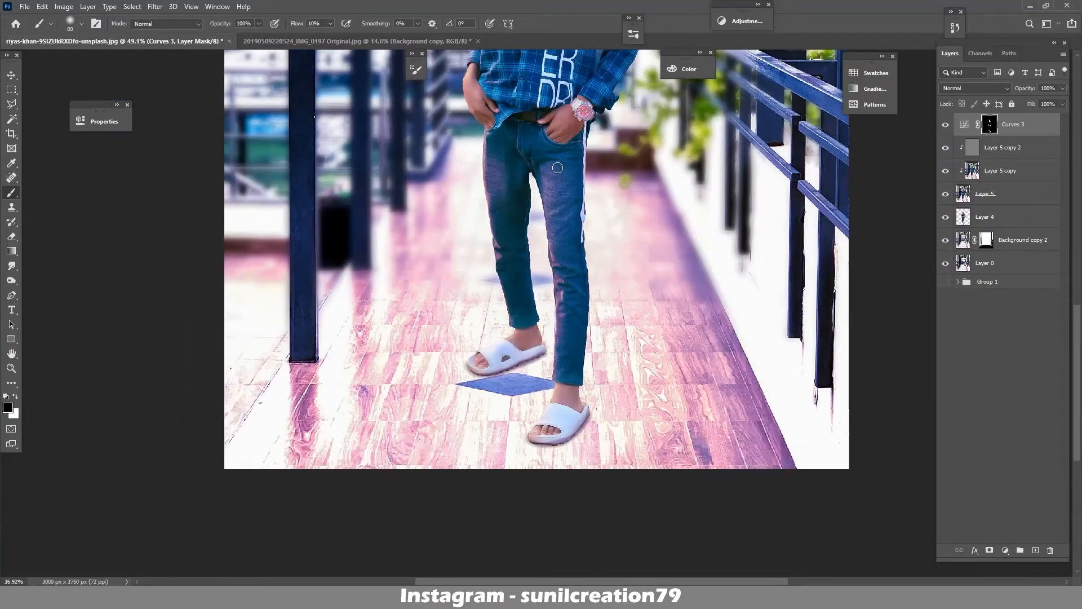
{"action": "scroll", "coordinate": [557, 167], "scroll_direction": "down", "scroll_amount": 4}
{"action": "scroll", "coordinate": [556, 195], "scroll_direction": "up", "scroll_amount": 2}
{"action": "left_click_drag", "start_coordinate": [1034, 91], "coordinate": [1054, 90]}
{"action": "left_click", "coordinate": [840, 409]}
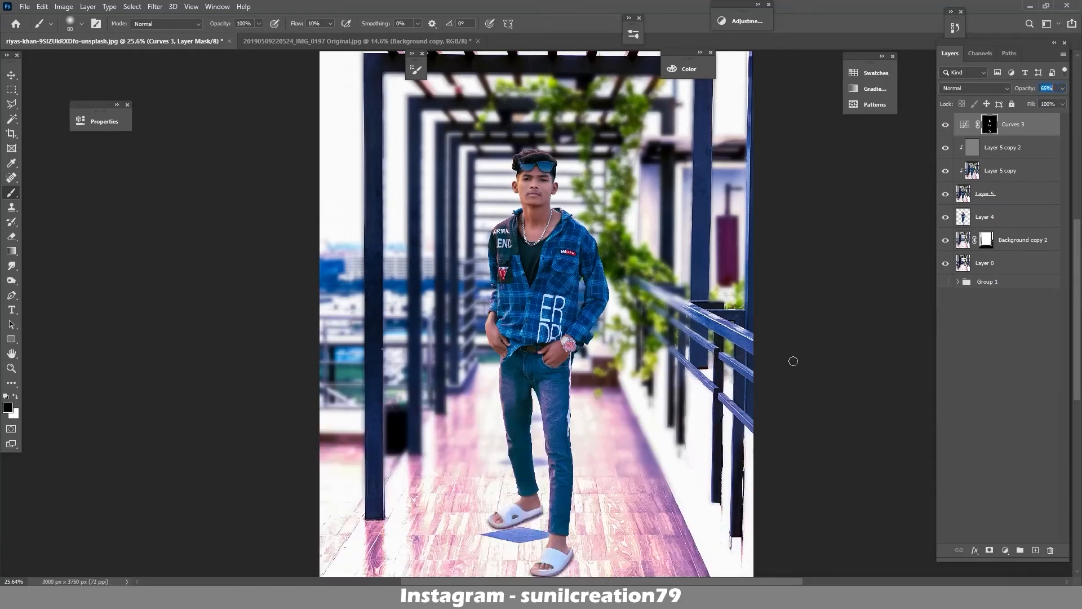
{"action": "left_click", "coordinate": [945, 125]}
{"action": "left_click", "coordinate": [946, 125]}
Set the High Pass layer's opacity to 36% and reselect the Curves layer above it
{"action": "scroll", "coordinate": [582, 205], "scroll_direction": "up", "scroll_amount": 6}
{"action": "scroll", "coordinate": [525, 129], "scroll_direction": "up", "scroll_amount": 3}
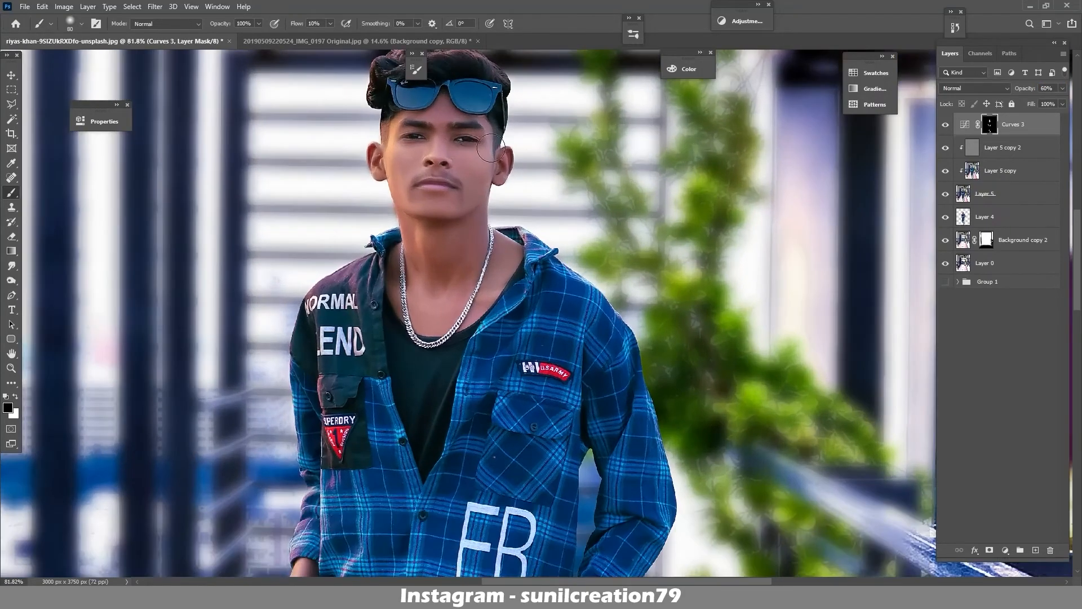
{"action": "left_click", "coordinate": [1004, 148]}
{"action": "key", "text": "alt+bracketleft"}
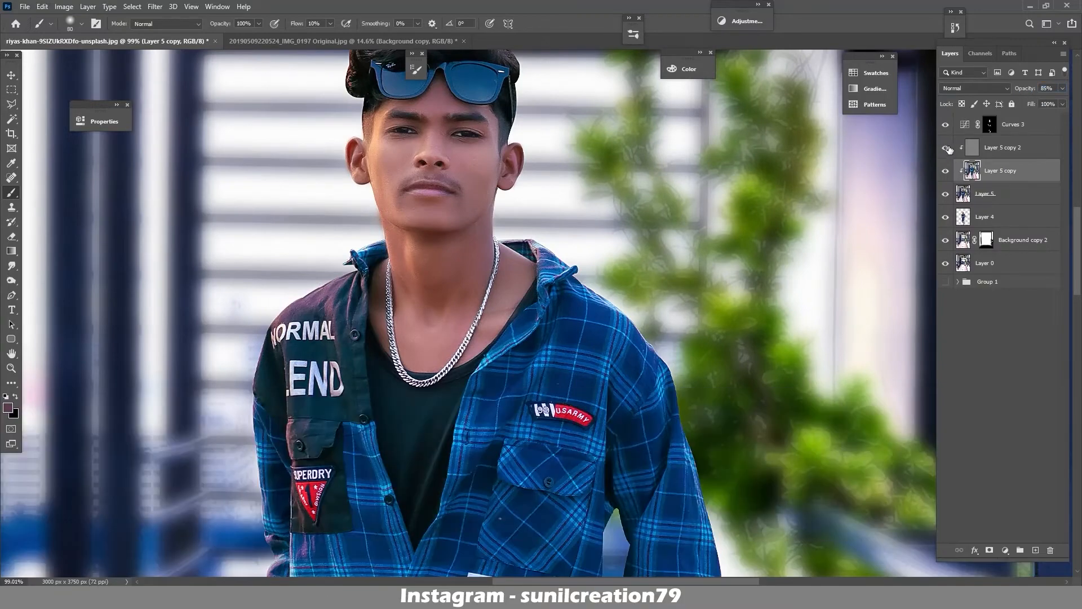
{"action": "key", "text": "alt+bracketright"}
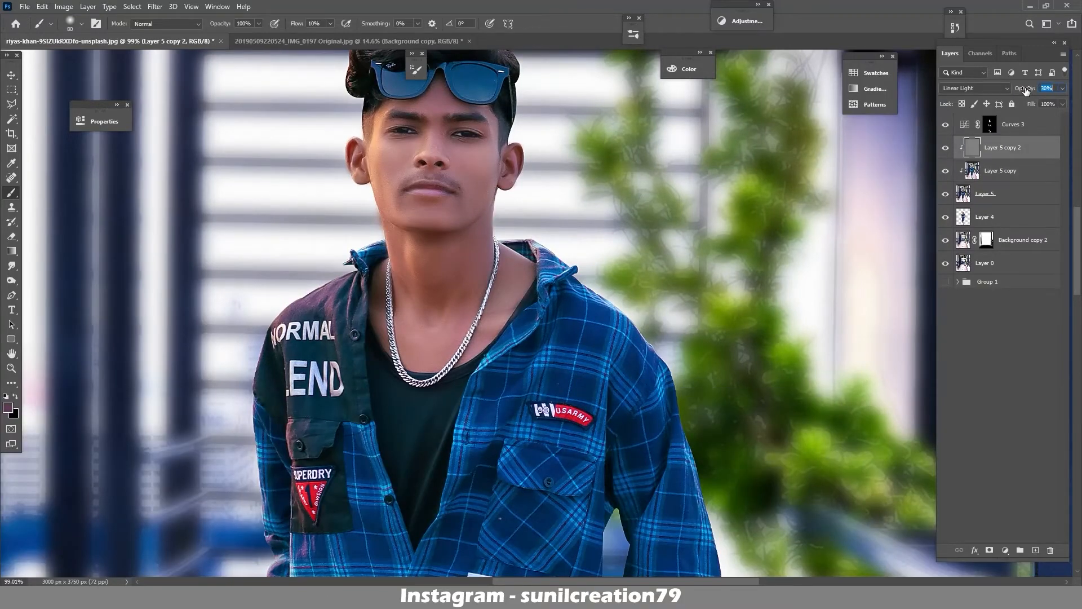
{"action": "left_click_drag", "start_coordinate": [1026, 91], "coordinate": [1030, 91]}
{"action": "scroll", "coordinate": [531, 260], "scroll_direction": "up", "scroll_amount": 2}
{"action": "scroll", "coordinate": [534, 259], "scroll_direction": "down", "scroll_amount": 12}
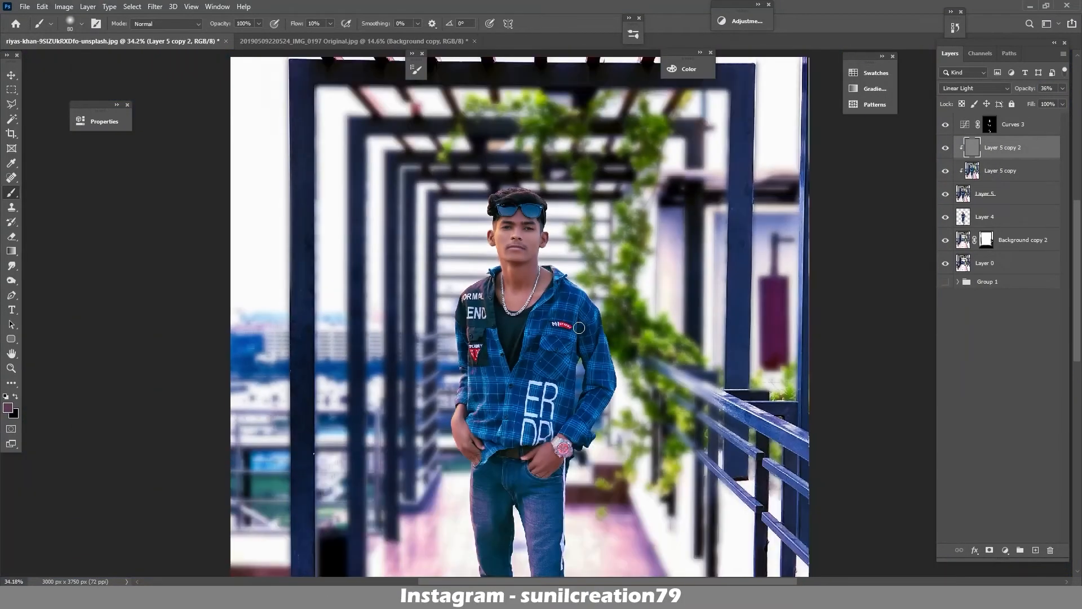
{"action": "scroll", "coordinate": [587, 249], "scroll_direction": "down", "scroll_amount": 4}
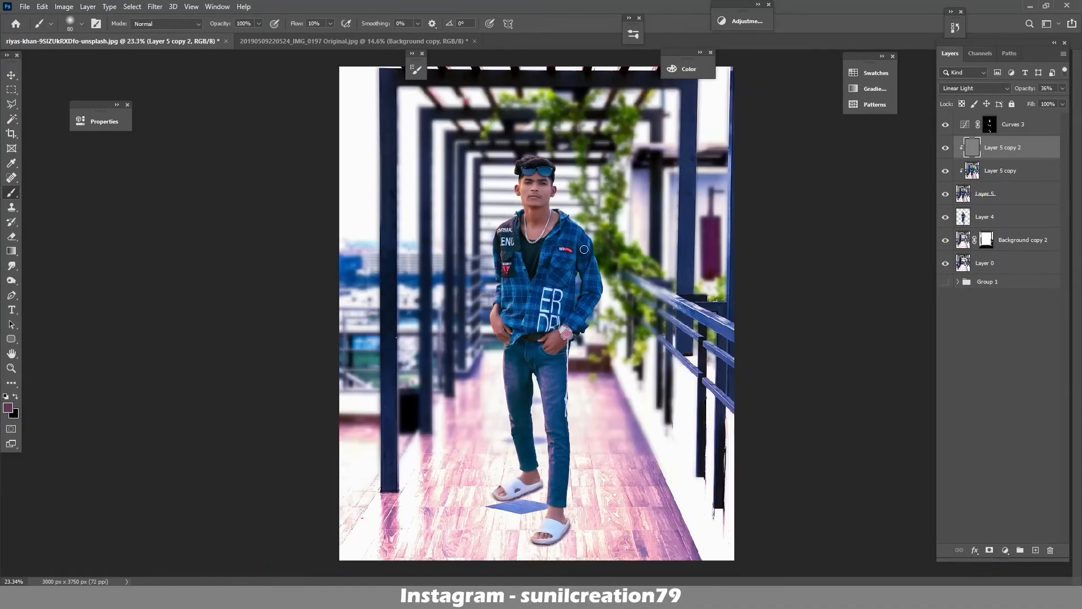
{"action": "scroll", "coordinate": [584, 252], "scroll_direction": "down", "scroll_amount": 2}
{"action": "key", "text": "alt+bracketright"}
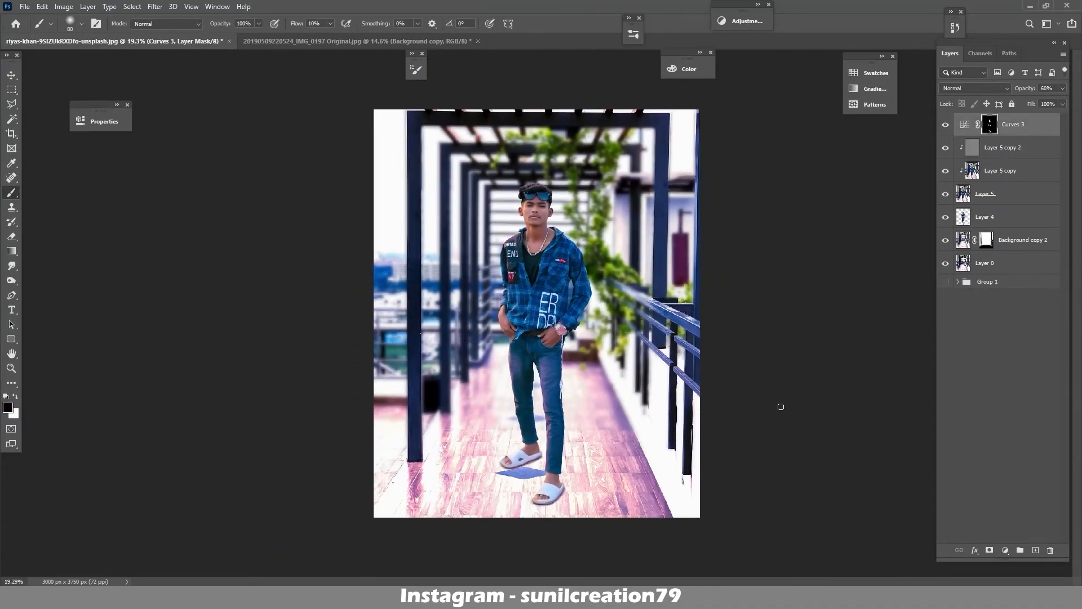
{"action": "left_click", "coordinate": [1005, 550]}
{"action": "left_click", "coordinate": [1011, 405]}
{"action": "mouse_move", "coordinate": [219, 236]}
{"action": "left_mouse_down"}
{"action": "mouse_move", "coordinate": [239, 262]}
{"action": "mouse_move", "coordinate": [234, 247]}
{"action": "left_mouse_up"}
{"action": "left_click", "coordinate": [272, 341]}
{"action": "left_click", "coordinate": [488, 219]}
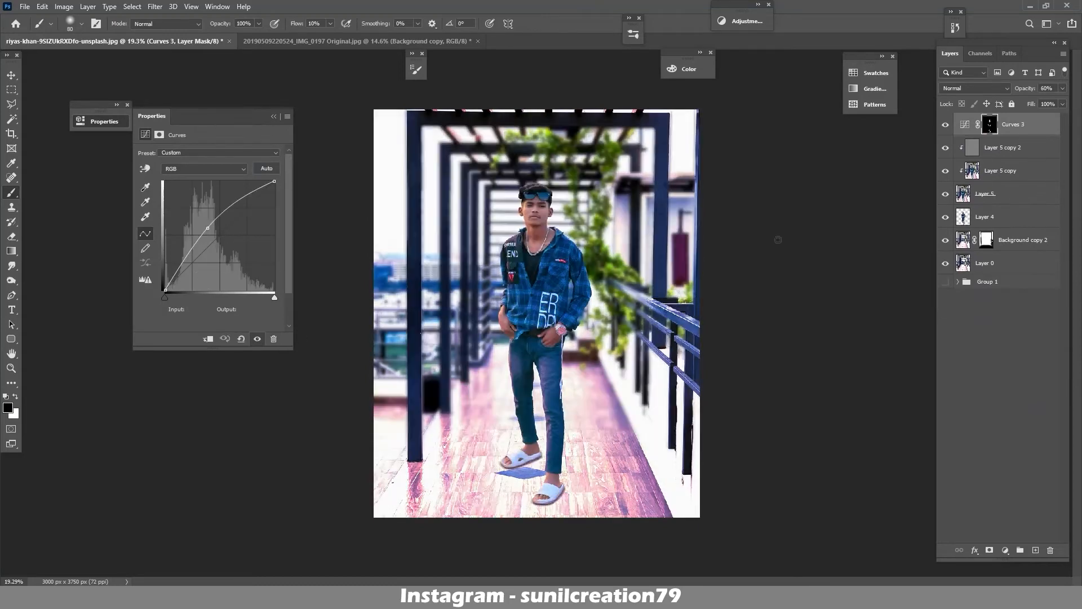
Add a new layer above the Curves layer, fill it with neutral gray and set its blending mode to Overlay
{"action": "left_click", "coordinate": [1035, 550]}
{"action": "key", "text": "shift+F5"}
{"action": "left_click", "coordinate": [609, 158]}
{"action": "left_click", "coordinate": [975, 89]}
{"action": "left_click", "coordinate": [950, 224]}
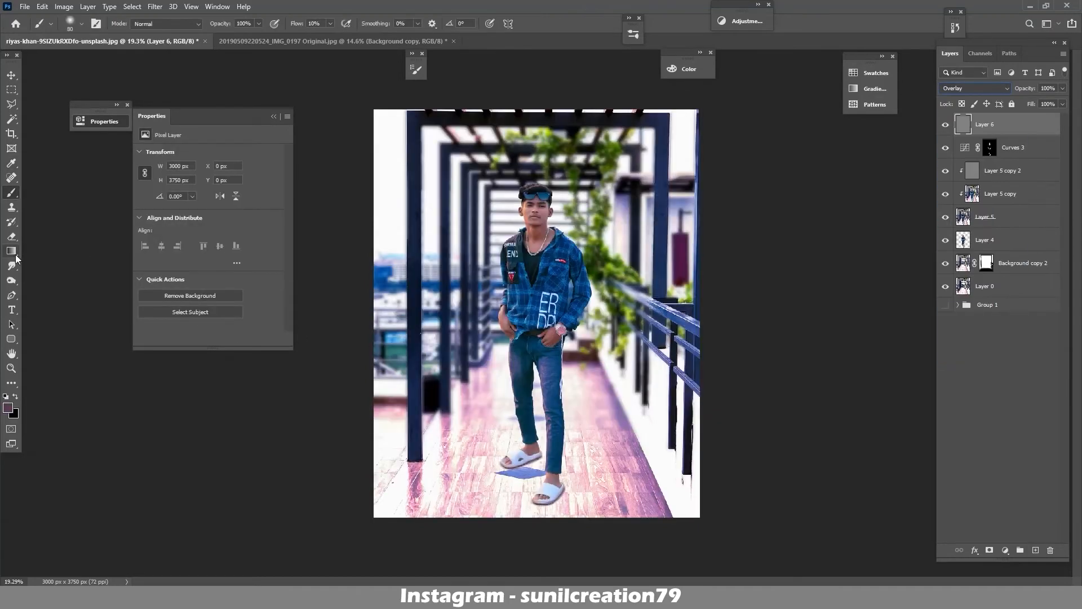
Set up the Burn tool for midtones at 100% exposure with a large Soft Round tip
{"action": "type", "text": "o100"}
{"action": "left_click", "coordinate": [73, 26]}
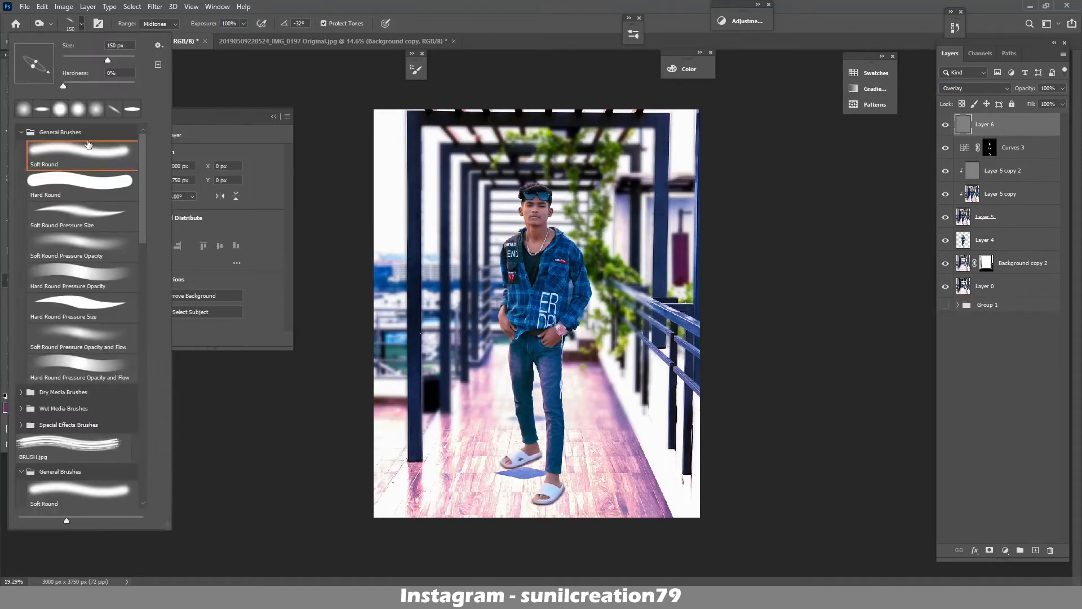
{"action": "double_click", "coordinate": [89, 146]}
{"action": "key", "text": "bracketright"}
{"action": "key", "text": "bracketright"}
{"action": "key", "text": "bracketright"}
{"action": "key", "text": "bracketright"}
{"action": "key", "text": "bracketright"}
{"action": "key", "text": "bracketright"}
{"action": "key", "text": "bracketright"}
{"action": "key", "text": "bracketright"}
{"action": "key", "text": "bracketright"}
{"action": "key", "text": "bracketright"}
{"action": "key", "text": "bracketright"}
{"action": "key", "text": "bracketright"}
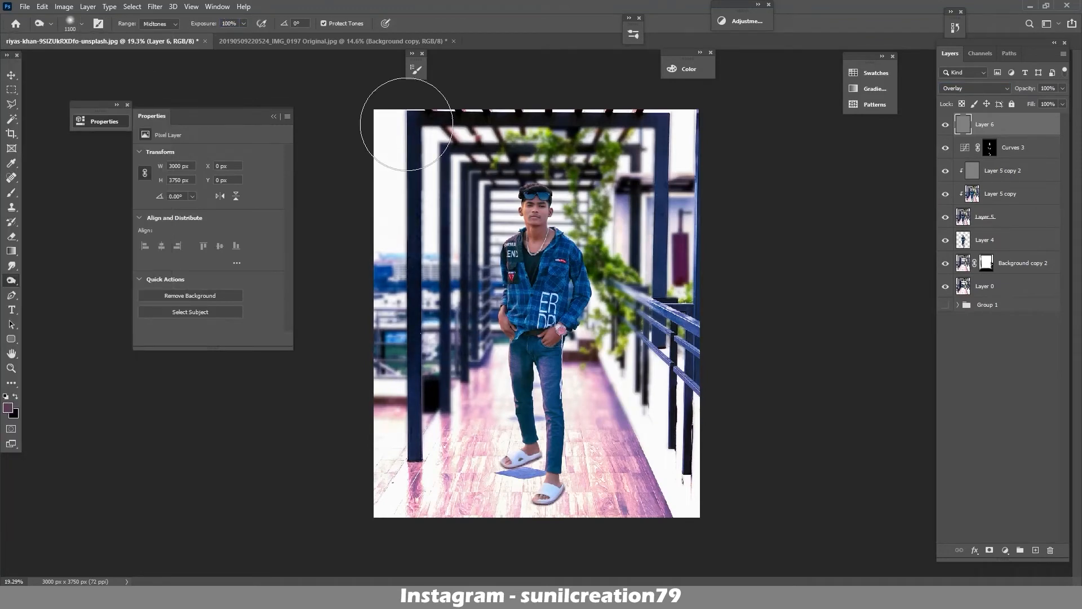
Burn the pergola and greenery around the man on the gray Overlay layer
{"action": "key", "text": "bracketleft"}
{"action": "key", "text": "bracketleft"}
{"action": "key", "text": "bracketleft"}
{"action": "mouse_move", "coordinate": [493, 130]}
{"action": "left_mouse_down"}
{"action": "mouse_move", "coordinate": [613, 137]}
{"action": "mouse_move", "coordinate": [582, 137]}
{"action": "mouse_move", "coordinate": [649, 271]}
{"action": "mouse_move", "coordinate": [668, 383]}
{"action": "mouse_move", "coordinate": [579, 410]}
{"action": "mouse_move", "coordinate": [475, 372]}
{"action": "left_mouse_up"}
{"action": "key", "text": "bracketleft"}
{"action": "key", "text": "bracketleft"}
{"action": "key", "text": "bracketleft"}
{"action": "key", "text": "bracketleft"}
{"action": "key", "text": "bracketleft"}
{"action": "key", "text": "bracketleft"}
{"action": "key", "text": "bracketleft"}
{"action": "key", "text": "bracketleft"}
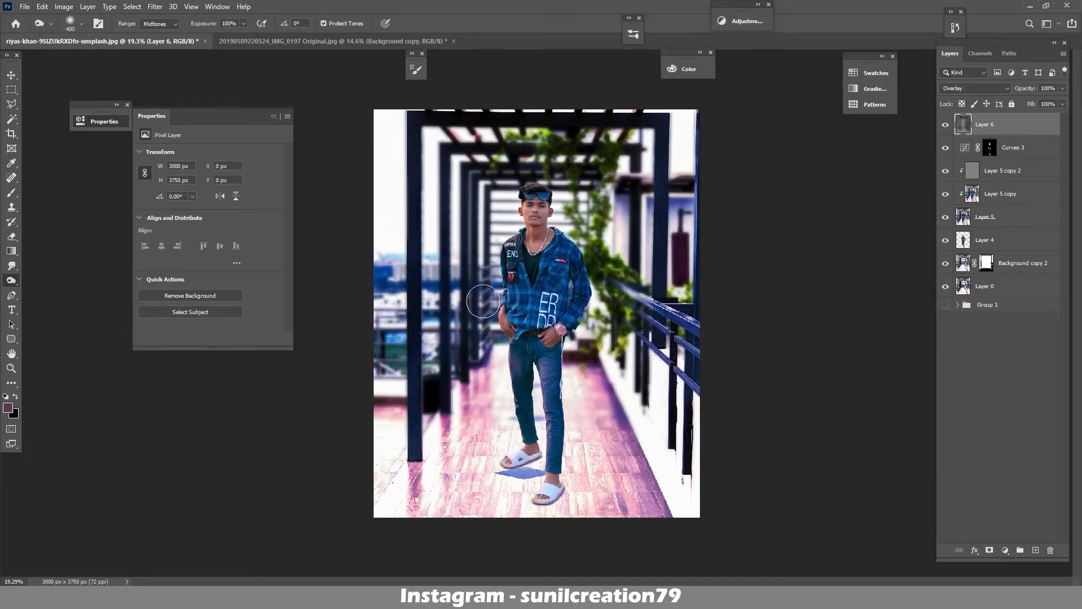
Select everything outside the man's outline, burn the surrounding terrace with a 700 px tip, and clear the selection
{"action": "left_click", "coordinate": [962, 241], "text": "ctrl"}
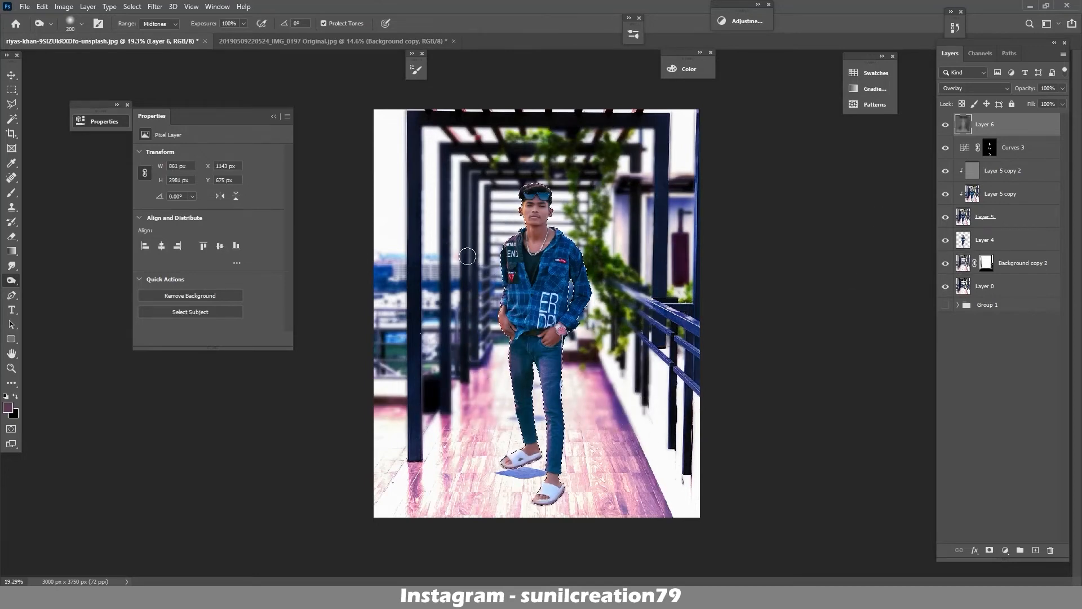
{"action": "key", "text": "ctrl+shift+i"}
{"action": "key", "text": "bracketright"}
{"action": "key", "text": "bracketright"}
{"action": "key", "text": "bracketright"}
{"action": "key", "text": "bracketright"}
{"action": "key", "text": "bracketright"}
{"action": "mouse_move", "coordinate": [575, 265]}
{"action": "left_mouse_down"}
{"action": "mouse_move", "coordinate": [481, 420]}
{"action": "mouse_move", "coordinate": [501, 406]}
{"action": "mouse_move", "coordinate": [455, 193]}
{"action": "mouse_move", "coordinate": [416, 345]}
{"action": "left_mouse_up"}
{"action": "left_click_drag", "start_coordinate": [615, 358], "coordinate": [662, 444]}
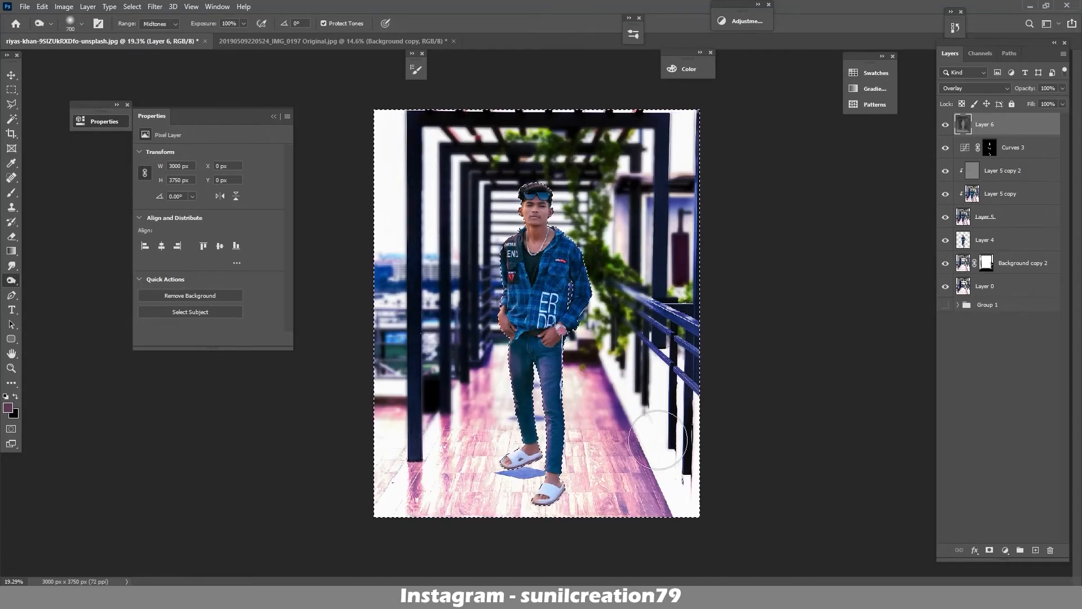
{"action": "left_click_drag", "start_coordinate": [403, 451], "coordinate": [414, 281]}
{"action": "key", "text": "bracketright"}
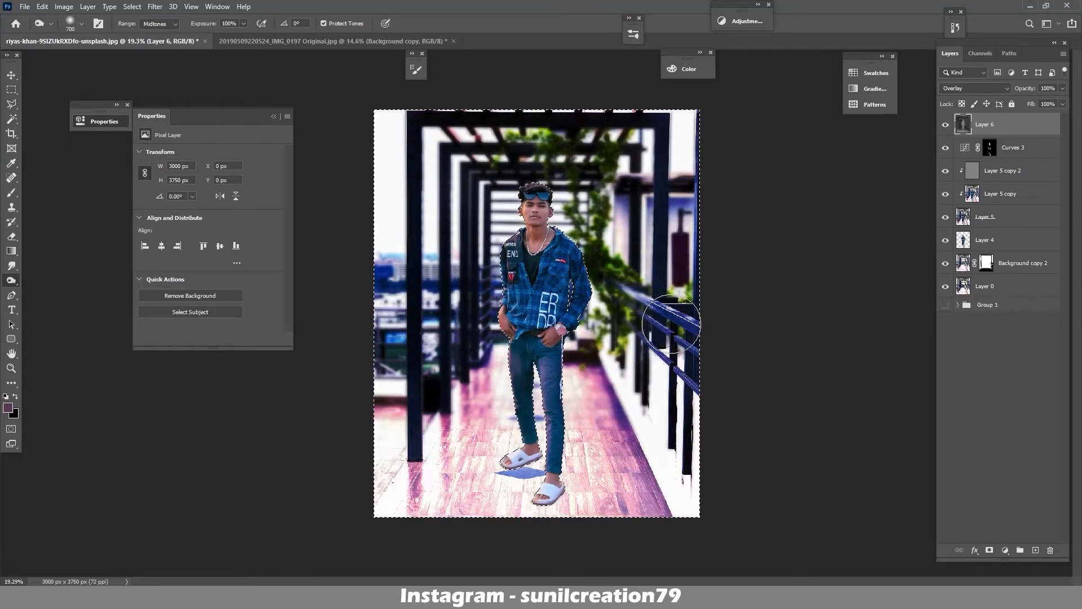
{"action": "key", "text": "ctrl+d"}
Compare the image with and without the burn layer and reduce that layer's opacity to 57%
{"action": "left_click", "coordinate": [944, 125]}
{"action": "left_click", "coordinate": [944, 125]}
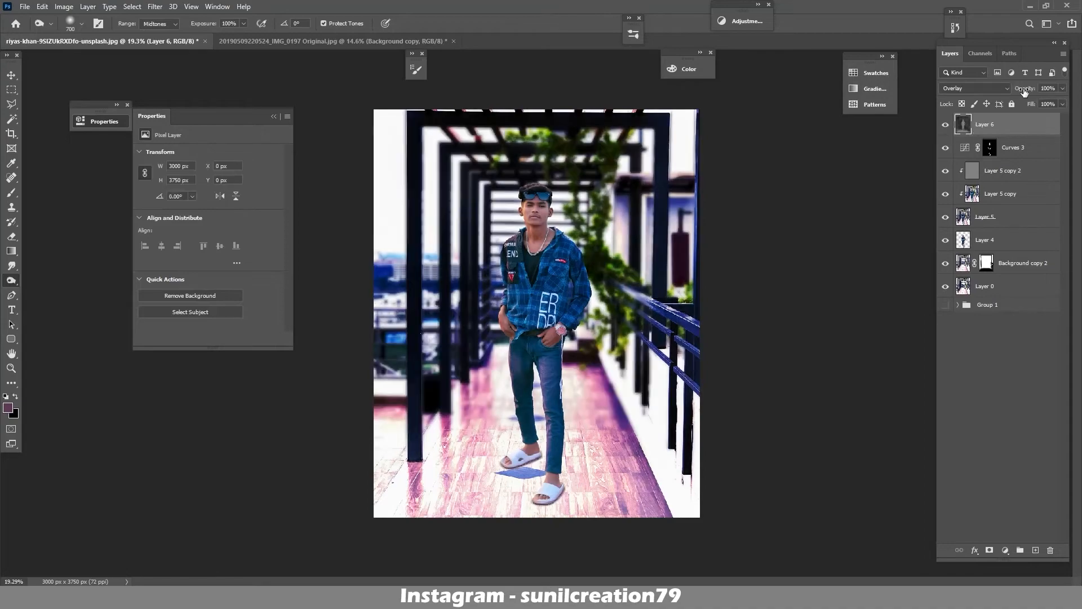
{"action": "scroll", "coordinate": [538, 213], "scroll_direction": "up", "scroll_amount": 5}
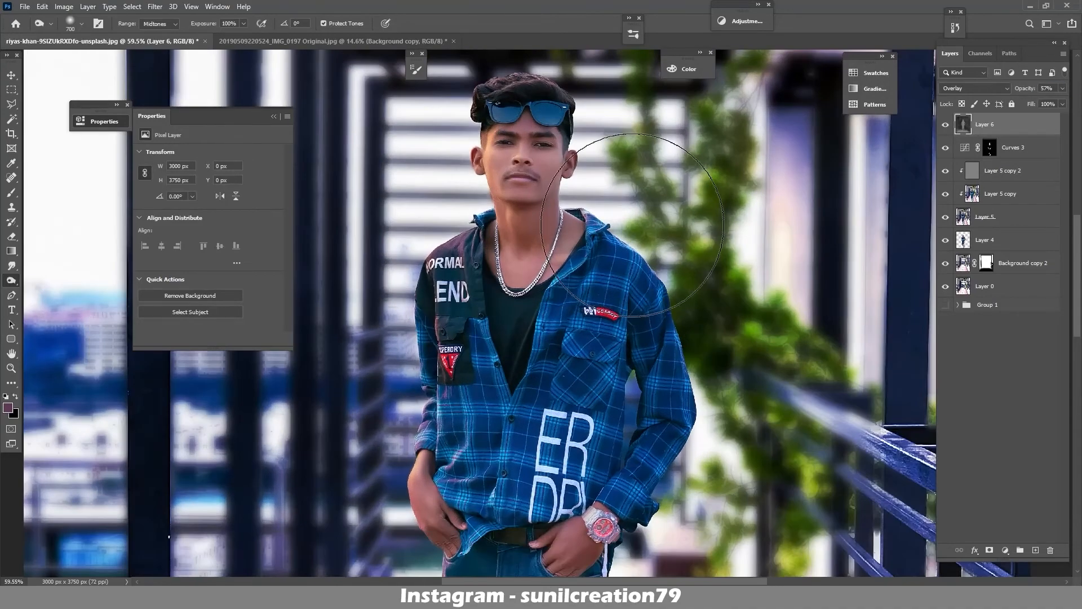
{"action": "scroll", "coordinate": [687, 217], "scroll_direction": "down", "scroll_amount": 2}
{"action": "scroll", "coordinate": [686, 218], "scroll_direction": "down", "scroll_amount": 2}
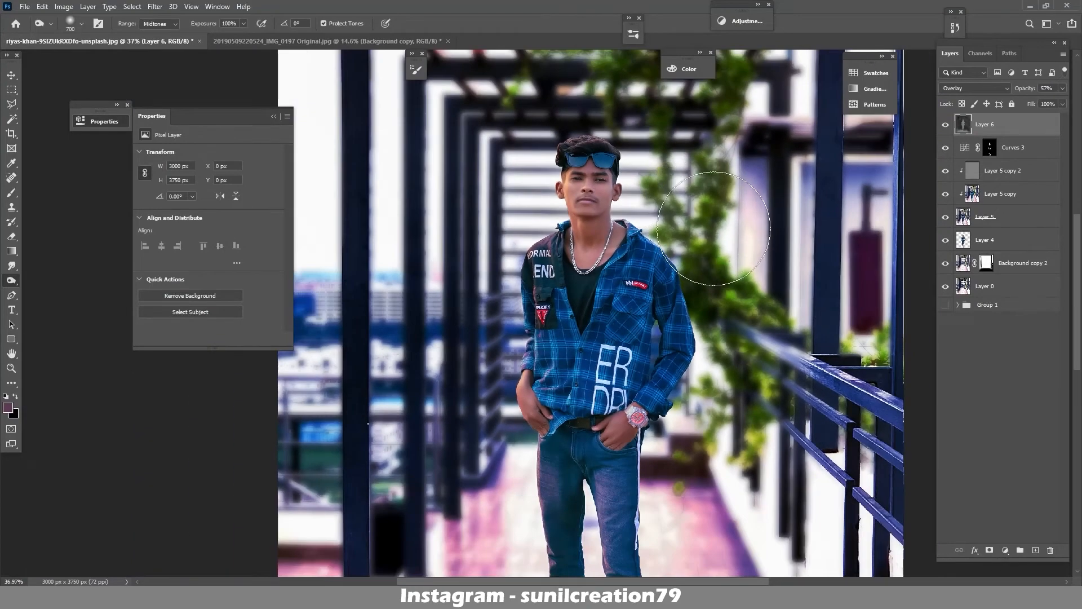
{"action": "scroll", "coordinate": [707, 220], "scroll_direction": "down", "scroll_amount": 2}
{"action": "scroll", "coordinate": [721, 210], "scroll_direction": "up", "scroll_amount": 4}
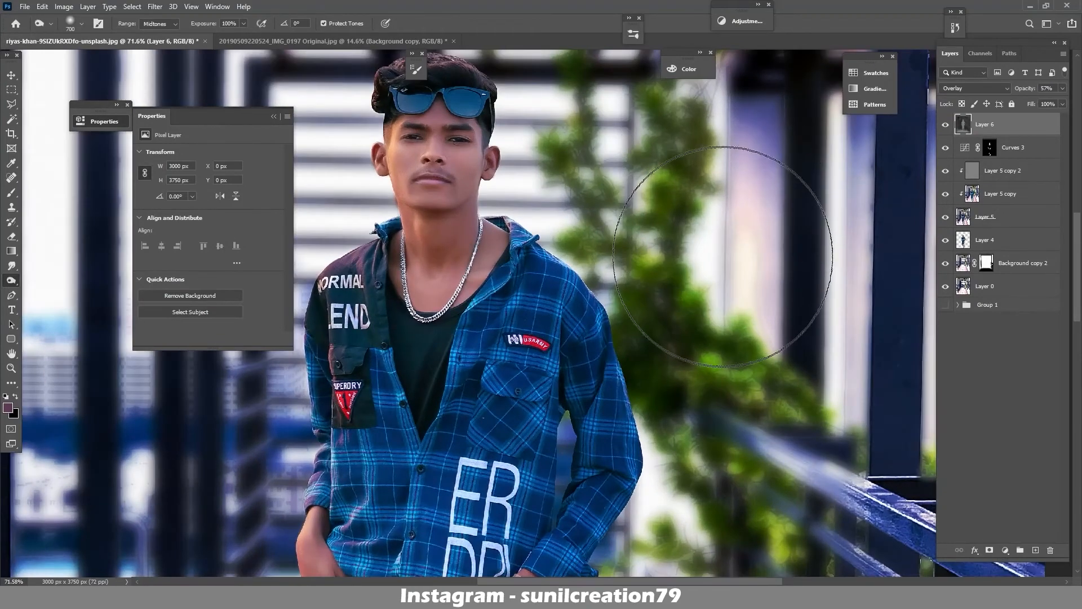
{"action": "scroll", "coordinate": [724, 218], "scroll_direction": "down", "scroll_amount": 1}
{"action": "scroll", "coordinate": [734, 280], "scroll_direction": "down", "scroll_amount": 5}
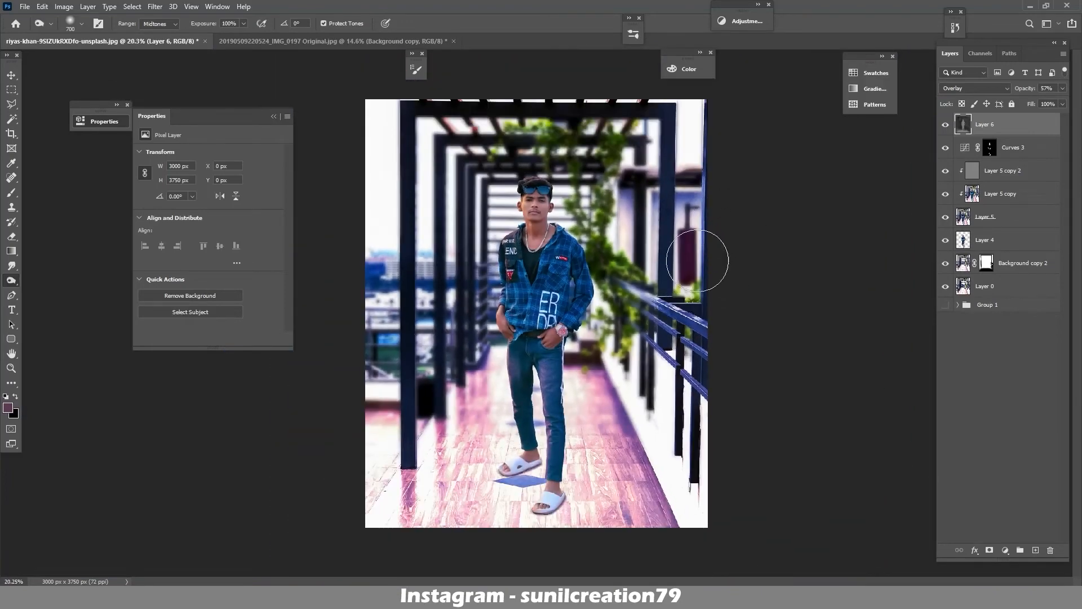
Stamp all visible layers into a new layer and, in Camera Raw, set saturation to Greens -56, Purples -74 and Magentas -69
{"action": "key", "text": "ctrl+alt+shift+e"}
{"action": "left_click", "coordinate": [155, 6]}
{"action": "left_click", "coordinate": [176, 73]}
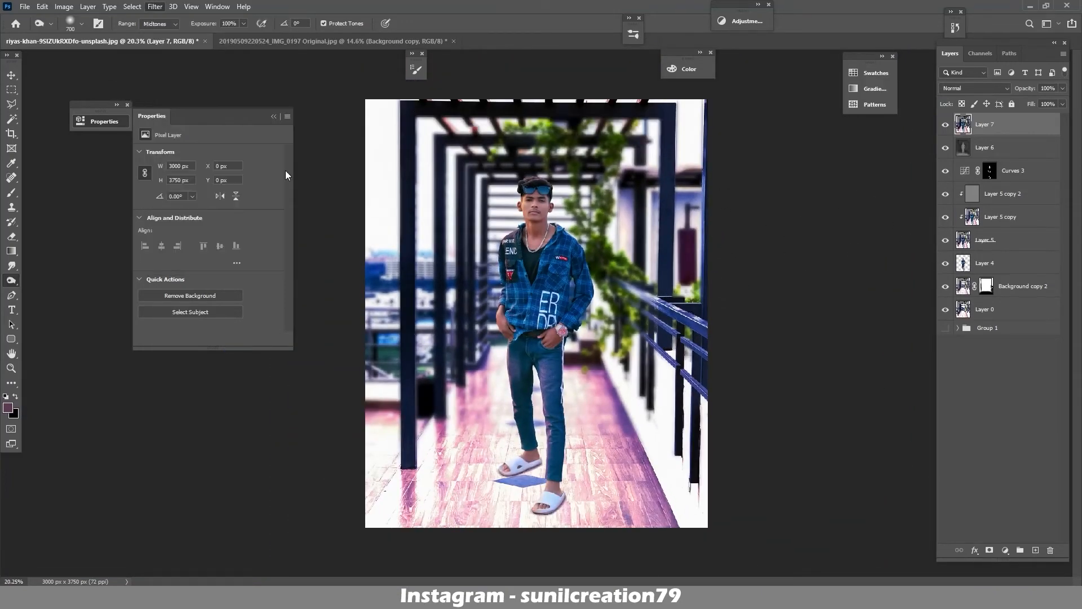
{"action": "scroll", "coordinate": [562, 395], "scroll_direction": "up", "scroll_amount": 5}
{"action": "left_click_drag", "start_coordinate": [561, 424], "coordinate": [513, 427]}
{"action": "left_click", "coordinate": [517, 407]}
{"action": "left_click_drag", "start_coordinate": [562, 357], "coordinate": [527, 355]}
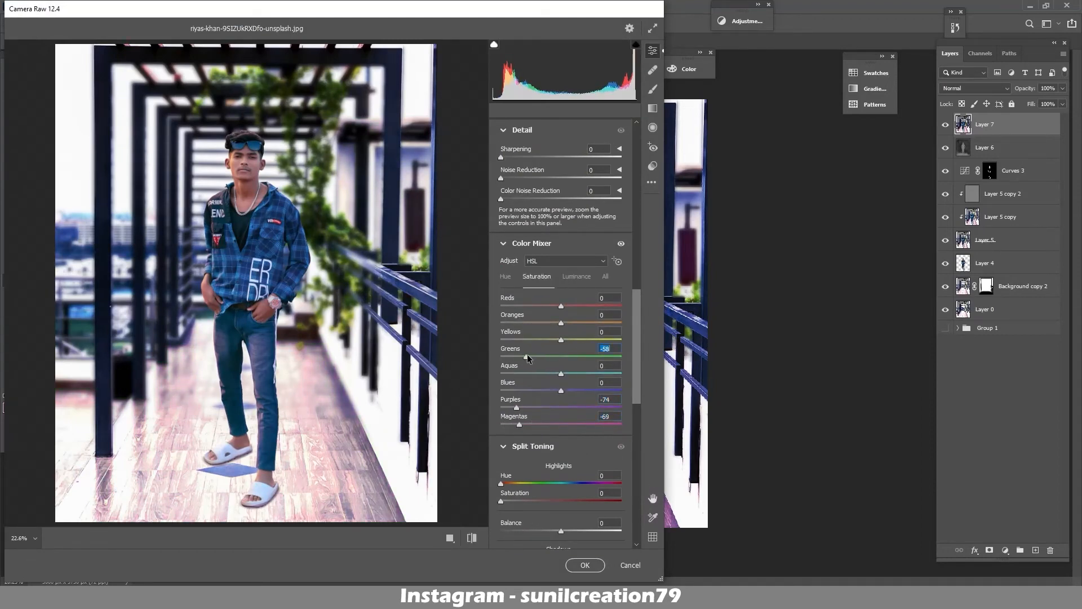
Set saturation to Aquas +44, Blues +10, Oranges -3 and Magentas +5, fine-tune the orange luminance, and apply the Camera Raw grade
{"action": "left_click", "coordinate": [519, 373]}
{"action": "left_click_drag", "start_coordinate": [592, 379], "coordinate": [585, 379]}
{"action": "mouse_move", "coordinate": [579, 390]}
{"action": "left_mouse_down"}
{"action": "mouse_move", "coordinate": [542, 389]}
{"action": "mouse_move", "coordinate": [566, 391]}
{"action": "left_mouse_up"}
{"action": "left_click", "coordinate": [574, 274]}
{"action": "left_click_drag", "start_coordinate": [562, 323], "coordinate": [566, 323]}
{"action": "mouse_move", "coordinate": [560, 424]}
{"action": "left_mouse_down"}
{"action": "mouse_move", "coordinate": [581, 424]}
{"action": "mouse_move", "coordinate": [462, 416]}
{"action": "mouse_move", "coordinate": [561, 430]}
{"action": "left_mouse_up"}
{"action": "left_click", "coordinate": [534, 276]}
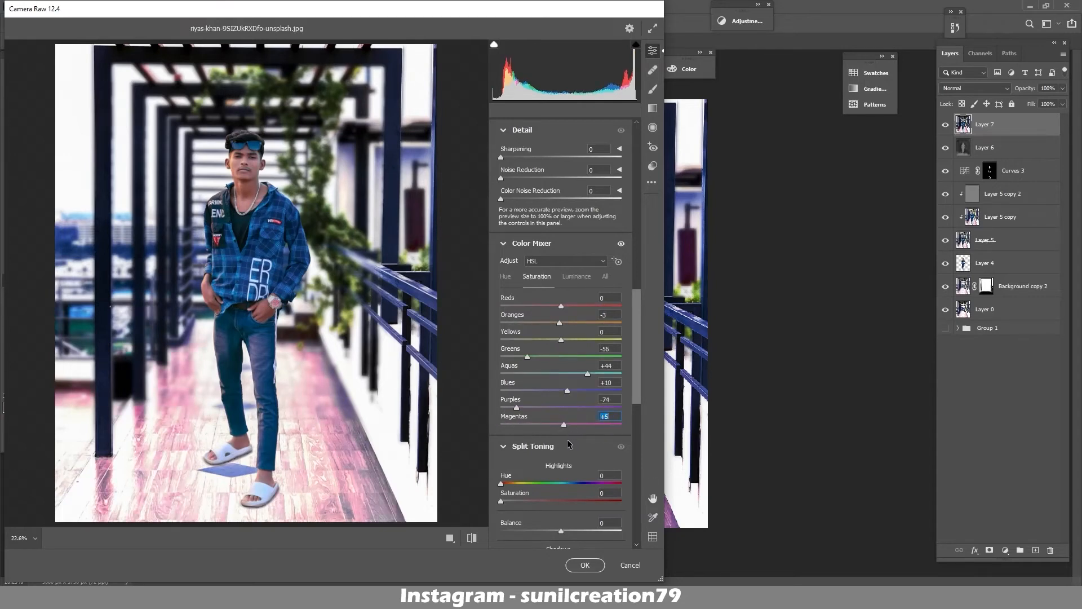
{"action": "left_click", "coordinate": [585, 566]}
Add a Selective Color adjustment layer and shift its cyan and magenta amounts to tone down the pink floor
{"action": "left_click", "coordinate": [1005, 550]}
{"action": "left_click", "coordinate": [1027, 544]}
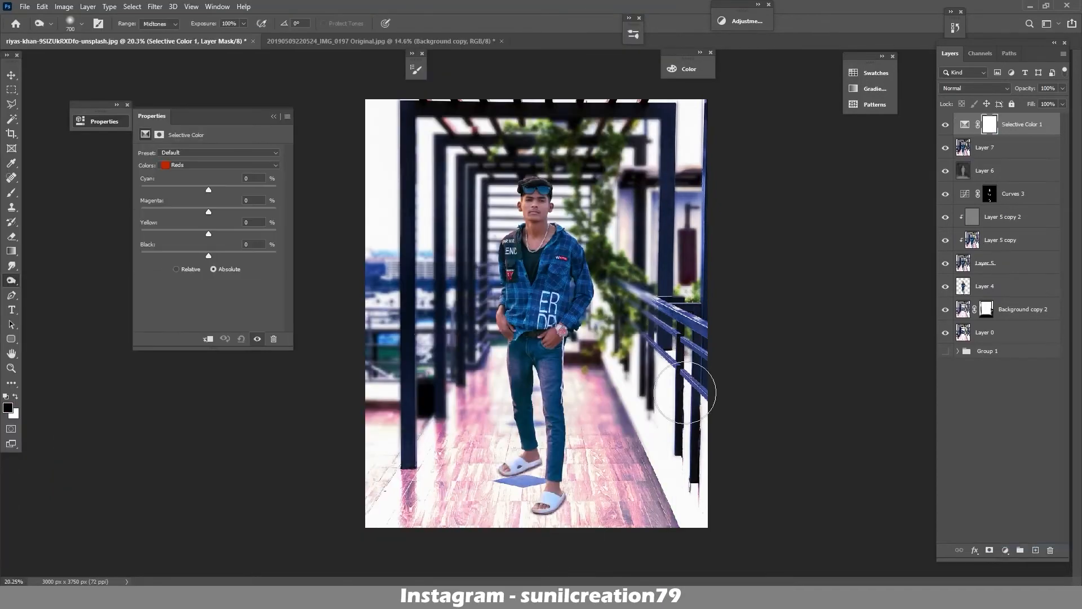
{"action": "scroll", "coordinate": [556, 393], "scroll_direction": "up", "scroll_amount": 4}
{"action": "scroll", "coordinate": [556, 393], "scroll_direction": "down", "scroll_amount": 1}
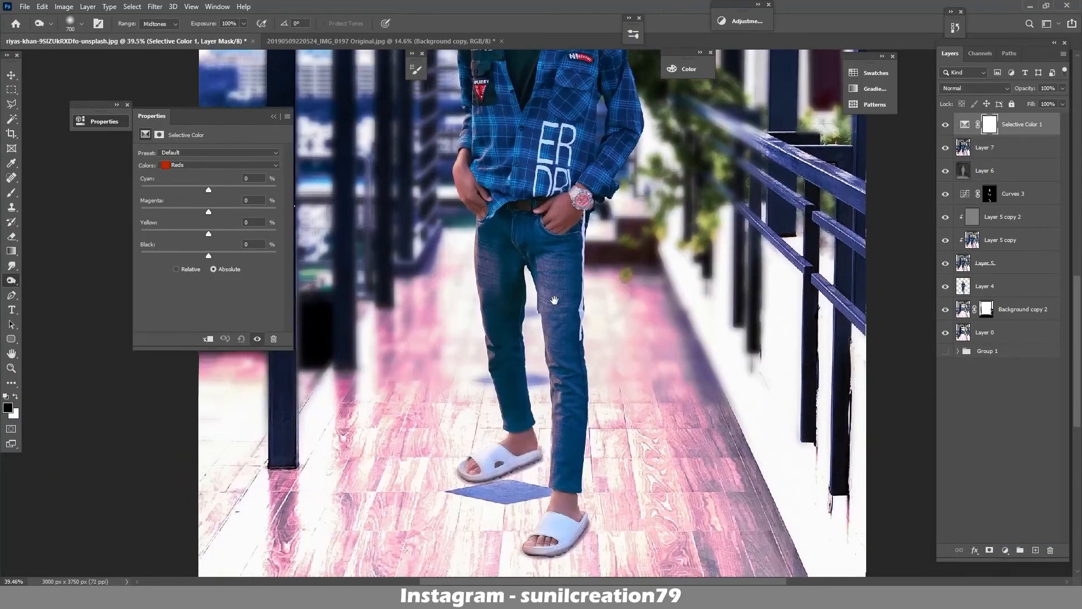
{"action": "left_click", "coordinate": [182, 166]}
{"action": "left_click", "coordinate": [188, 220]}
{"action": "left_click_drag", "start_coordinate": [208, 212], "coordinate": [167, 255]}
{"action": "left_click_drag", "start_coordinate": [208, 189], "coordinate": [207, 252]}
Set the Selective Color Reds to Cyan +18, Magenta +3, Yellow +10 and Black -1
{"action": "scroll", "coordinate": [394, 282], "scroll_direction": "up", "scroll_amount": 3}
{"action": "left_click", "coordinate": [178, 166]}
{"action": "left_click", "coordinate": [179, 173]}
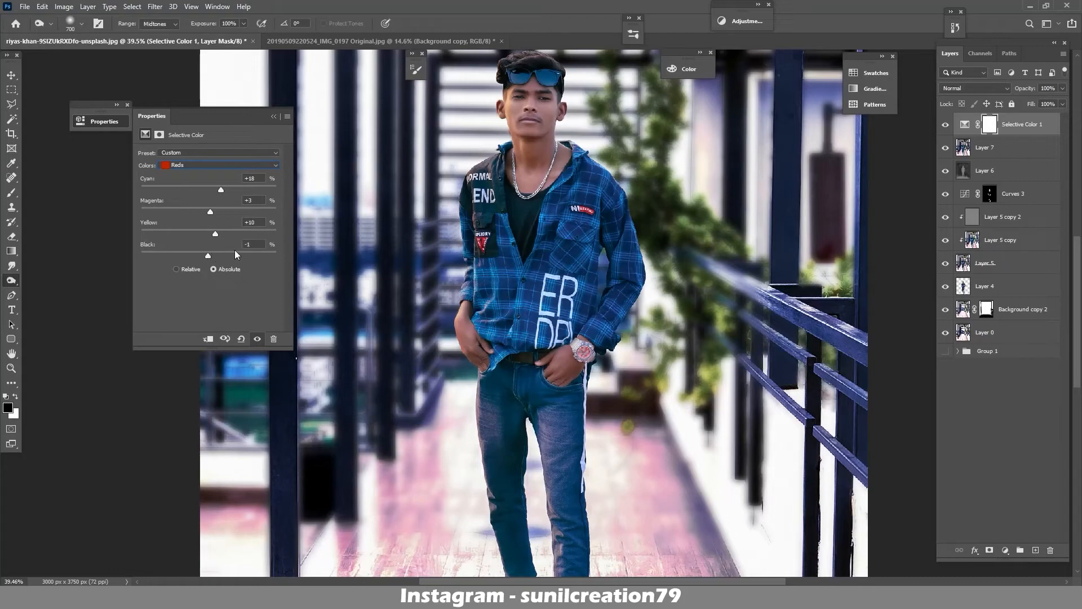
{"action": "left_click", "coordinate": [275, 118]}
{"action": "scroll", "coordinate": [586, 316], "scroll_direction": "down", "scroll_amount": 8}
{"action": "scroll", "coordinate": [598, 321], "scroll_direction": "up", "scroll_amount": 7}
{"action": "scroll", "coordinate": [600, 327], "scroll_direction": "down", "scroll_amount": 5}
{"action": "scroll", "coordinate": [603, 332], "scroll_direction": "up", "scroll_amount": 6}
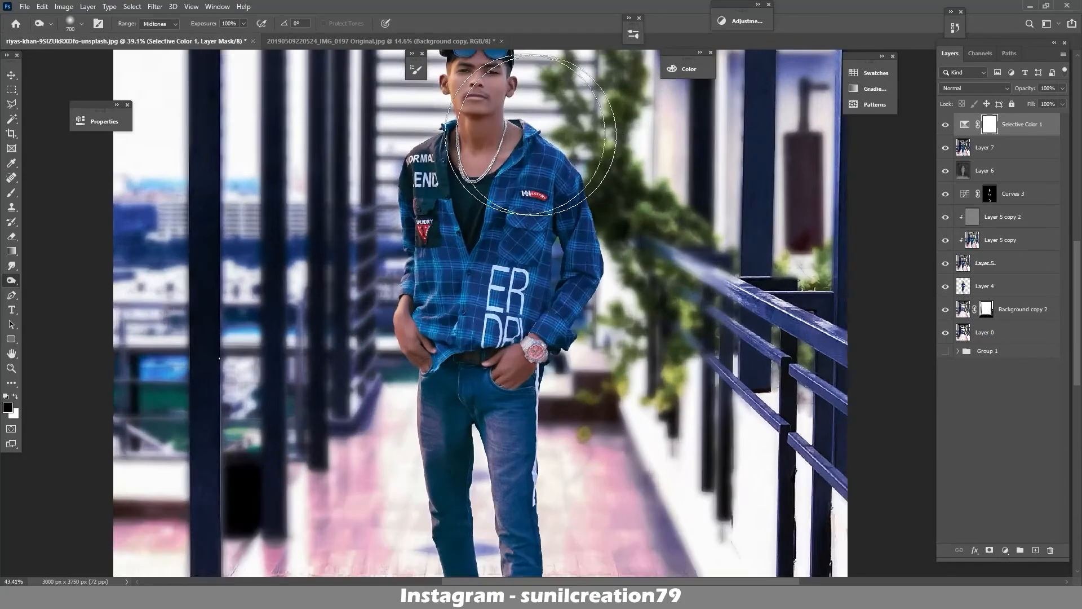
{"action": "scroll", "coordinate": [531, 135], "scroll_direction": "up", "scroll_amount": 2}
{"action": "scroll", "coordinate": [508, 186], "scroll_direction": "up", "scroll_amount": 2}
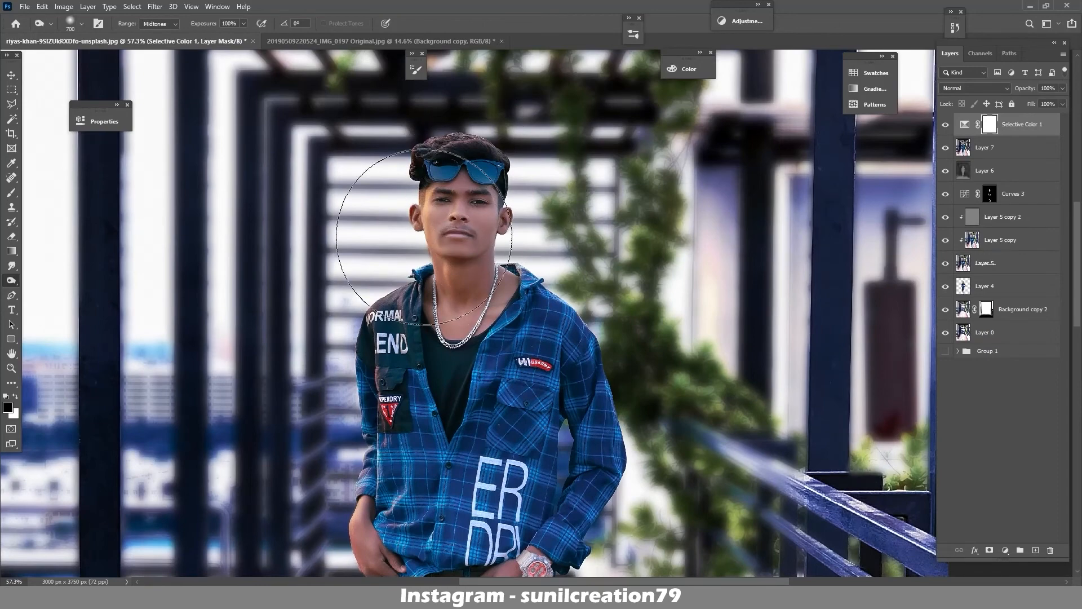
Stamp all visible layers into a new layer and reshape the man's hair in Liquify with a size 125 warp brush
{"action": "left_click", "coordinate": [156, 6]}
{"action": "left_click", "coordinate": [181, 97]}
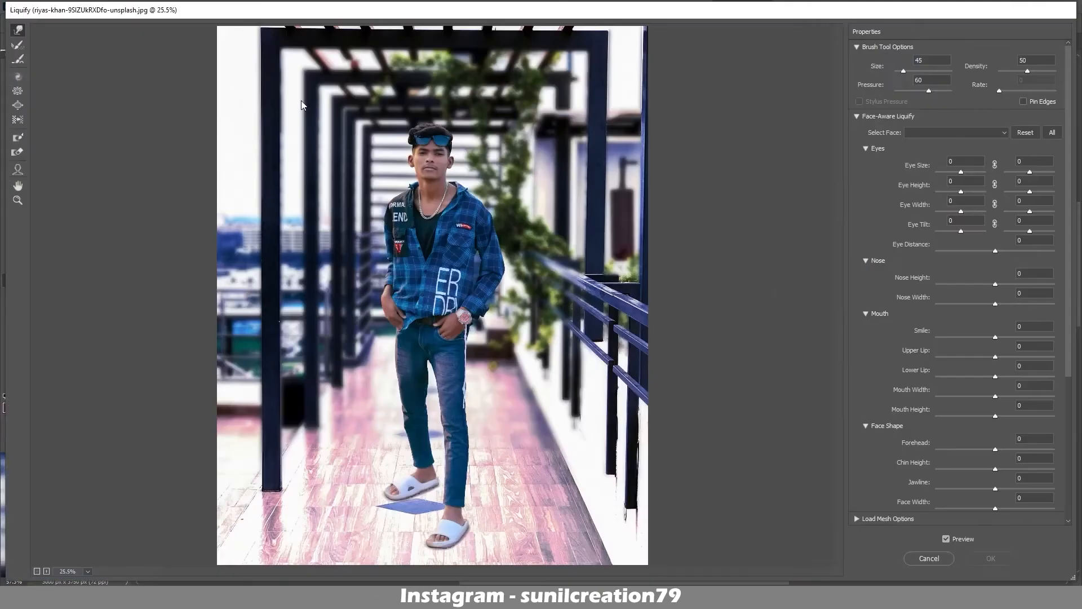
{"action": "scroll", "coordinate": [409, 218], "scroll_direction": "up", "scroll_amount": 12}
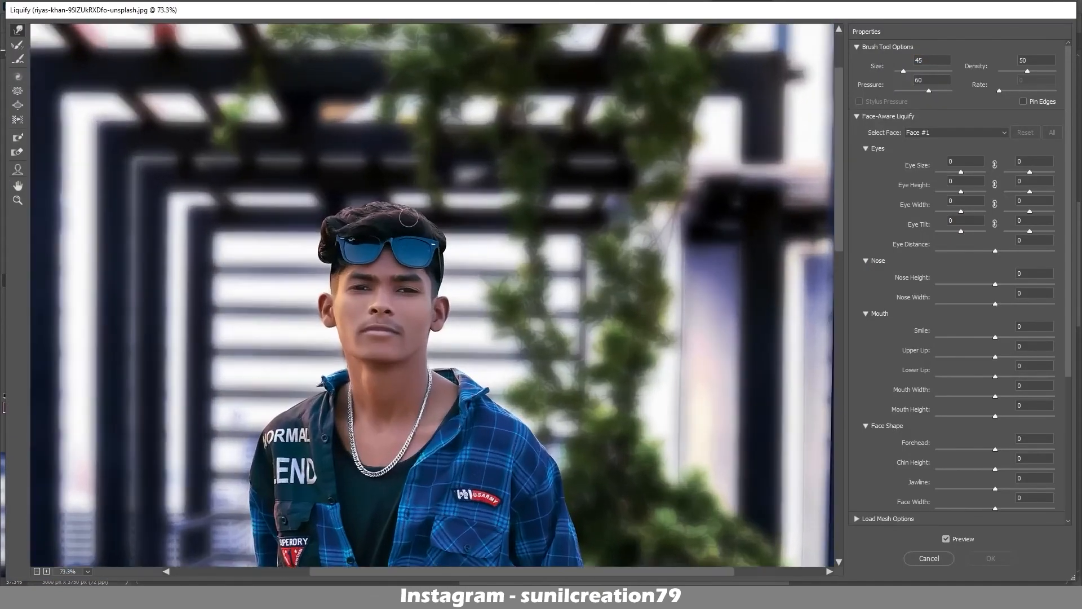
{"action": "scroll", "coordinate": [409, 218], "scroll_direction": "up", "scroll_amount": 1}
{"action": "key", "text": "bracketright"}
{"action": "key", "text": "bracketright"}
{"action": "key", "text": "bracketright"}
{"action": "key", "text": "bracketright"}
{"action": "key", "text": "bracketright"}
{"action": "key", "text": "bracketright"}
{"action": "key", "text": "bracketright"}
{"action": "mouse_move", "coordinate": [420, 211]}
{"action": "left_mouse_down"}
{"action": "mouse_move", "coordinate": [390, 205]}
{"action": "mouse_move", "coordinate": [373, 216]}
{"action": "mouse_move", "coordinate": [364, 198]}
{"action": "mouse_move", "coordinate": [347, 208]}
{"action": "mouse_move", "coordinate": [395, 208]}
{"action": "mouse_move", "coordinate": [304, 205]}
{"action": "left_mouse_up"}
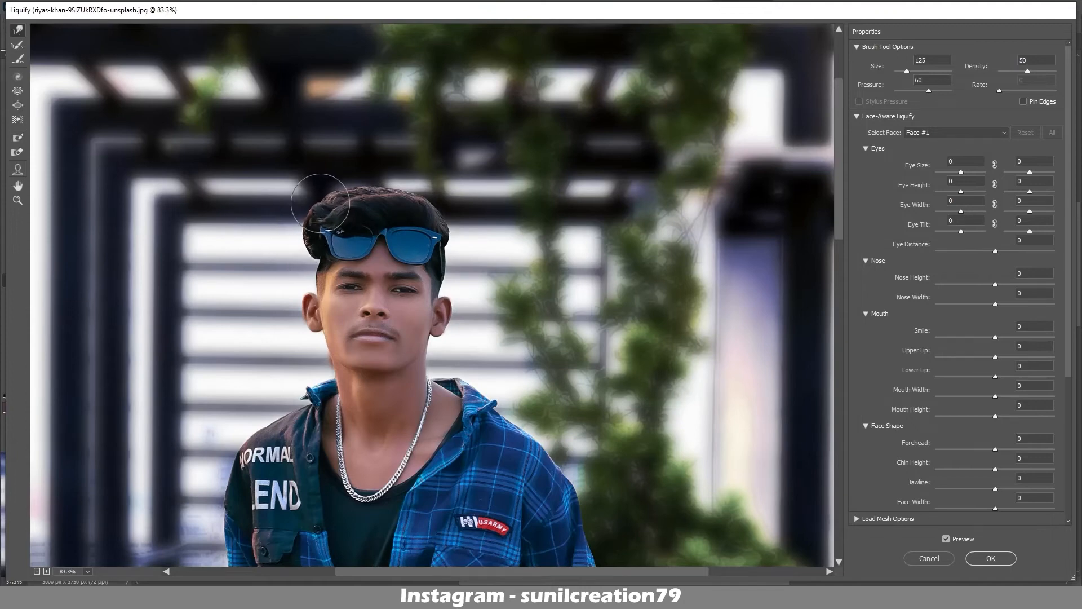
{"action": "left_click_drag", "start_coordinate": [308, 209], "coordinate": [317, 214]}
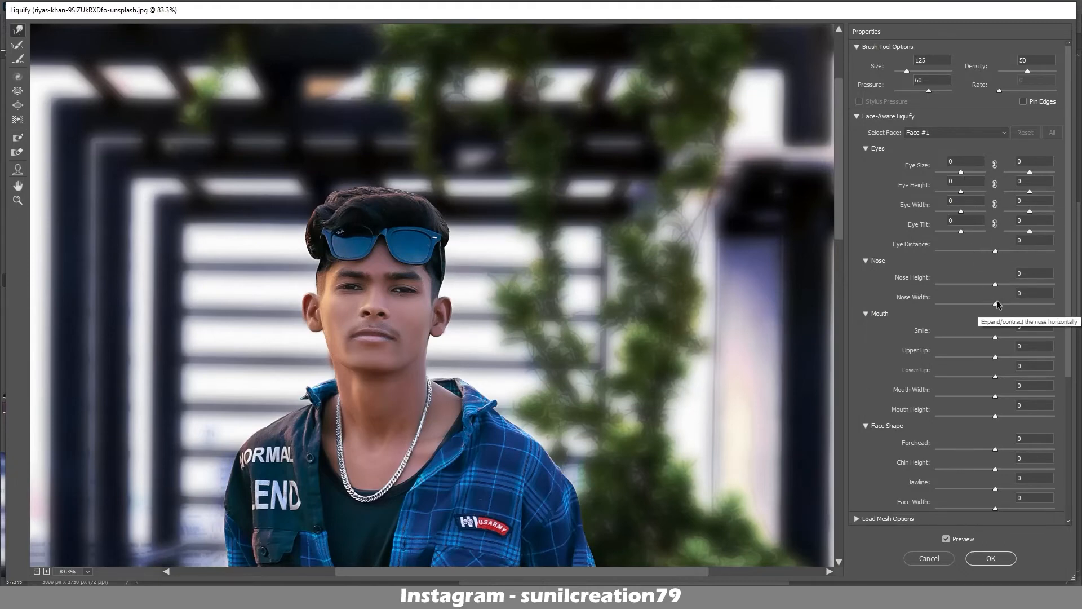
Set Nose Width 19, Smile 34, Forehead -46 and Jawline -38, slightly reduce face width and chin height, and apply Liquify
{"action": "left_click_drag", "start_coordinate": [995, 303], "coordinate": [1015, 337]}
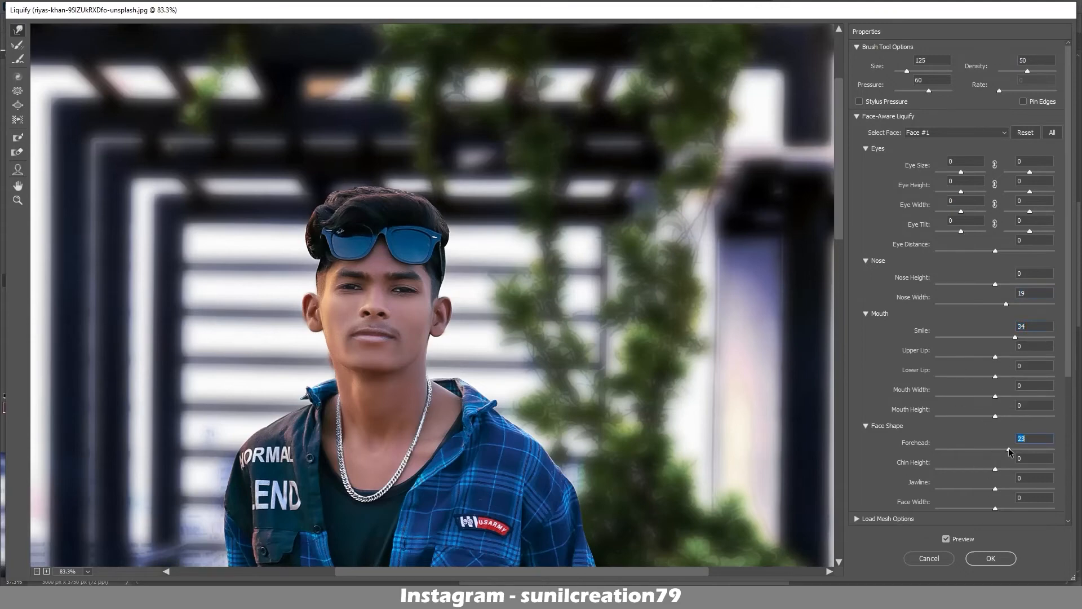
{"action": "left_click_drag", "start_coordinate": [996, 450], "coordinate": [967, 449]}
{"action": "mouse_move", "coordinate": [995, 488]}
{"action": "left_mouse_down"}
{"action": "mouse_move", "coordinate": [973, 488]}
{"action": "mouse_move", "coordinate": [993, 509]}
{"action": "left_mouse_up"}
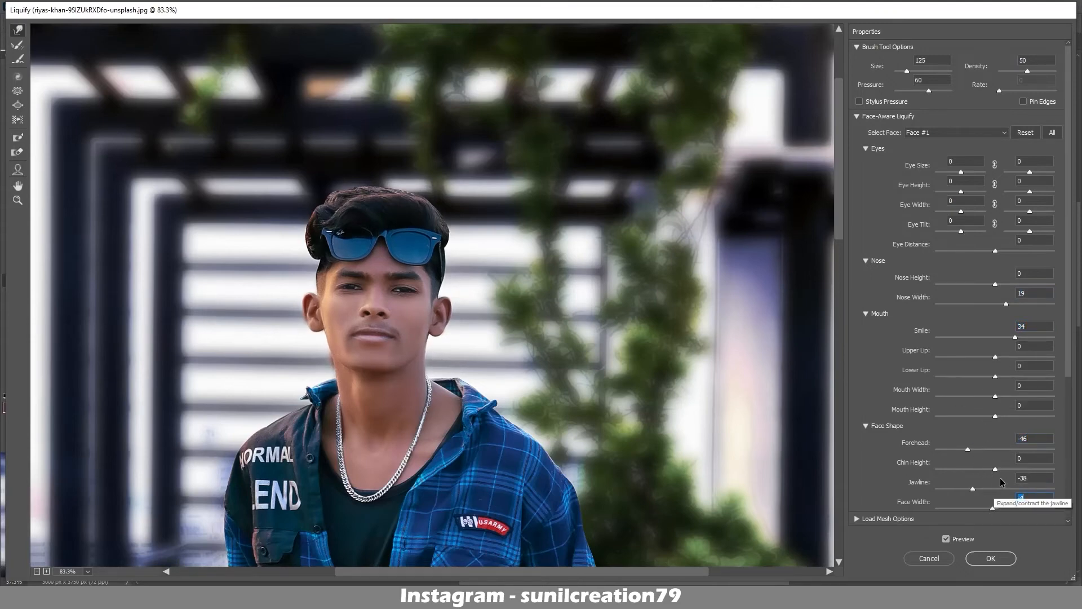
{"action": "left_click_drag", "start_coordinate": [995, 469], "coordinate": [983, 467]}
{"action": "left_click", "coordinate": [978, 558]}
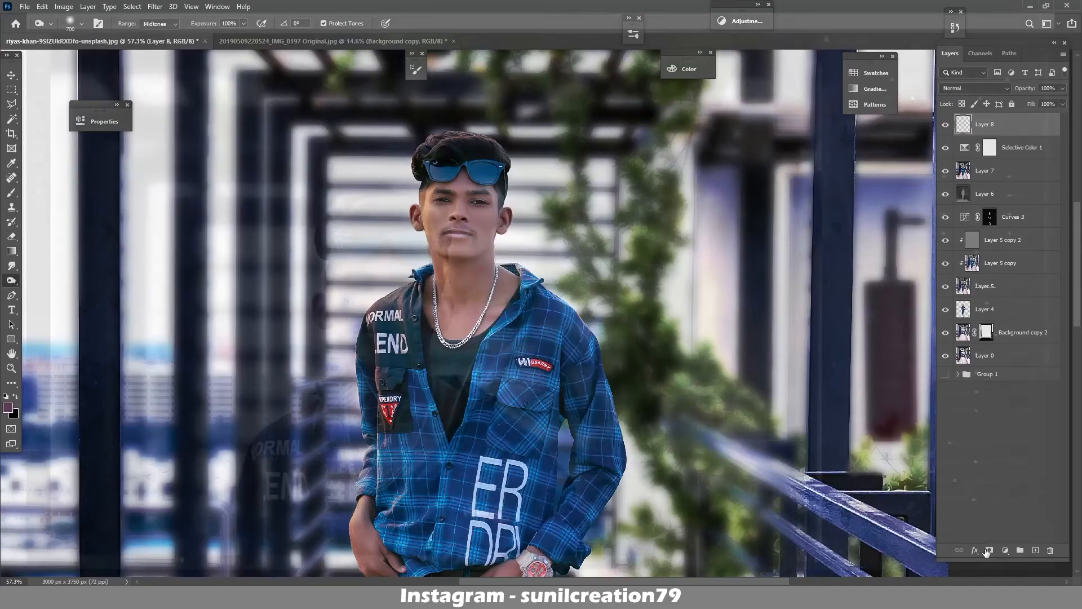
Soften the cutout edges of the man's front ankle and jeans leg with the Blur tool at size 40 and 50% strength
{"action": "left_click", "coordinate": [11, 265]}
{"action": "right_click", "coordinate": [11, 266]}
{"action": "left_click", "coordinate": [47, 265]}
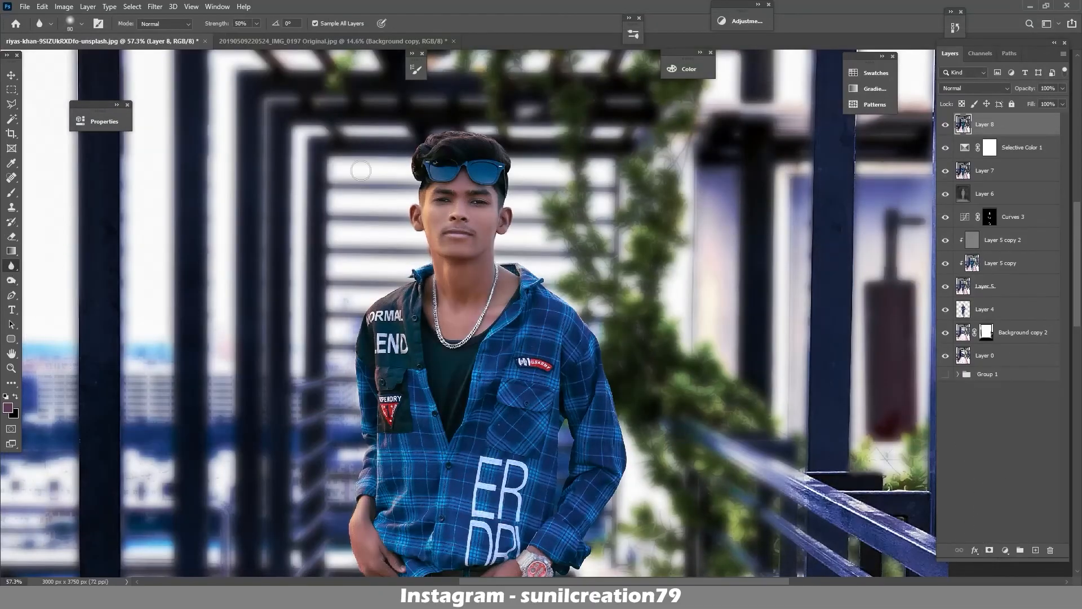
{"action": "mouse_move", "coordinate": [571, 477]}
{"action": "left_mouse_down"}
{"action": "mouse_move", "coordinate": [572, 319]}
{"action": "mouse_move", "coordinate": [611, 86]}
{"action": "left_mouse_up"}
{"action": "scroll", "coordinate": [572, 523], "scroll_direction": "up", "scroll_amount": 8}
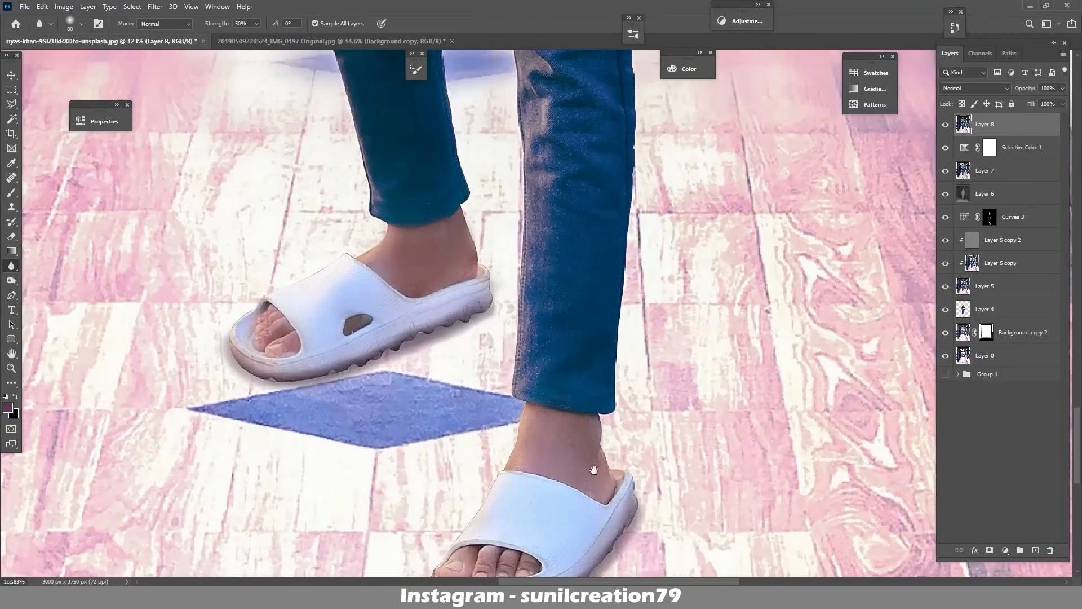
{"action": "left_click_drag", "start_coordinate": [592, 468], "coordinate": [622, 303]}
{"action": "key", "text": "bracketleft"}
{"action": "key", "text": "bracketleft"}
{"action": "key", "text": "bracketleft"}
{"action": "key", "text": "bracketleft"}
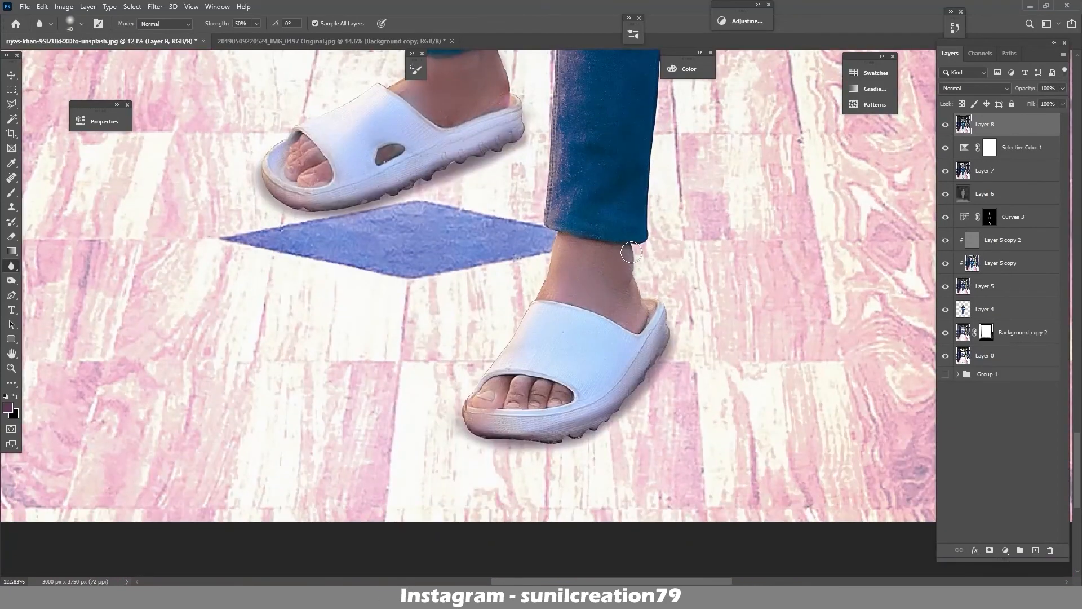
{"action": "left_click_drag", "start_coordinate": [630, 255], "coordinate": [596, 396]}
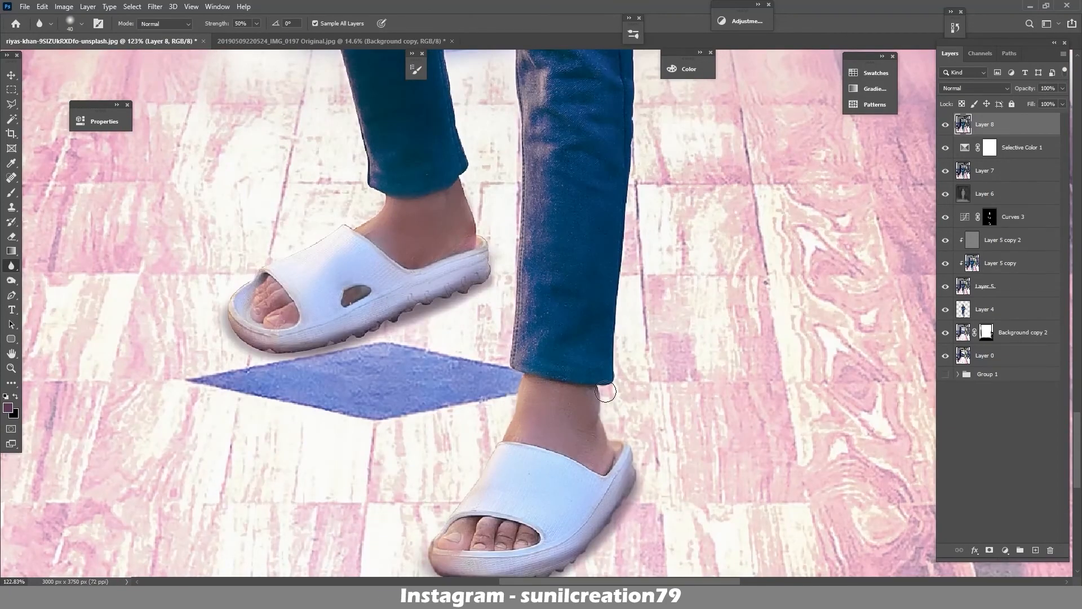
{"action": "left_click_drag", "start_coordinate": [635, 104], "coordinate": [627, 289]}
{"action": "left_click_drag", "start_coordinate": [614, 148], "coordinate": [604, 376]}
Blur the cutout edges along the watch-side sleeve, shoulder and shirt collar, up to the man's hair
{"action": "left_click_drag", "start_coordinate": [669, 130], "coordinate": [627, 333]}
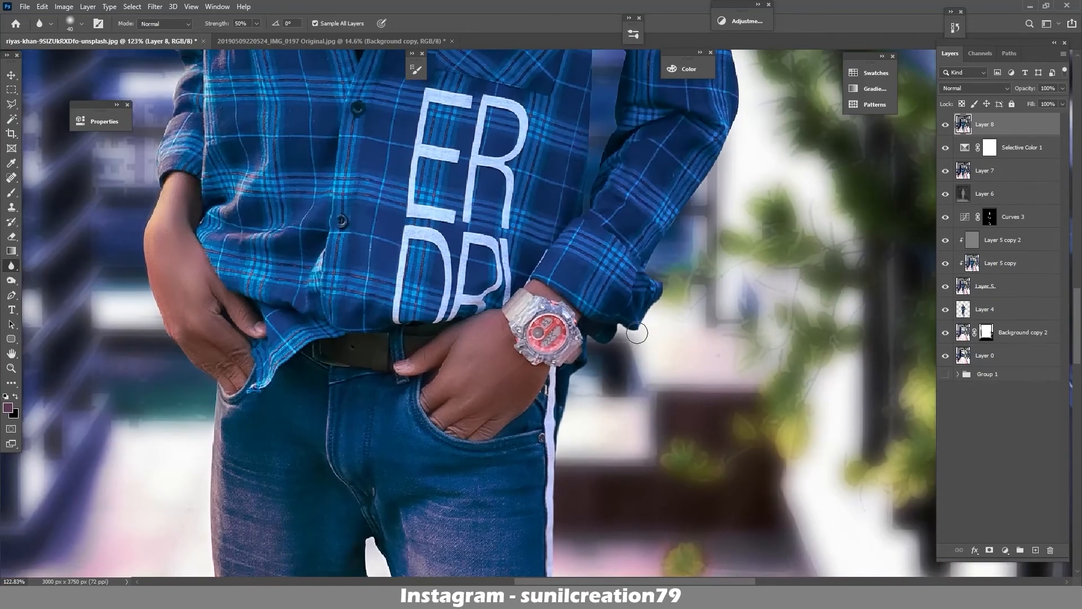
{"action": "left_click_drag", "start_coordinate": [657, 121], "coordinate": [636, 313]}
{"action": "left_click_drag", "start_coordinate": [656, 98], "coordinate": [699, 365]}
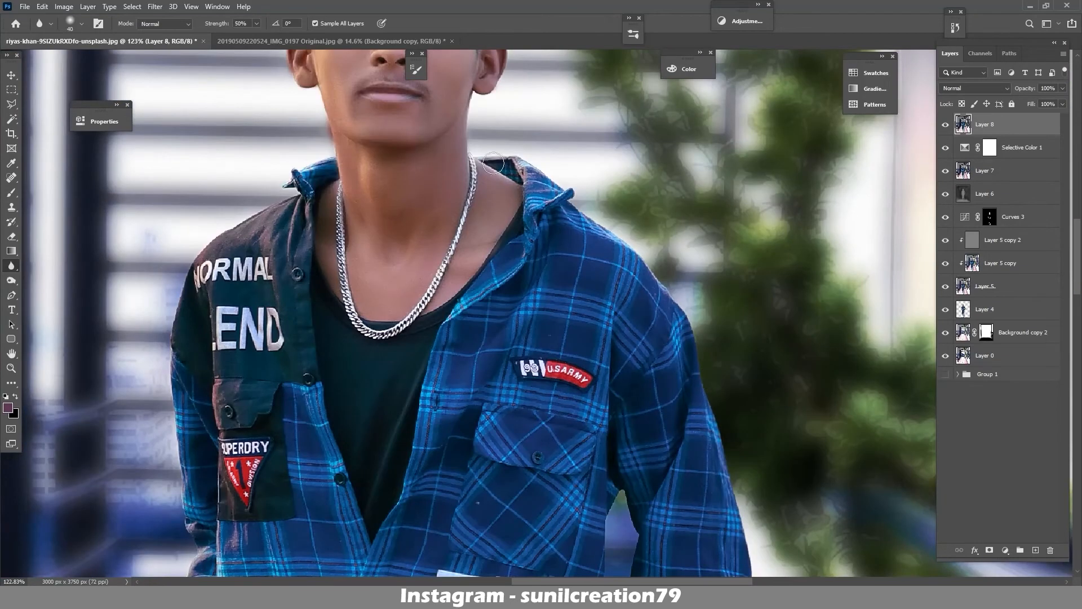
{"action": "left_click_drag", "start_coordinate": [493, 163], "coordinate": [584, 328]}
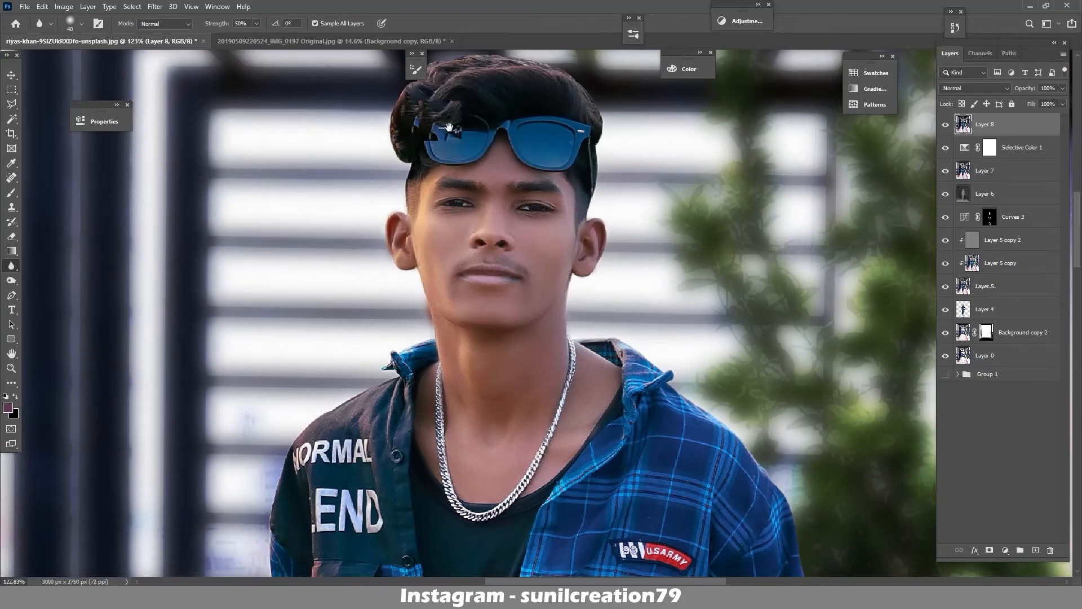
{"action": "left_click_drag", "start_coordinate": [403, 130], "coordinate": [457, 162]}
{"action": "left_click_drag", "start_coordinate": [460, 266], "coordinate": [495, 100]}
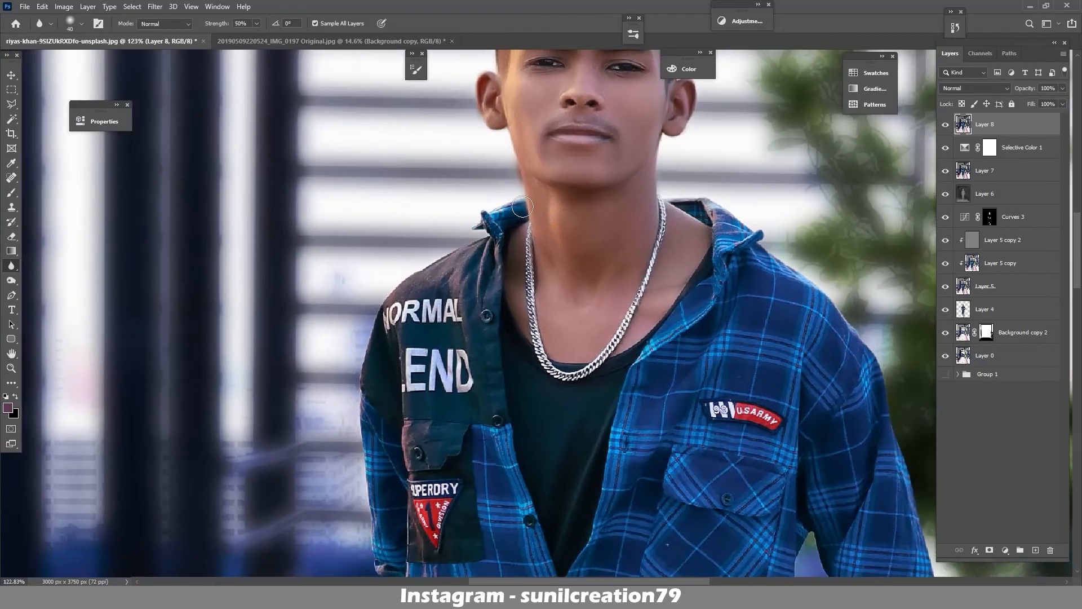
Blur the cutout edges of the opposite sleeve and hand and down the jeans to the rear trouser cuff
{"action": "scroll", "coordinate": [359, 233], "scroll_direction": "down", "scroll_amount": 5}
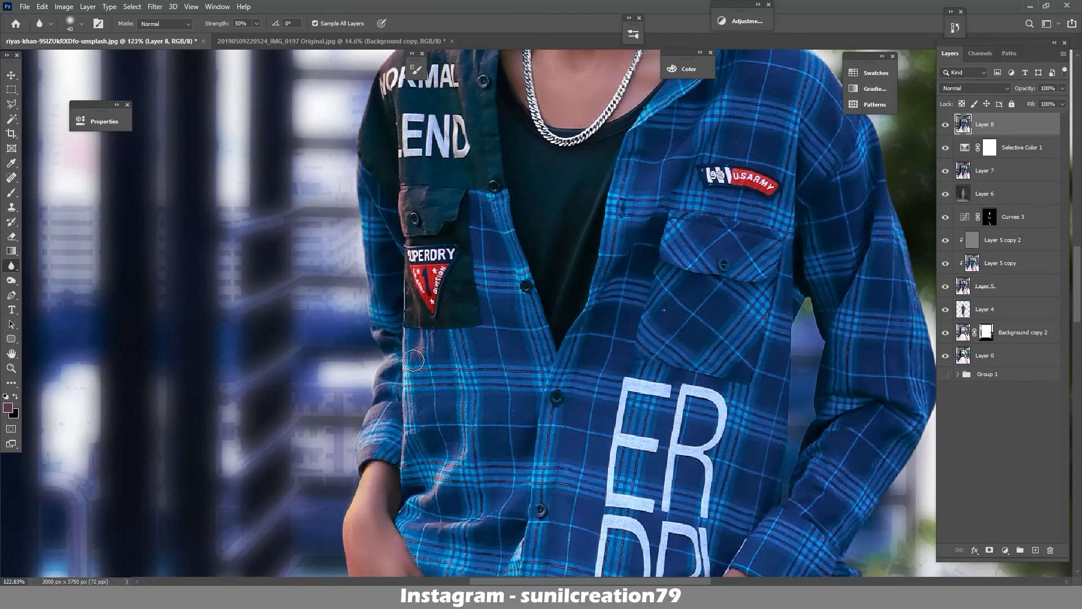
{"action": "left_click_drag", "start_coordinate": [406, 127], "coordinate": [437, 285]}
{"action": "scroll", "coordinate": [470, 444], "scroll_direction": "down", "scroll_amount": 10}
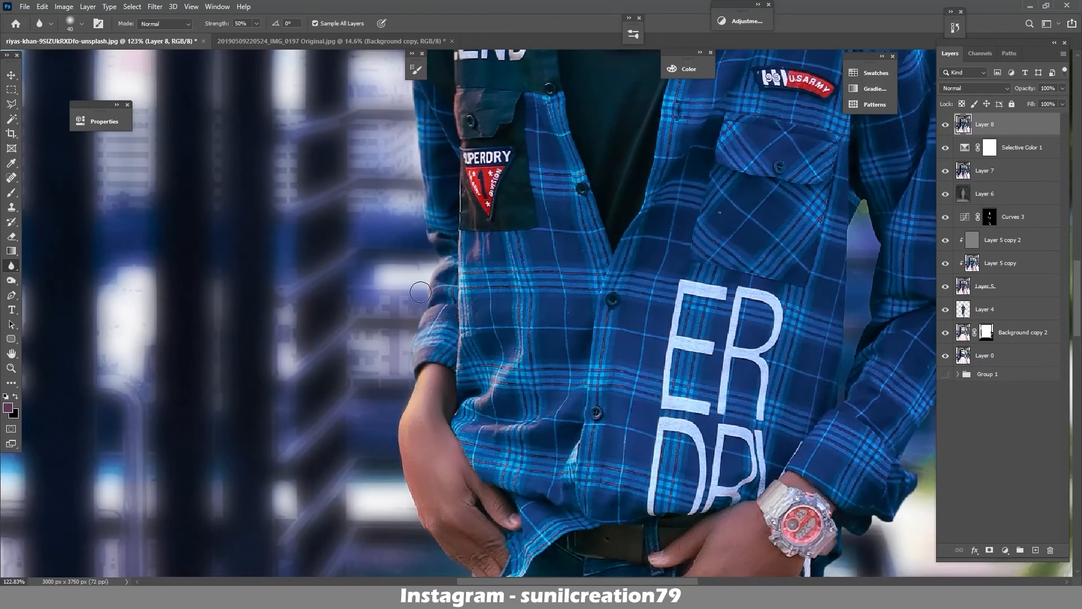
{"action": "scroll", "coordinate": [458, 194], "scroll_direction": "down", "scroll_amount": 3}
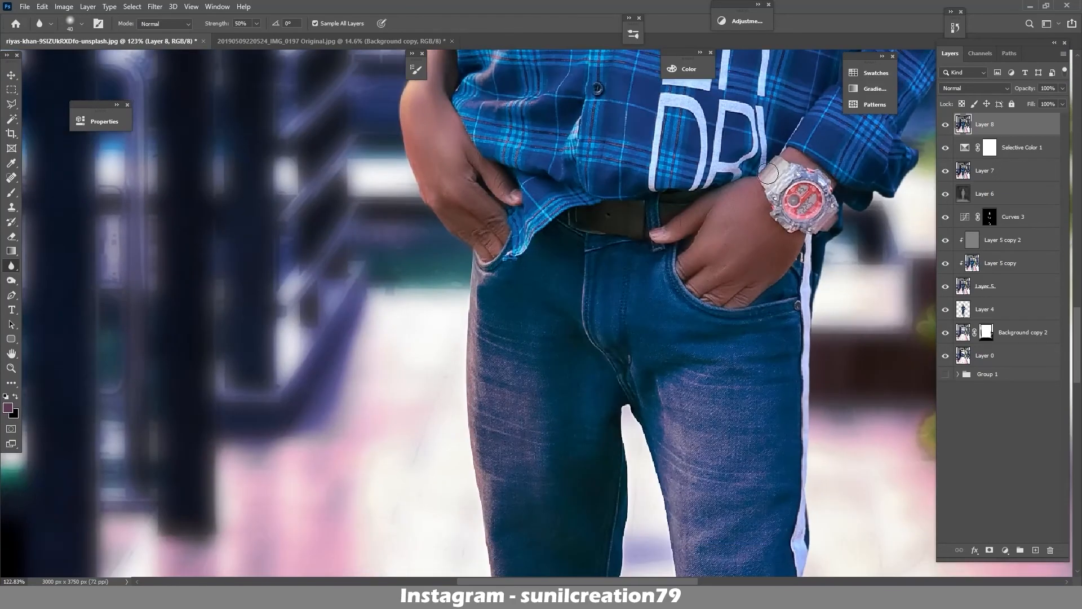
{"action": "left_click_drag", "start_coordinate": [475, 423], "coordinate": [478, 245]}
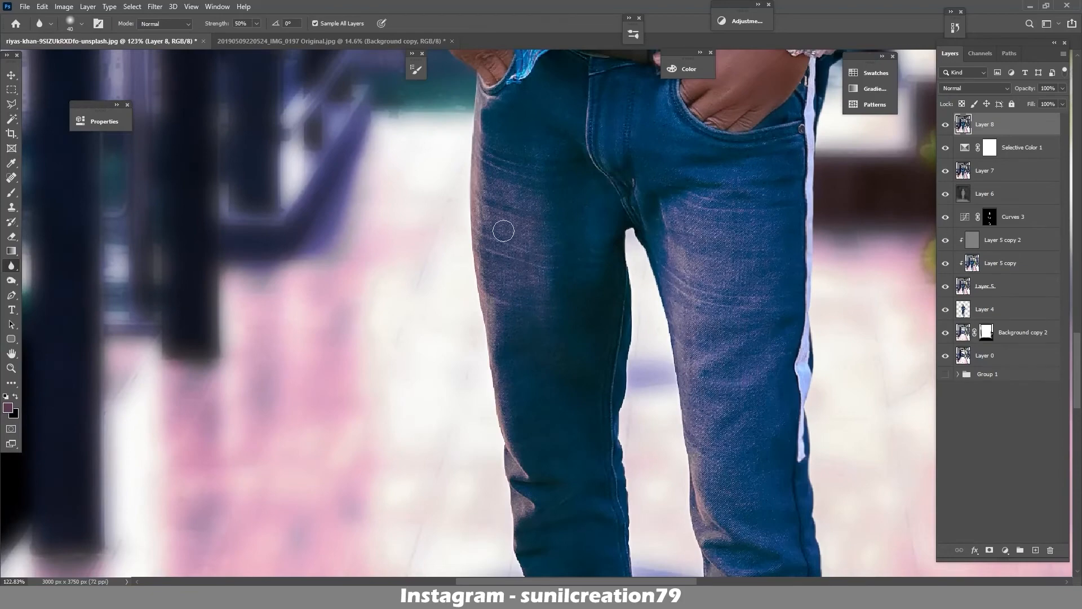
{"action": "scroll", "coordinate": [503, 231], "scroll_direction": "down", "scroll_amount": 7}
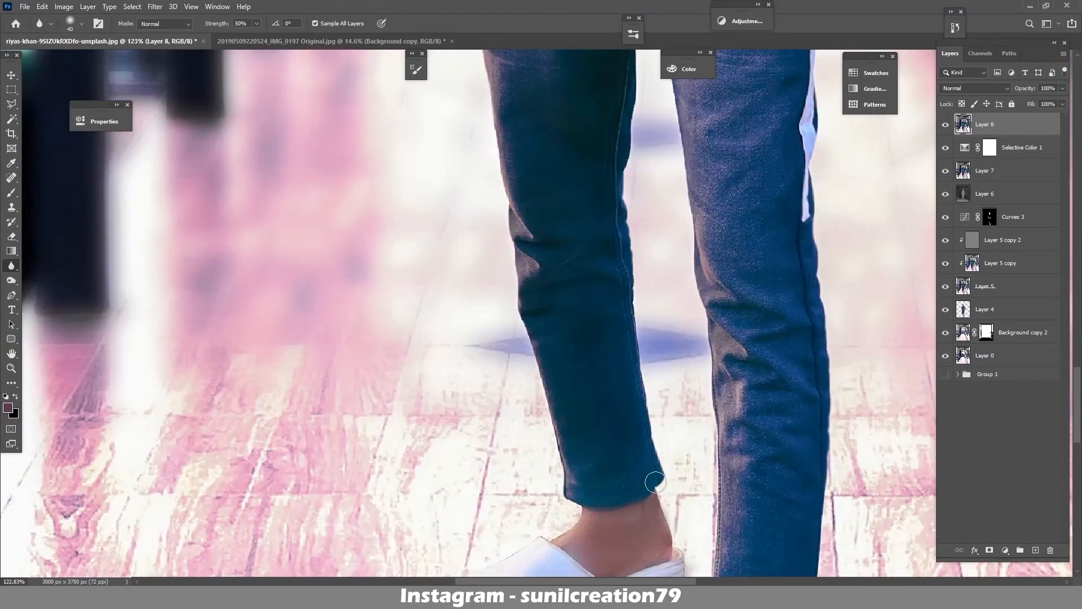
{"action": "scroll", "coordinate": [715, 315], "scroll_direction": "down", "scroll_amount": 5}
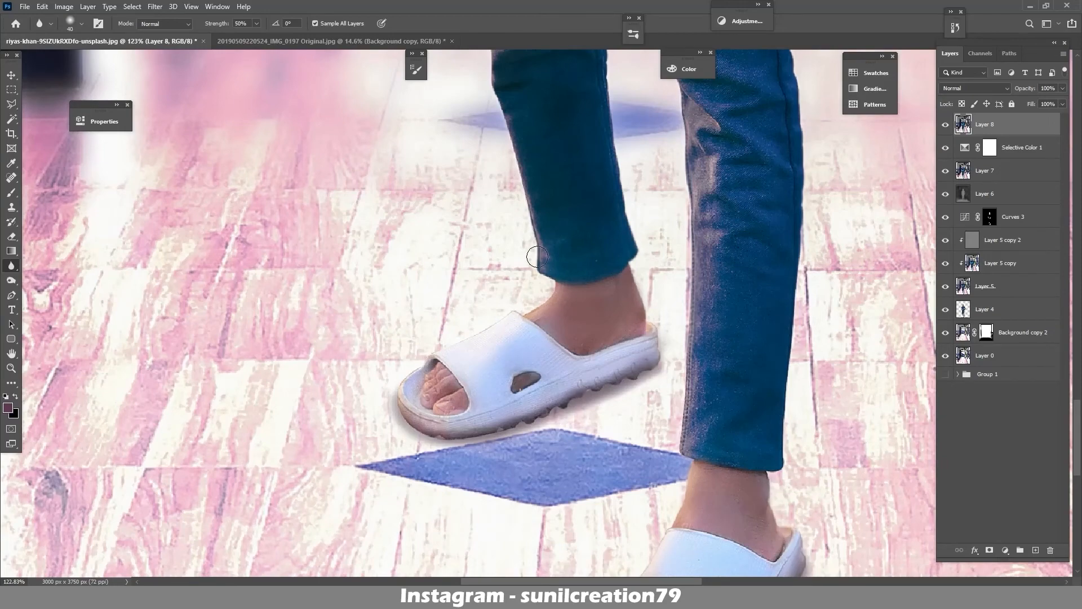
{"action": "left_click_drag", "start_coordinate": [537, 257], "coordinate": [606, 445]}
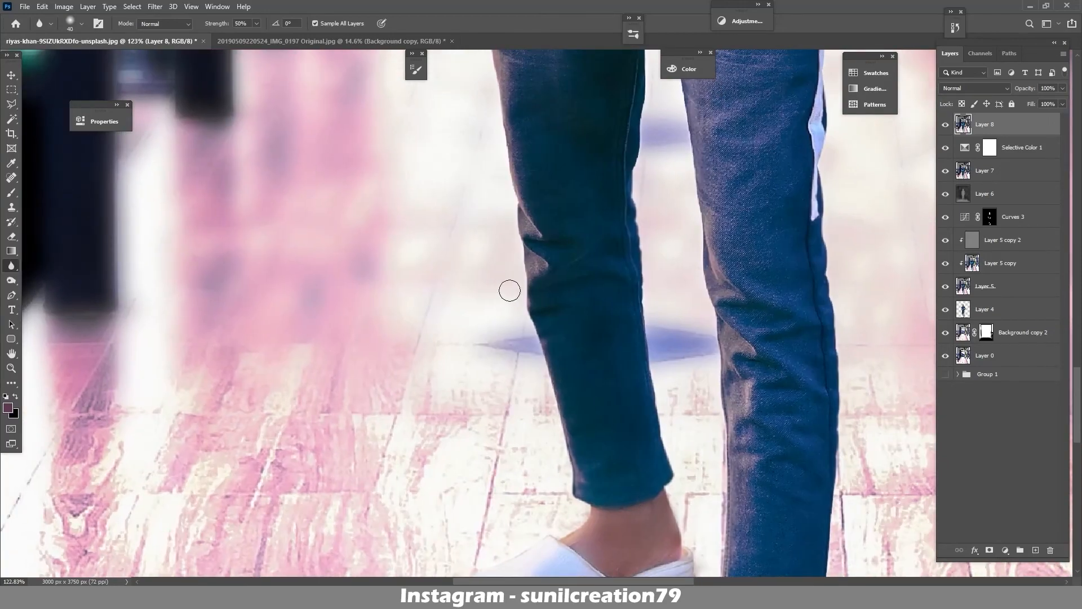
Add a Levels adjustment layer and set the Green channel's shadow input level to 6
{"action": "scroll", "coordinate": [510, 290], "scroll_direction": "down", "scroll_amount": 15}
{"action": "scroll", "coordinate": [652, 343], "scroll_direction": "up", "scroll_amount": 1}
{"action": "scroll", "coordinate": [651, 343], "scroll_direction": "down", "scroll_amount": 1}
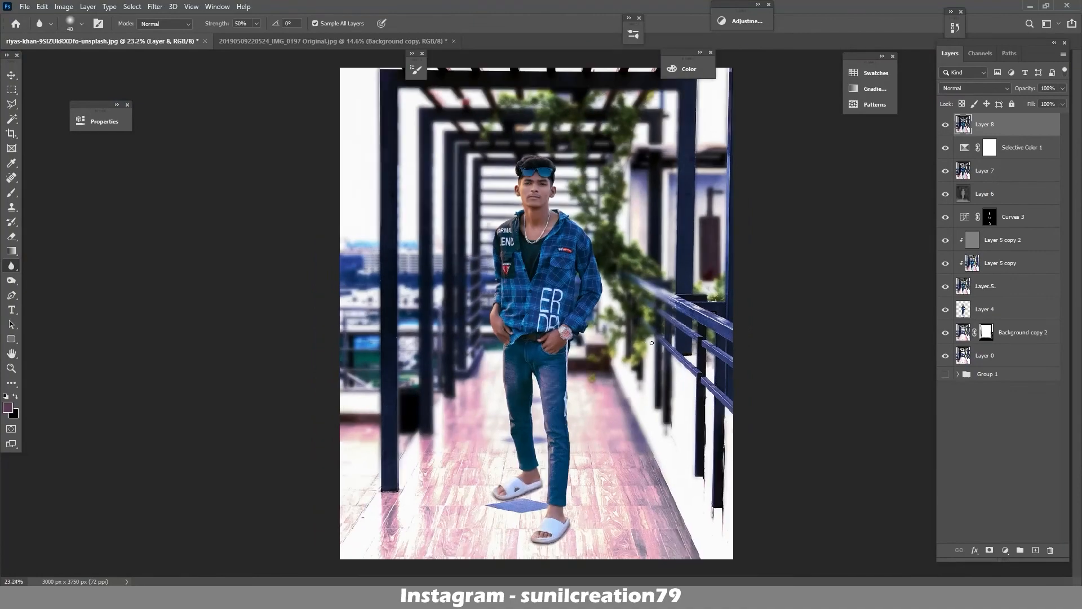
{"action": "scroll", "coordinate": [651, 342], "scroll_direction": "down", "scroll_amount": 2}
{"action": "scroll", "coordinate": [651, 343], "scroll_direction": "up", "scroll_amount": 1}
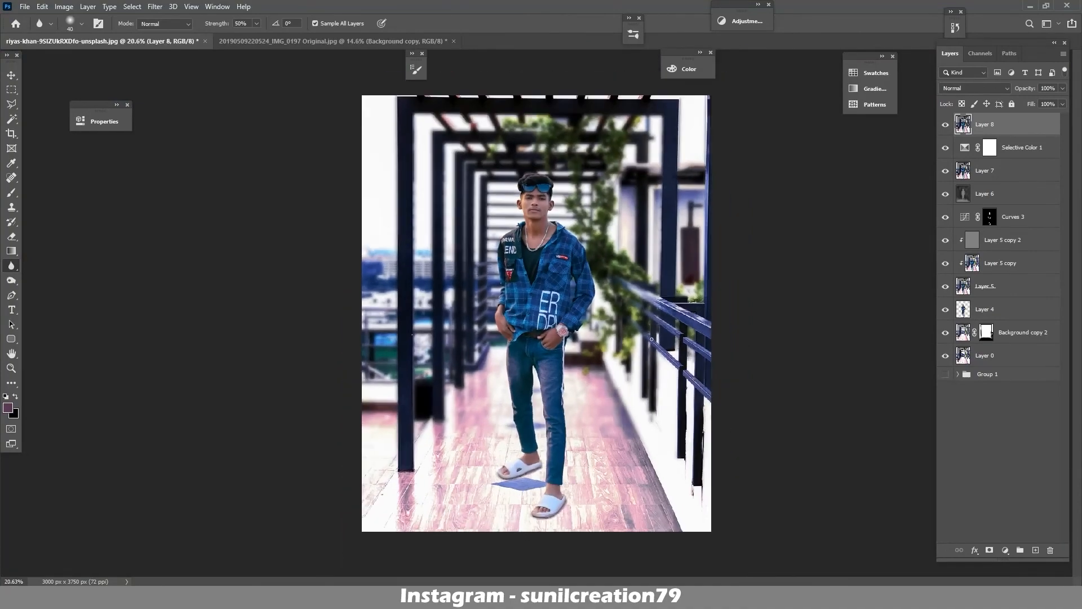
{"action": "left_click", "coordinate": [1006, 550]}
{"action": "left_click", "coordinate": [1007, 398]}
{"action": "left_click", "coordinate": [168, 175]}
{"action": "left_click", "coordinate": [168, 194]}
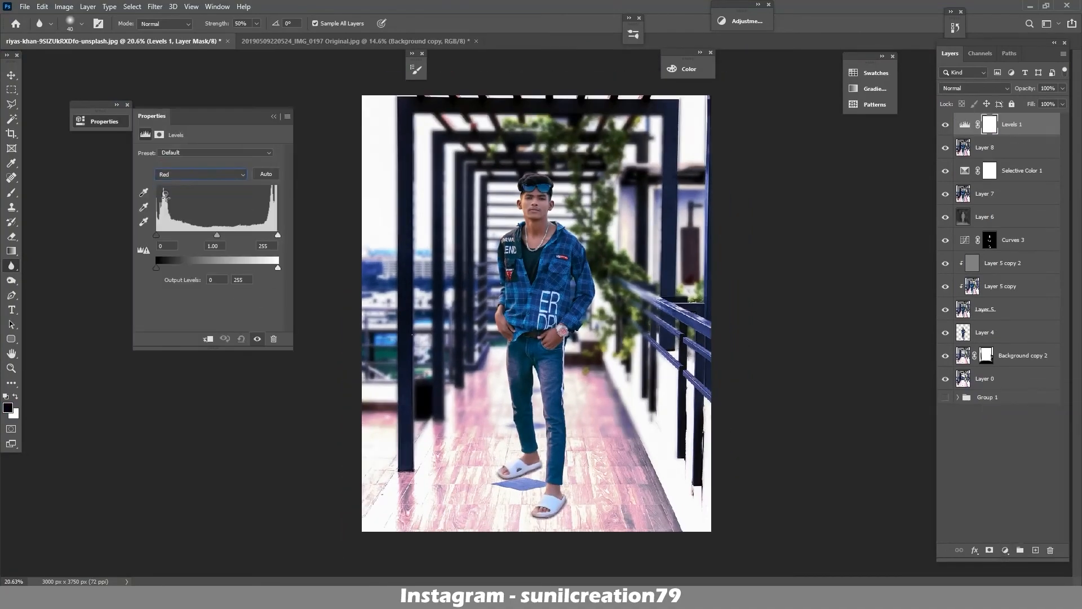
{"action": "left_click", "coordinate": [168, 175]}
{"action": "left_click", "coordinate": [168, 203]}
{"action": "left_click_drag", "start_coordinate": [157, 235], "coordinate": [160, 235]}
{"action": "left_click", "coordinate": [168, 173]}
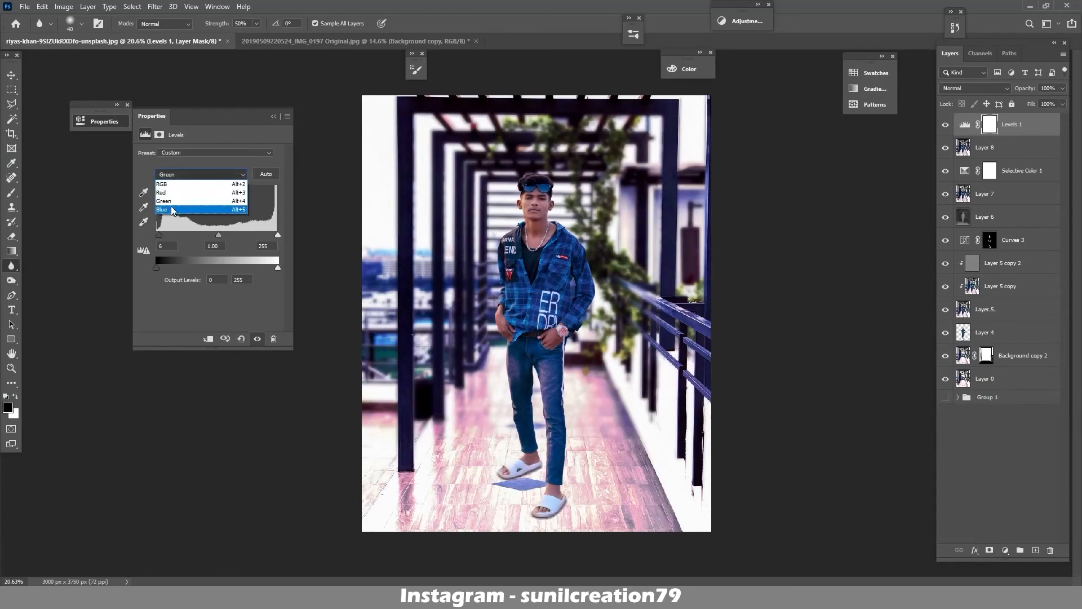
{"action": "left_click", "coordinate": [171, 211]}
Lower the Levels adjustment layer's opacity to 40%
{"action": "left_click", "coordinate": [273, 116]}
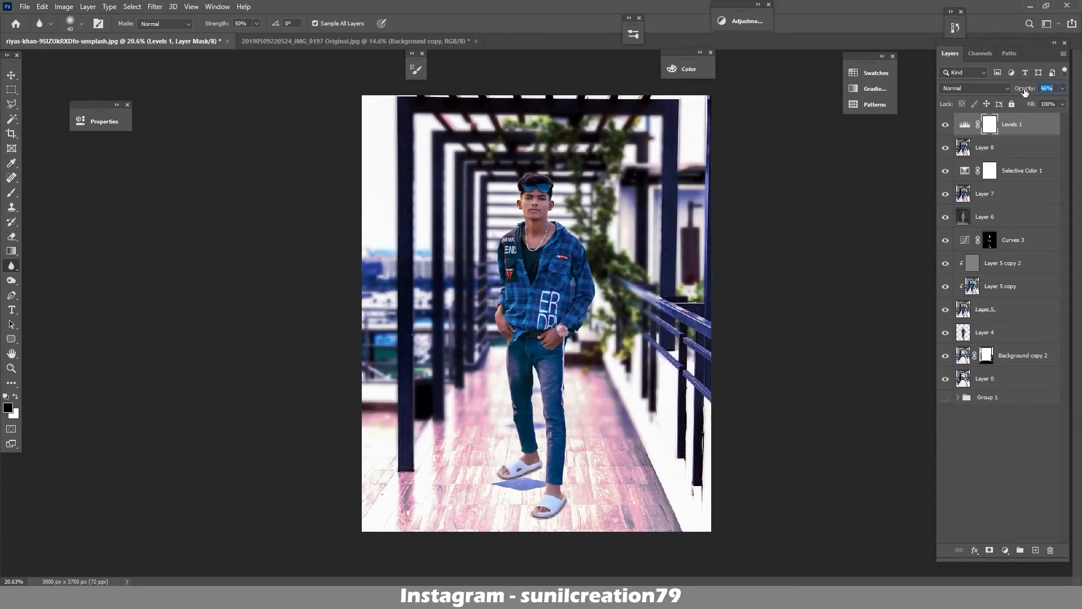
{"action": "type", "text": "40"}
{"action": "key", "text": "Return"}
Create a new empty layer on top and choose a pale cream foreground color for the Brush tool
{"action": "left_click", "coordinate": [1035, 550]}
{"action": "key", "text": "b"}
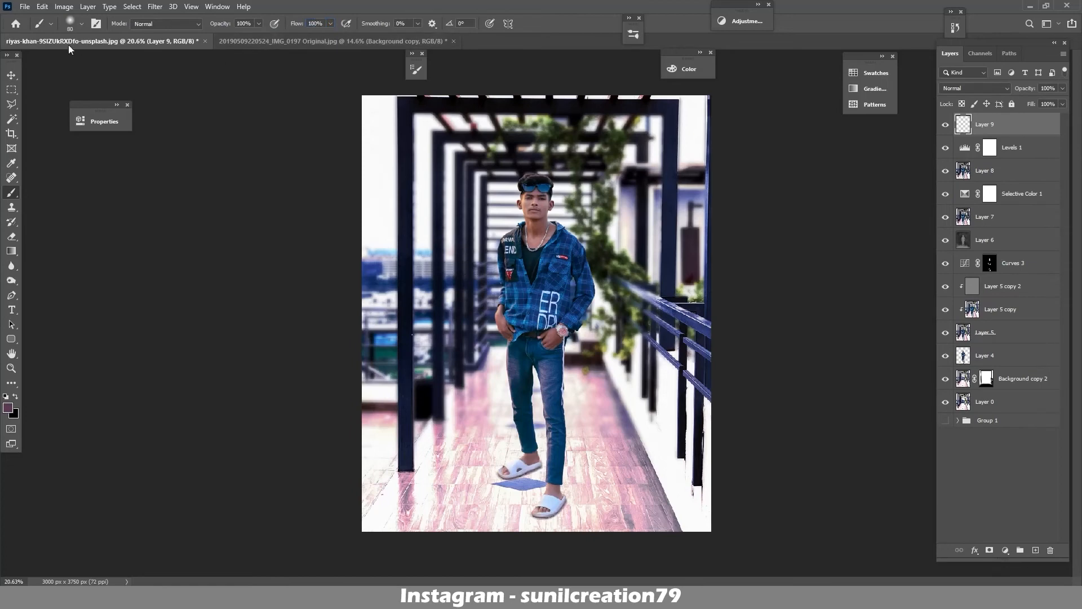
{"action": "left_click", "coordinate": [8, 407]}
{"action": "left_click_drag", "start_coordinate": [845, 251], "coordinate": [875, 242]}
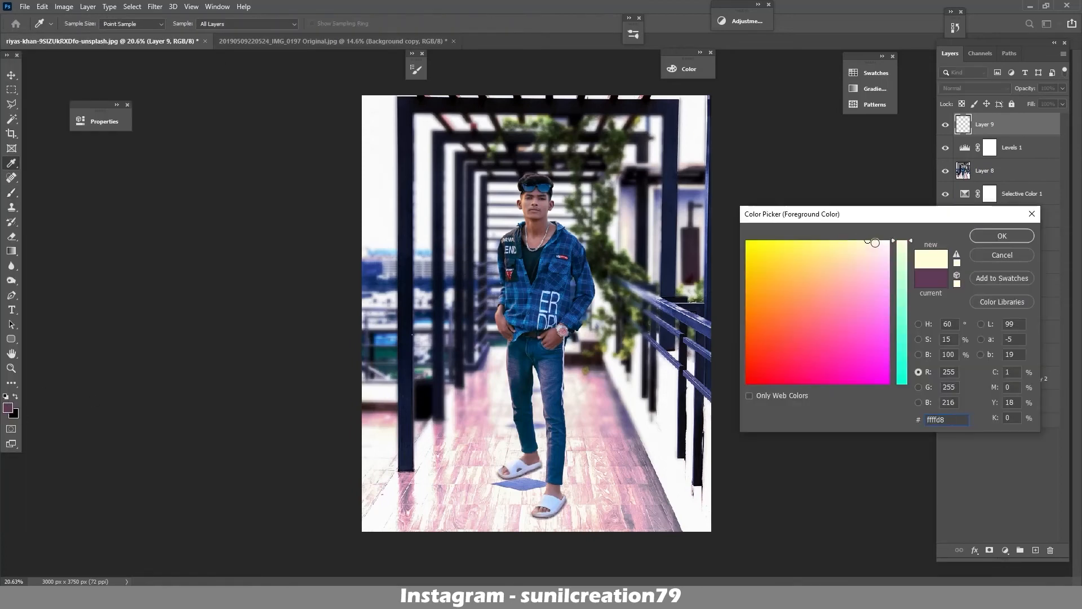
{"action": "left_click", "coordinate": [1002, 236]}
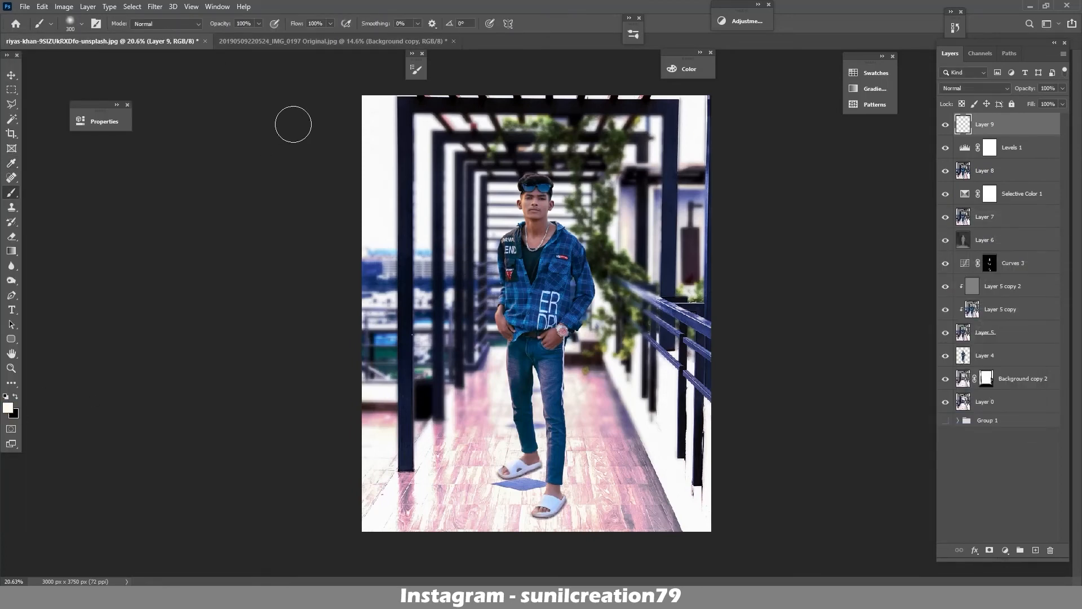
Enlarge the soft brush to about 4500 px and paint a pale glow over the photo's upper-left corner
{"action": "key", "text": "bracketright"}
{"action": "key", "text": "bracketright"}
{"action": "key", "text": "bracketright"}
{"action": "key", "text": "bracketright"}
{"action": "key", "text": "bracketright"}
{"action": "key", "text": "bracketright"}
{"action": "key", "text": "bracketright"}
{"action": "key", "text": "bracketright"}
{"action": "key", "text": "bracketright"}
{"action": "key", "text": "bracketright"}
{"action": "key", "text": "bracketright"}
{"action": "key", "text": "bracketright"}
{"action": "key", "text": "bracketright"}
{"action": "key", "text": "bracketright"}
{"action": "key", "text": "bracketright"}
{"action": "key", "text": "bracketright"}
{"action": "key", "text": "bracketright"}
{"action": "left_click", "coordinate": [261, 133]}
{"action": "left_click", "coordinate": [244, 134]}
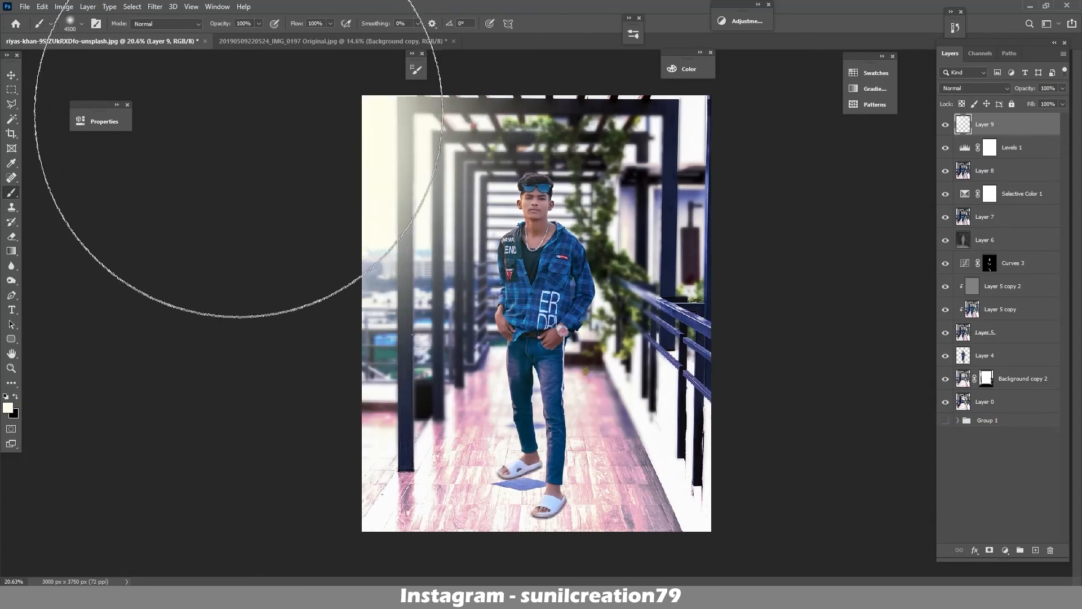
Set the glow layer's blend mode to Vivid Light at 39% opacity and compare it on and off
{"action": "left_click", "coordinate": [974, 88]}
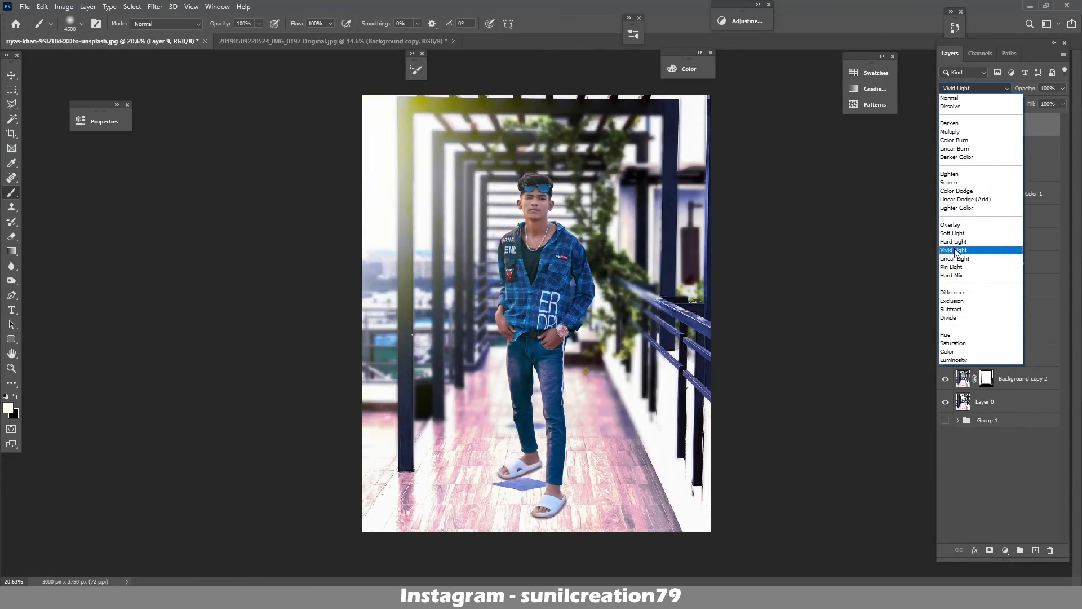
{"action": "left_click", "coordinate": [955, 250]}
{"action": "left_click_drag", "start_coordinate": [1025, 88], "coordinate": [1021, 94]}
{"action": "left_click", "coordinate": [945, 129]}
{"action": "left_click", "coordinate": [946, 130]}
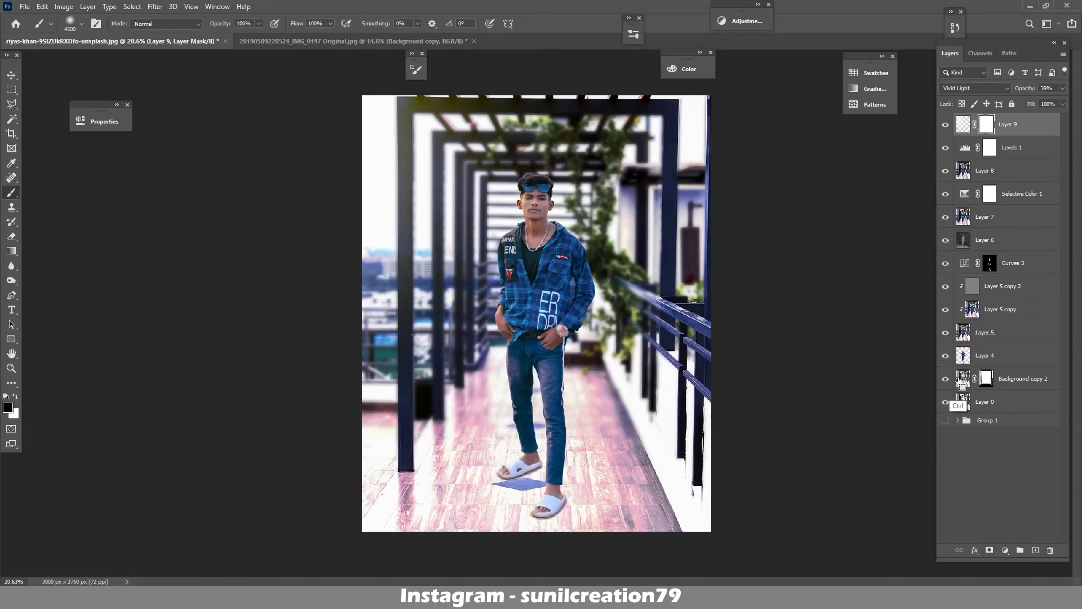
Mask the man out of the glow layer using the outline of Layer 4
{"action": "left_click", "coordinate": [963, 356], "text": "ctrl"}
{"action": "left_click", "coordinate": [990, 550]}
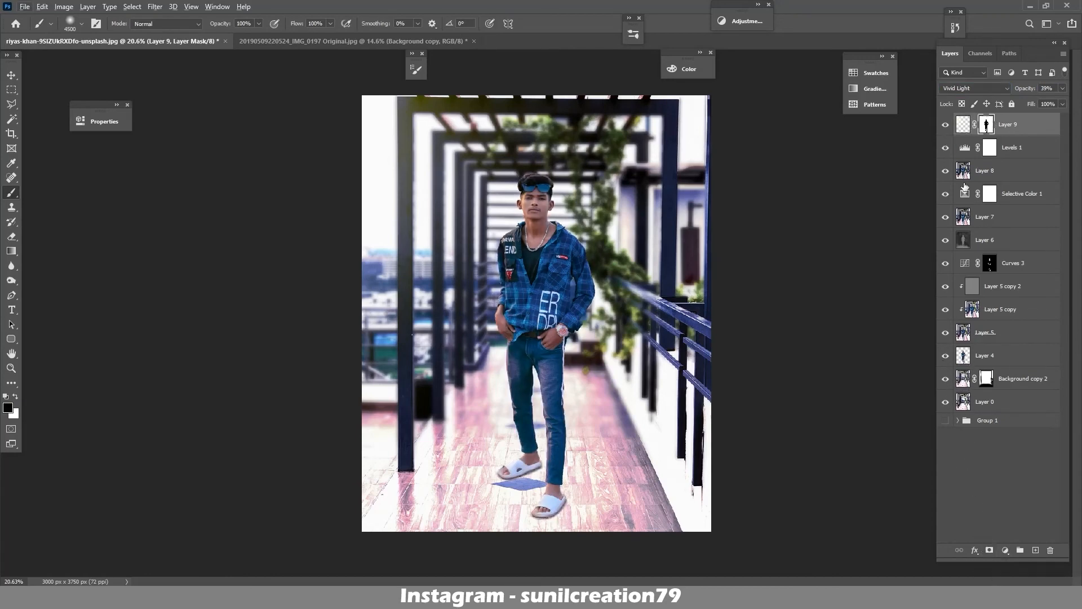
{"action": "key", "text": "x"}
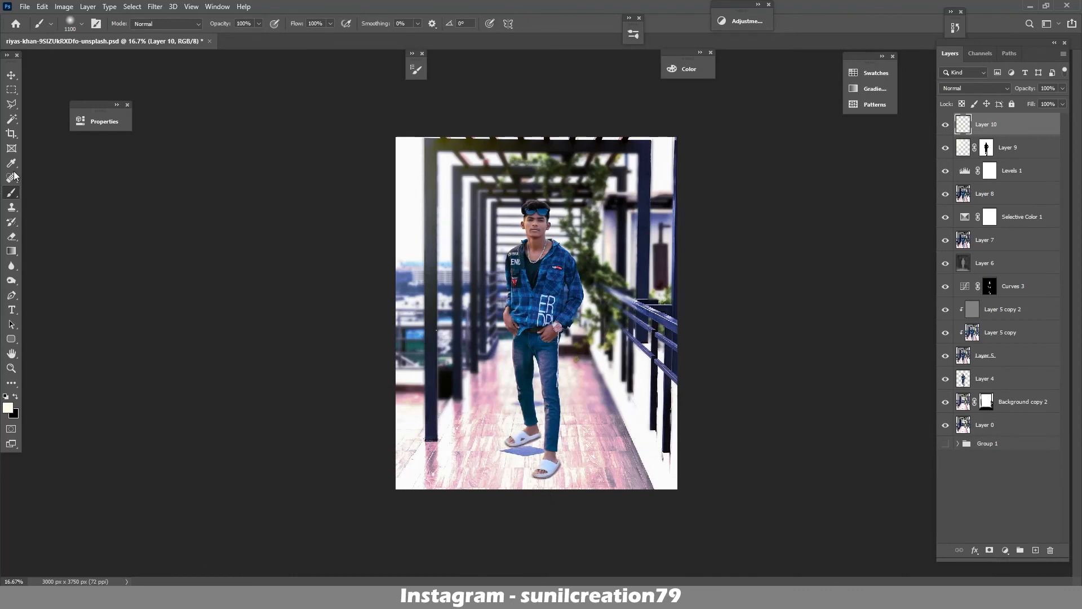
Set the Brush tool to 20% flow and shape its soft tip into a narrow ellipse angled at -115°, sized 300 px
{"action": "key", "text": "shift+1"}
{"action": "key", "text": "shift+2"}
{"action": "left_click", "coordinate": [96, 24]}
{"action": "left_click", "coordinate": [605, 187]}
{"action": "left_click_drag", "start_coordinate": [619, 190], "coordinate": [598, 207]}
{"action": "left_click", "coordinate": [614, 204]}
{"action": "left_click", "coordinate": [624, 66]}
{"action": "key", "text": "bracketleft"}
{"action": "key", "text": "bracketleft"}
{"action": "key", "text": "bracketleft"}
{"action": "key", "text": "bracketleft"}
{"action": "key", "text": "bracketleft"}
{"action": "key", "text": "bracketleft"}
{"action": "key", "text": "bracketleft"}
{"action": "key", "text": "bracketleft"}
{"action": "scroll", "coordinate": [567, 453], "scroll_direction": "up", "scroll_amount": 4}
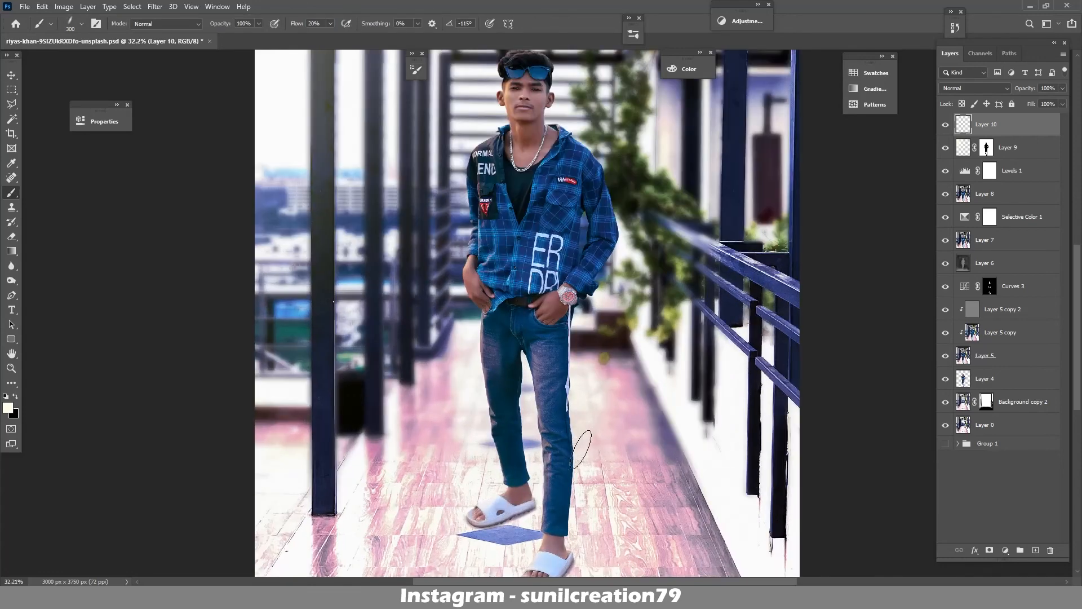
Sample a dark mauve shadow color from the image and shade the floor around the sandals, reducing the brush to 150 px
{"action": "left_click_drag", "start_coordinate": [569, 448], "coordinate": [539, 274]}
{"action": "key", "text": "bracketleft"}
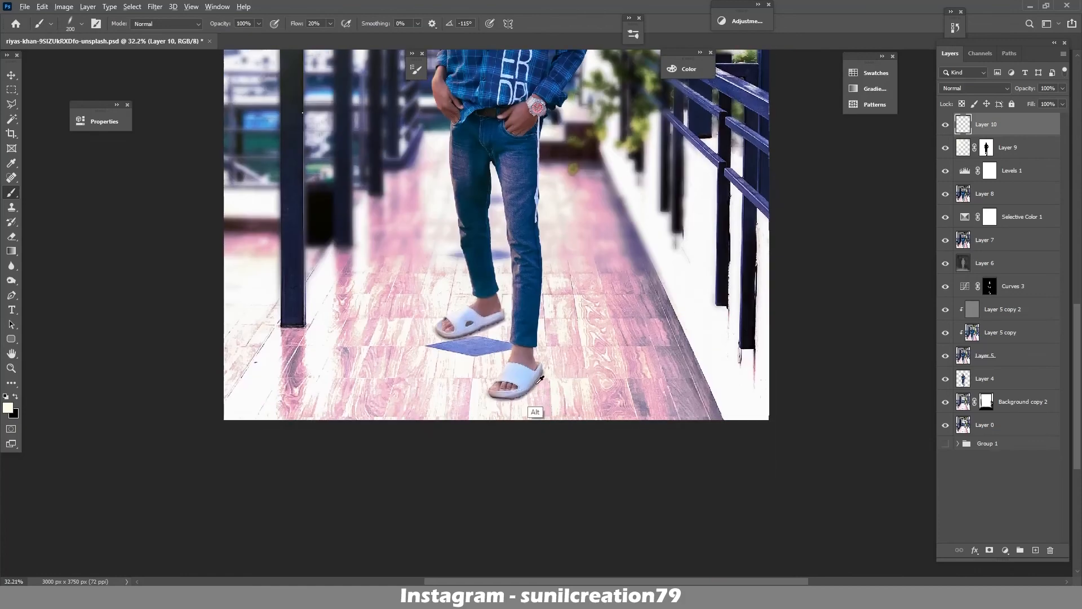
{"action": "left_click", "coordinate": [531, 416], "text": "alt"}
{"action": "key", "text": "F6"}
{"action": "left_click", "coordinate": [533, 163]}
{"action": "key", "text": "F6"}
{"action": "mouse_move", "coordinate": [554, 389]}
{"action": "left_mouse_down"}
{"action": "mouse_move", "coordinate": [530, 393]}
{"action": "mouse_move", "coordinate": [536, 378]}
{"action": "mouse_move", "coordinate": [513, 364]}
{"action": "left_mouse_up"}
{"action": "key", "text": "bracketleft"}
{"action": "scroll", "coordinate": [513, 365], "scroll_direction": "down", "scroll_amount": 1}
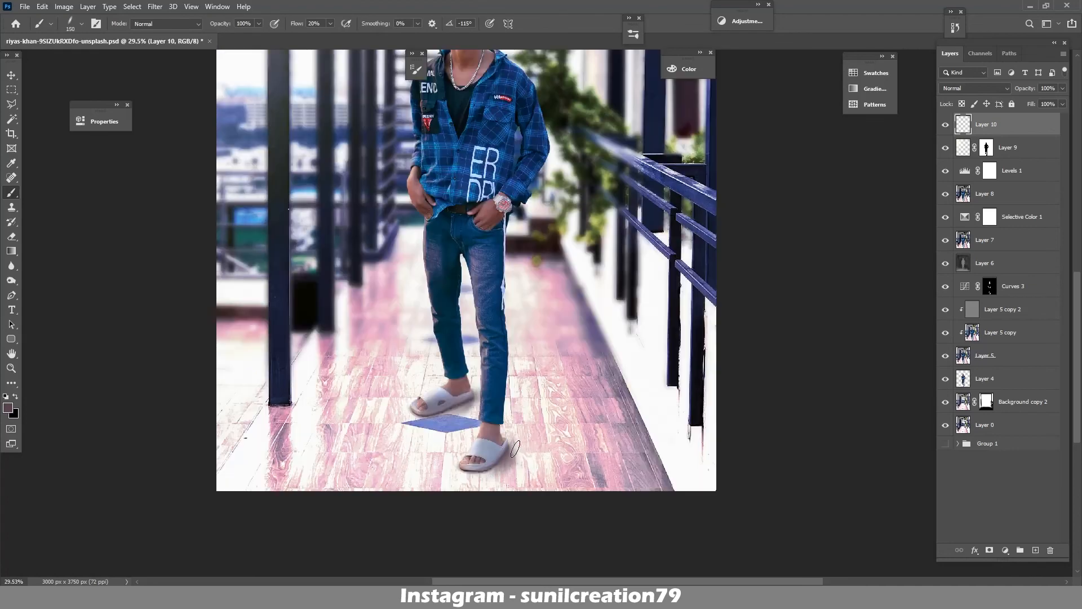
{"action": "left_click_drag", "start_coordinate": [510, 451], "coordinate": [645, 394]}
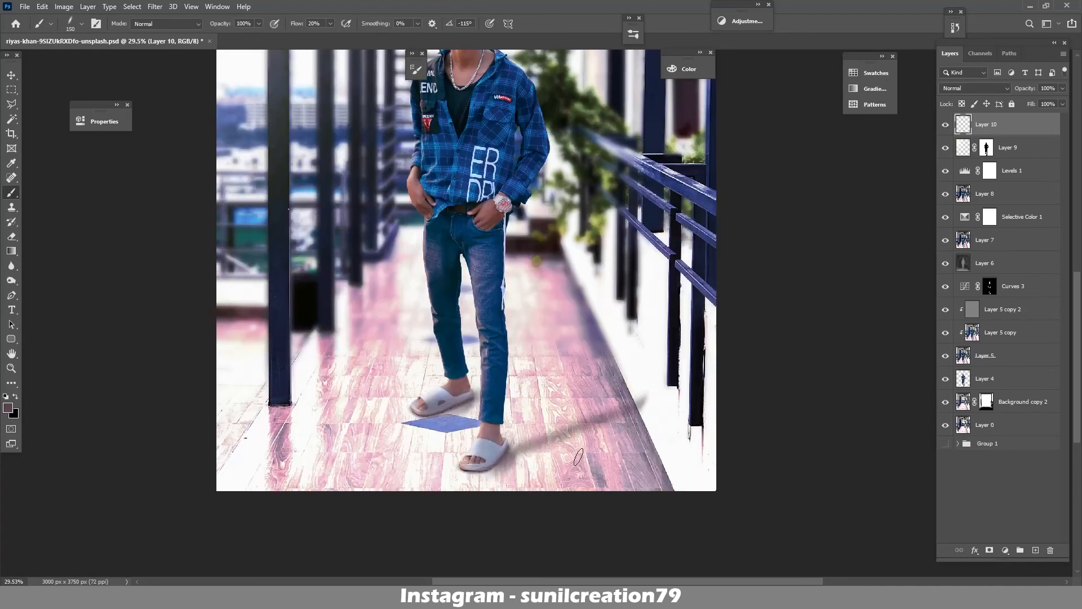
{"action": "key", "text": "ctrl+z"}
{"action": "left_click_drag", "start_coordinate": [508, 452], "coordinate": [651, 402]}
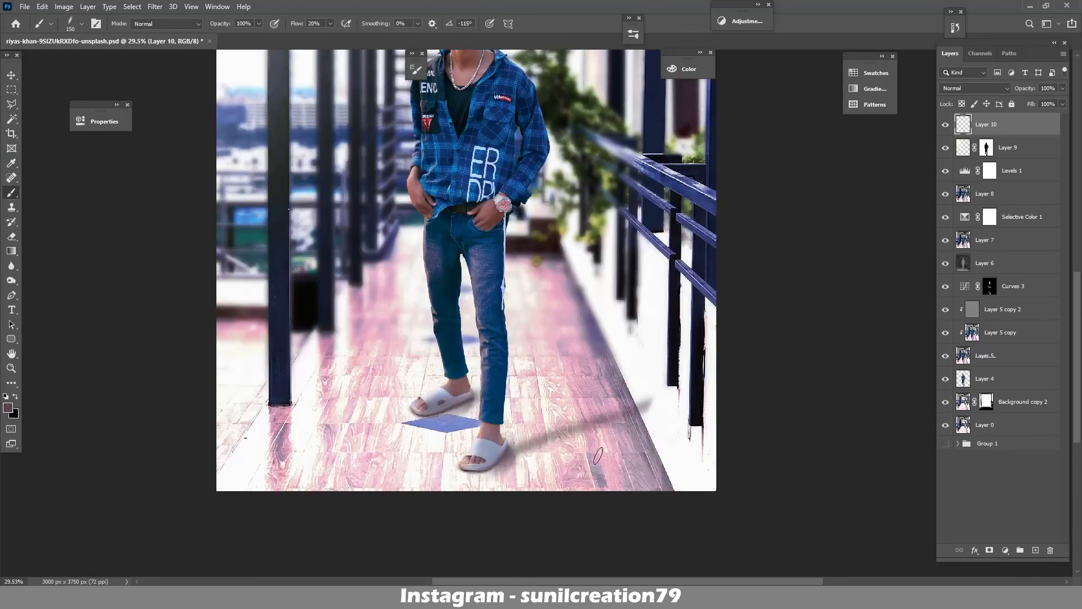
{"action": "key", "text": "ctrl+z"}
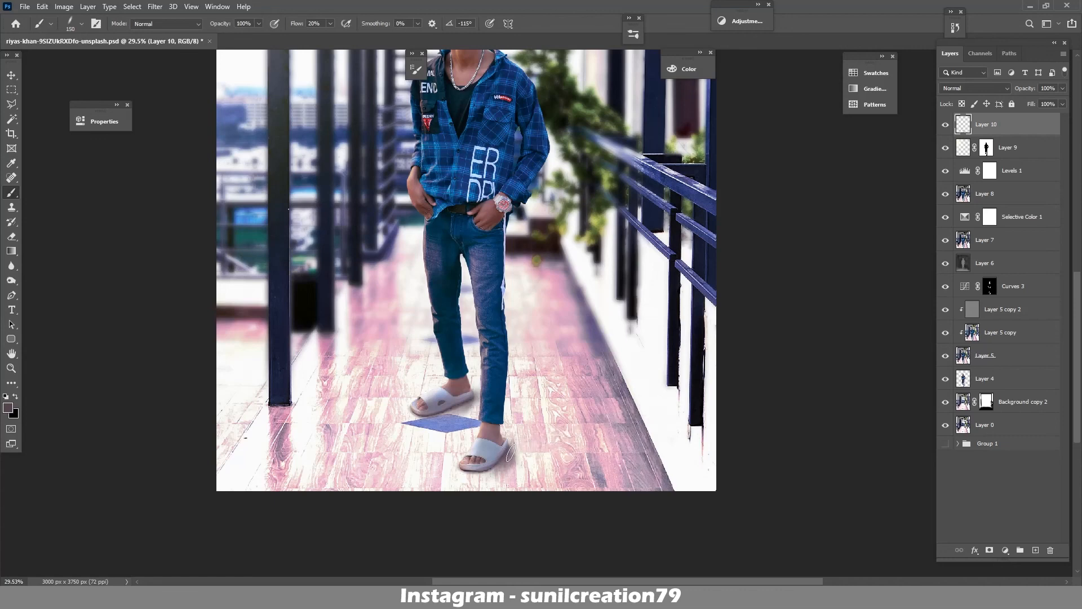
{"action": "mouse_move", "coordinate": [508, 449]}
{"action": "left_mouse_down"}
{"action": "mouse_move", "coordinate": [627, 406]}
{"action": "mouse_move", "coordinate": [604, 401]}
{"action": "left_mouse_up"}
{"action": "key", "text": "ctrl+z"}
{"action": "key", "text": "ctrl+z"}
Paint cast shadows of both legs from the sandals across the floor to the white wall, trimming the excess with the Eraser
{"action": "mouse_move", "coordinate": [509, 451]}
{"action": "left_mouse_down"}
{"action": "mouse_move", "coordinate": [602, 403]}
{"action": "mouse_move", "coordinate": [620, 406]}
{"action": "left_mouse_up"}
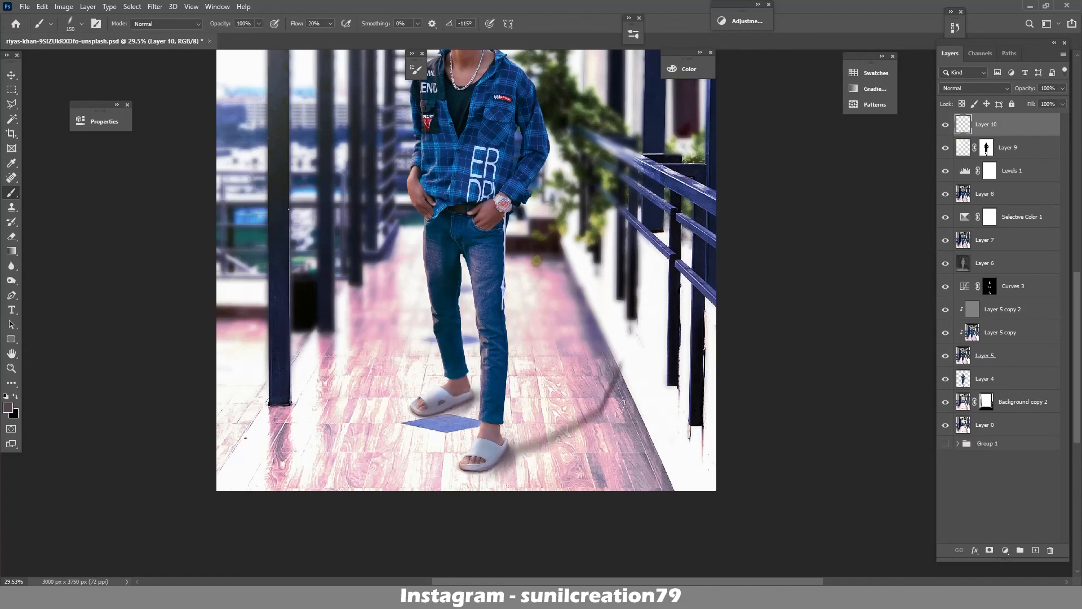
{"action": "left_click_drag", "start_coordinate": [472, 398], "coordinate": [620, 372]}
{"action": "key", "text": "e"}
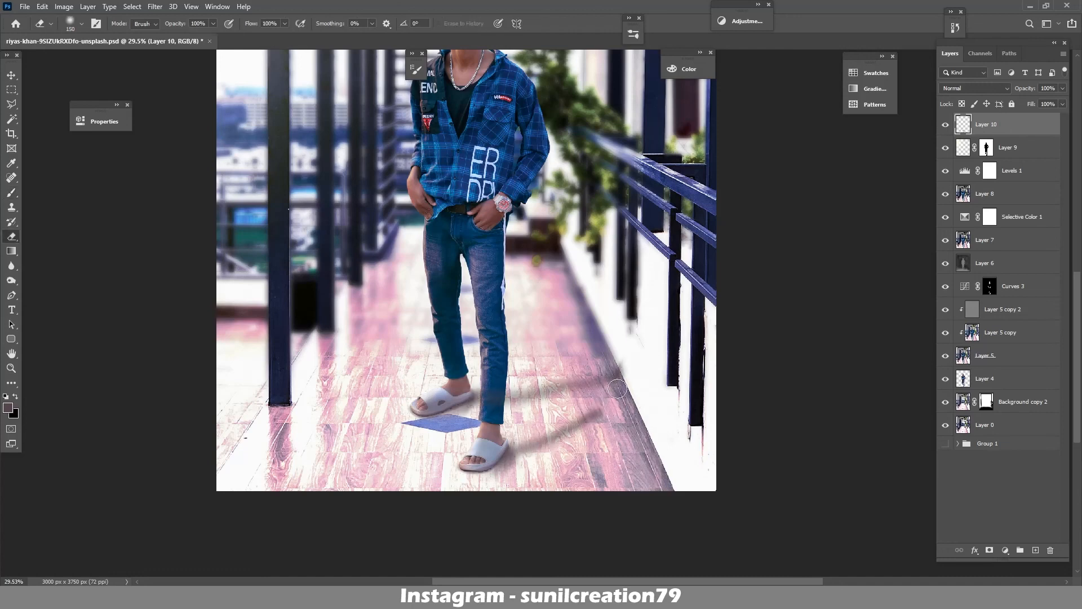
Switch to the Soft Round brush preset and extend the leg shadows from the floor up onto the white wall
{"action": "key", "text": "b"}
{"action": "left_click", "coordinate": [81, 25]}
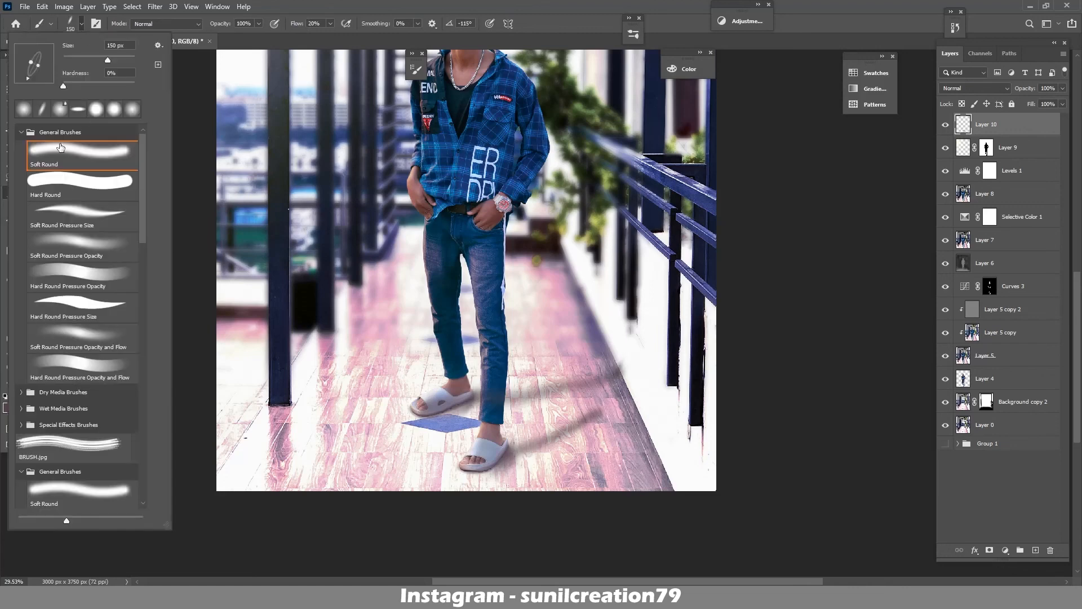
{"action": "double_click", "coordinate": [59, 147]}
{"action": "mouse_move", "coordinate": [598, 412]}
{"action": "left_mouse_down"}
{"action": "mouse_move", "coordinate": [630, 389]}
{"action": "mouse_move", "coordinate": [658, 308]}
{"action": "left_mouse_up"}
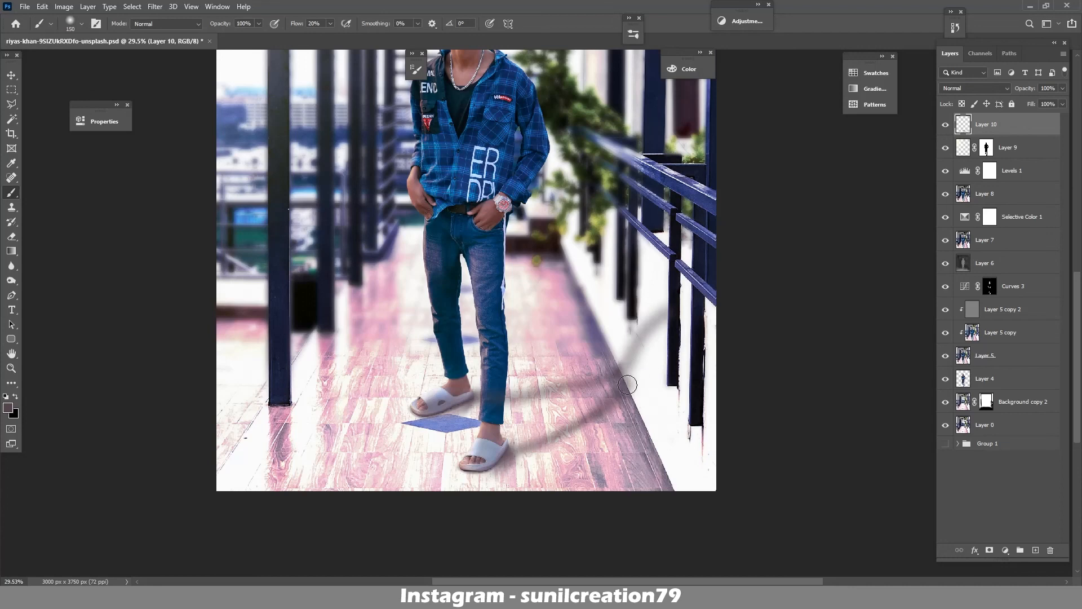
{"action": "left_click_drag", "start_coordinate": [628, 385], "coordinate": [686, 318]}
{"action": "key", "text": "ctrl+z"}
Paint the broad body shadow on the white wall behind the railing, adjusting the soft brush size for the edges
{"action": "key", "text": "bracketright"}
{"action": "key", "text": "bracketright"}
{"action": "key", "text": "bracketright"}
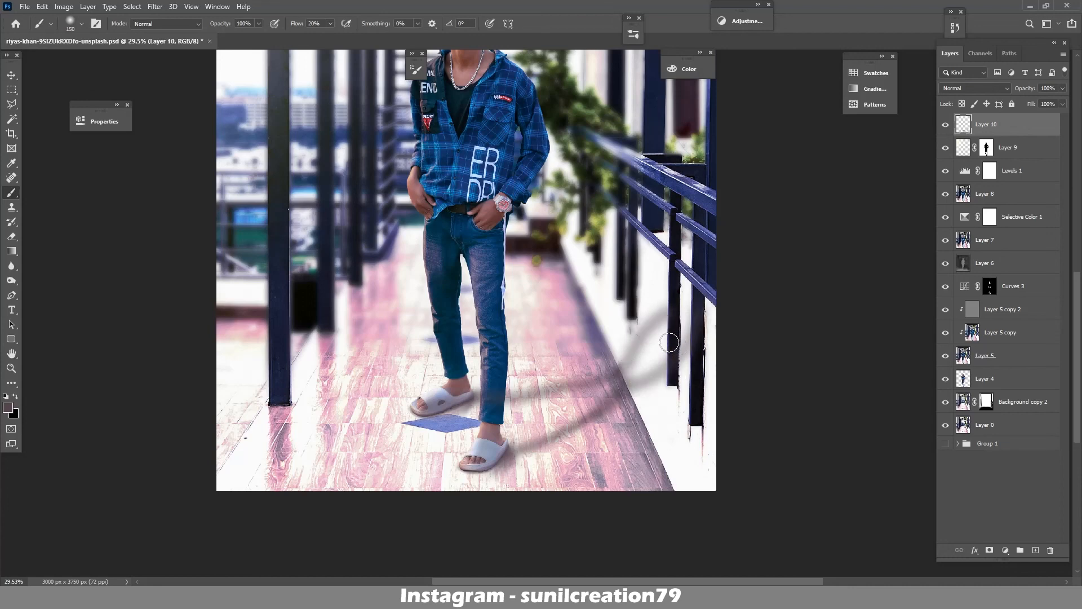
{"action": "mouse_move", "coordinate": [683, 318]}
{"action": "left_mouse_down"}
{"action": "mouse_move", "coordinate": [714, 332]}
{"action": "mouse_move", "coordinate": [688, 331]}
{"action": "mouse_move", "coordinate": [678, 361]}
{"action": "mouse_move", "coordinate": [693, 300]}
{"action": "mouse_move", "coordinate": [687, 309]}
{"action": "mouse_move", "coordinate": [717, 287]}
{"action": "mouse_move", "coordinate": [702, 342]}
{"action": "mouse_move", "coordinate": [611, 385]}
{"action": "mouse_move", "coordinate": [641, 370]}
{"action": "left_mouse_up"}
{"action": "key", "text": "bracketleft"}
{"action": "key", "text": "bracketleft"}
{"action": "key", "text": "bracketleft"}
{"action": "key", "text": "bracketleft"}
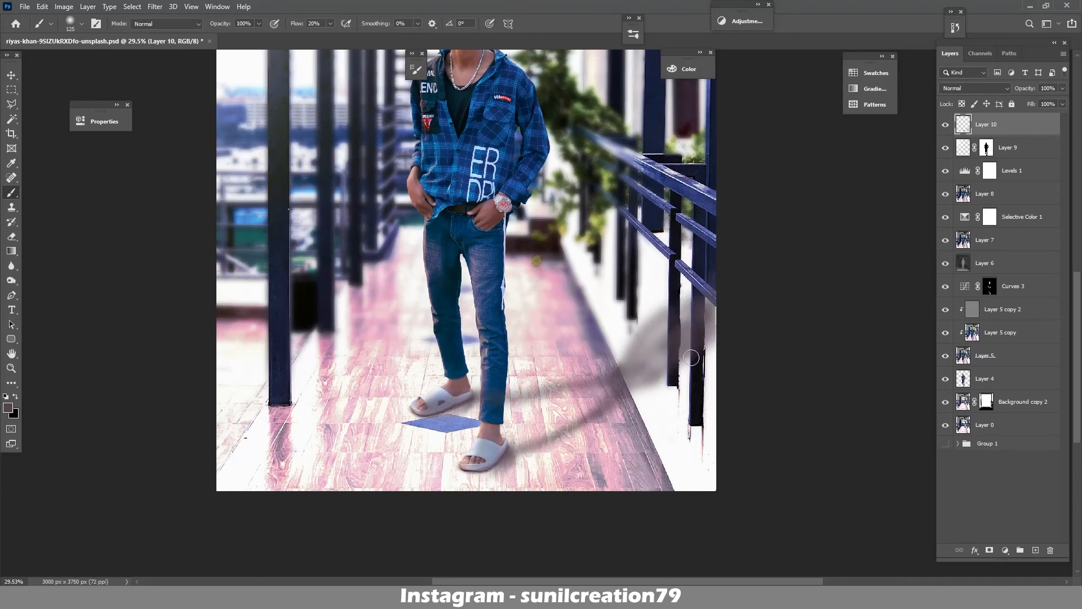
{"action": "mouse_move", "coordinate": [635, 326]}
{"action": "left_mouse_down"}
{"action": "mouse_move", "coordinate": [646, 363]}
{"action": "mouse_move", "coordinate": [660, 330]}
{"action": "left_mouse_up"}
Refine the shadow under the front sandal with a 90 px soft brush and an 80 px Eraser
{"action": "key", "text": "bracketright"}
{"action": "key", "text": "bracketright"}
{"action": "key", "text": "bracketright"}
{"action": "key", "text": "bracketleft"}
{"action": "key", "text": "bracketleft"}
{"action": "key", "text": "bracketleft"}
{"action": "key", "text": "bracketleft"}
{"action": "key", "text": "bracketleft"}
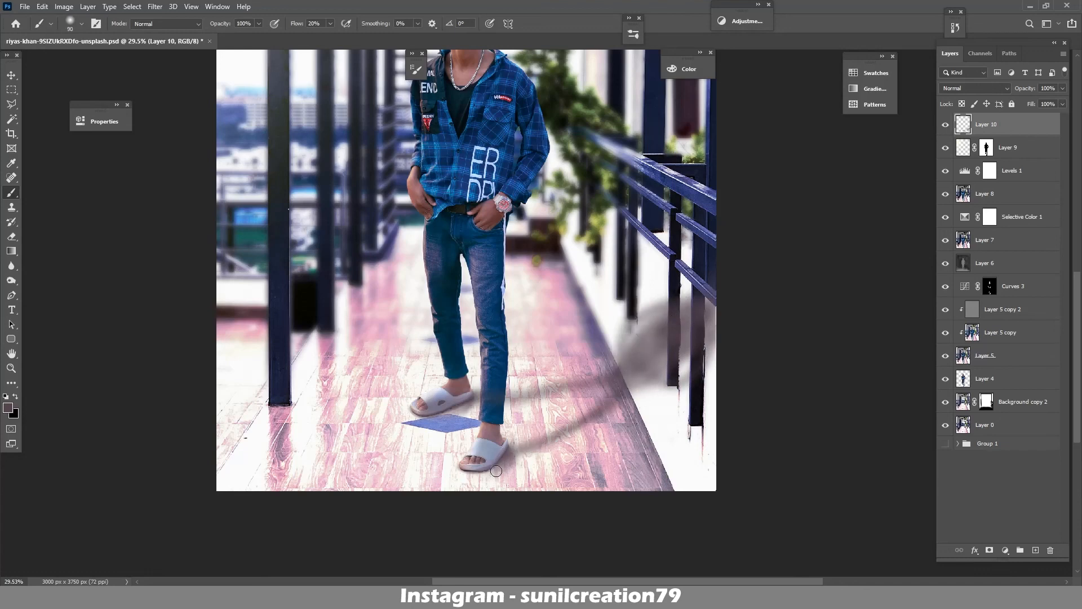
{"action": "key", "text": "e"}
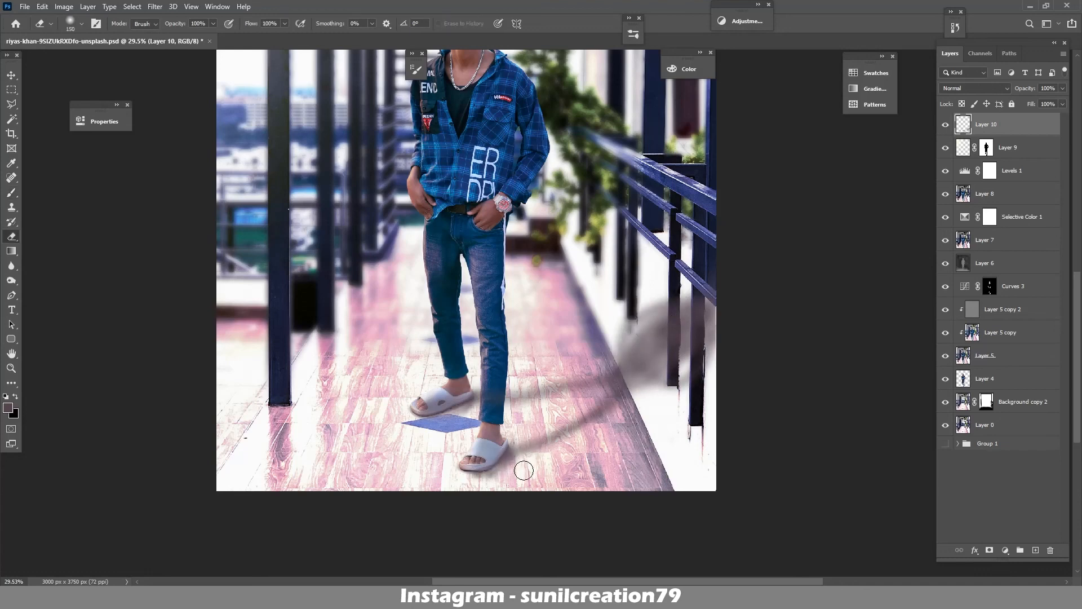
{"action": "key", "text": "bracketleft"}
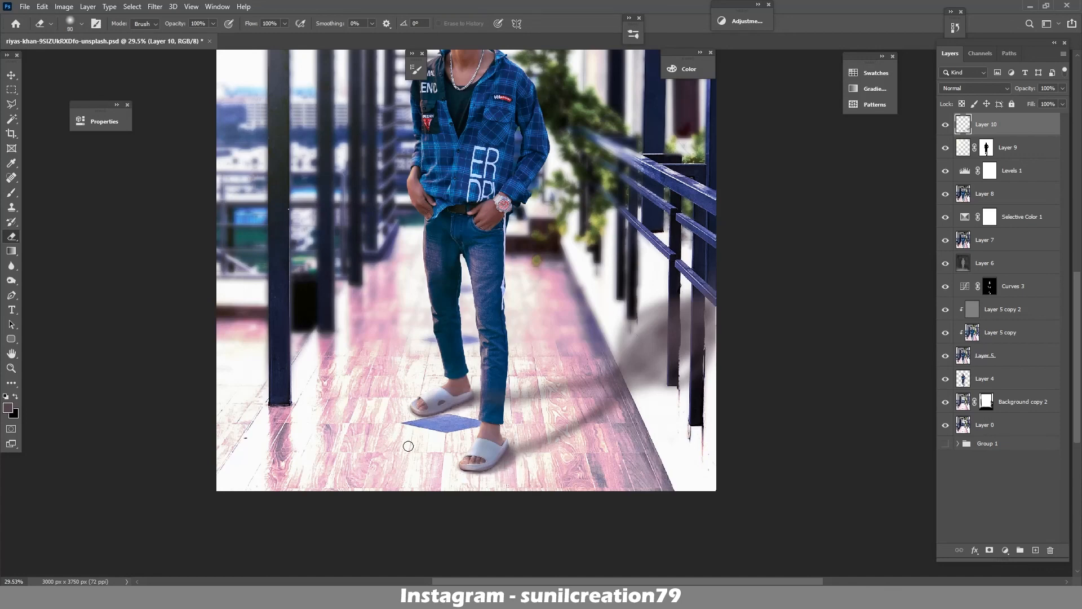
Lower the shadow layer's opacity to 72% and soften it with a Gaussian Blur of 11.9 pixels radius
{"action": "key", "text": "ctrl+0"}
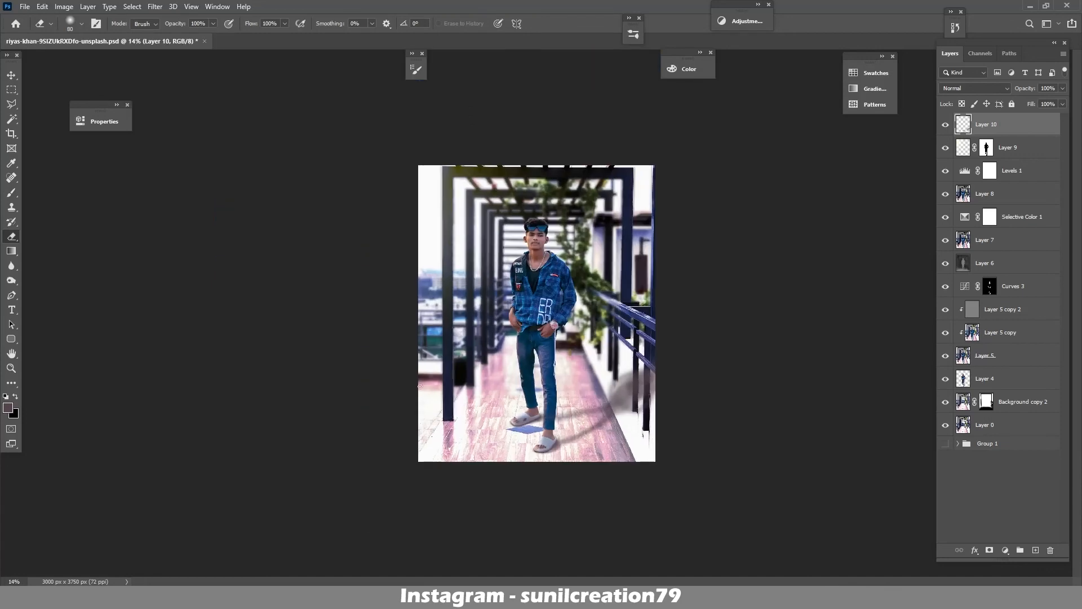
{"action": "left_click_drag", "start_coordinate": [1028, 89], "coordinate": [1026, 90]}
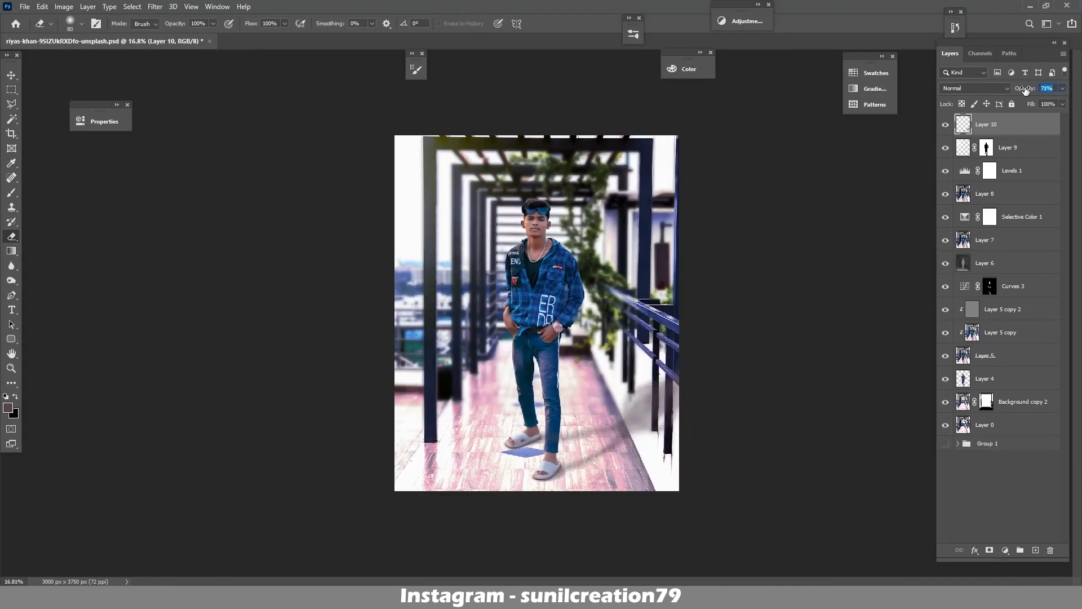
{"action": "left_click", "coordinate": [155, 6]}
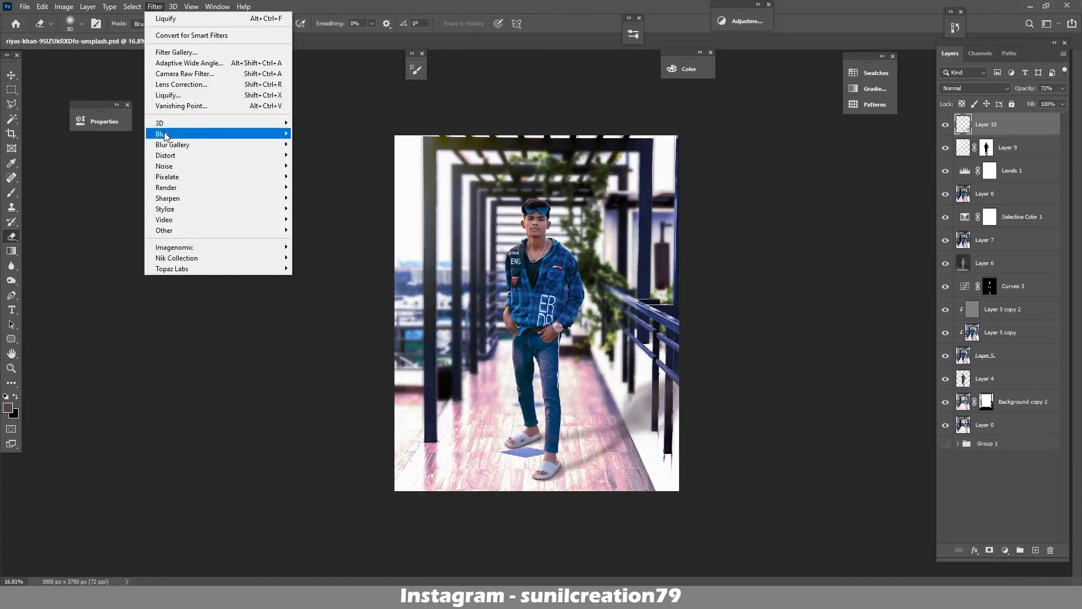
{"action": "mouse_move", "coordinate": [169, 138]}
{"action": "left_click", "coordinate": [311, 181]}
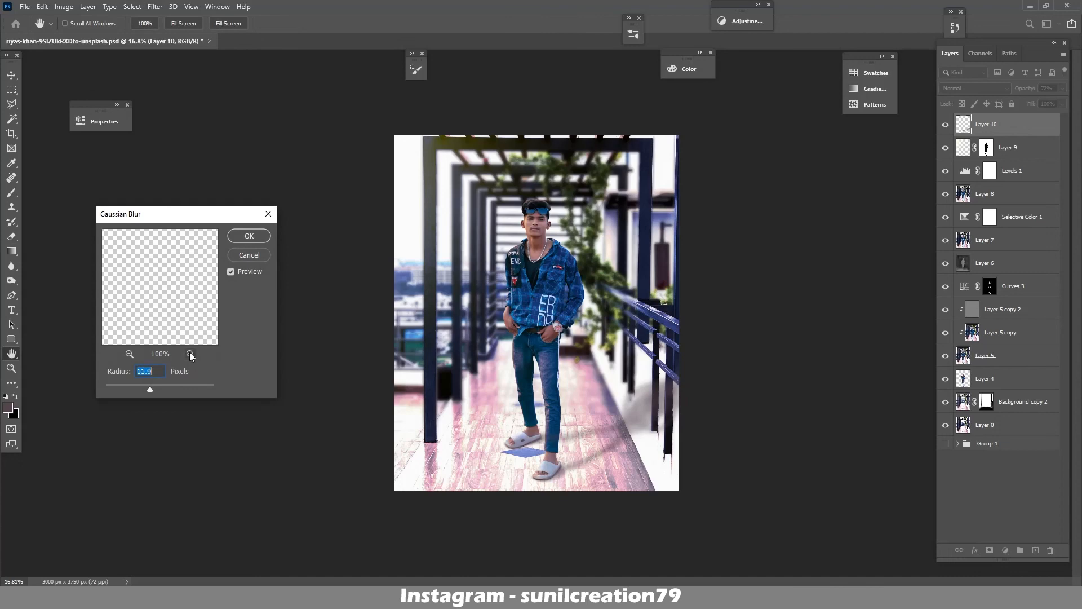
{"action": "key", "text": "Return"}
{"action": "key", "text": "e"}
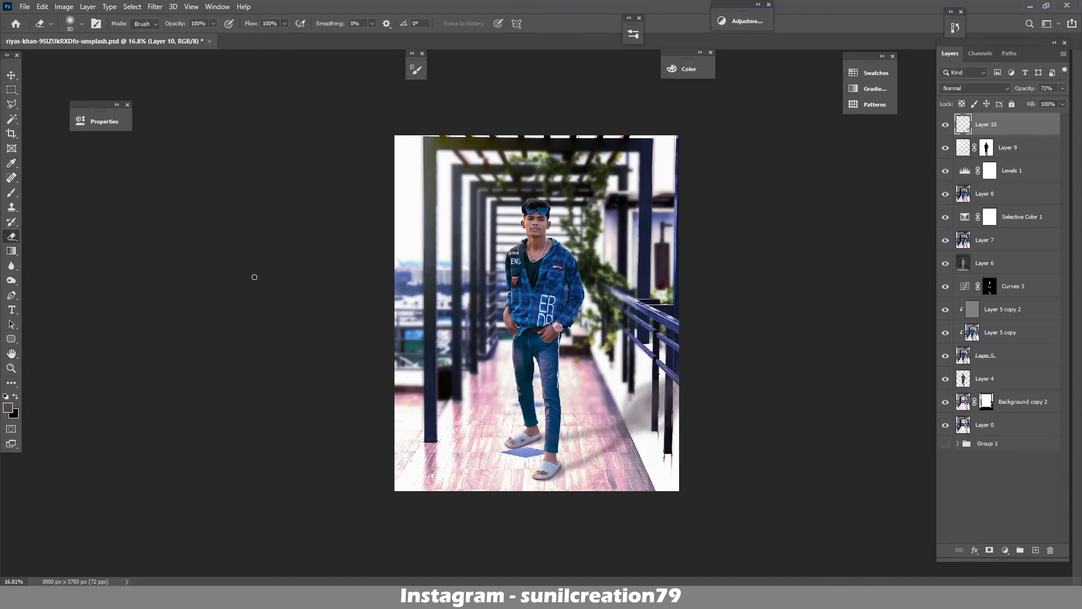
{"action": "left_click", "coordinate": [945, 124]}
{"action": "left_click", "coordinate": [945, 125]}
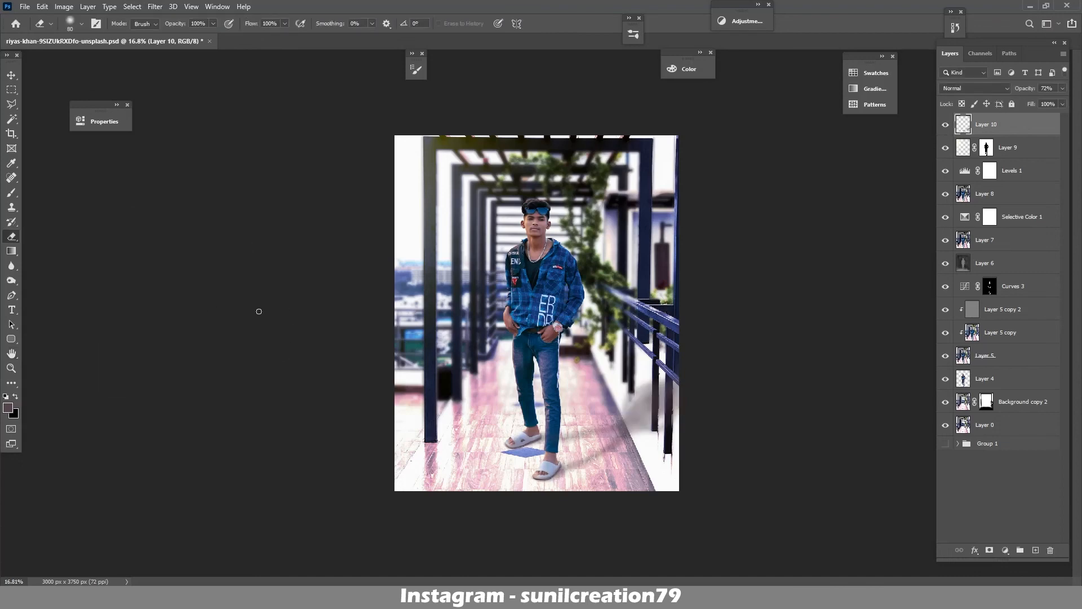